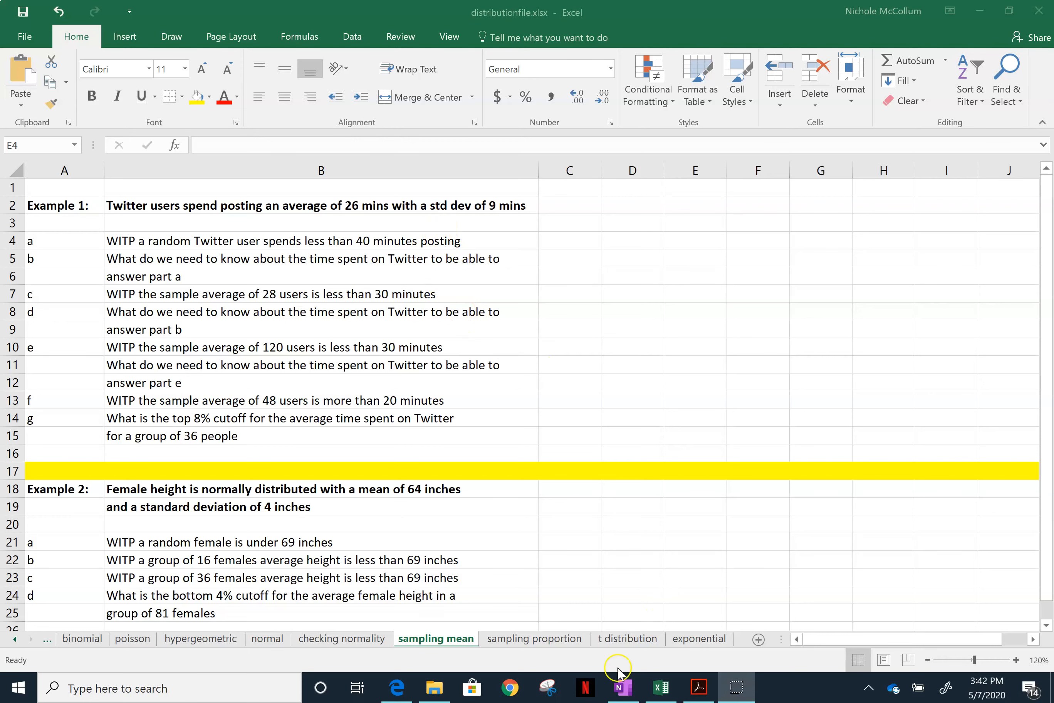
Switch to OneNote and handwrite the given values μ = 26, σ = 9 in black ink, checking Example 1 in Excel.
click(626, 698)
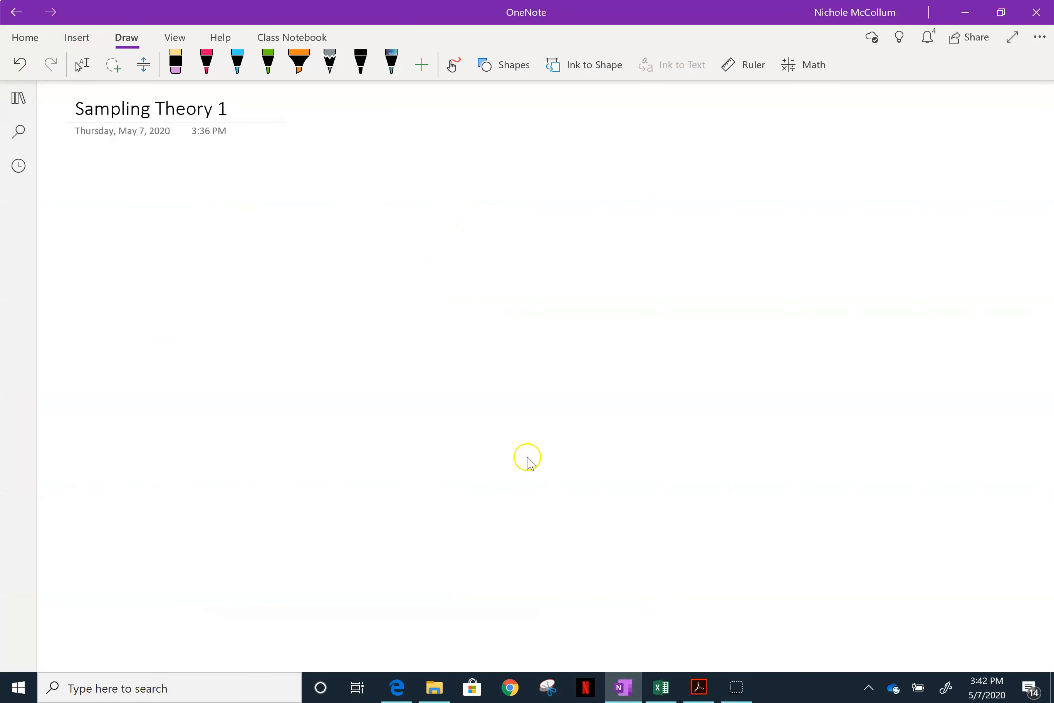
click(361, 64)
mouse_move(156, 198)
mouse_down()
mouse_move(137, 244)
mouse_move(226, 214)
mouse_move(278, 178)
mouse_move(284, 198)
mouse_up()
mouse_move(301, 173)
mouse_down()
mouse_move(299, 212)
mouse_move(331, 211)
mouse_up()
mouse_move(367, 155)
mouse_down()
mouse_move(338, 212)
mouse_move(385, 247)
mouse_up()
mouse_move(463, 167)
mouse_down()
mouse_move(525, 161)
mouse_move(576, 172)
mouse_up()
drag(549, 199, 577, 196)
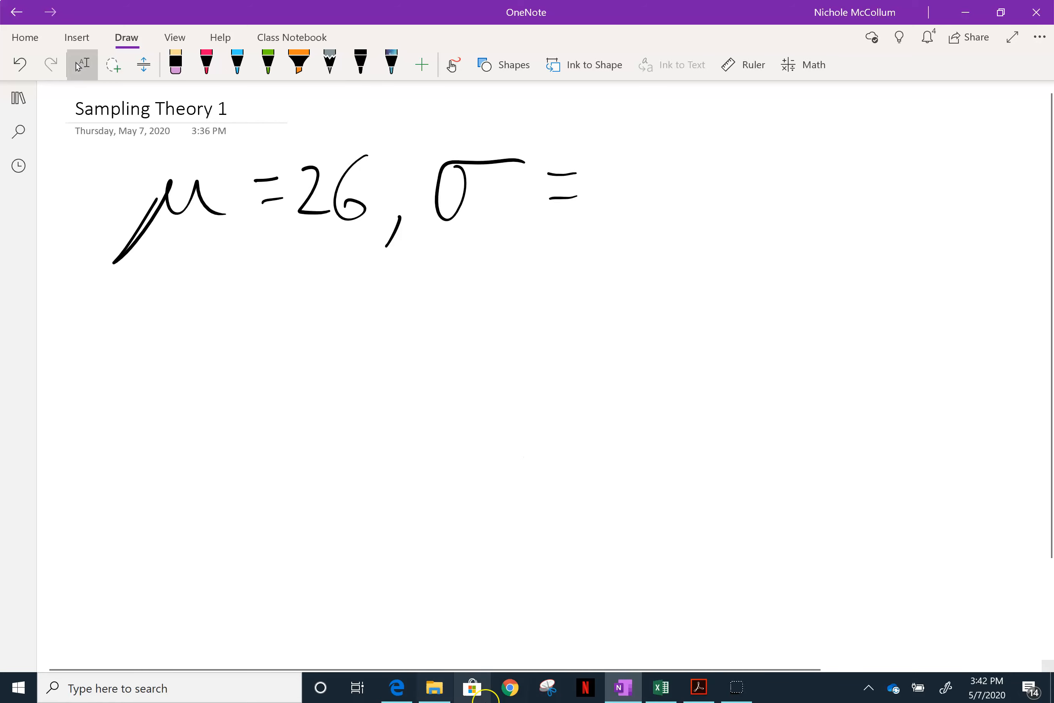
click(661, 687)
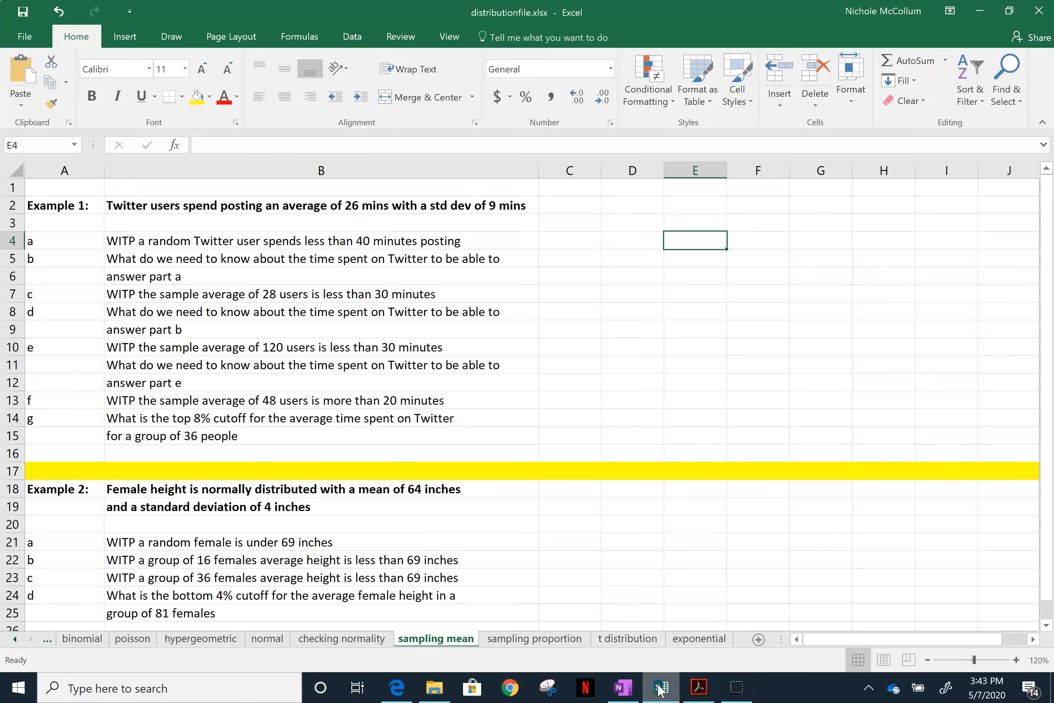
click(623, 687)
mouse_move(630, 151)
mouse_down()
mouse_move(615, 146)
mouse_move(629, 243)
mouse_up()
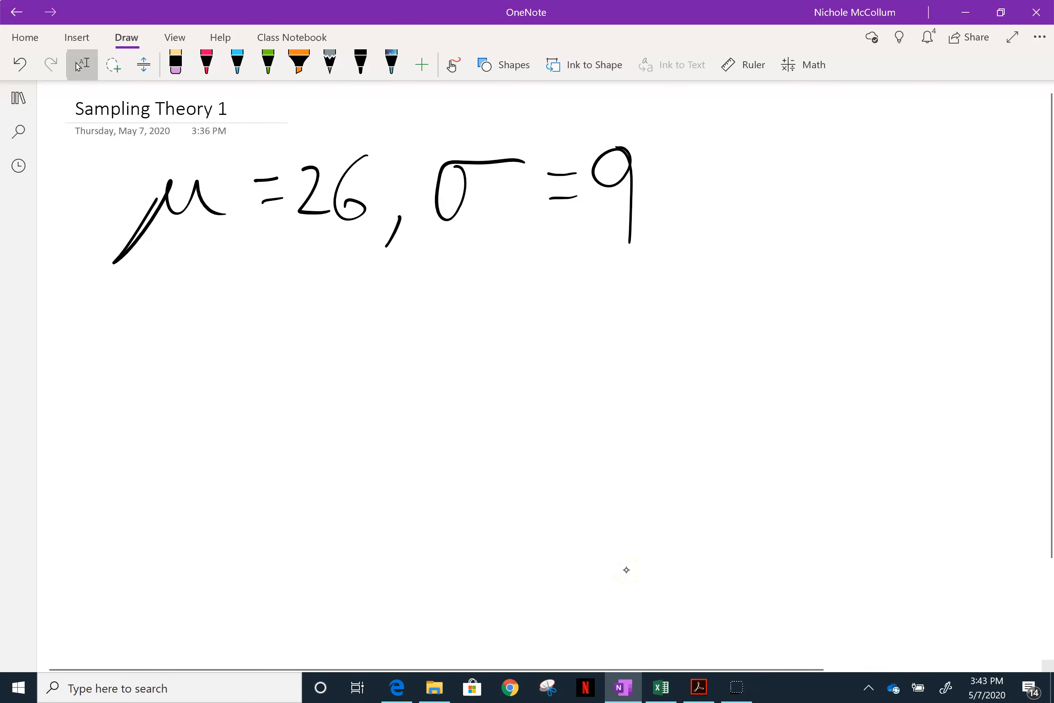
Label part a) in black ink and sketch a bell curve over a horizontal baseline beneath the given values.
click(360, 64)
mouse_move(135, 313)
mouse_down()
mouse_move(125, 338)
mouse_move(159, 345)
mouse_up()
drag(144, 295, 166, 348)
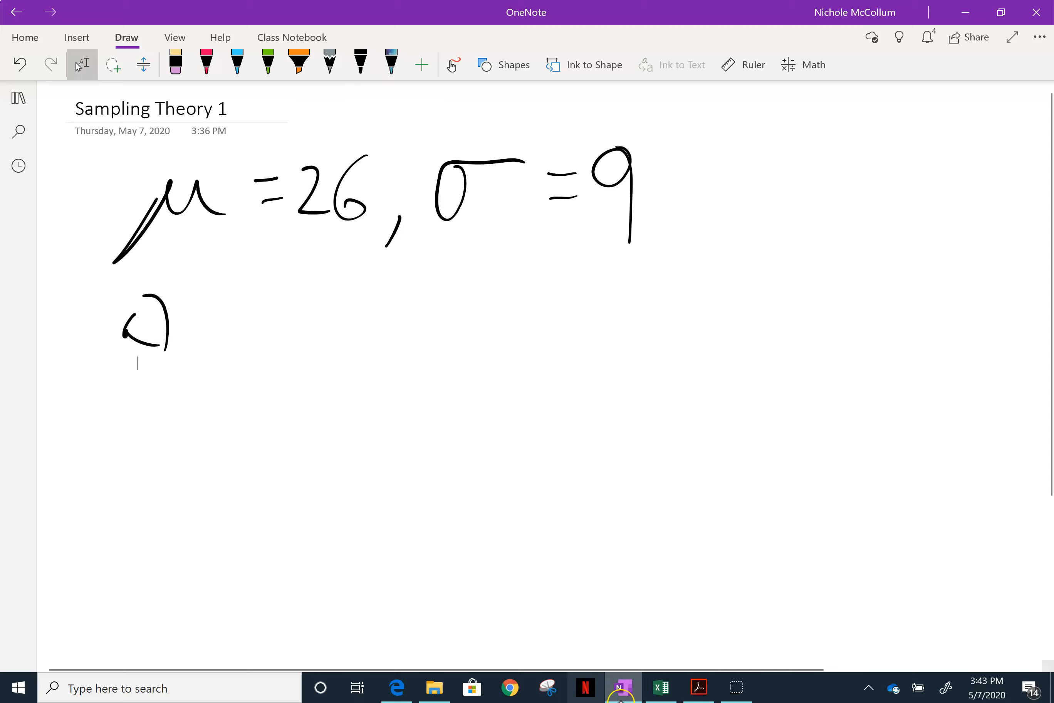
click(661, 687)
click(668, 696)
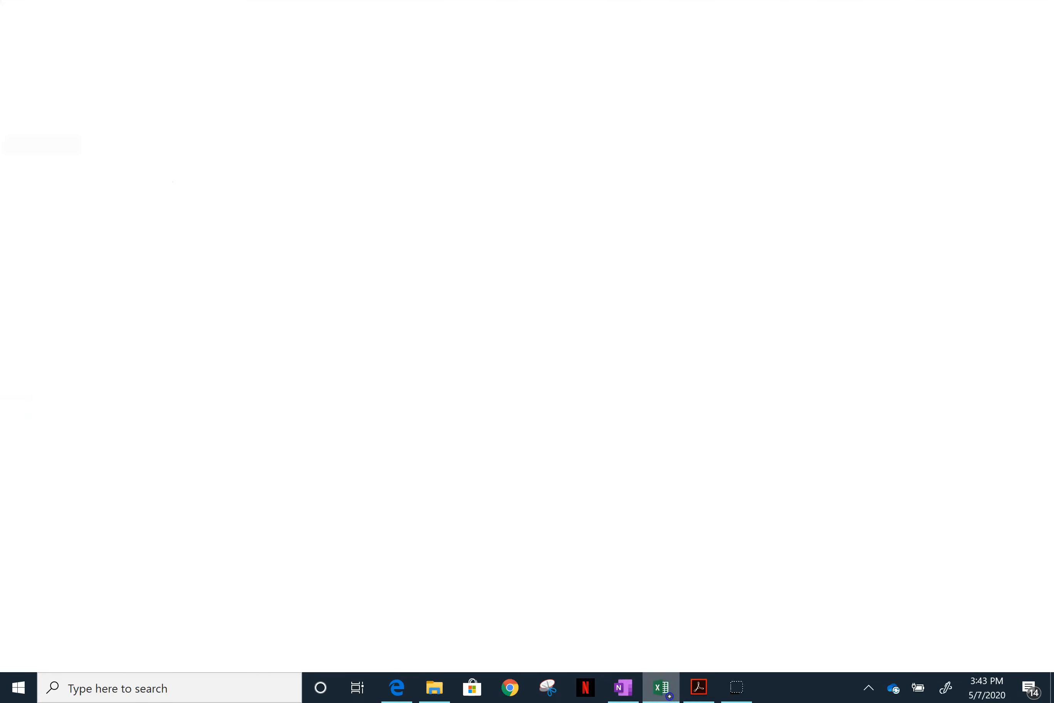
drag(724, 424, 220, 422)
mouse_move(660, 397)
mouse_down()
mouse_move(714, 403)
mouse_move(536, 300)
mouse_move(374, 286)
mouse_move(320, 373)
mouse_move(218, 394)
mouse_up()
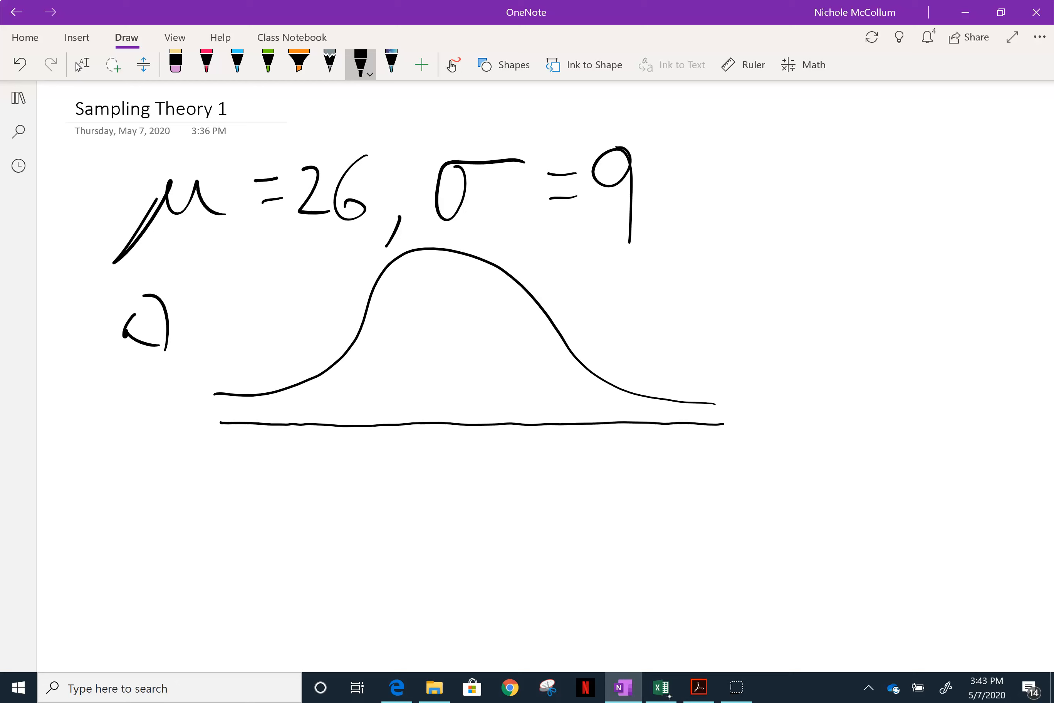
Write n = 1 beside the bell curve and draw a box around it.
drag(795, 287, 825, 313)
mouse_move(845, 290)
mouse_down()
mouse_move(863, 286)
mouse_move(865, 298)
mouse_up()
drag(876, 279, 878, 312)
mouse_move(838, 260)
mouse_down()
mouse_move(896, 252)
mouse_move(783, 349)
mouse_move(795, 262)
mouse_move(842, 258)
mouse_up()
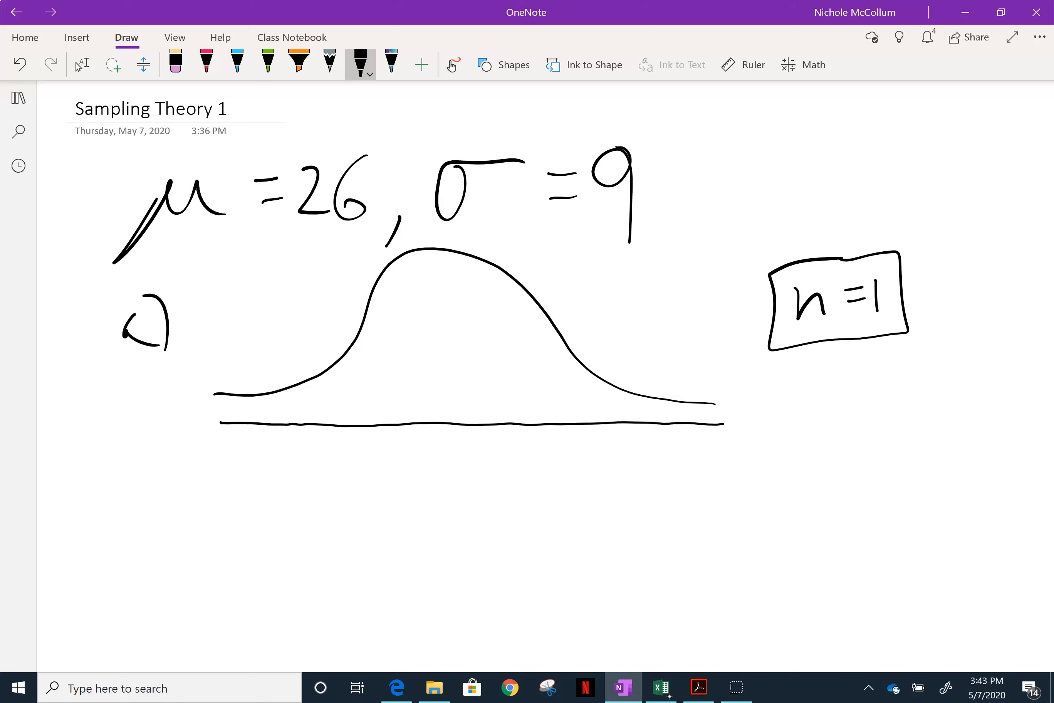
Draw a dashed centre line down the bell curve with a tick on the baseline and label it 26.
drag(438, 316, 436, 323)
drag(437, 331, 435, 338)
drag(435, 345, 434, 351)
drag(437, 359, 438, 384)
mouse_move(432, 410)
mouse_down()
mouse_move(436, 402)
mouse_move(429, 491)
mouse_up()
mouse_move(458, 451)
mouse_down()
mouse_move(447, 459)
mouse_move(459, 472)
mouse_move(436, 479)
mouse_up()
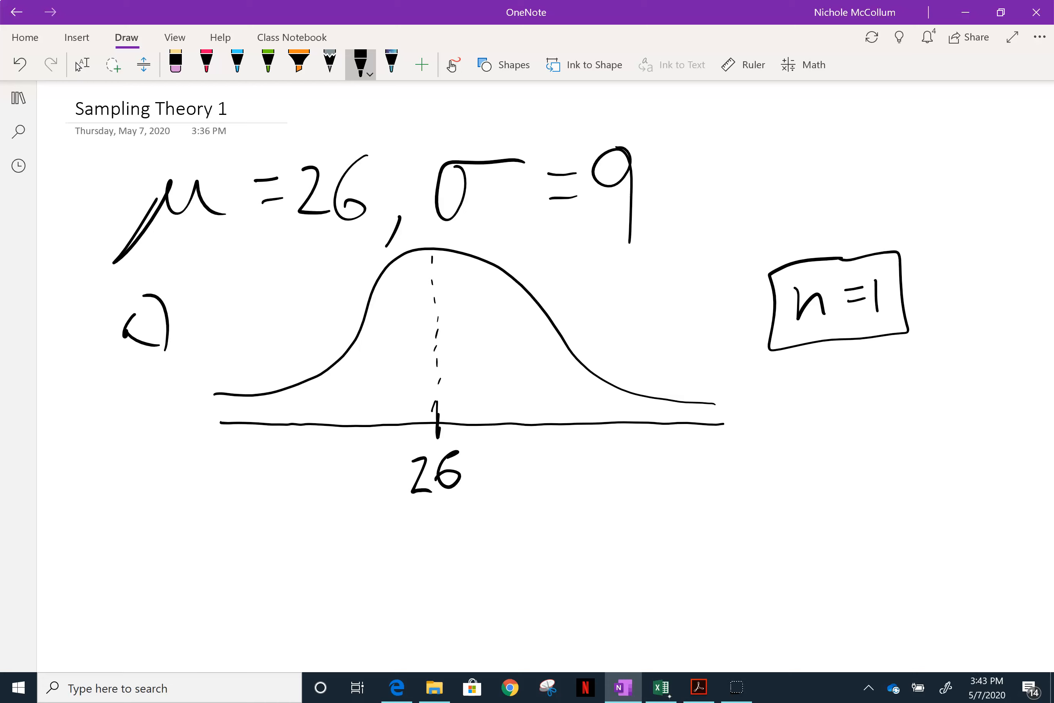
Draw vertical lines one standard deviation either side of the mean and label them 1 and -1.
drag(534, 307, 538, 420)
drag(555, 269, 554, 289)
drag(357, 344, 354, 391)
drag(354, 398, 355, 410)
drag(314, 324, 341, 328)
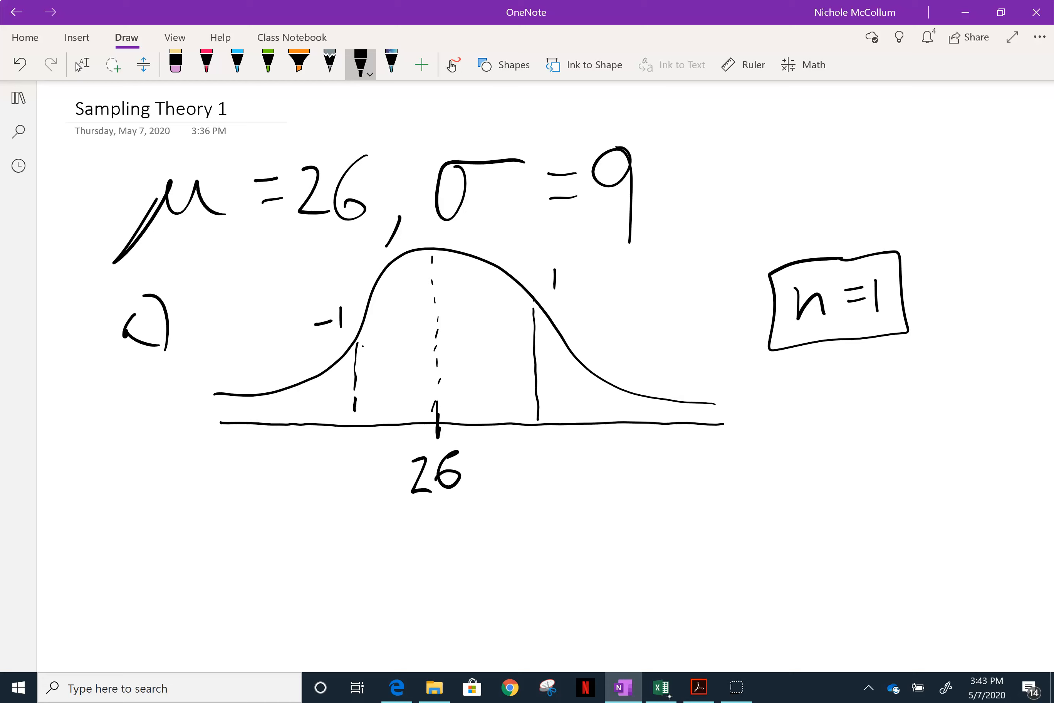
Write 35 beneath the +1 line and 17 beneath the -1 line of the bell curve.
drag(513, 451, 511, 483)
mouse_move(547, 442)
mouse_down()
mouse_move(555, 474)
mouse_move(542, 482)
mouse_up()
drag(546, 443, 564, 438)
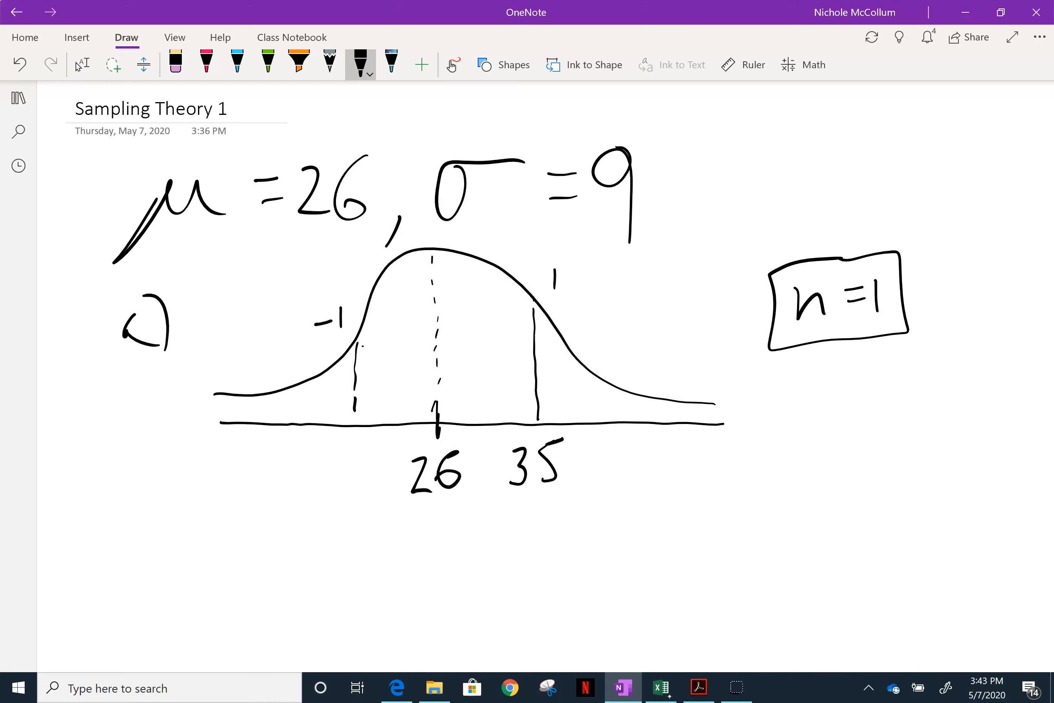
mouse_move(336, 463)
mouse_down()
mouse_move(337, 499)
mouse_move(367, 500)
mouse_up()
drag(379, 469, 349, 483)
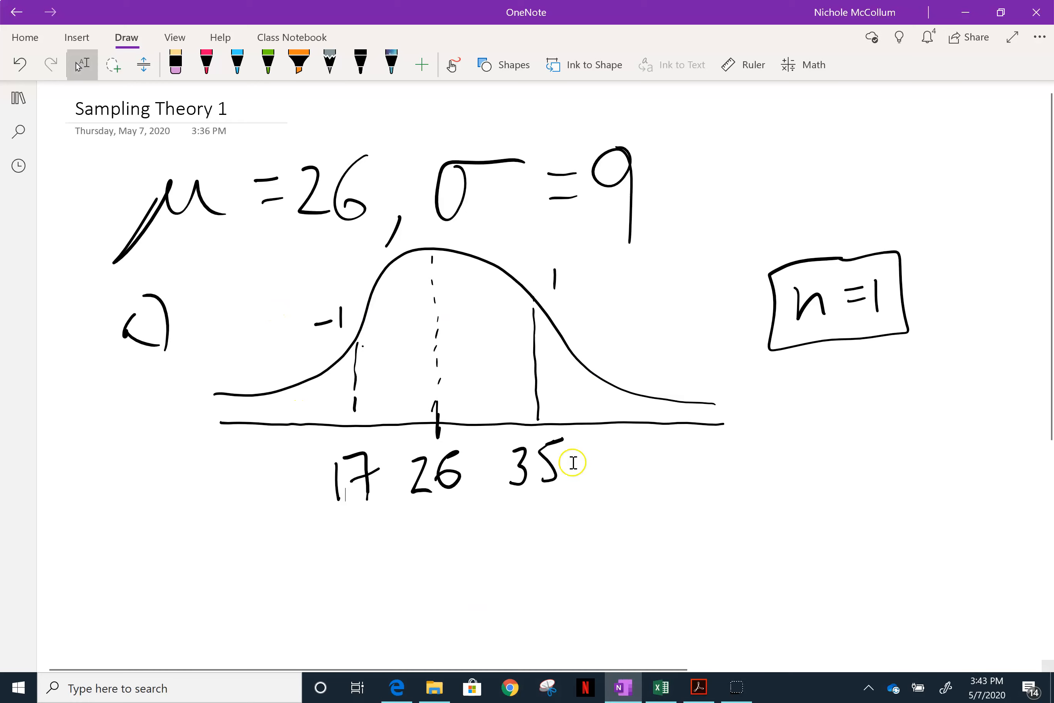
Add a vertical line two standard deviations above the mean, labelled 2 with 44 beneath it, and darken the tick at 26.
click(672, 692)
click(673, 692)
drag(631, 387, 631, 422)
drag(623, 353, 643, 369)
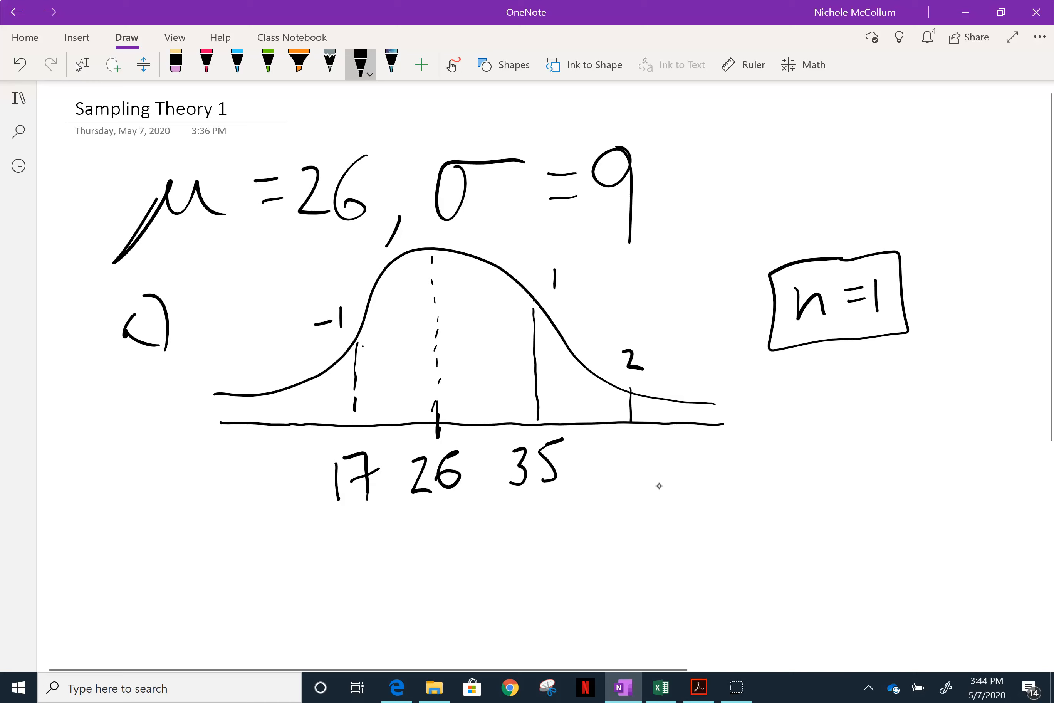
mouse_move(618, 446)
mouse_down()
mouse_move(633, 475)
mouse_move(653, 458)
mouse_move(654, 477)
mouse_up()
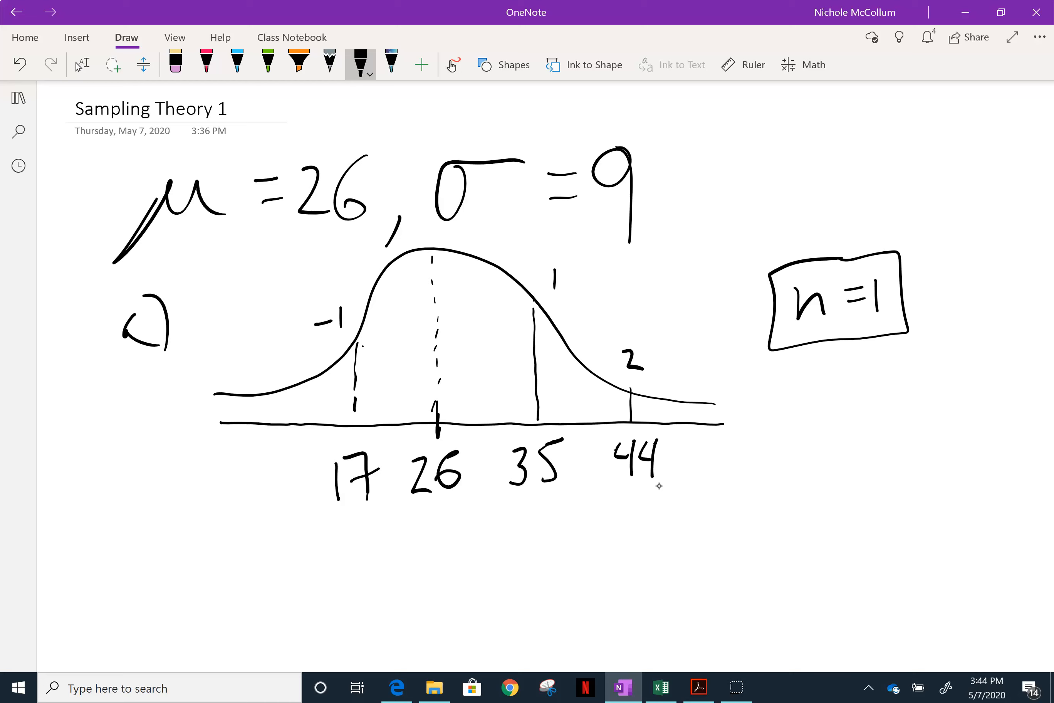
drag(438, 413, 443, 427)
Draw a light blue cutoff line between 35 and 44 and label it 40.
click(237, 64)
drag(593, 319, 589, 521)
drag(586, 495, 583, 541)
mouse_move(599, 512)
mouse_down()
mouse_move(615, 522)
mouse_move(598, 515)
mouse_up()
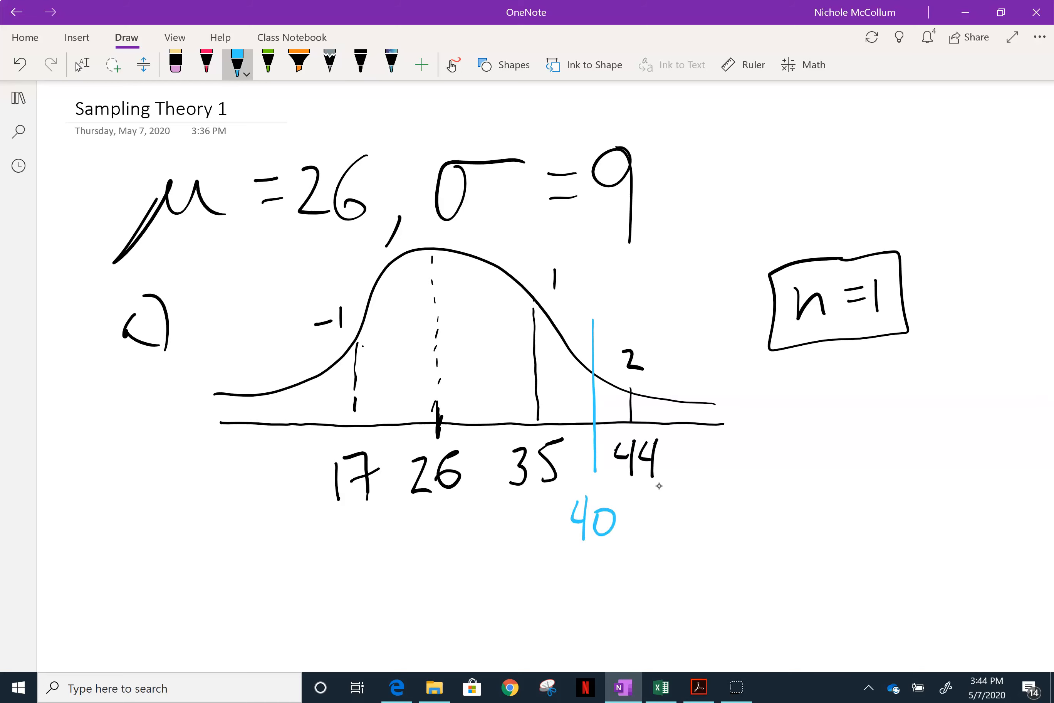
Shade the area under the bell curve below the 40 cutoff with light blue hatching.
click(237, 63)
drag(499, 303, 593, 397)
mouse_move(456, 275)
mouse_down()
mouse_move(509, 331)
mouse_move(418, 313)
mouse_move(392, 365)
mouse_move(213, 398)
mouse_up()
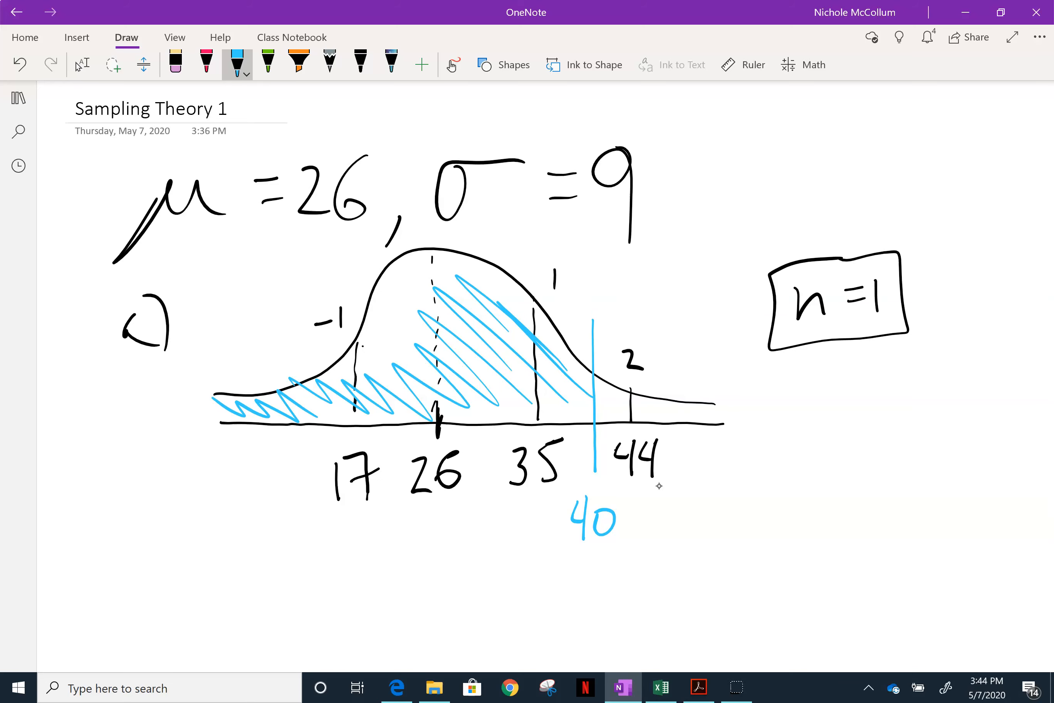
Number the bell curve sketch 1) and write 2) below it in black ink.
scroll(659, 486, down, 5)
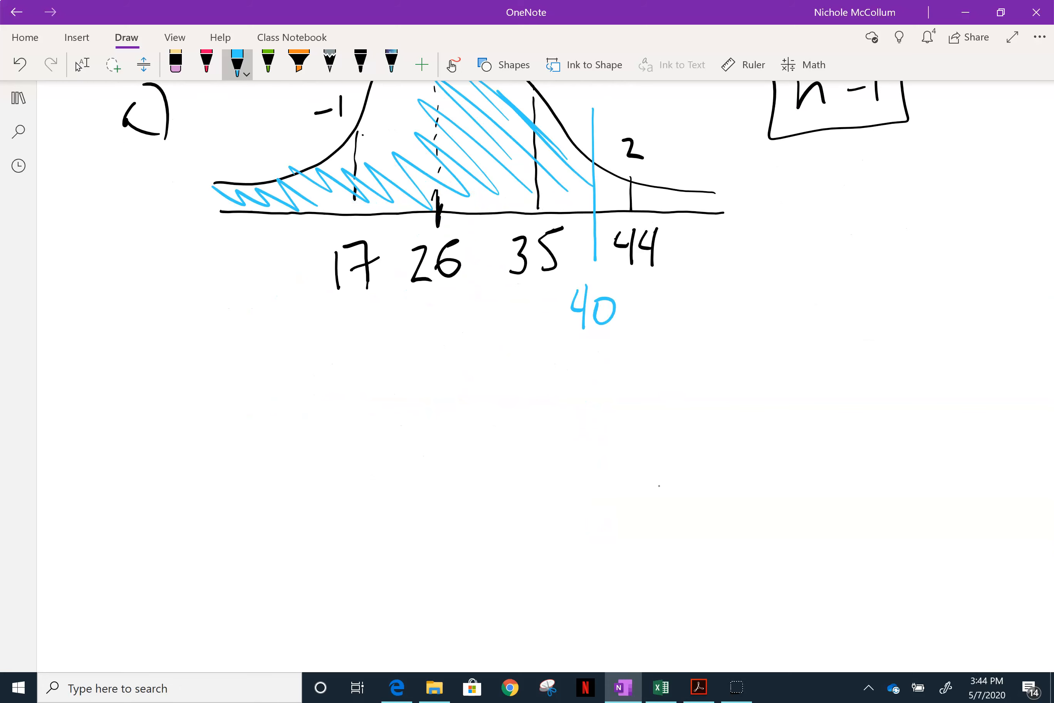
click(361, 64)
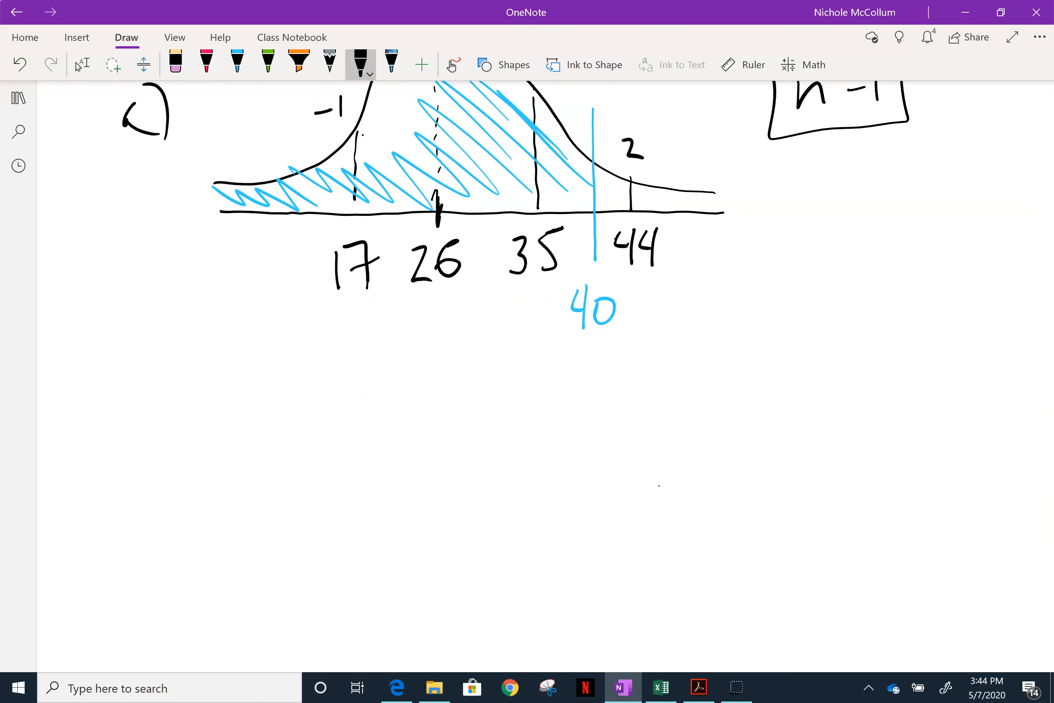
mouse_move(170, 232)
mouse_down()
mouse_move(195, 208)
mouse_move(191, 234)
mouse_up()
mouse_move(191, 408)
mouse_down()
mouse_move(196, 436)
mouse_move(215, 433)
mouse_up()
drag(200, 398, 219, 449)
Write the formula z = (x − μ)/σ beside 2) and draw an arrow from 40 towards z.
mouse_move(566, 339)
mouse_down()
mouse_move(447, 369)
mouse_move(396, 407)
mouse_move(421, 406)
mouse_move(451, 426)
mouse_move(466, 487)
mouse_up()
mouse_move(425, 453)
mouse_down()
mouse_move(529, 434)
mouse_move(534, 446)
mouse_up()
drag(563, 381, 590, 416)
mouse_move(588, 385)
mouse_down()
mouse_move(563, 418)
mouse_move(633, 400)
mouse_move(627, 447)
mouse_up()
drag(647, 383, 686, 407)
drag(709, 419, 553, 422)
mouse_move(604, 452)
mouse_down()
mouse_move(608, 488)
mouse_move(676, 451)
mouse_up()
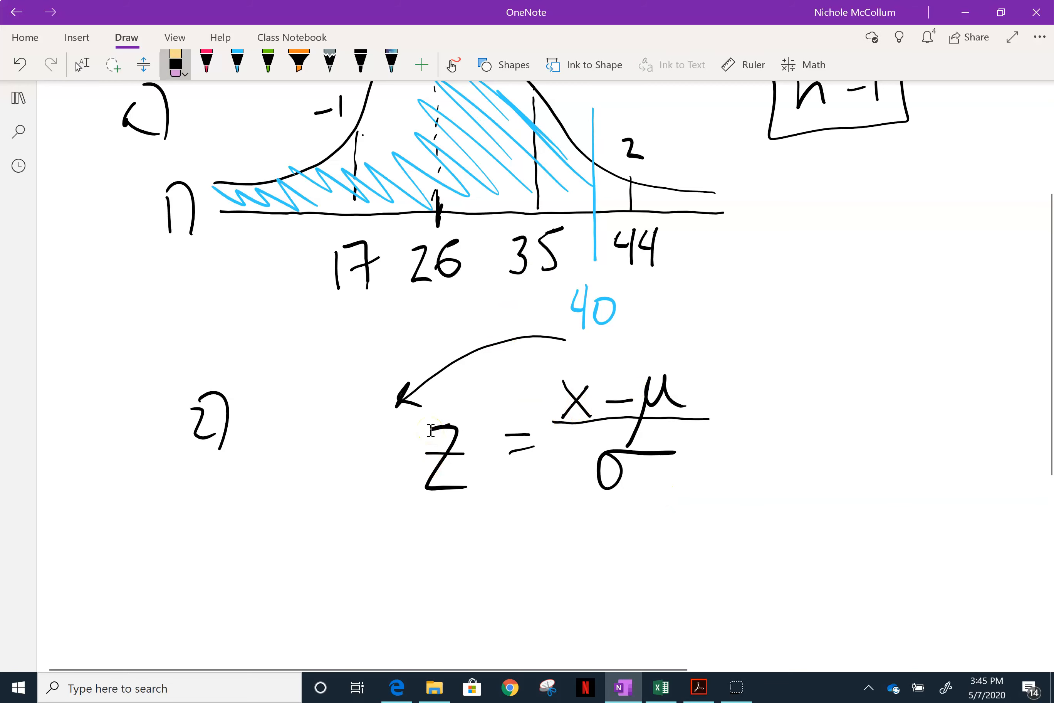
Replace the arrow with one from 40 to x, and write the substitution = (40 − 26)/9 after the formula.
drag(402, 392, 415, 401)
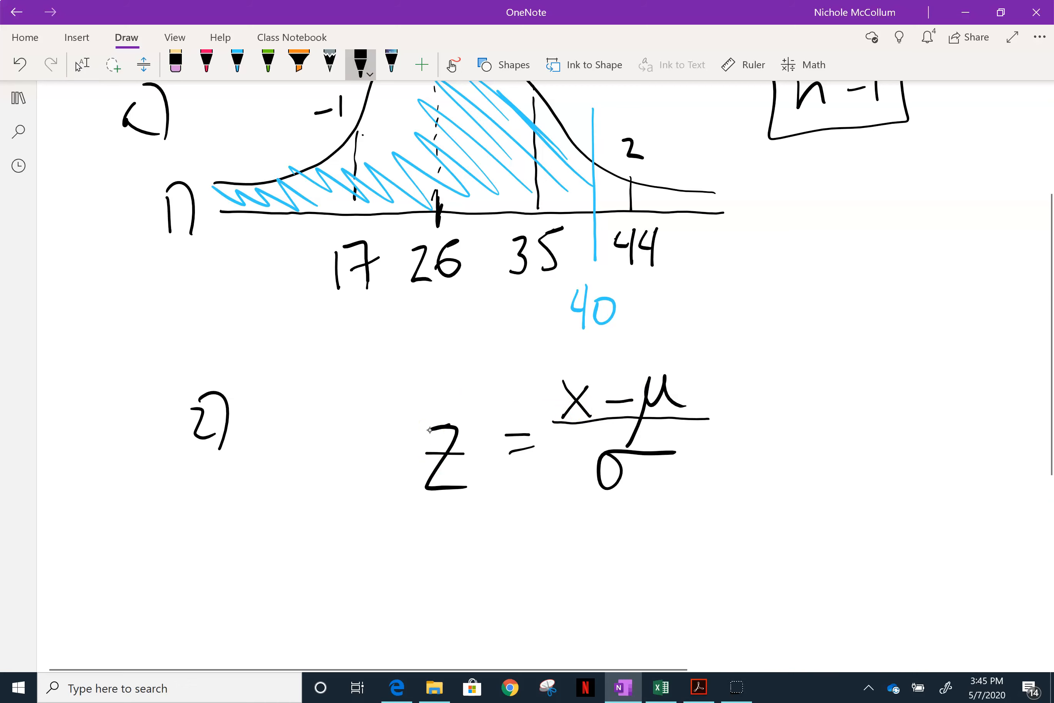
drag(566, 326, 553, 374)
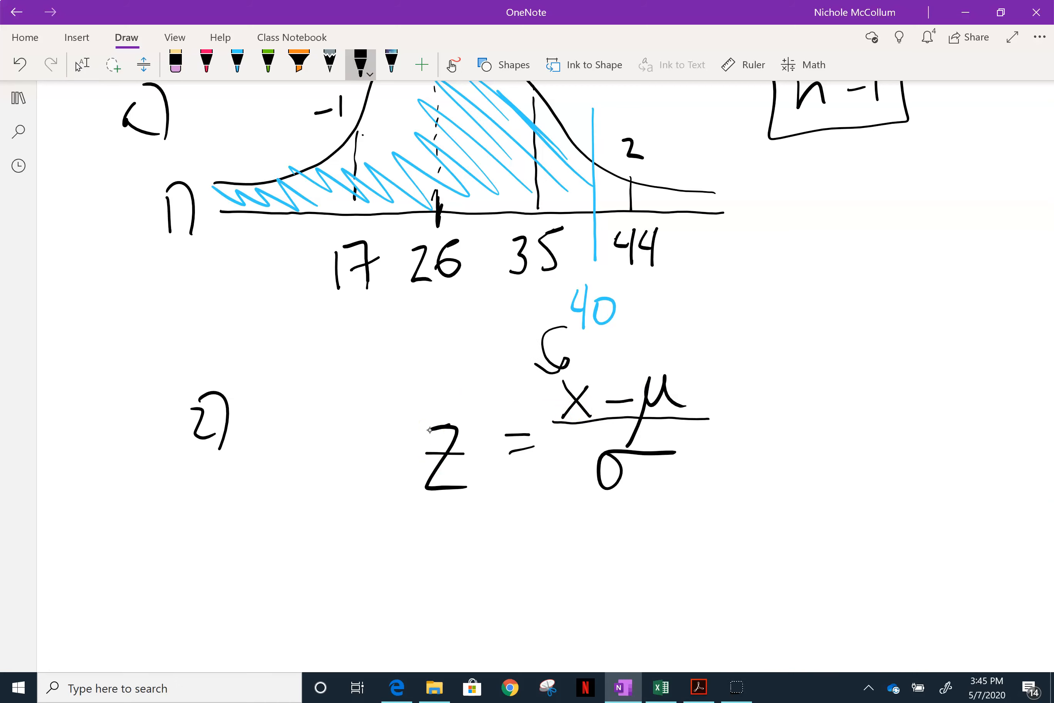
mouse_move(760, 417)
mouse_down()
mouse_move(778, 415)
mouse_move(783, 432)
mouse_up()
mouse_move(800, 354)
mouse_down()
mouse_move(816, 401)
mouse_move(822, 381)
mouse_move(898, 370)
mouse_up()
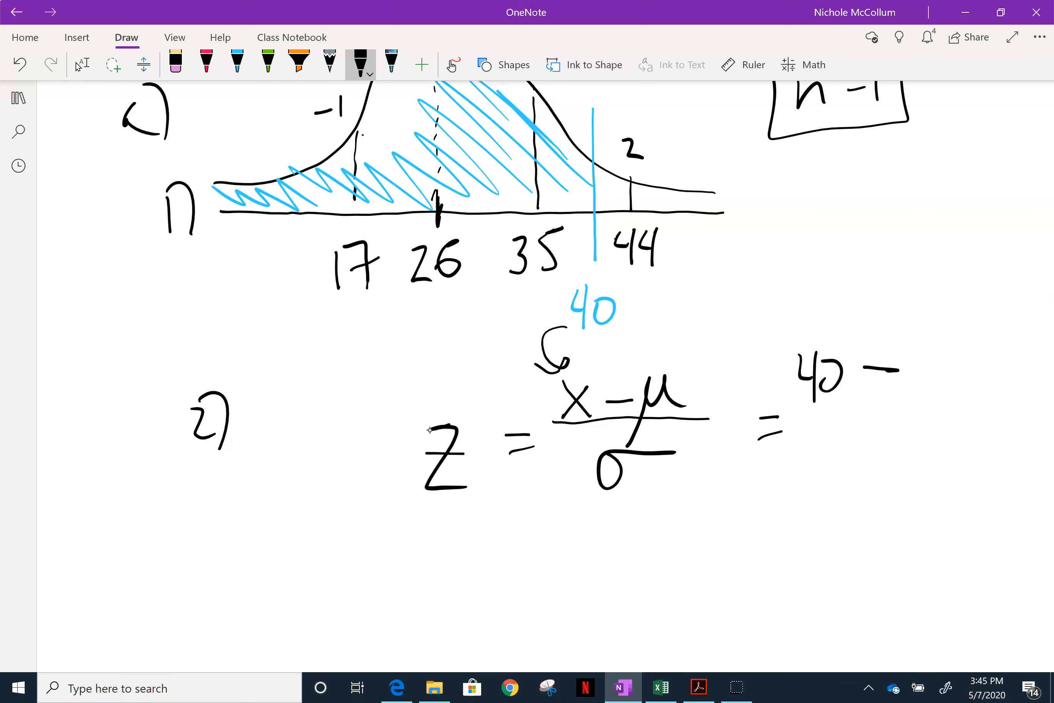
scroll(527, 363, up, 5)
scroll(526, 363, down, 5)
drag(910, 359, 931, 392)
drag(965, 351, 948, 388)
drag(976, 414, 824, 422)
drag(896, 434, 898, 498)
Write the result z = 1.56 beneath the formula.
scroll(430, 430, down, 5)
mouse_move(459, 445)
mouse_down()
mouse_move(474, 442)
mouse_move(494, 498)
mouse_move(493, 469)
mouse_up()
drag(537, 454, 555, 459)
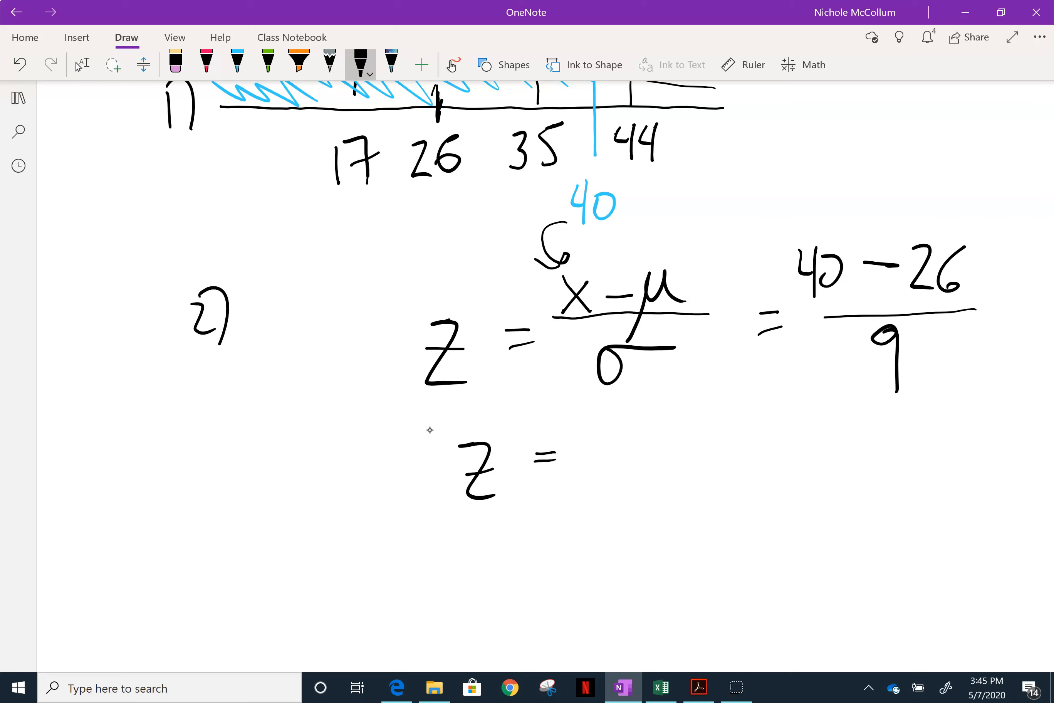
drag(582, 434, 579, 487)
drag(586, 474, 612, 474)
drag(614, 448, 635, 471)
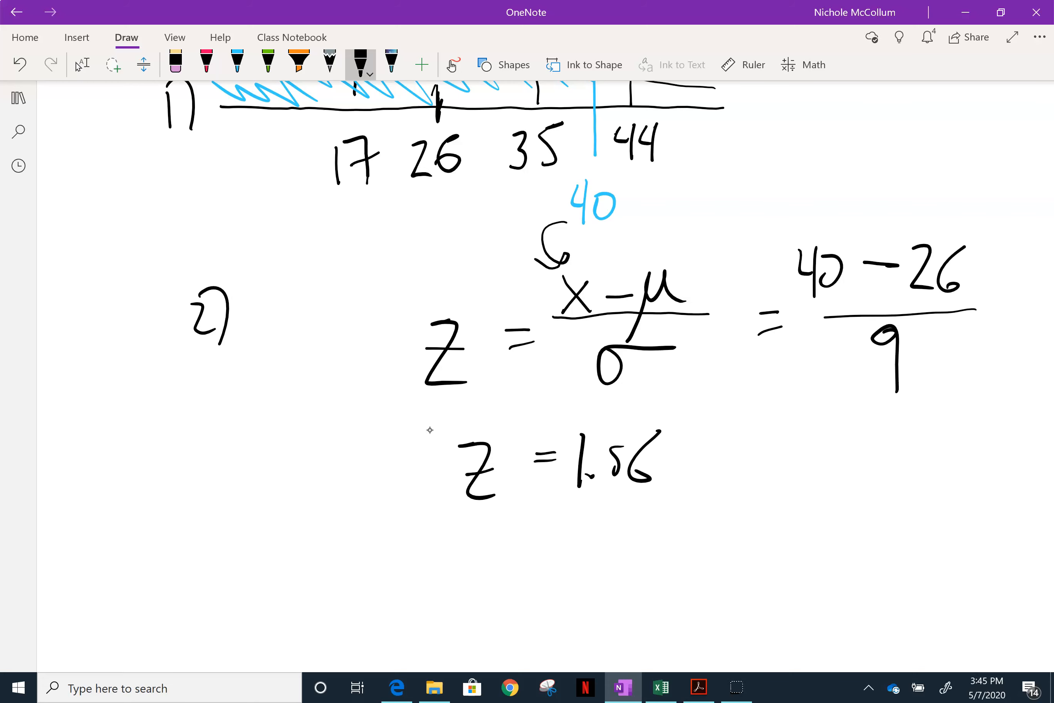
Write the step label 3) below the z result and darken the decimal point in 1.56.
scroll(430, 430, down, 2)
mouse_move(198, 439)
mouse_down()
mouse_move(209, 449)
mouse_move(197, 475)
mouse_up()
drag(213, 420, 226, 497)
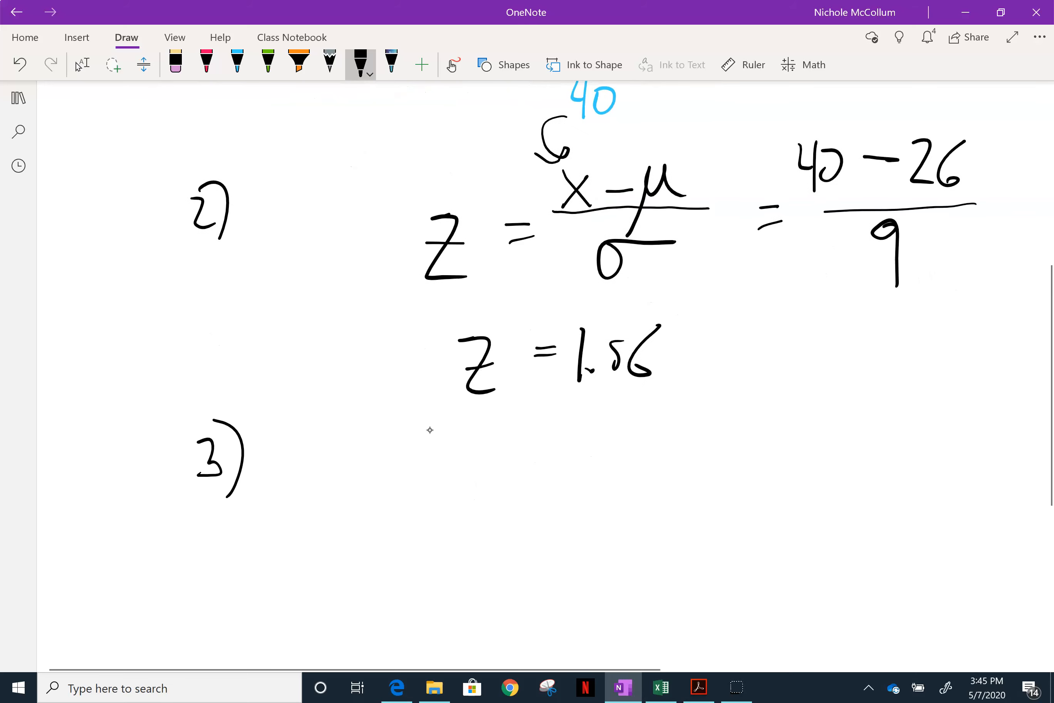
drag(592, 369, 599, 365)
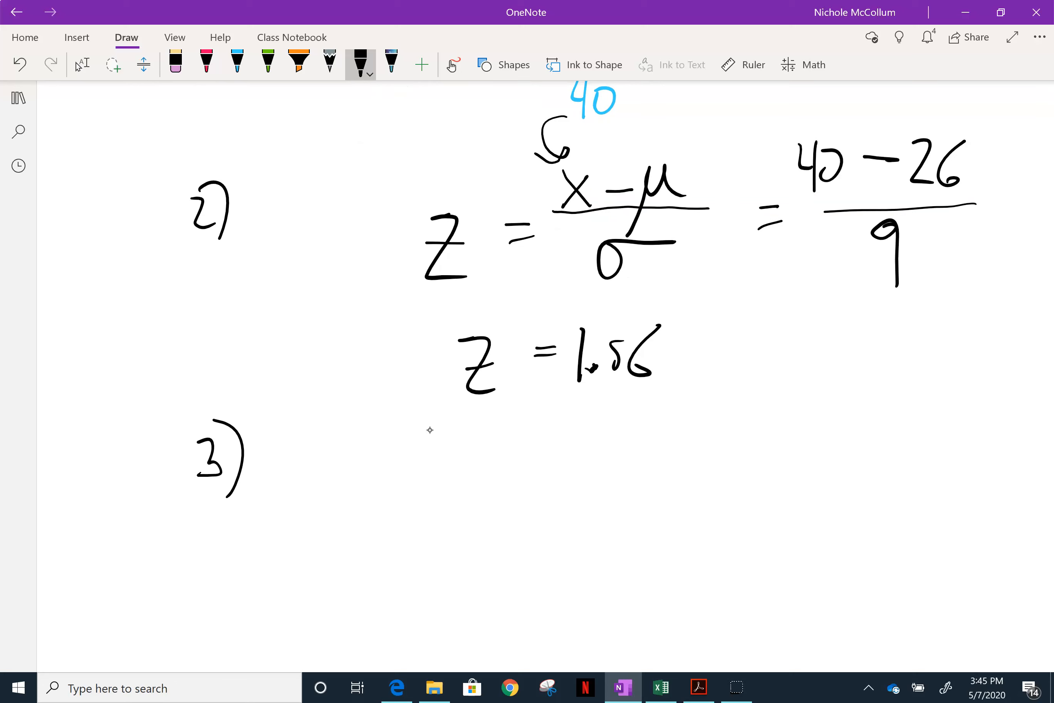
Handwrite norm.s.dist(1.56) beside step 3).
mouse_move(297, 442)
mouse_down()
mouse_move(314, 495)
mouse_move(377, 470)
mouse_move(408, 487)
mouse_up()
drag(440, 459, 425, 489)
click(448, 478)
mouse_move(476, 449)
mouse_down()
mouse_move(480, 486)
mouse_move(488, 480)
mouse_up()
click(488, 425)
drag(508, 447, 499, 470)
drag(533, 409, 528, 479)
mouse_move(512, 446)
mouse_down()
mouse_move(548, 440)
mouse_move(577, 475)
mouse_up()
click(600, 461)
mouse_move(593, 426)
mouse_down()
mouse_move(593, 464)
mouse_move(615, 459)
mouse_up()
mouse_move(669, 428)
mouse_down()
mouse_move(643, 456)
mouse_move(667, 469)
mouse_up()
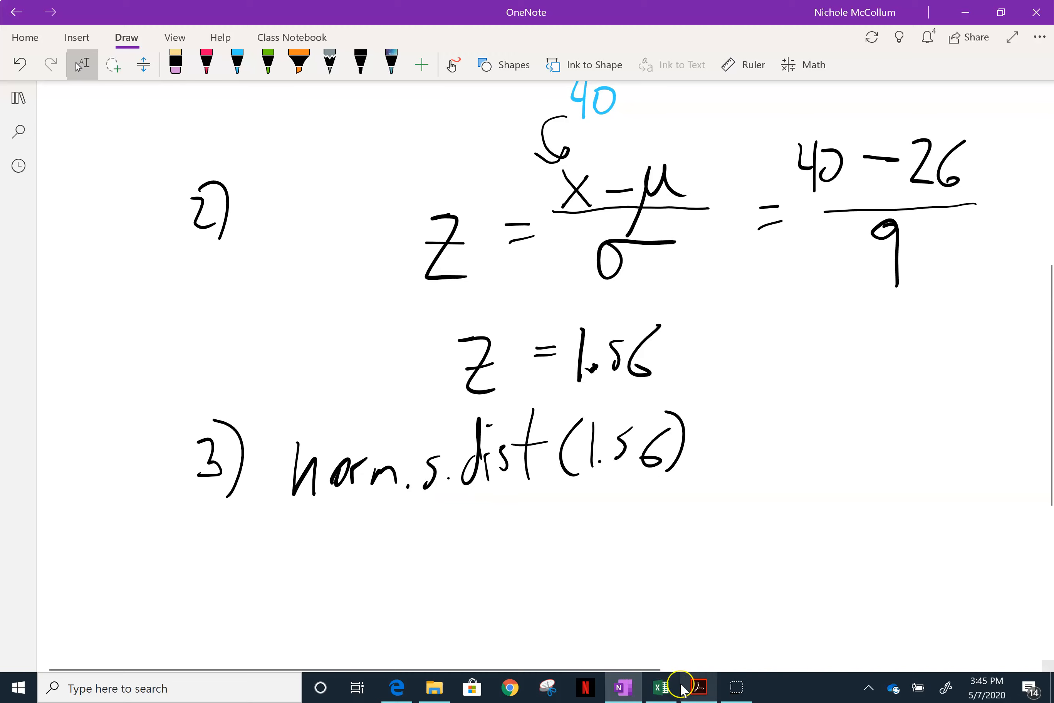
Switch to Excel, enter the header n in cell D3 and dismiss the mail notification.
click(662, 687)
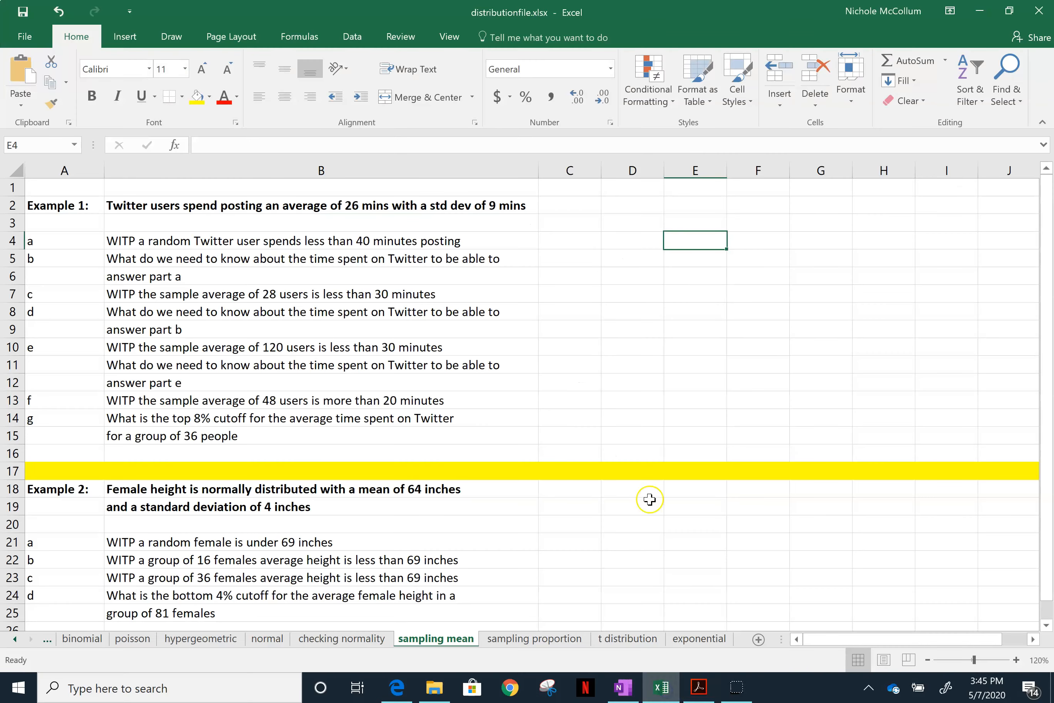
click(628, 243)
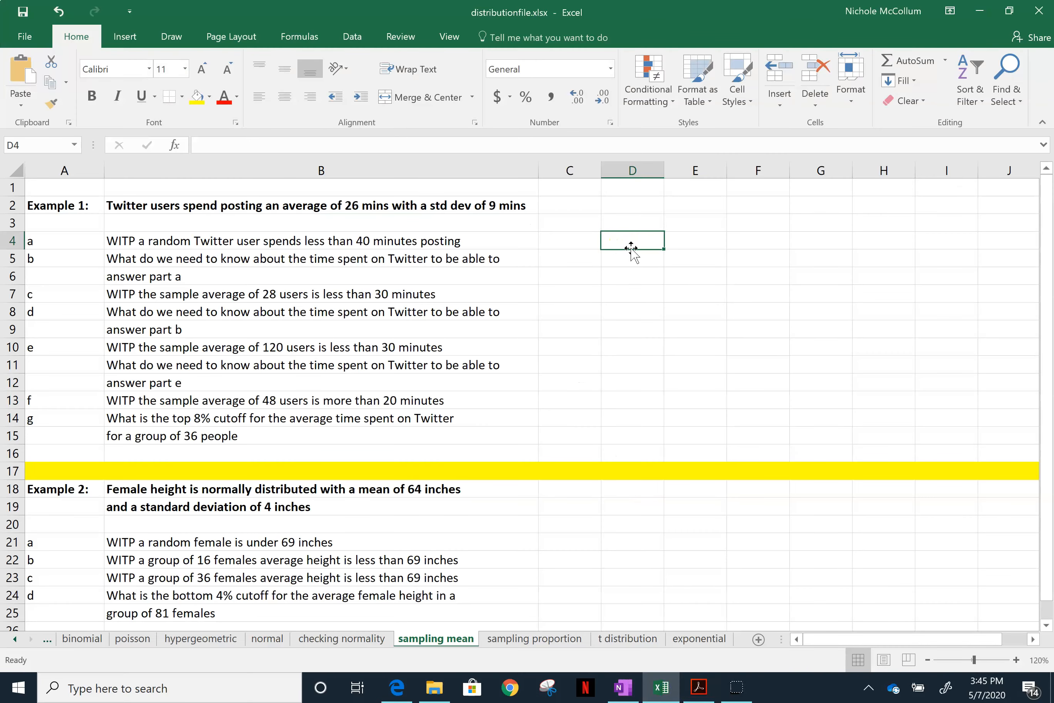
key(Up)
text(n)
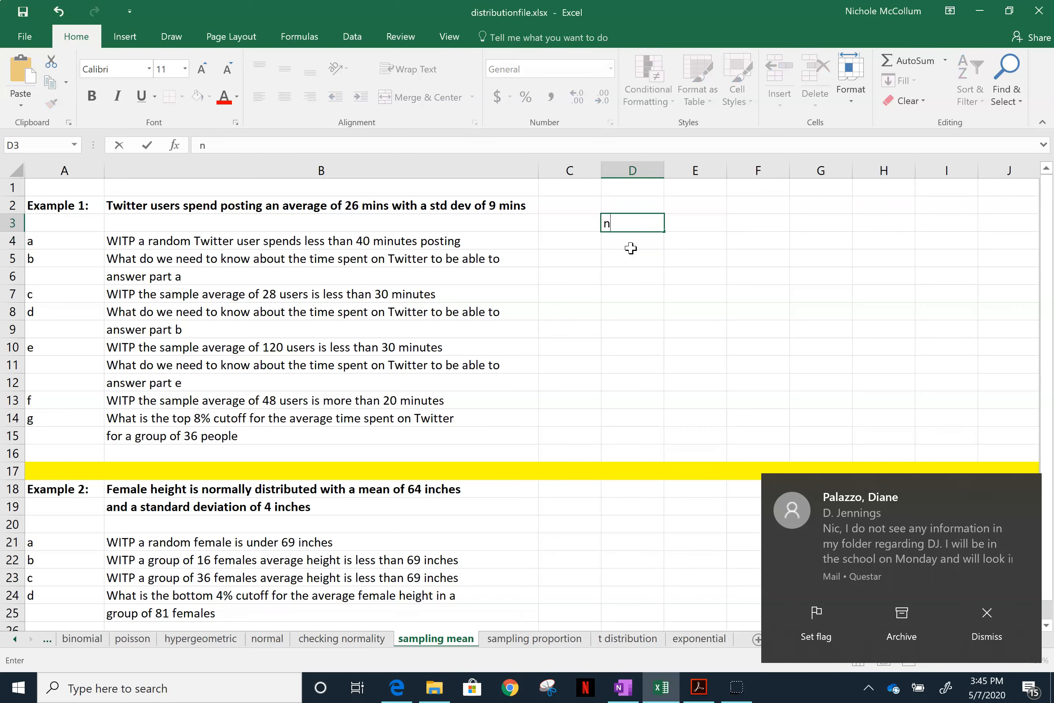
key(Tab)
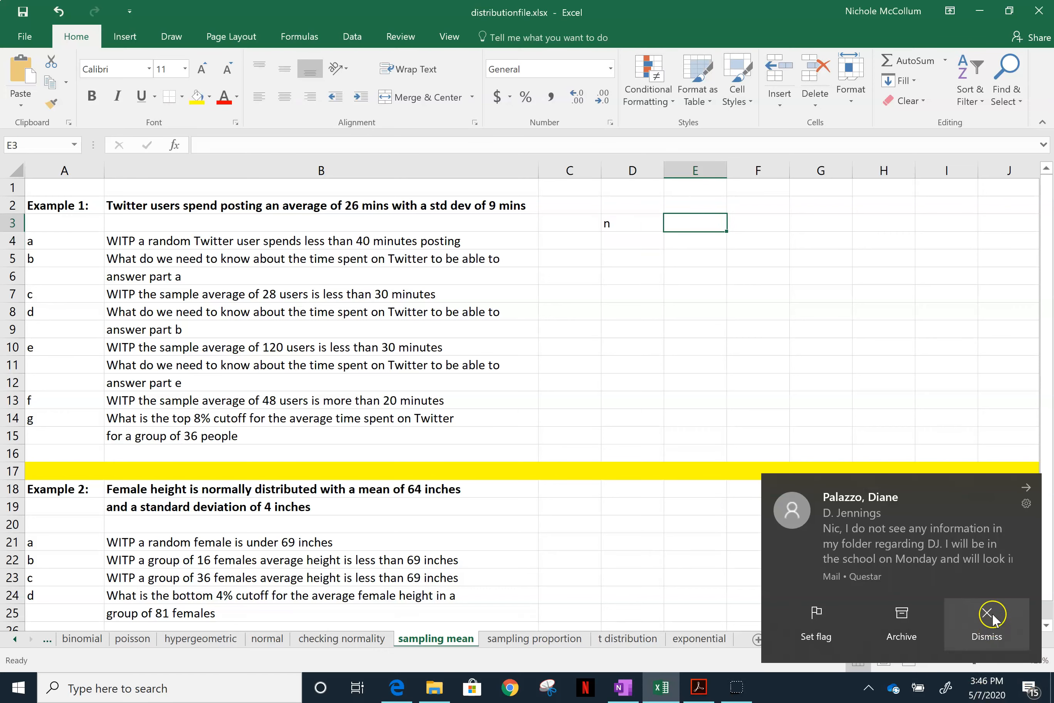
click(987, 625)
click(655, 228)
click(676, 224)
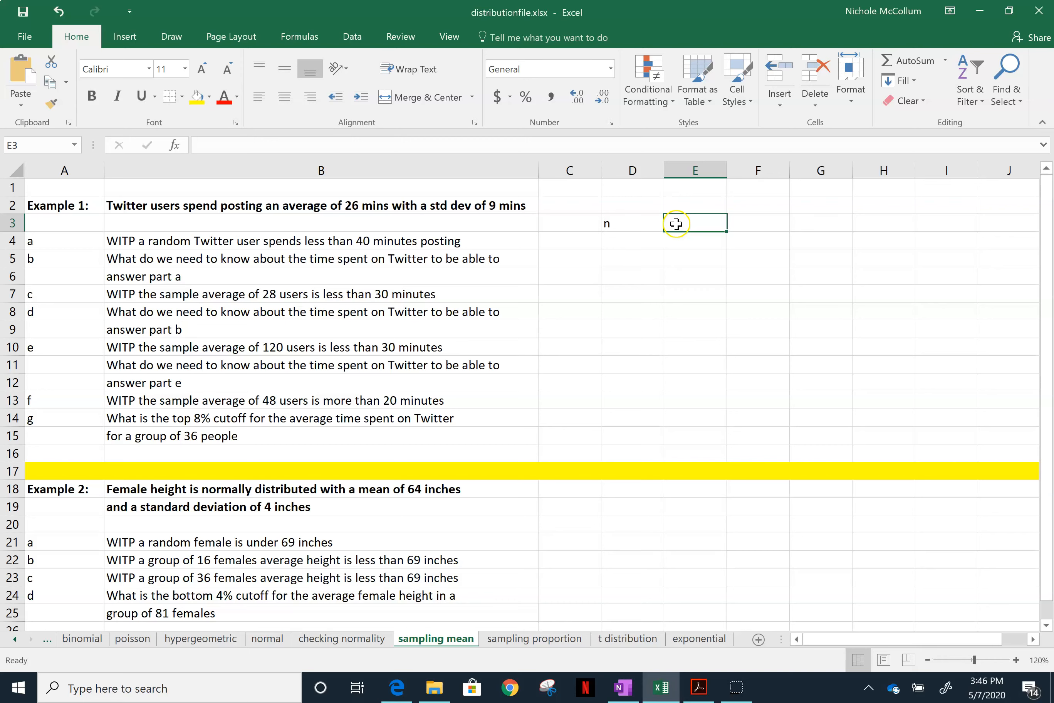
Enter the headers x, z and nsd in cells E3, F3 and G3.
text(x)
key(Tab)
text(z)
key(Tab)
text(nsd)
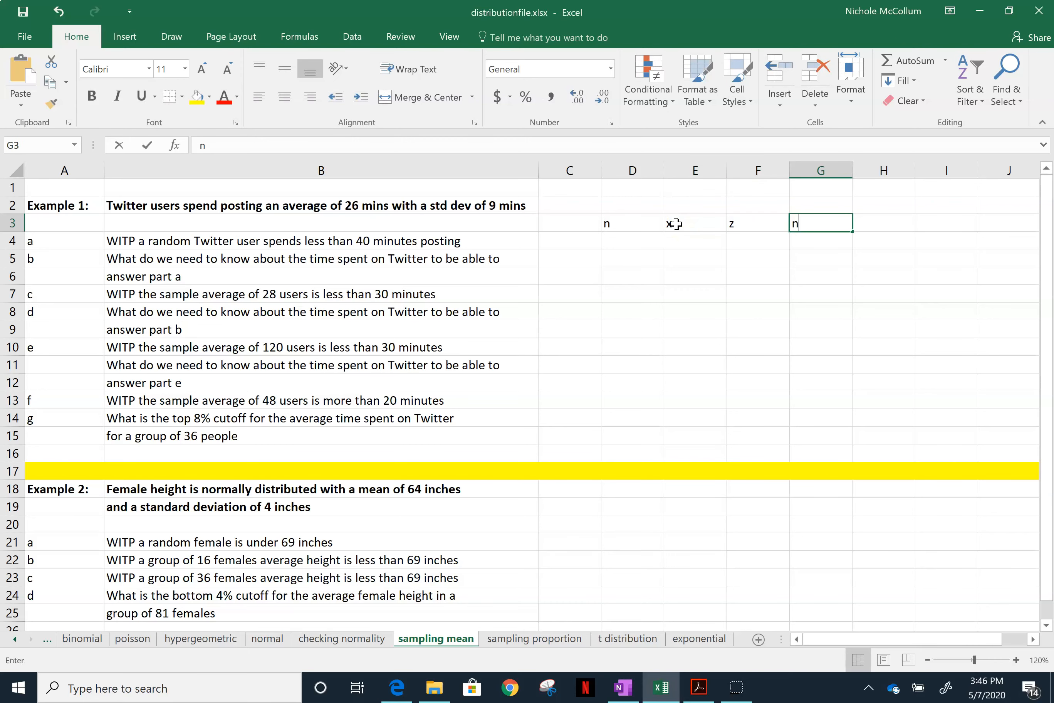
key(Return)
key(Left)
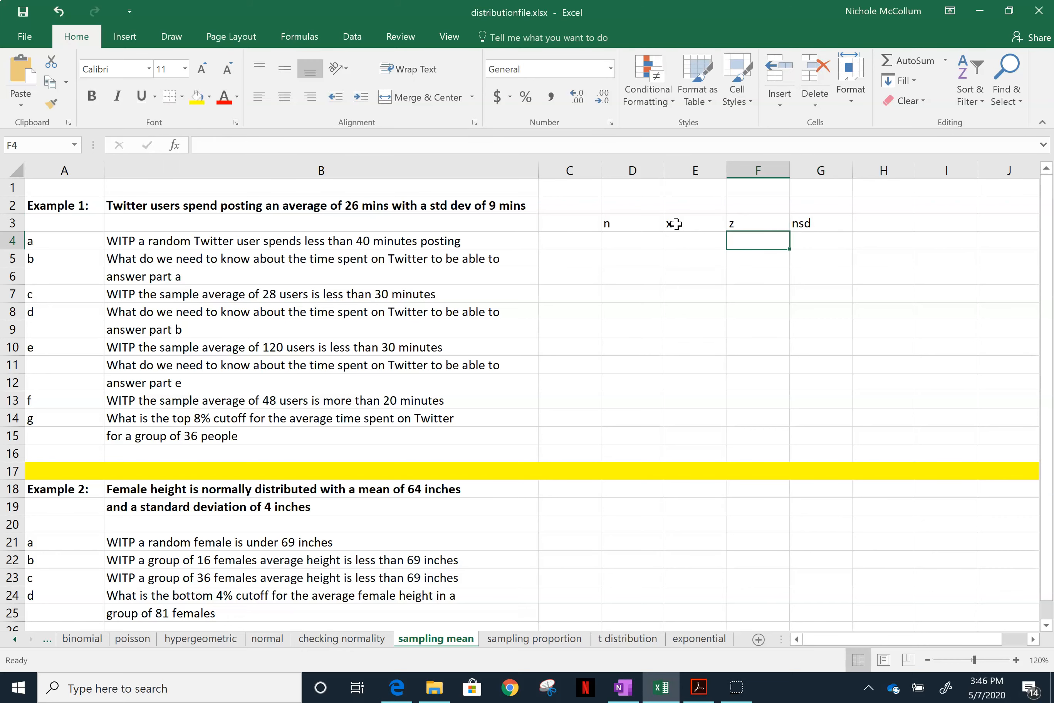
Change the header in cell G3 to below.
key(Right)
key(Up)
text(bd)
key(BackSpace)
text(elow)
key(Return)
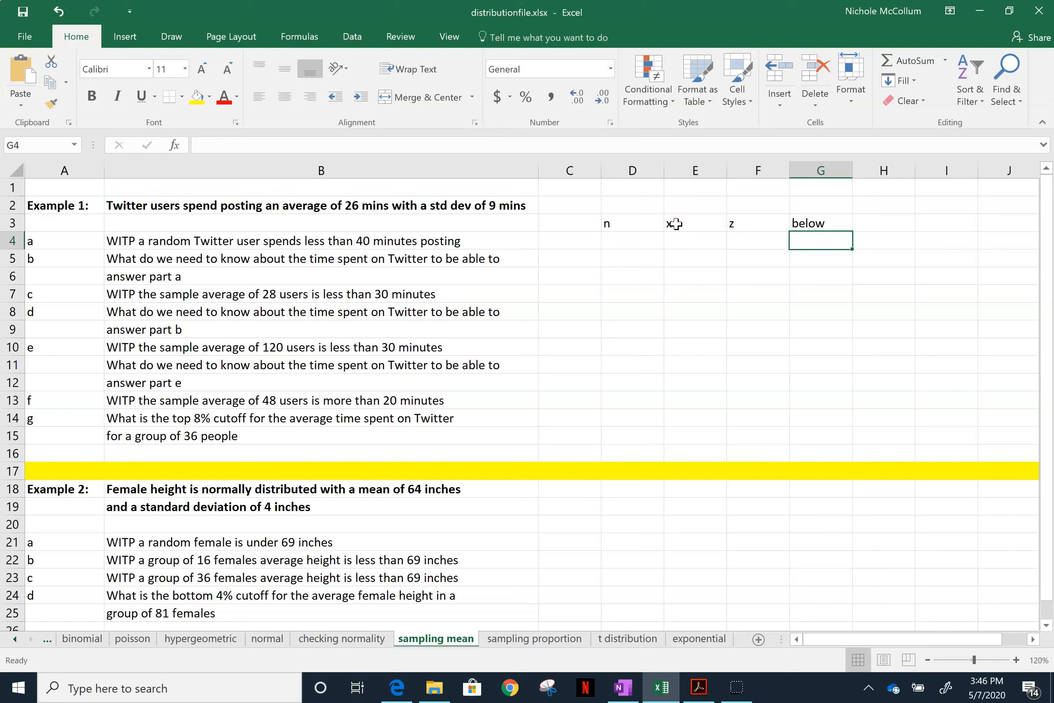
Enter n as 1 in cell D4 and x as 40 in cell E4 for part a.
key(Left)
key(Left)
key(Left)
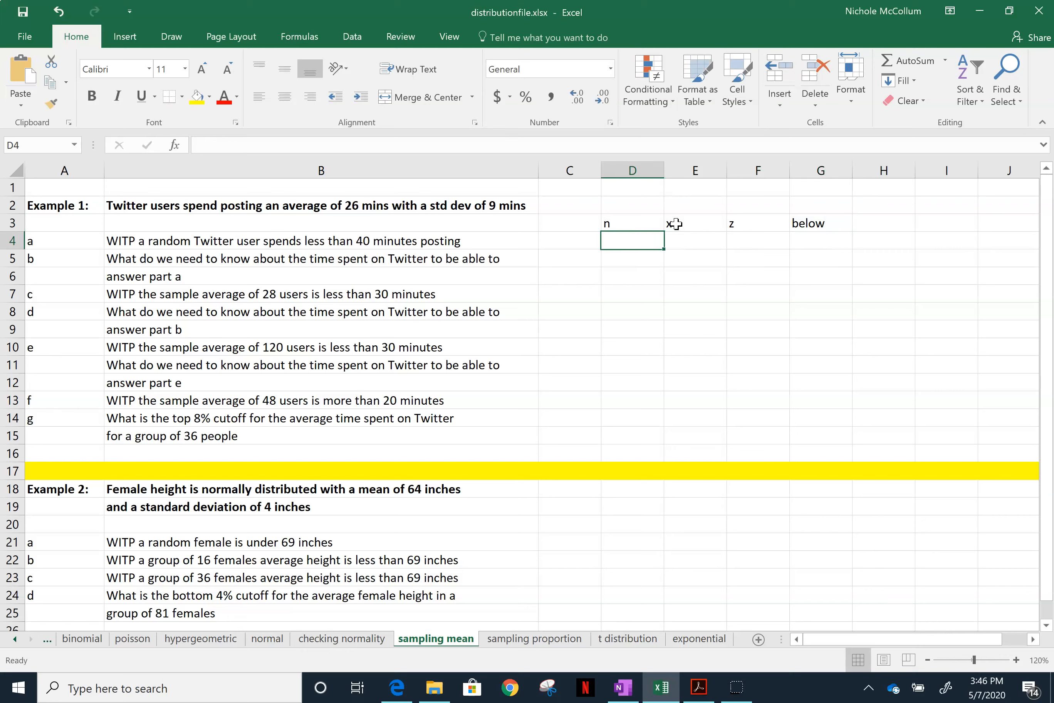
text(1)
key(Tab)
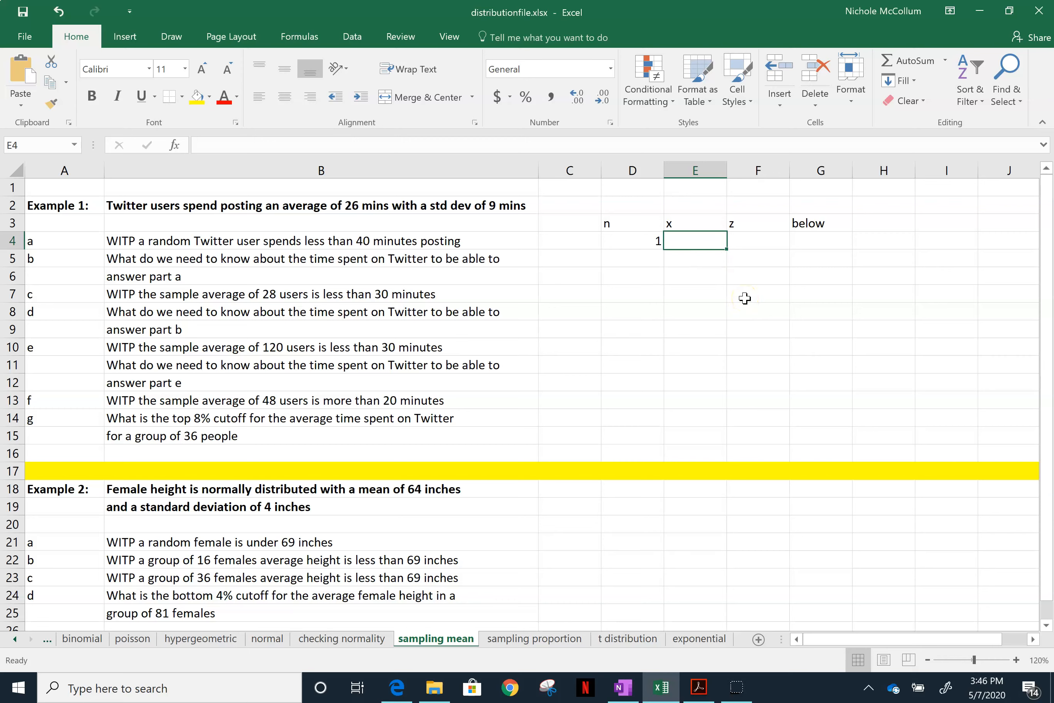
text(40)
key(Tab)
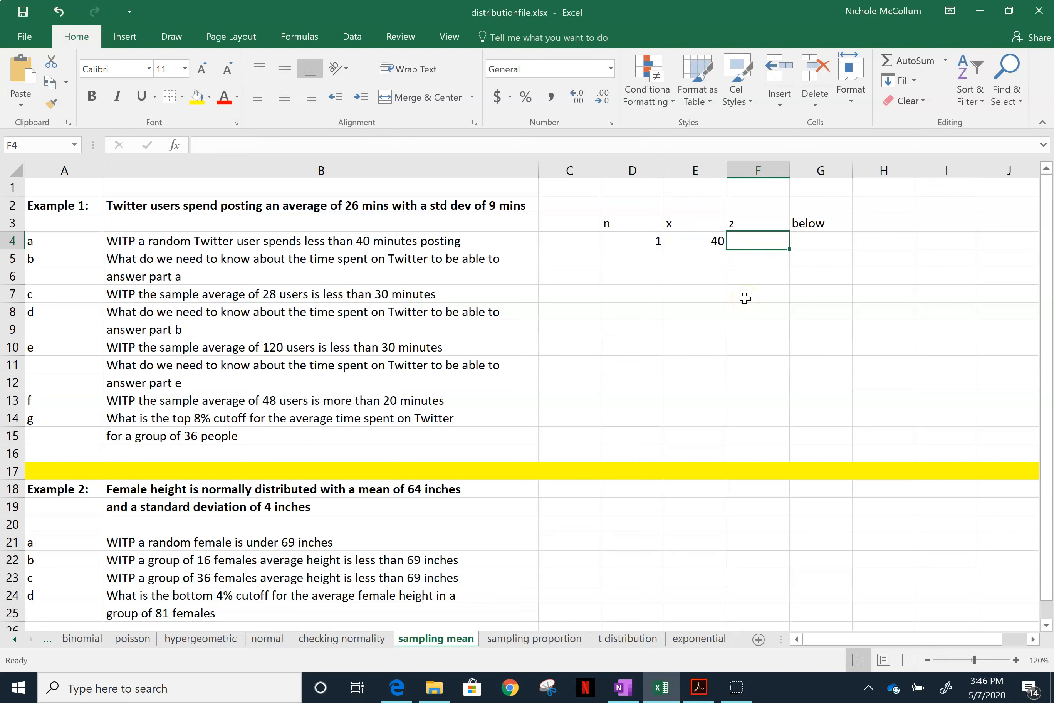
Calculate the z-score in cell F4 with the formula =(E4-26)/9.
text(=()
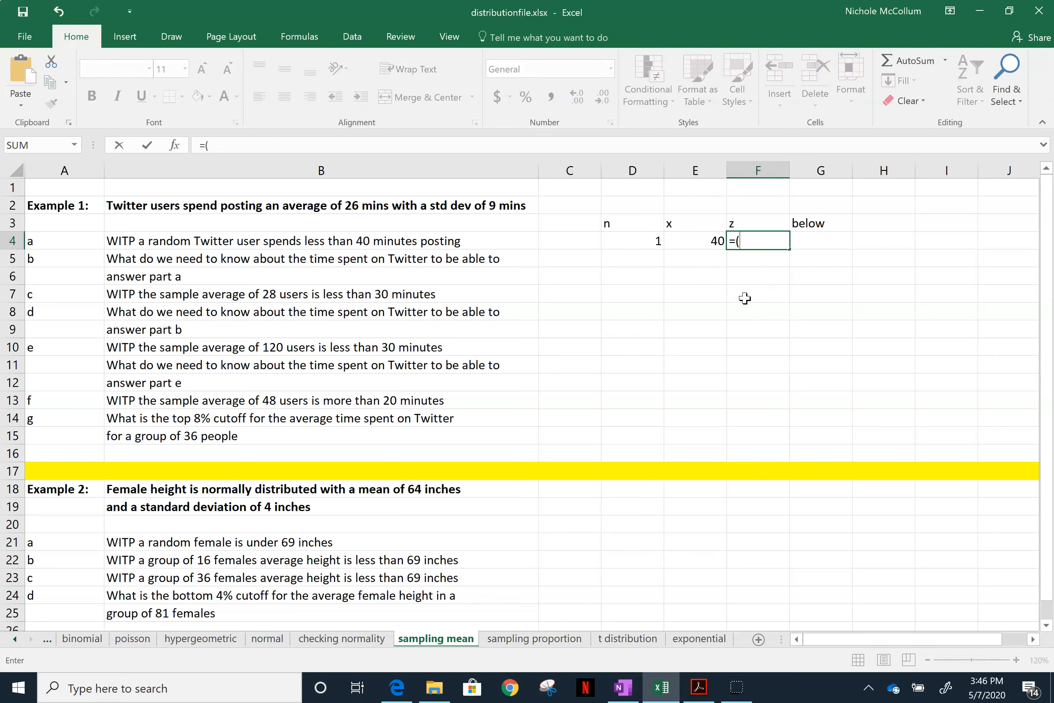
click(688, 242)
text(-26)/)
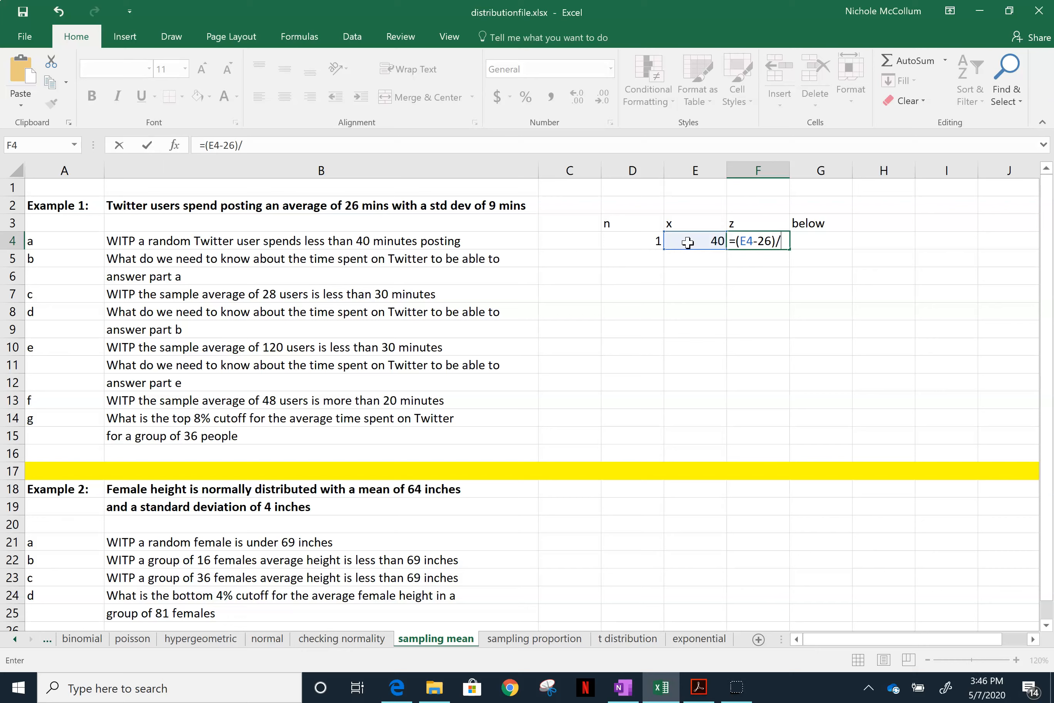
text(9)
key(Return)
key(Up)
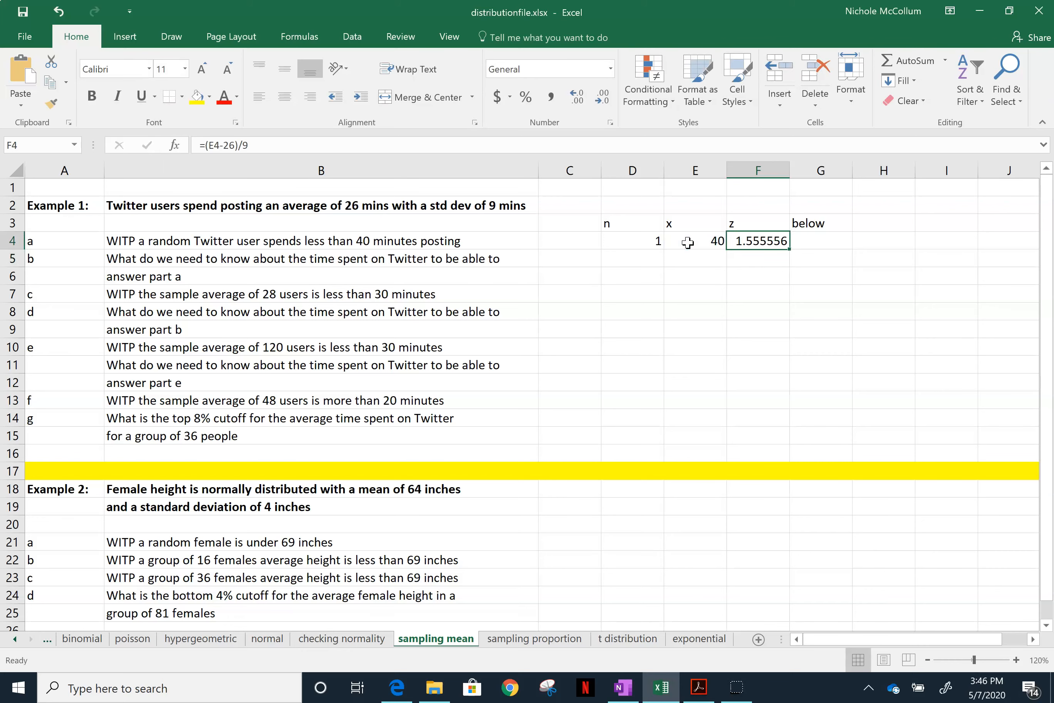
Calculate the probability below in cell G4 with the formula =NORM.S.DIST(F4,1).
key(Right)
text(=)
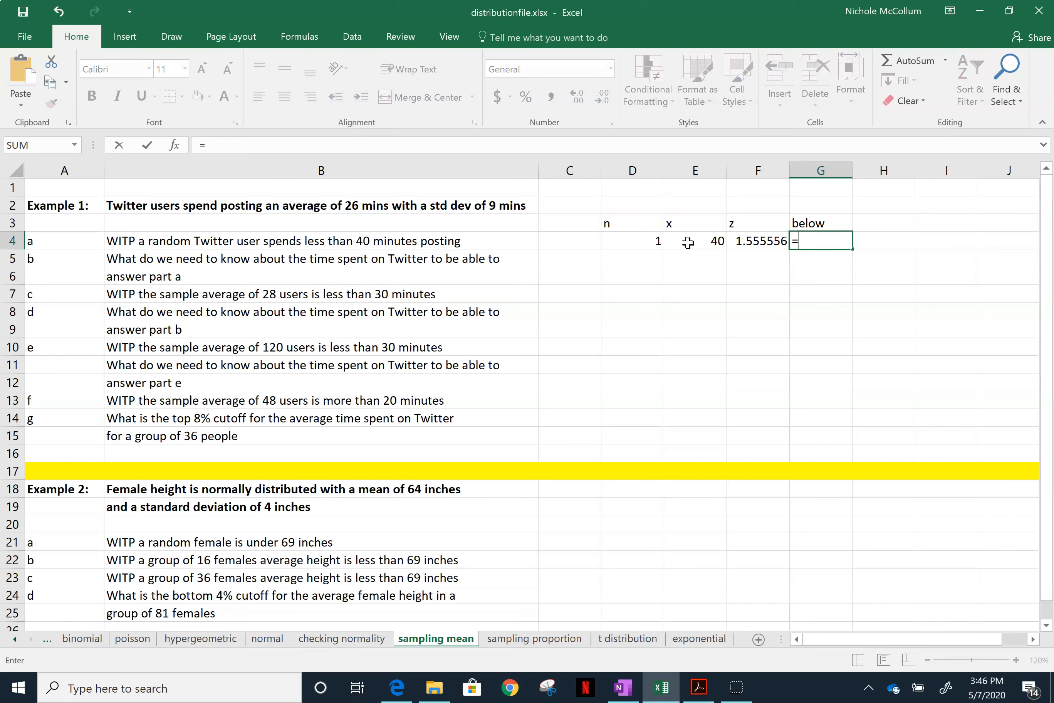
text(norm)
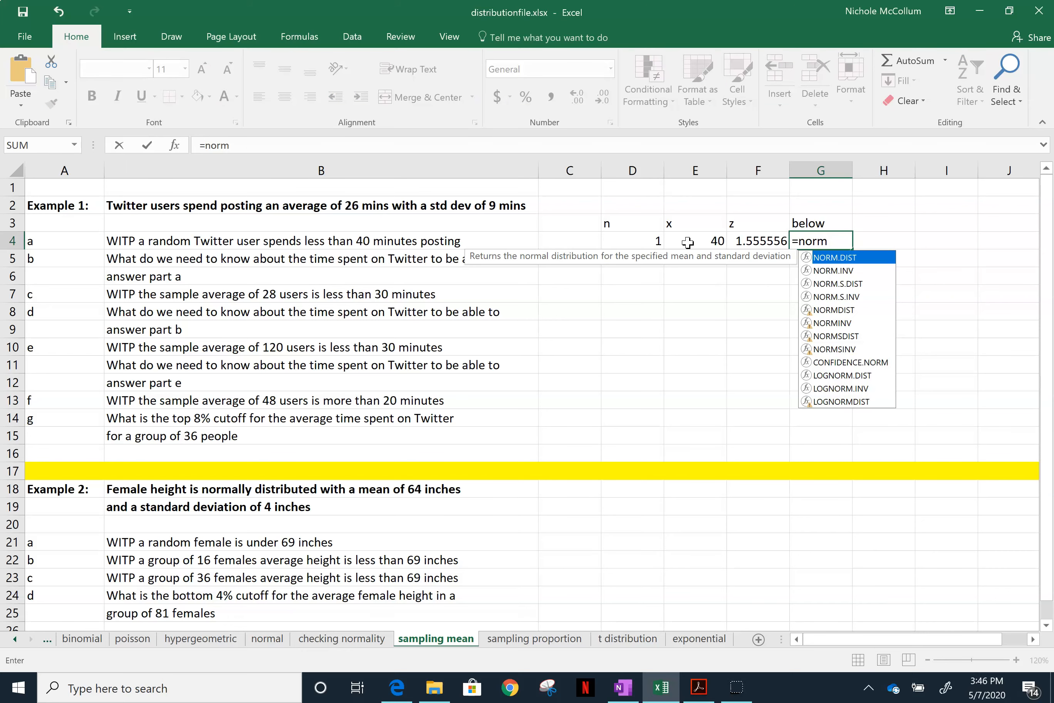
double_click(813, 282)
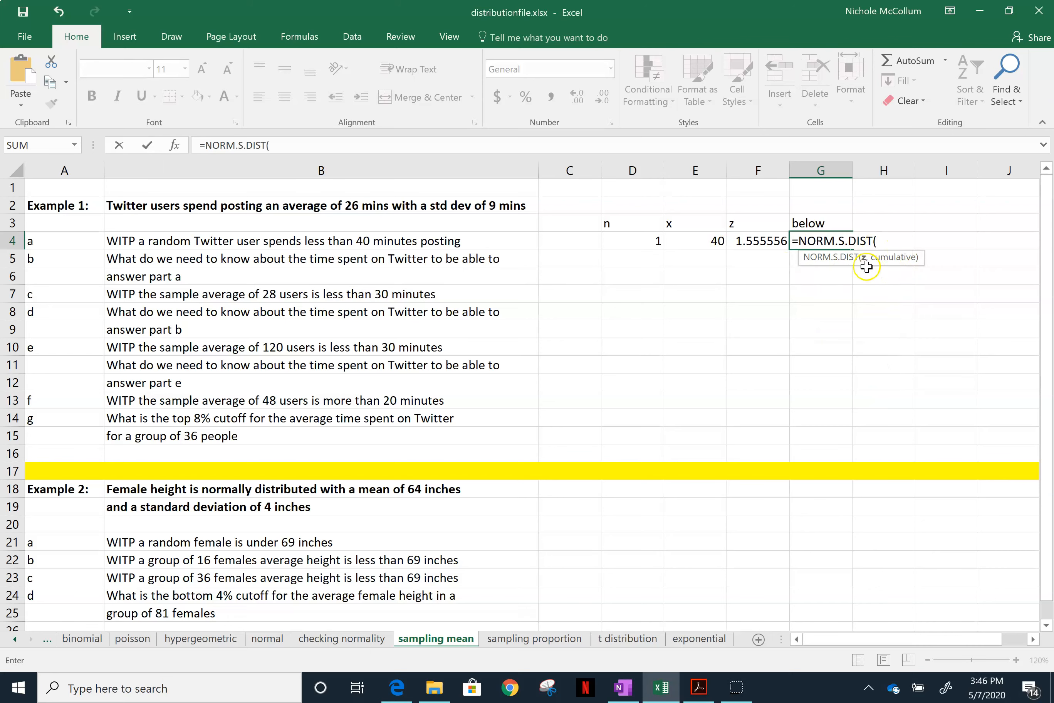
click(760, 242)
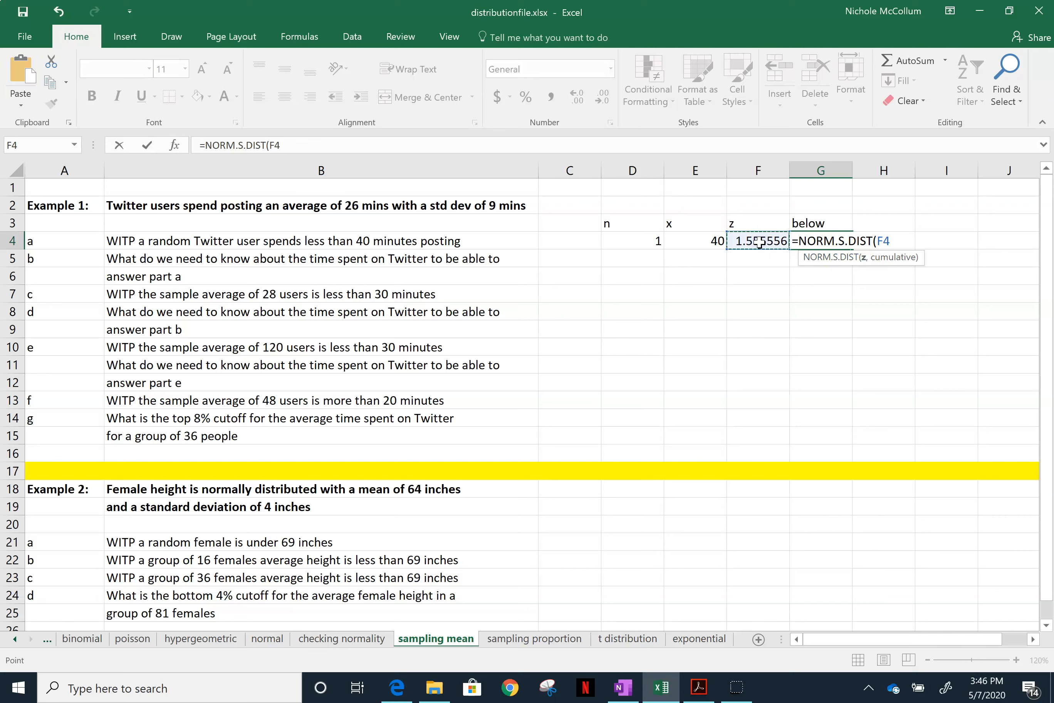
text(,1)
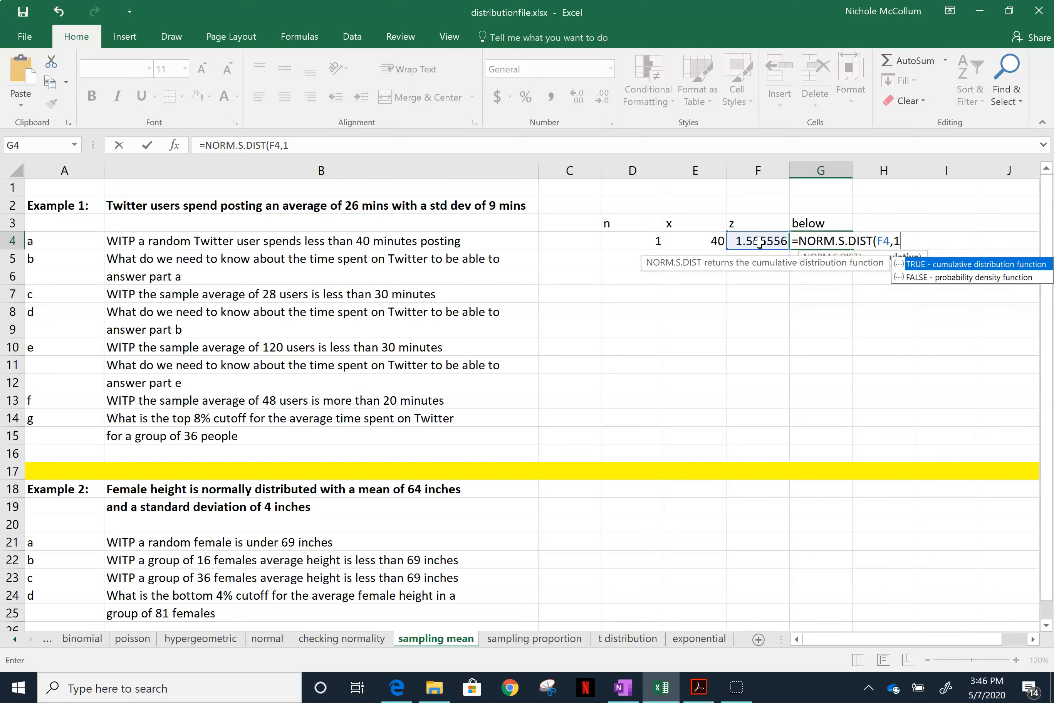
text())
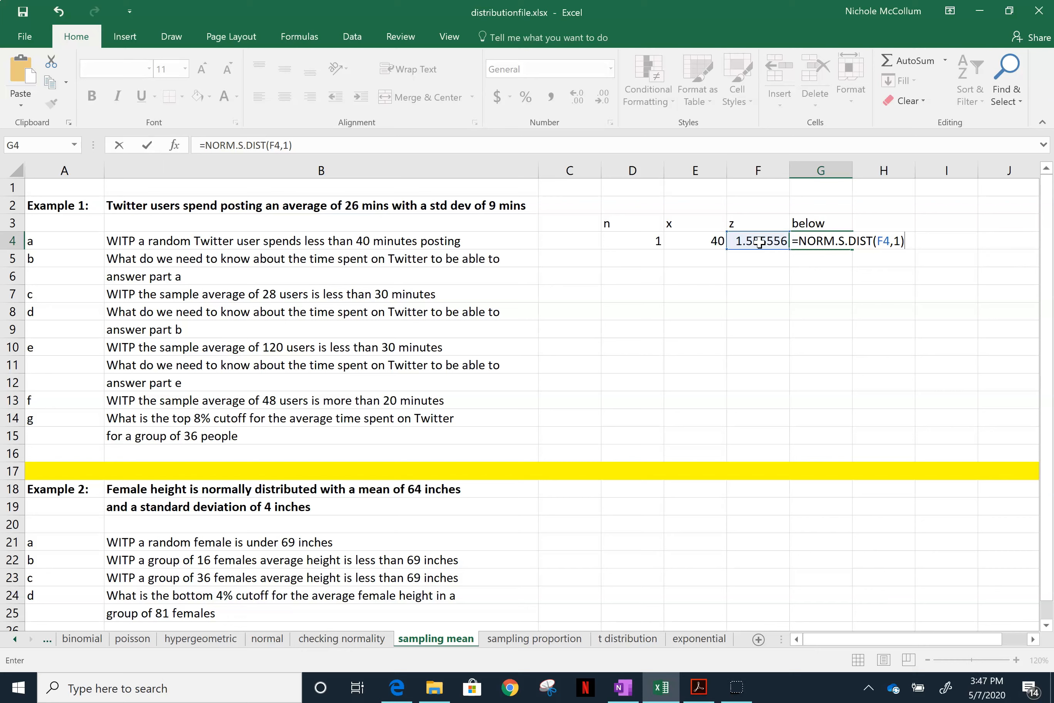
key(Return)
key(Up)
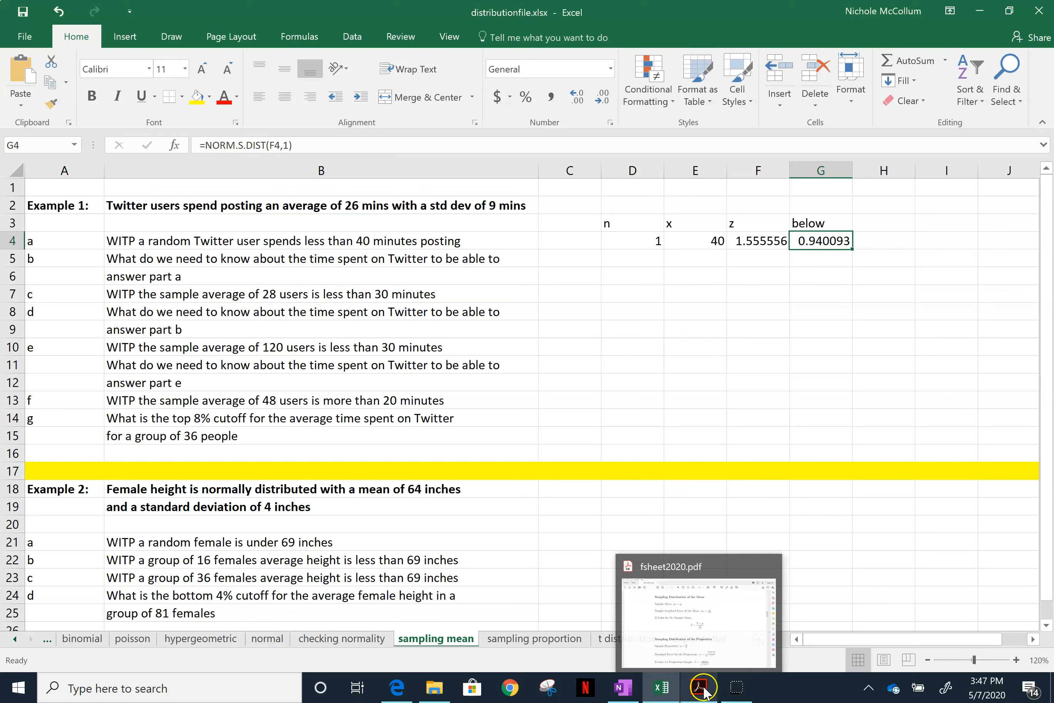
Switch to OneNote and handwrite = .94 beside norm.s.dist(1.56) in step 3).
click(623, 688)
mouse_move(742, 422)
mouse_down()
mouse_move(765, 416)
mouse_move(768, 436)
mouse_move(803, 450)
mouse_up()
drag(838, 402, 831, 443)
mouse_move(854, 393)
mouse_down()
mouse_move(852, 414)
mouse_move(875, 410)
mouse_up()
drag(882, 386, 871, 456)
drag(803, 455, 807, 453)
Handwrite 4) Ans = below step 3).
drag(211, 543, 224, 567)
drag(225, 536, 228, 603)
mouse_move(333, 535)
mouse_down()
mouse_move(296, 599)
mouse_move(349, 588)
mouse_up()
drag(311, 571, 402, 585)
mouse_move(467, 541)
mouse_down()
mouse_move(491, 539)
mouse_move(494, 555)
mouse_up()
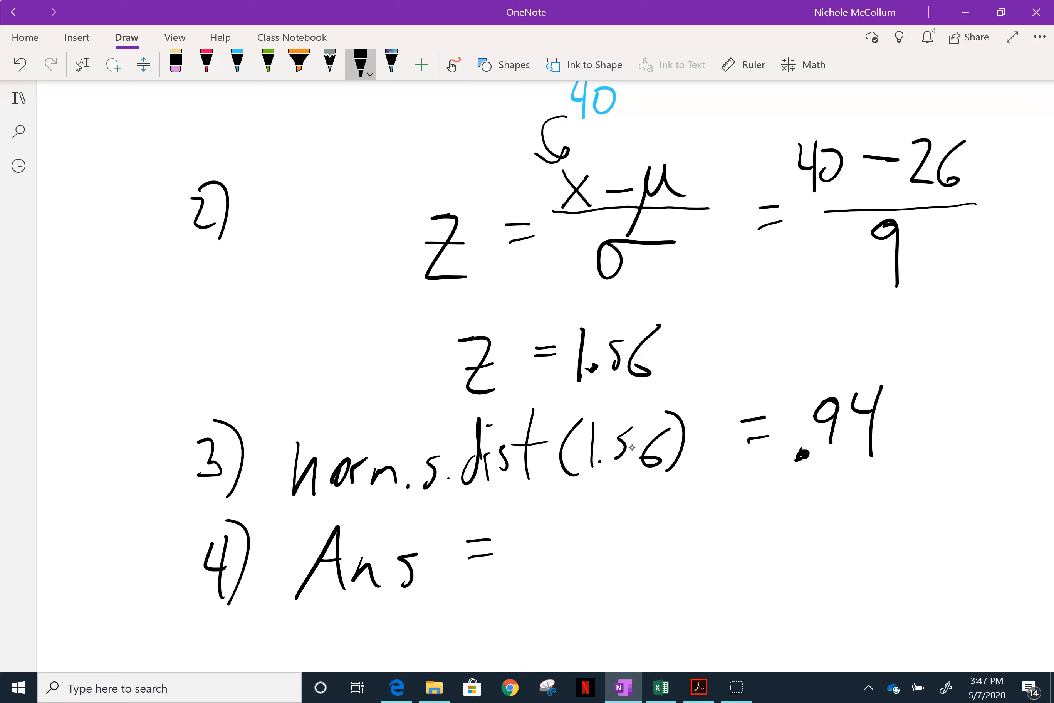
Underline the = .94 result of step 3) with the light blue pen.
click(237, 64)
drag(885, 474, 731, 482)
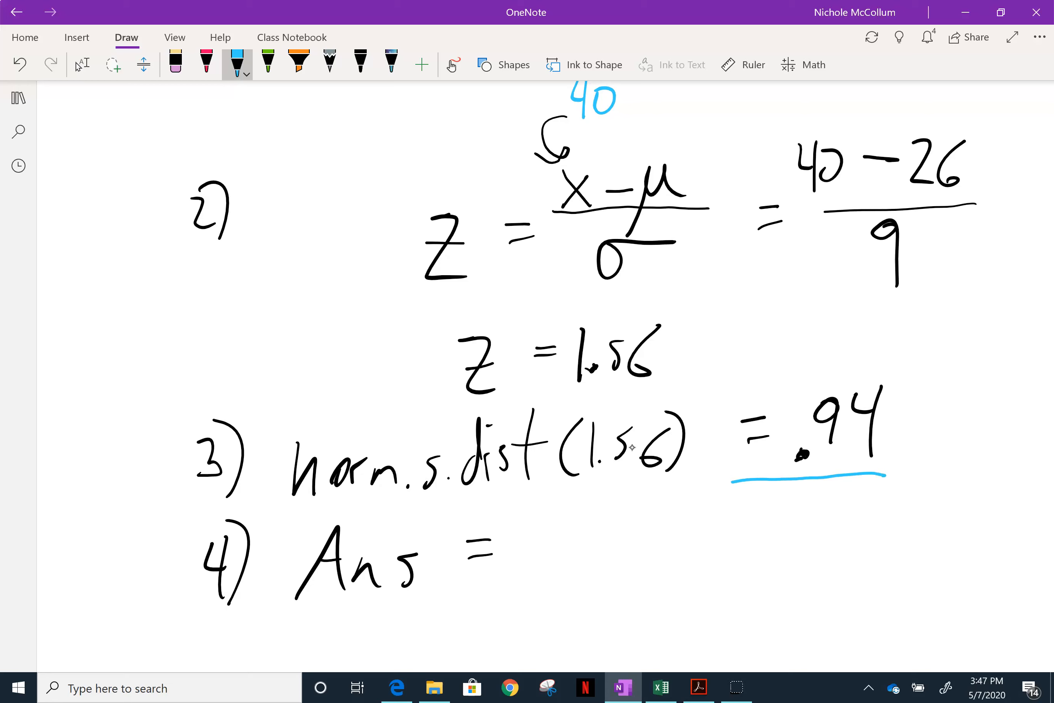
key(Escape)
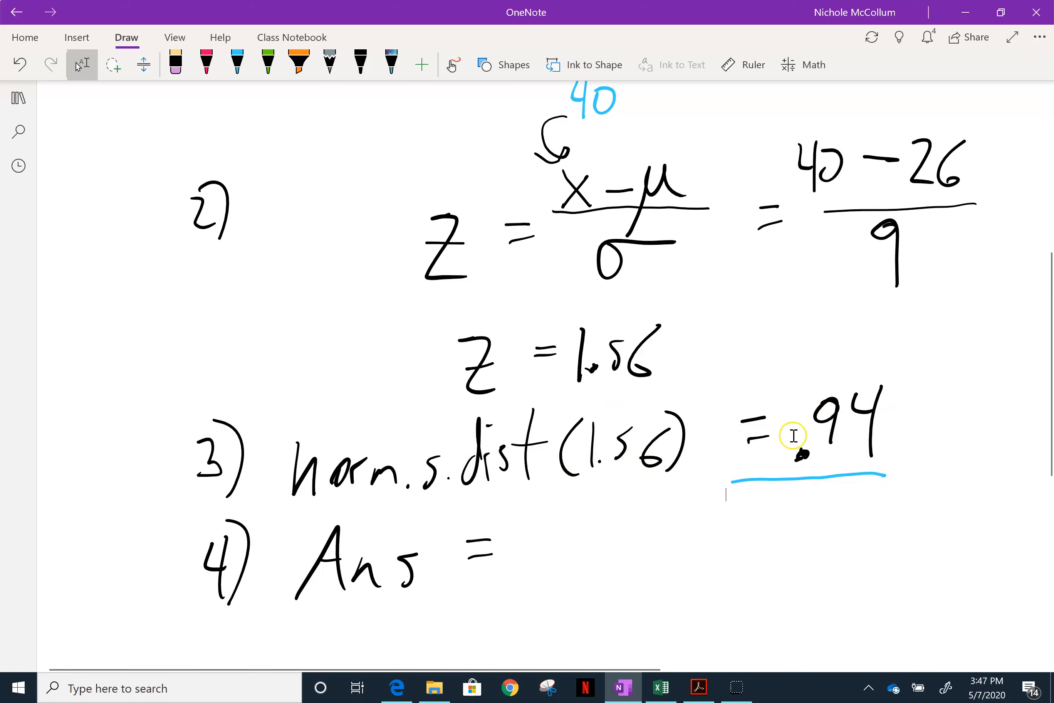
In green, draw a left-pointing arrow from the 40 line across the shaded curve and write .94 above it.
scroll(617, 469, up, 7)
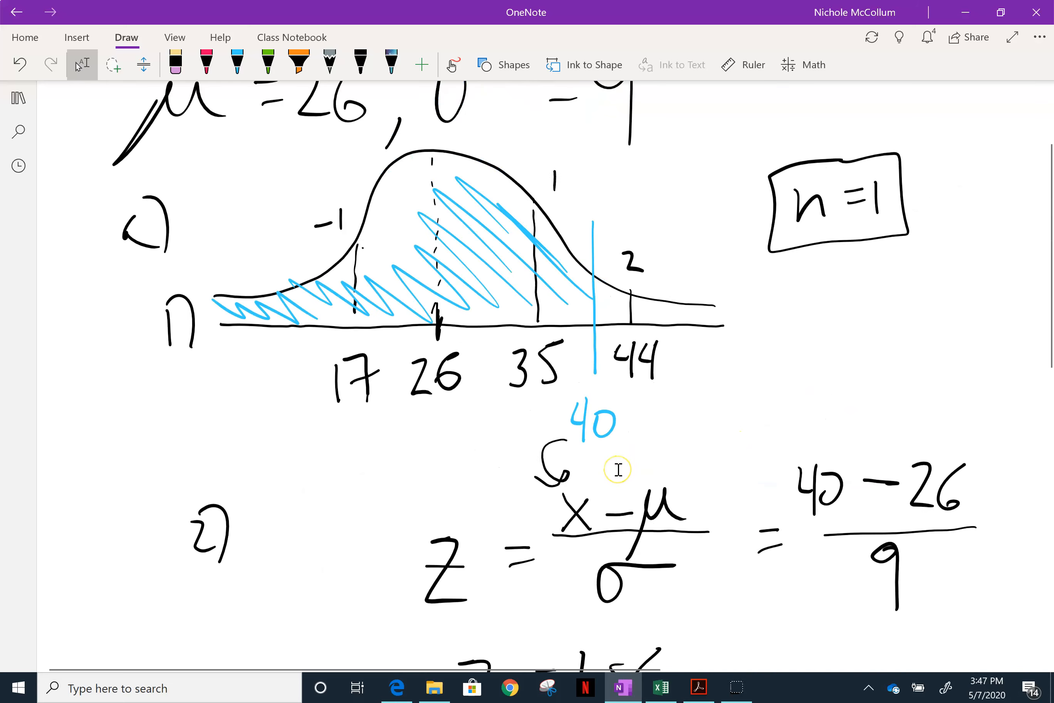
click(237, 63)
click(268, 64)
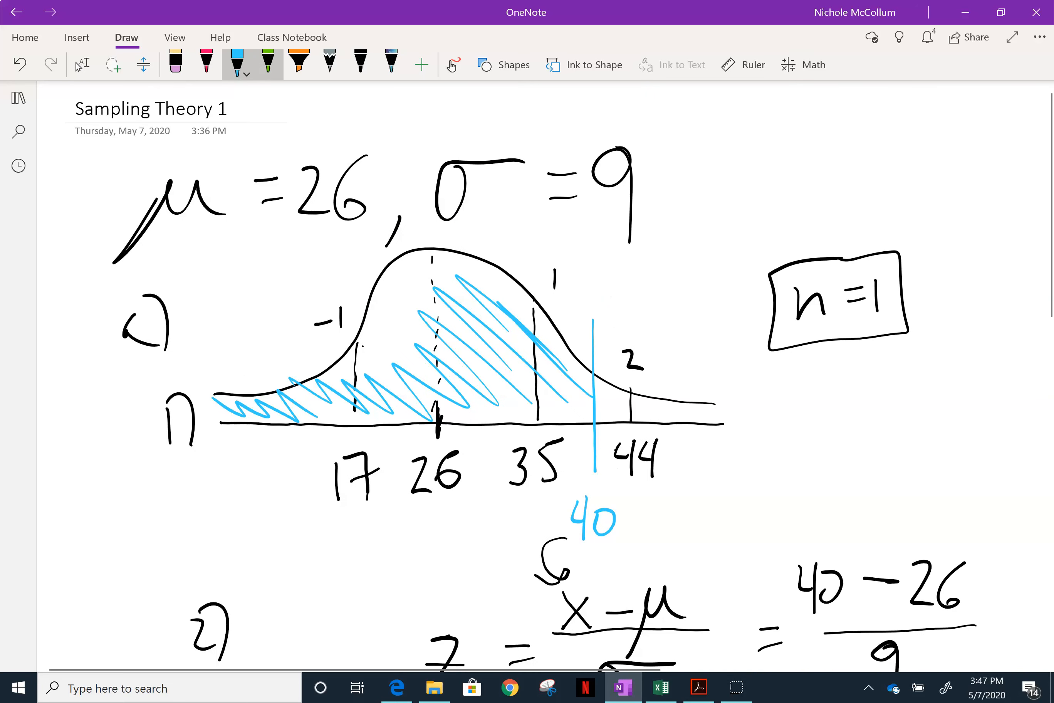
mouse_move(591, 389)
mouse_down()
mouse_move(274, 389)
mouse_move(252, 369)
mouse_move(259, 402)
mouse_up()
scroll(617, 469, down, 5)
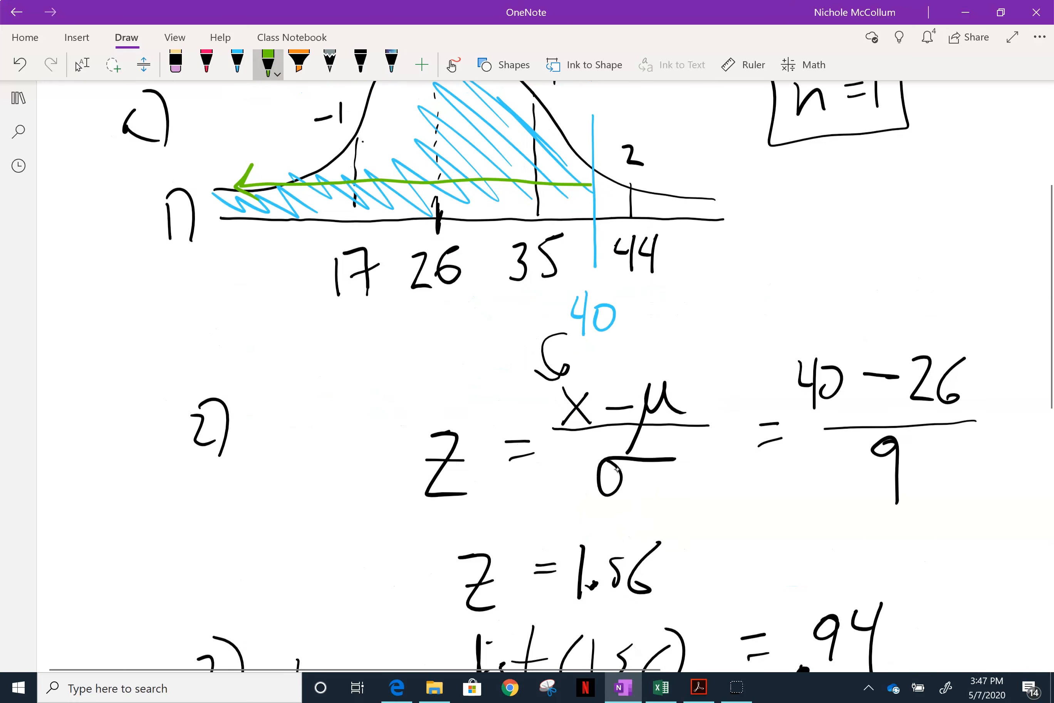
scroll(618, 469, up, 2)
drag(393, 263, 389, 272)
mouse_move(419, 231)
mouse_down()
mouse_move(406, 240)
mouse_move(419, 268)
mouse_move(448, 247)
mouse_move(449, 276)
mouse_up()
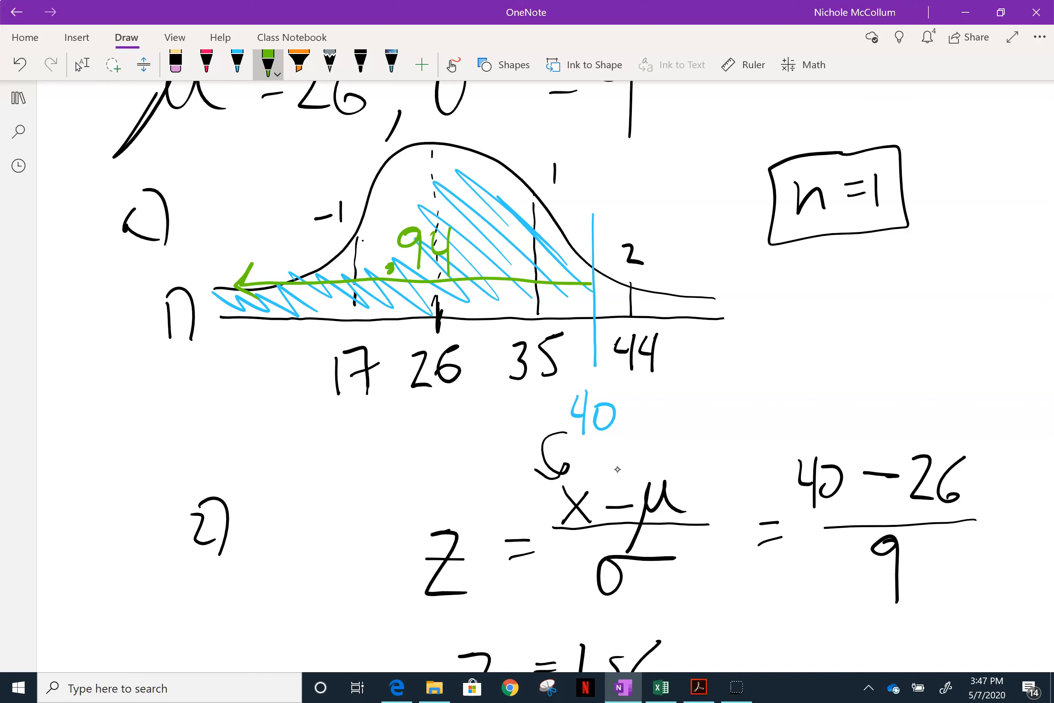
Add a green underline beneath = .94 and handwrite 94% in green as the answer of step 4).
scroll(618, 469, down, 10)
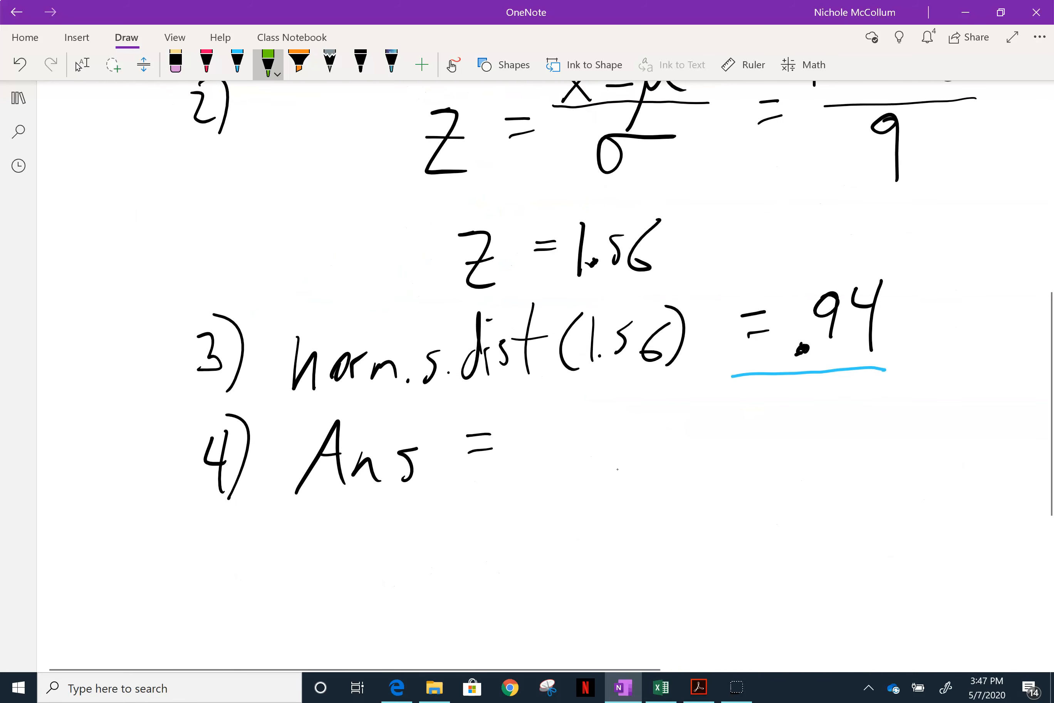
drag(892, 384, 718, 395)
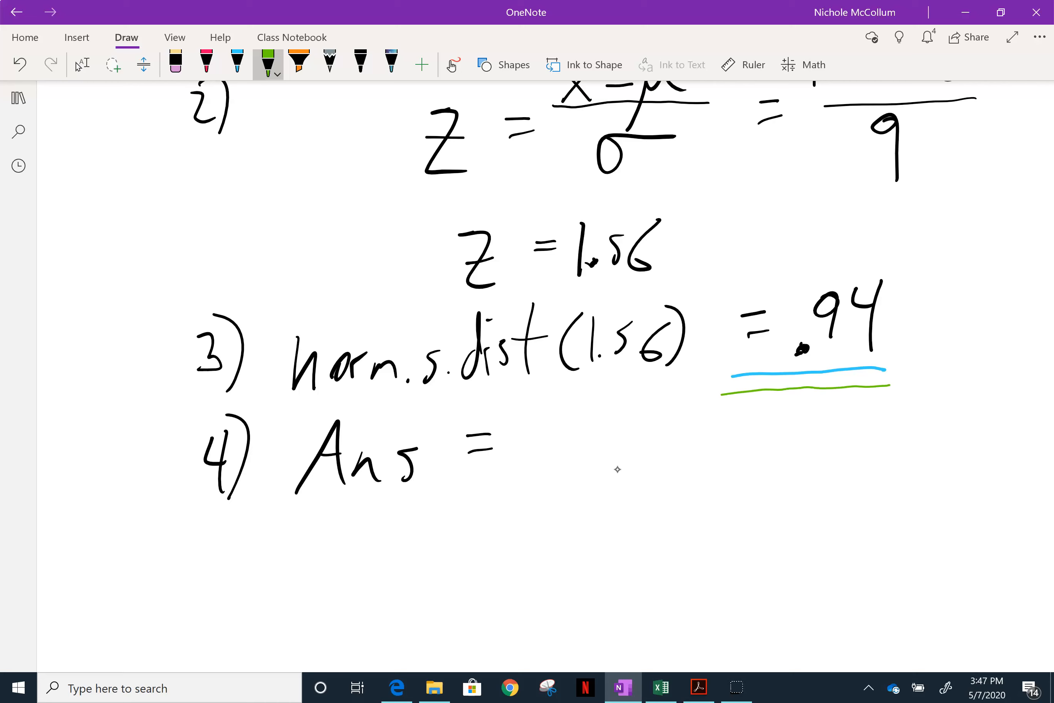
mouse_move(546, 416)
mouse_down()
mouse_move(533, 424)
mouse_move(545, 421)
mouse_move(542, 483)
mouse_up()
drag(559, 420, 584, 444)
mouse_move(586, 410)
mouse_down()
mouse_move(581, 470)
mouse_move(606, 414)
mouse_move(598, 466)
mouse_move(632, 448)
mouse_up()
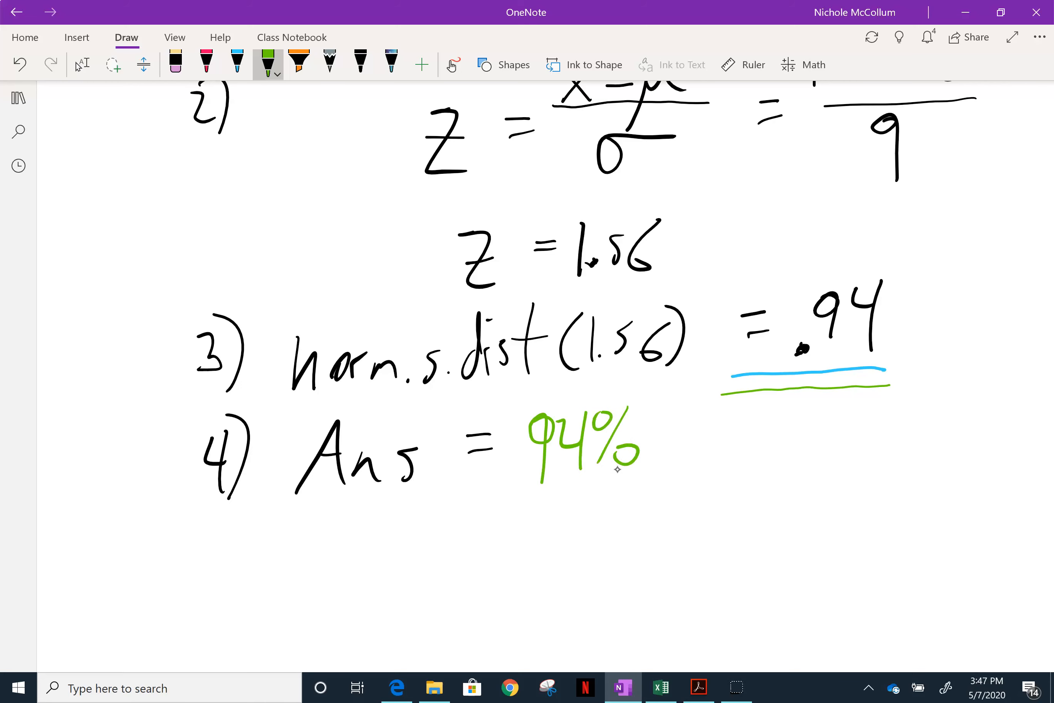
mouse_move(531, 442)
mouse_down()
mouse_move(544, 421)
mouse_move(540, 480)
mouse_up()
Draw a wavy orange highlighter divider across the page below the step 4) answer.
click(299, 64)
mouse_move(1005, 539)
mouse_down()
mouse_move(1005, 549)
mouse_move(530, 538)
mouse_move(238, 556)
mouse_move(85, 544)
mouse_up()
Review the part a solution from the normal curve sketch down to the final answer.
scroll(617, 470, up, 10)
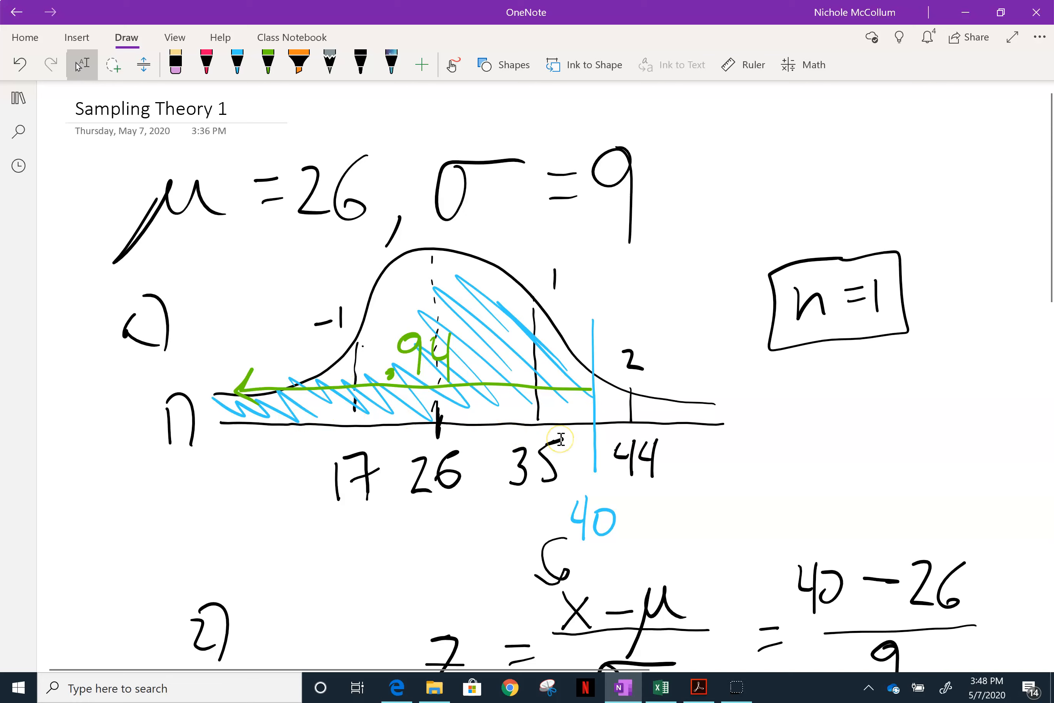
scroll(561, 439, down, 10)
scroll(560, 438, up, 3)
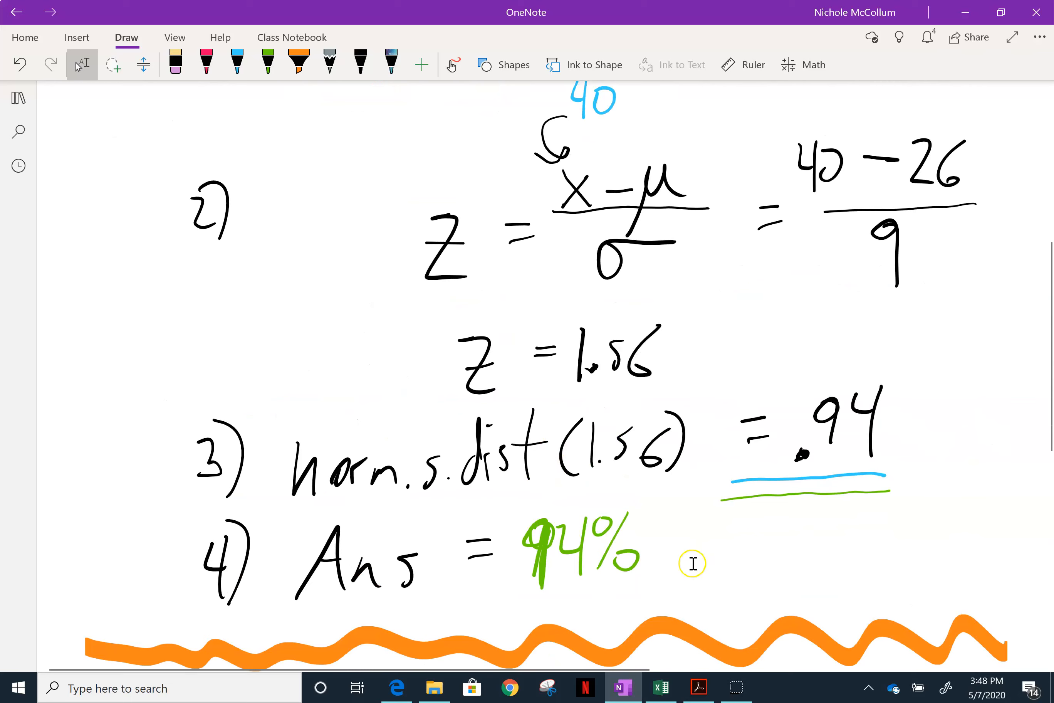
scroll(625, 520, up, 8)
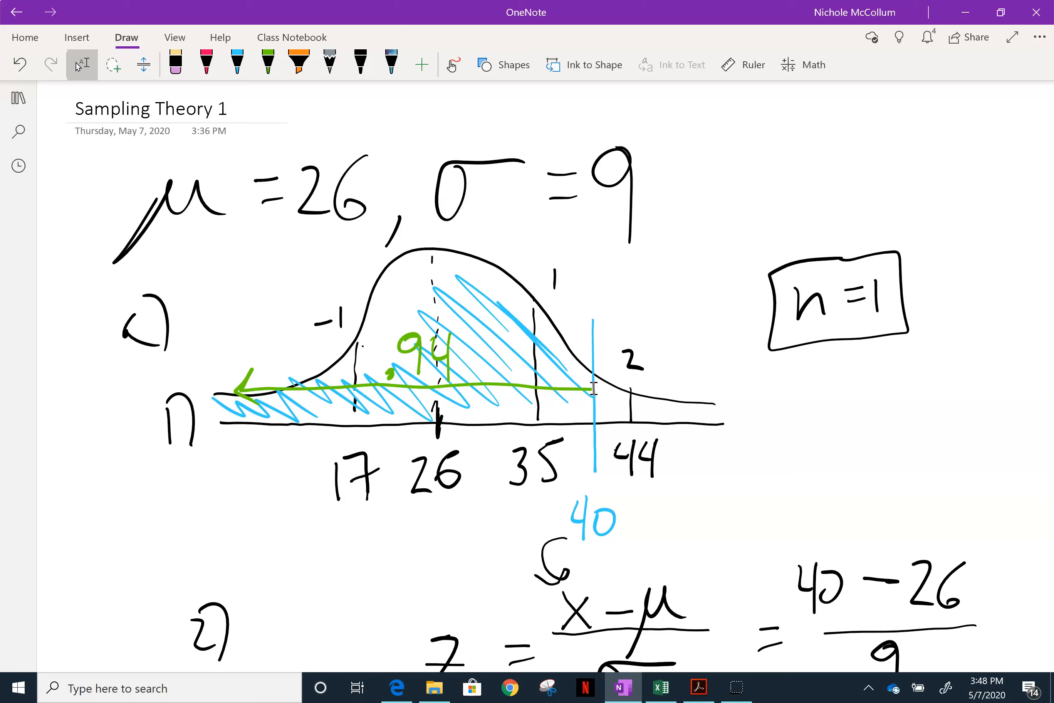
scroll(594, 389, down, 15)
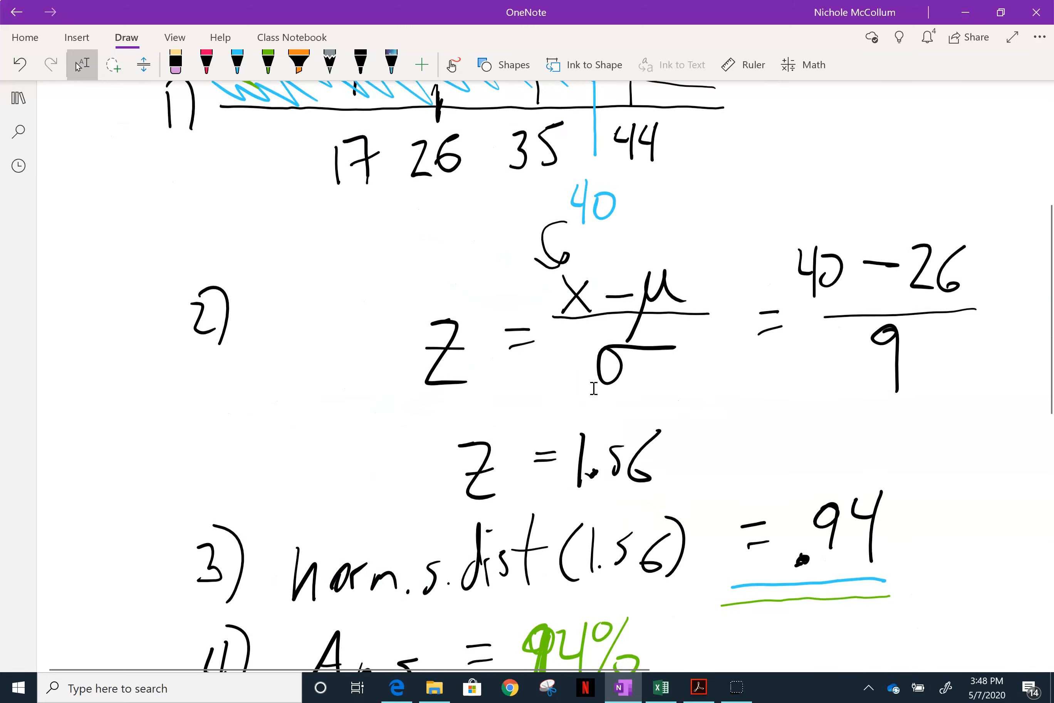
scroll(594, 388, down, 1)
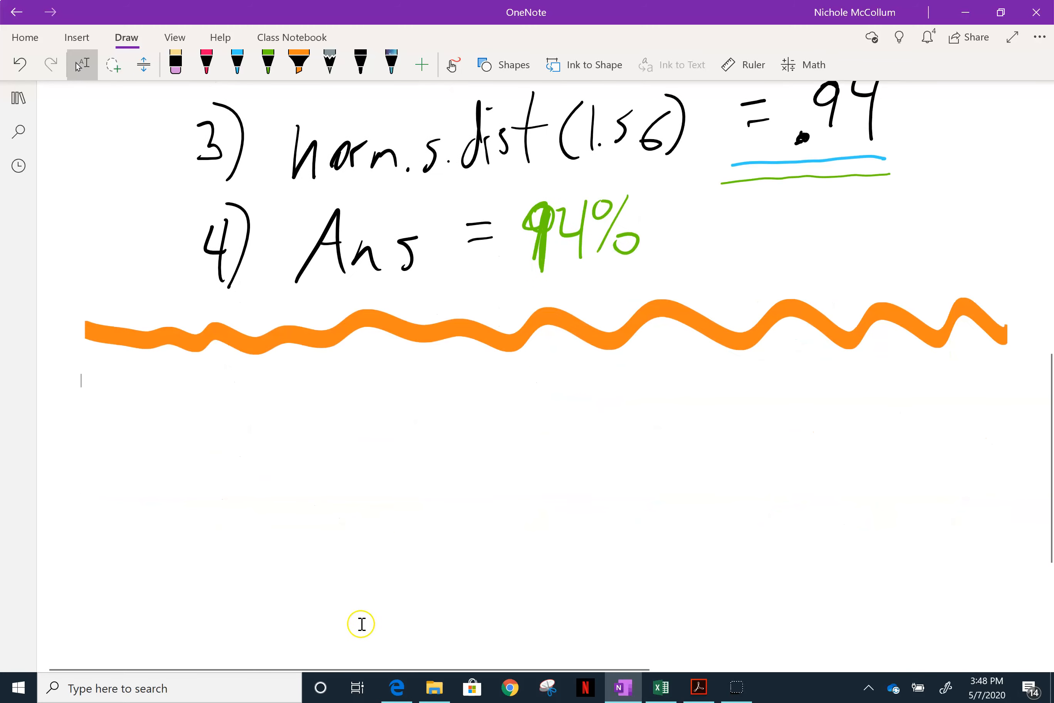
Switch to Excel, enter "you need normal" in cell D5 and fit column D's width to the text.
click(674, 691)
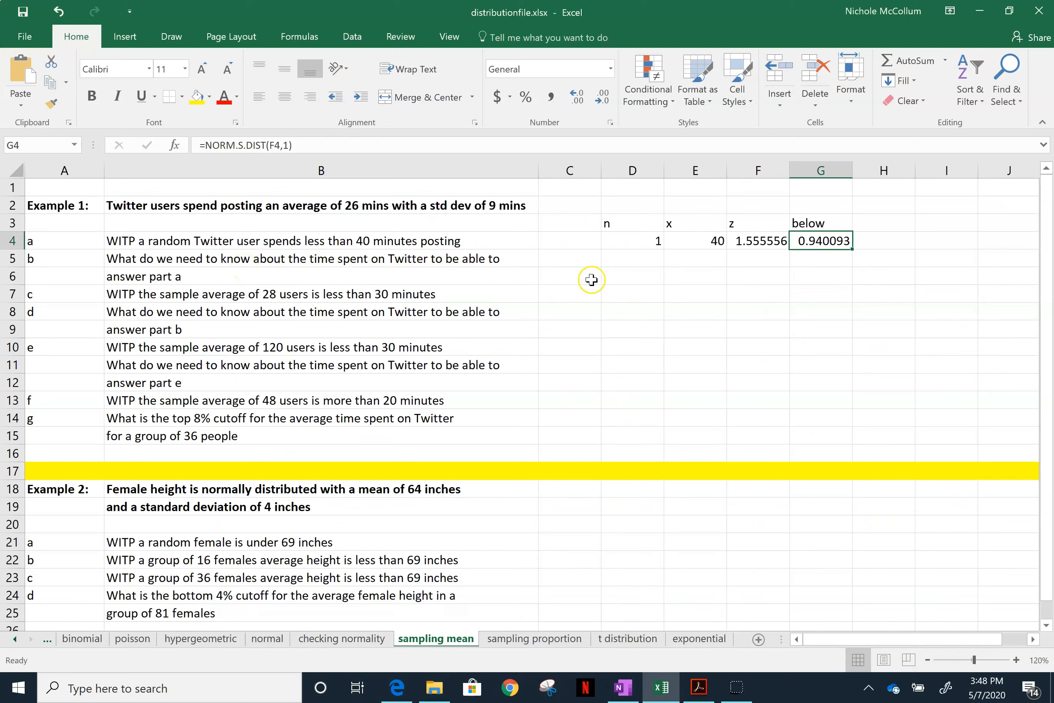
click(647, 263)
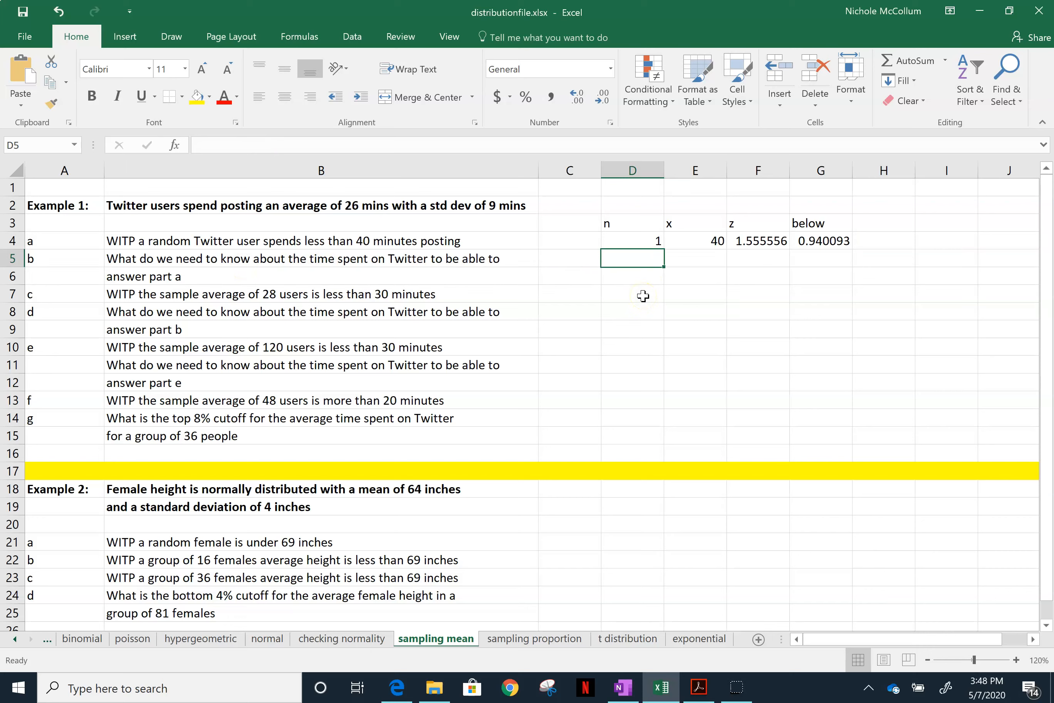
text(you need normal)
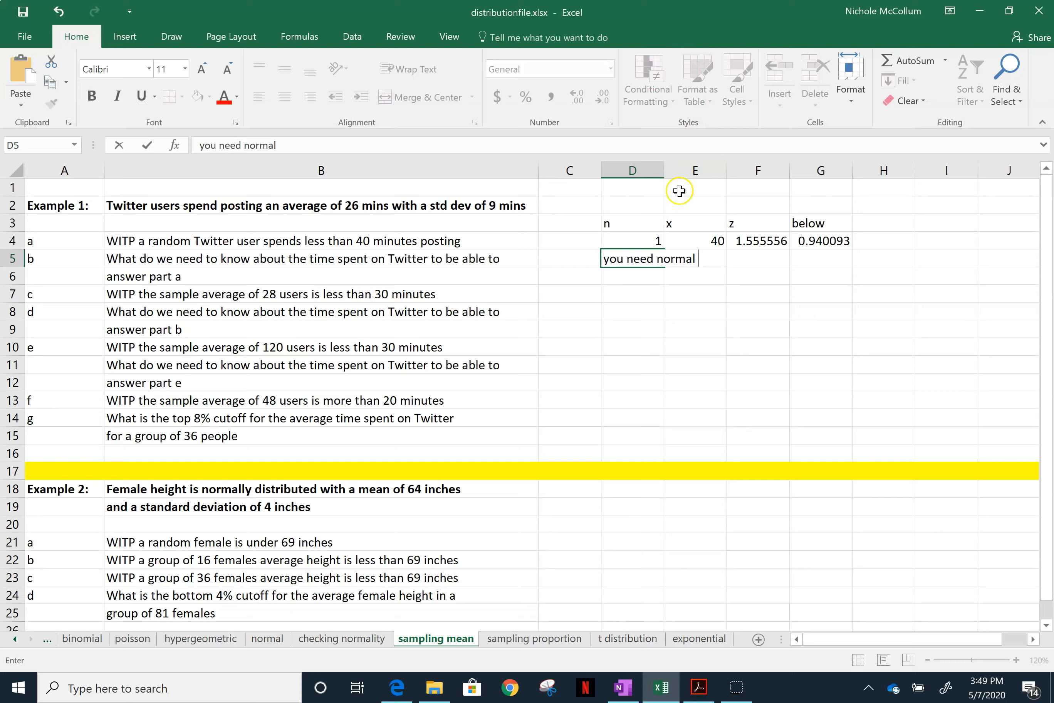
double_click(665, 171)
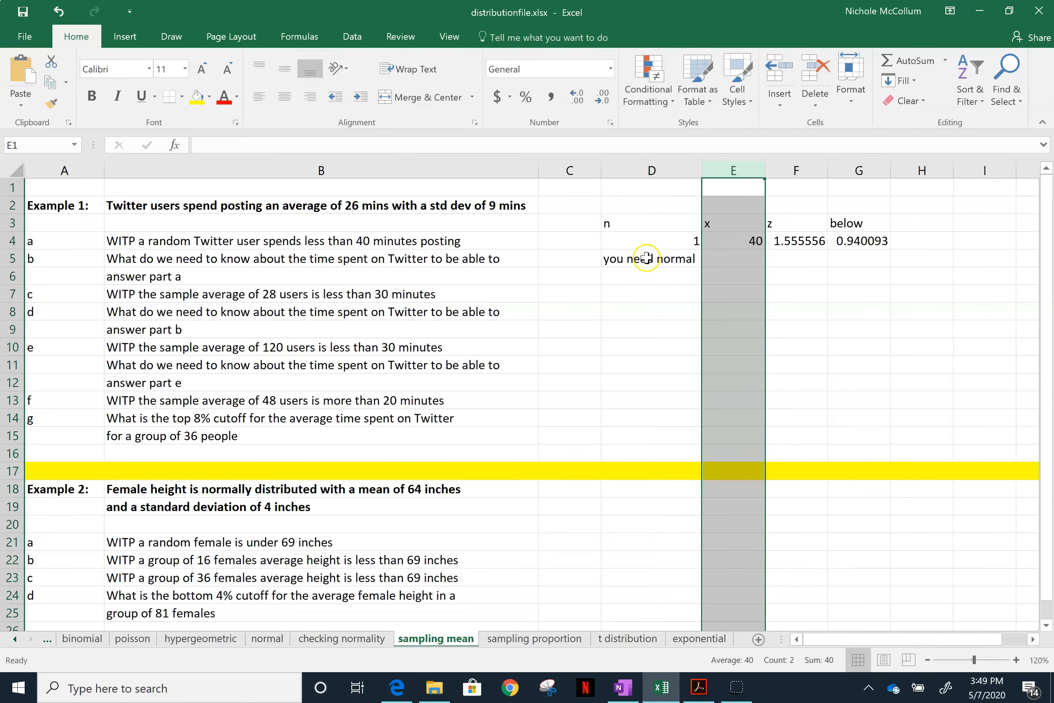
click(645, 272)
Consult the worked solution in OneNote, return to Excel and select cell D7 for part c.
click(697, 687)
click(652, 687)
click(623, 687)
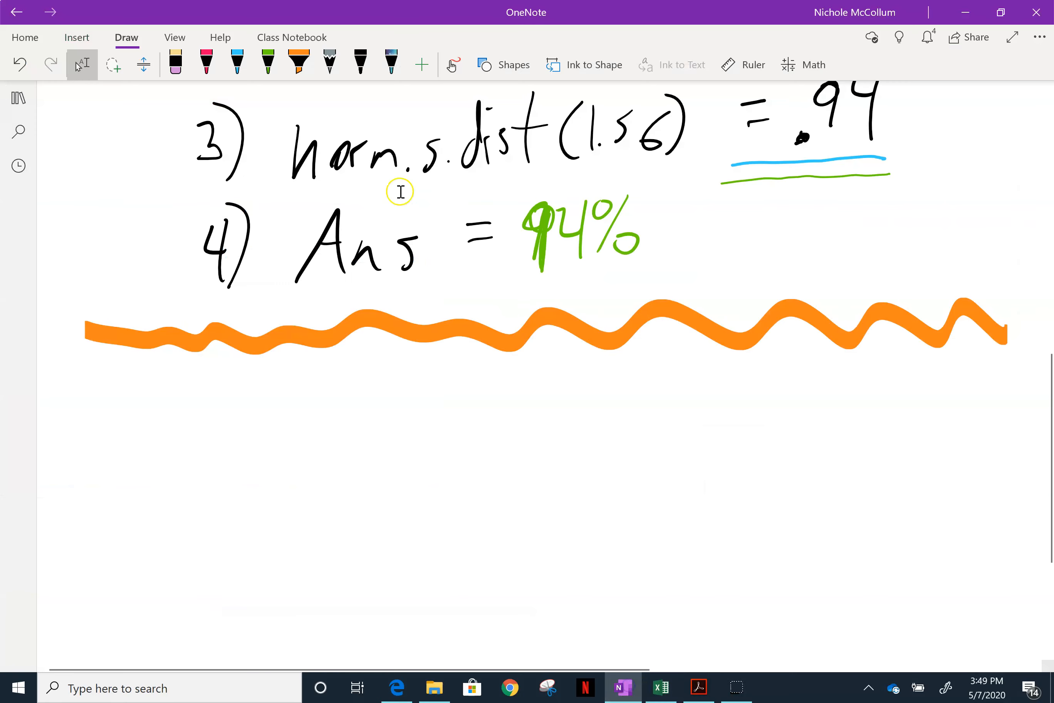
click(661, 687)
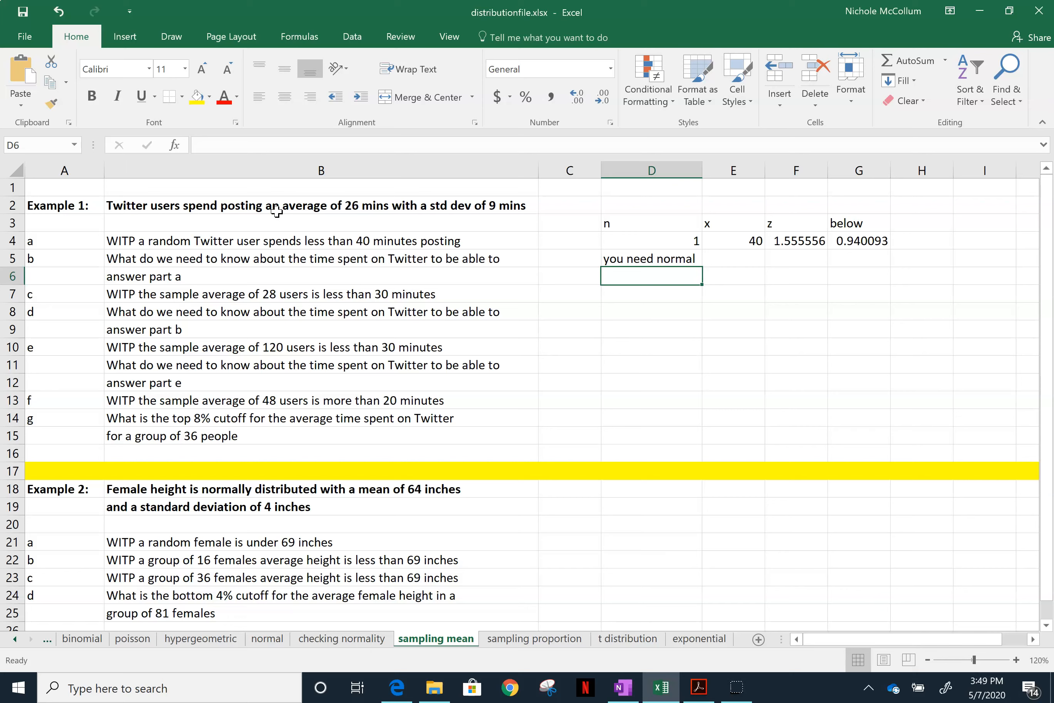
key(Down)
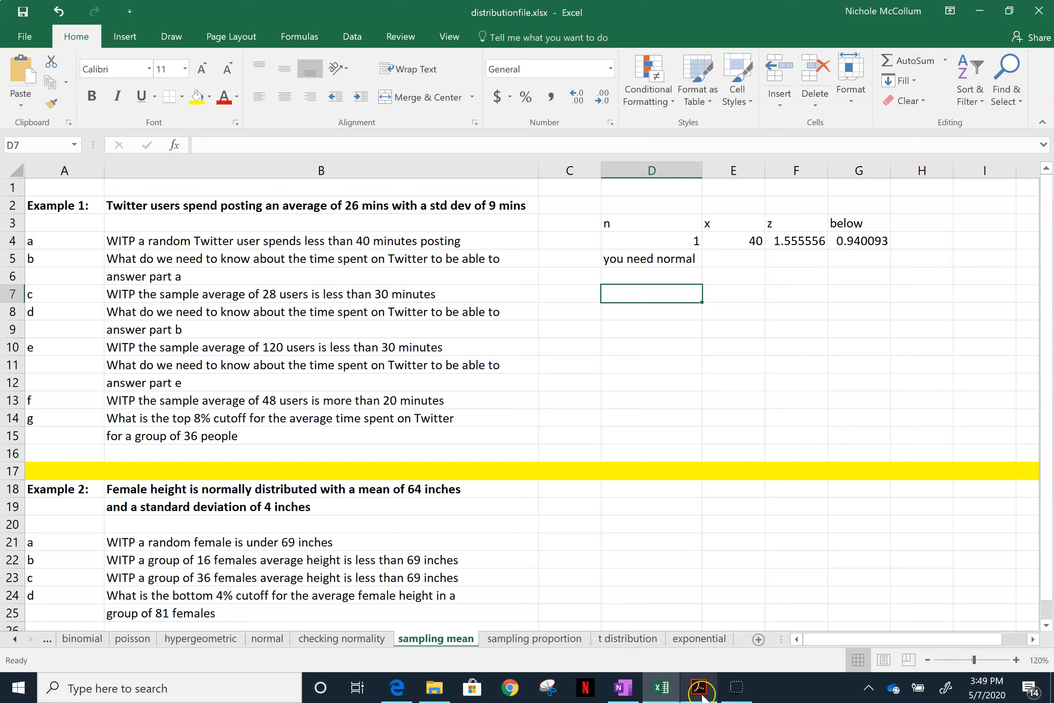
Switch to OneNote and sketch a black normal curve with a baseline and centre line below the orange divider.
mouse_move(702, 696)
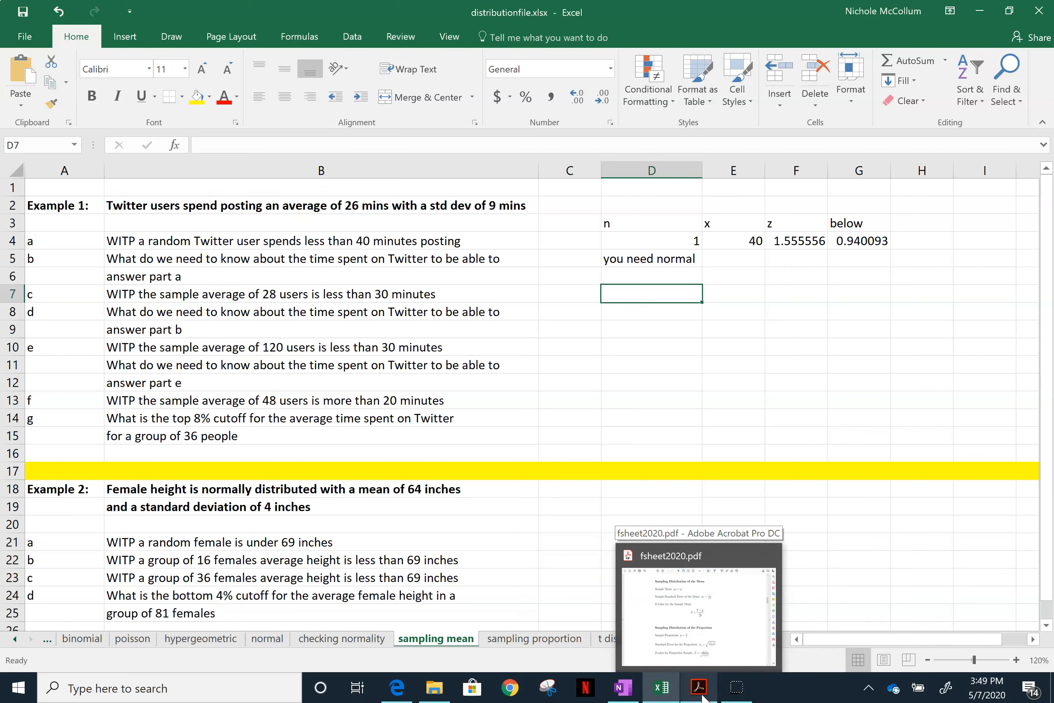
click(623, 688)
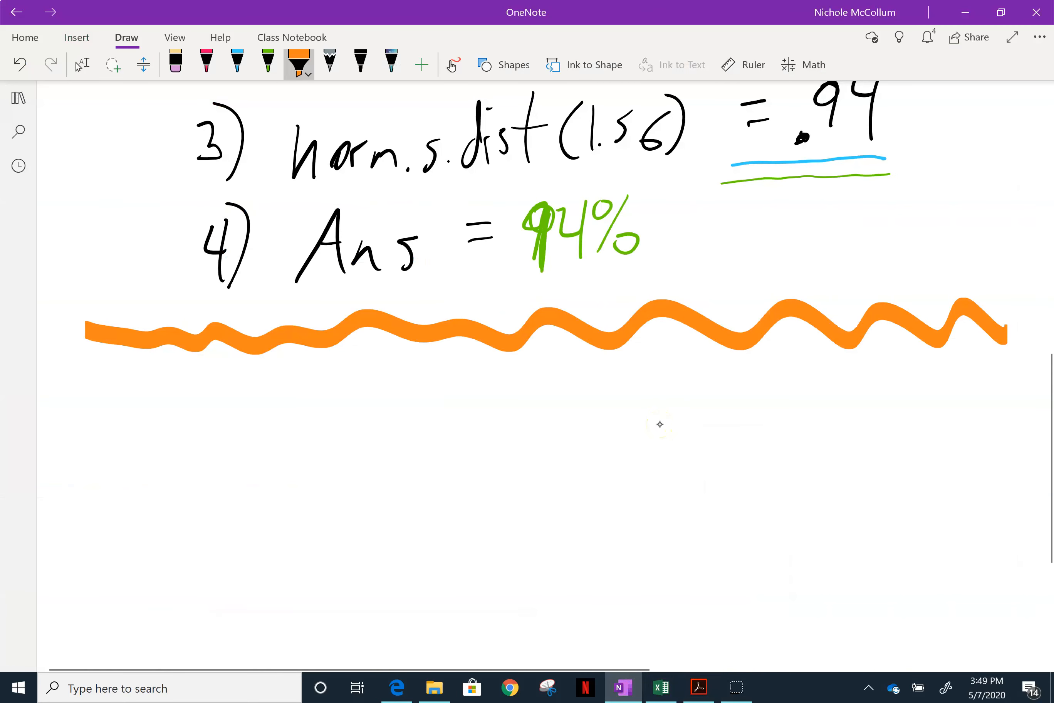
scroll(660, 424, down, 5)
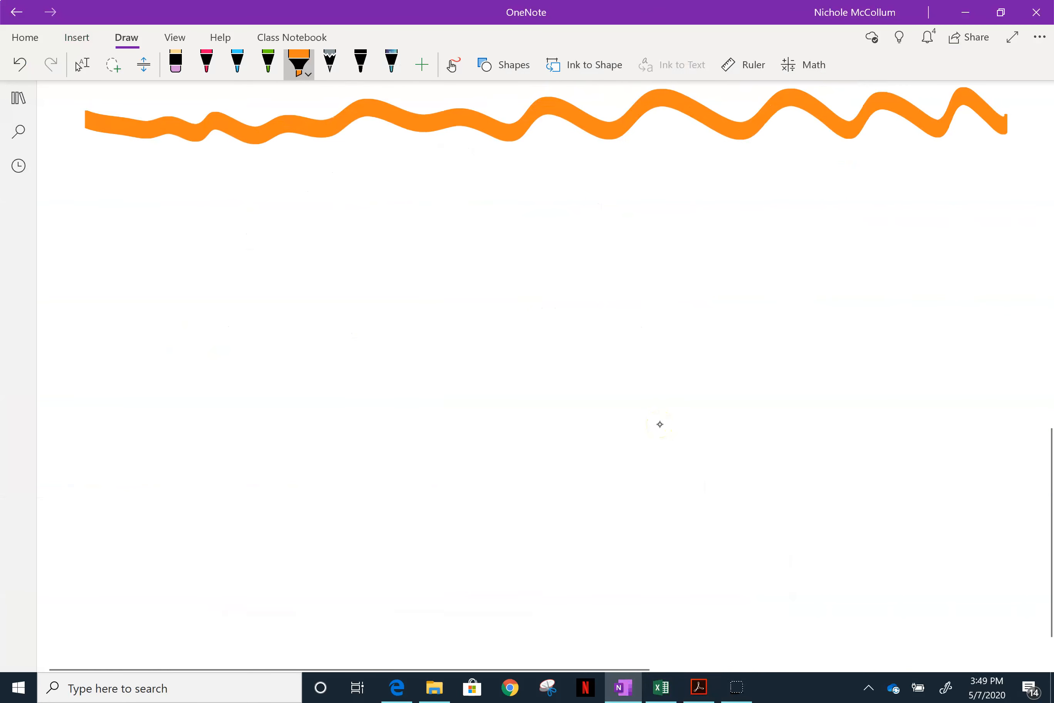
click(360, 64)
mouse_move(724, 344)
mouse_down()
mouse_move(627, 338)
mouse_move(223, 356)
mouse_up()
mouse_move(715, 313)
mouse_down()
mouse_move(650, 308)
mouse_move(391, 165)
mouse_move(202, 334)
mouse_move(195, 356)
mouse_up()
drag(398, 170, 407, 350)
Consult Example 1 in Excel, label the curve's centre 26 and write σ = 9 beside the sketch in OneNote.
click(662, 686)
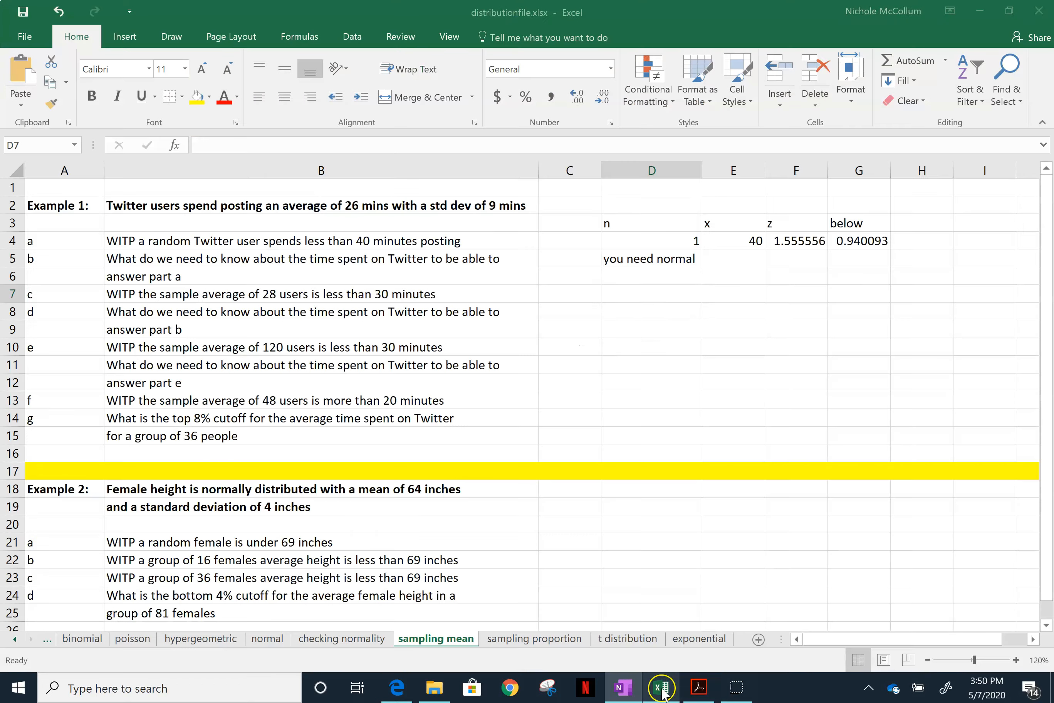
click(662, 686)
mouse_move(396, 387)
mouse_down()
mouse_move(403, 410)
mouse_move(421, 413)
mouse_up()
mouse_move(443, 377)
mouse_down()
mouse_move(440, 420)
mouse_move(425, 415)
mouse_up()
drag(804, 183, 862, 169)
mouse_move(885, 159)
mouse_down()
mouse_move(905, 158)
mouse_move(910, 182)
mouse_up()
drag(960, 151, 956, 218)
Write n = 28 beneath σ = 9, consulting part c in Excel for the sample size.
mouse_move(816, 260)
mouse_down()
mouse_move(813, 302)
mouse_move(847, 306)
mouse_up()
mouse_move(875, 262)
mouse_down()
mouse_move(895, 260)
mouse_move(896, 281)
mouse_up()
click(649, 693)
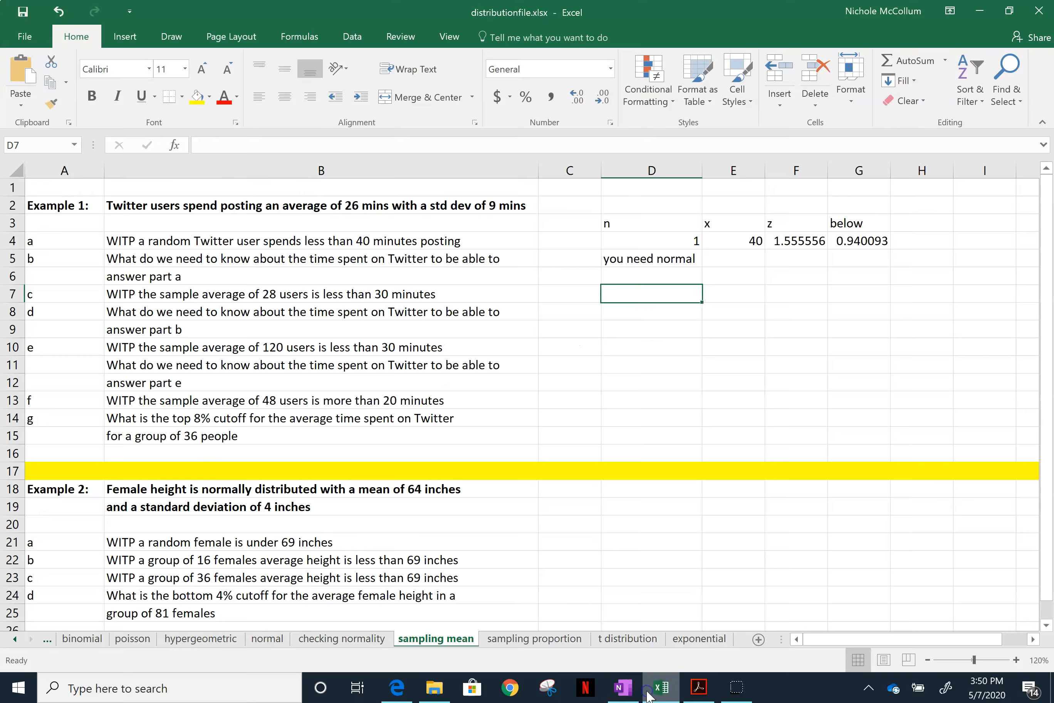
click(623, 688)
click(360, 64)
drag(924, 261, 942, 295)
mouse_move(972, 259)
mouse_down()
mouse_move(963, 295)
mouse_move(978, 257)
mouse_up()
Consult part c in Excel for the sample average and write x̄ = beneath n = 28 in OneNote.
click(671, 698)
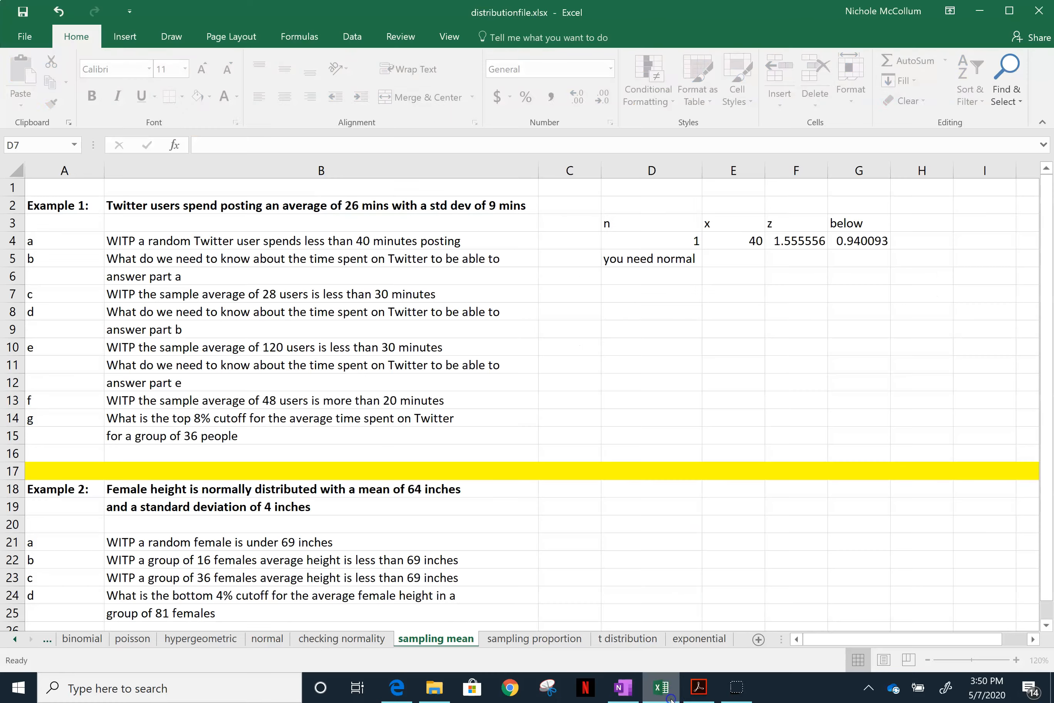
click(671, 698)
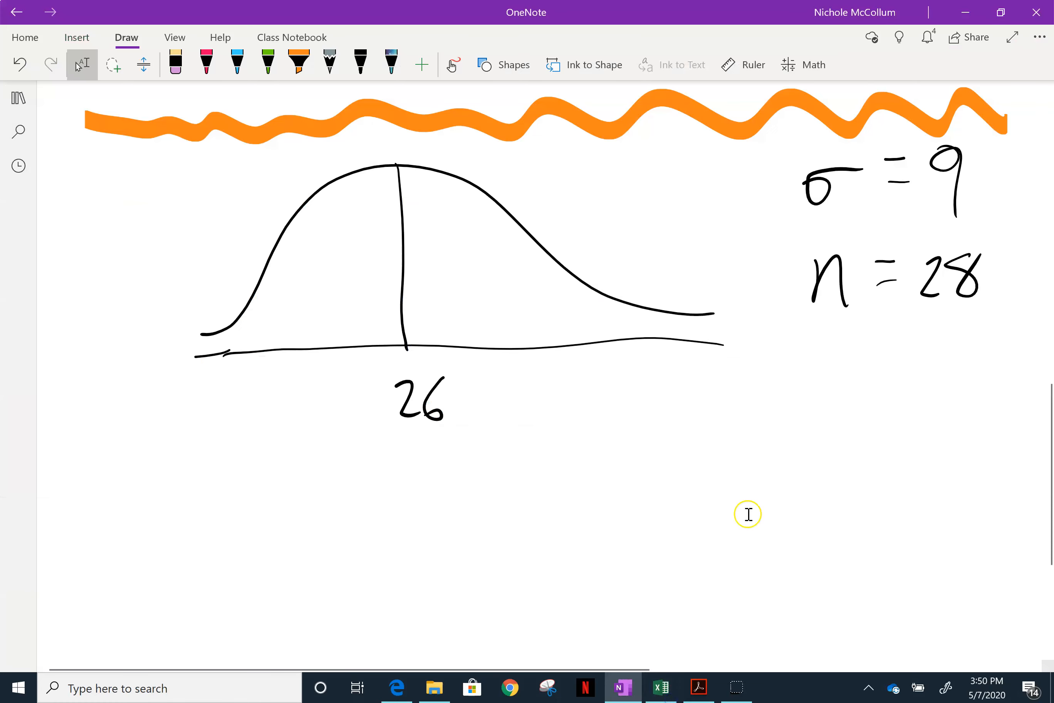
click(663, 694)
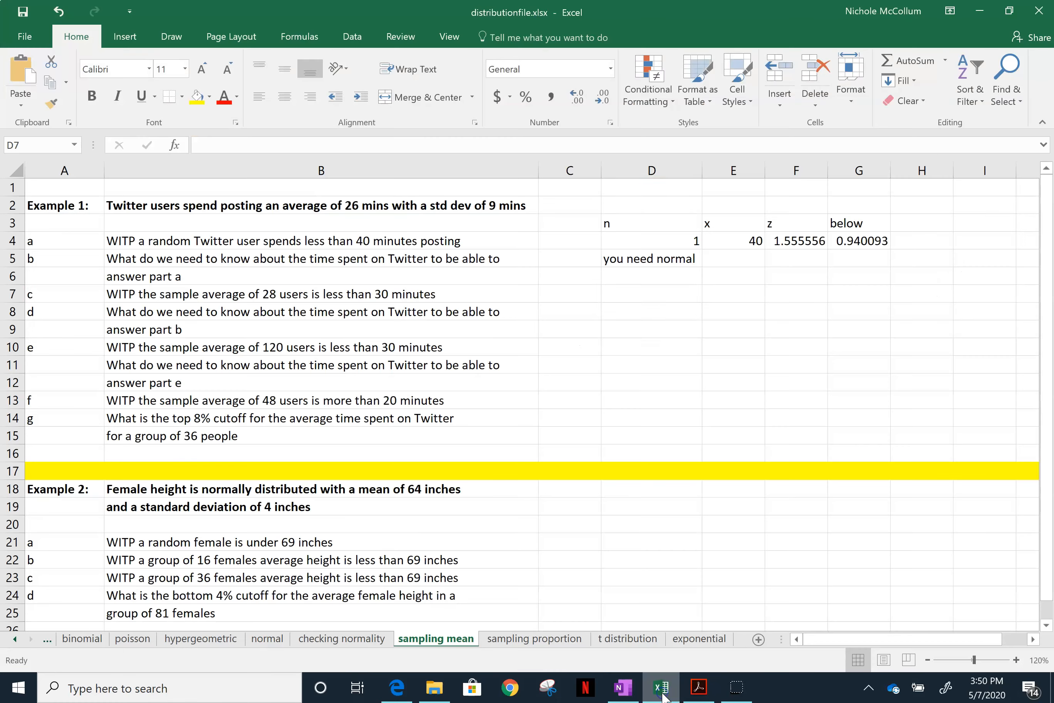
click(623, 688)
drag(852, 348, 806, 410)
drag(817, 359, 847, 400)
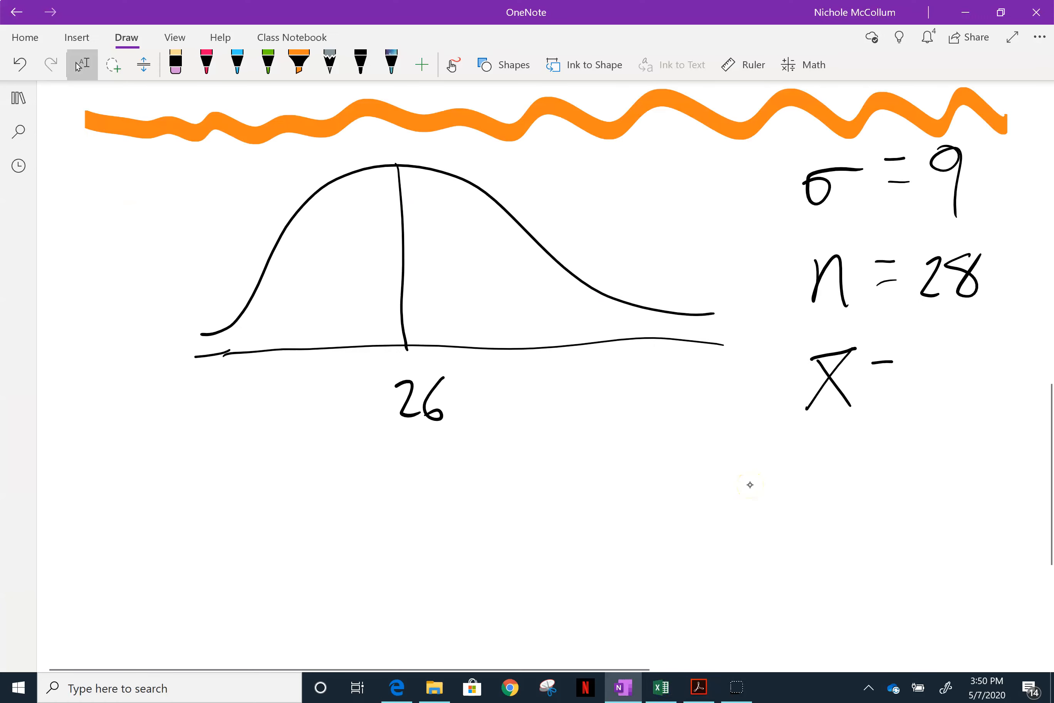
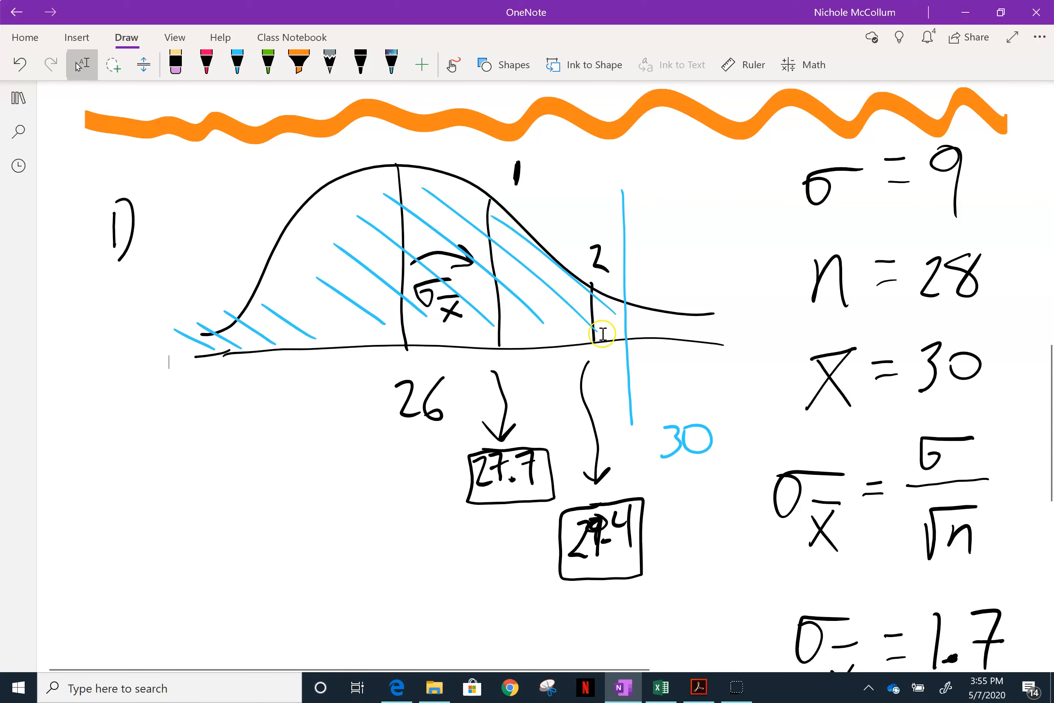
Compare with part a's sketch and write step 2) with the formula z = (x̄ − μ)/σx̄ below part c's curve.
scroll(601, 329, up, 20)
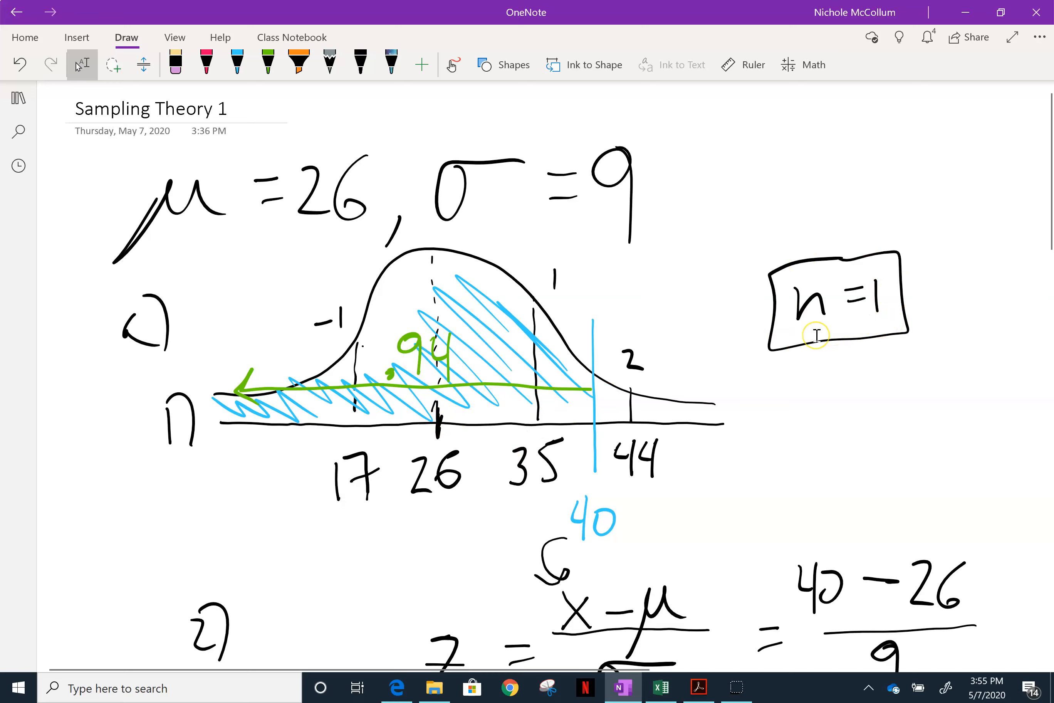
scroll(817, 335, down, 15)
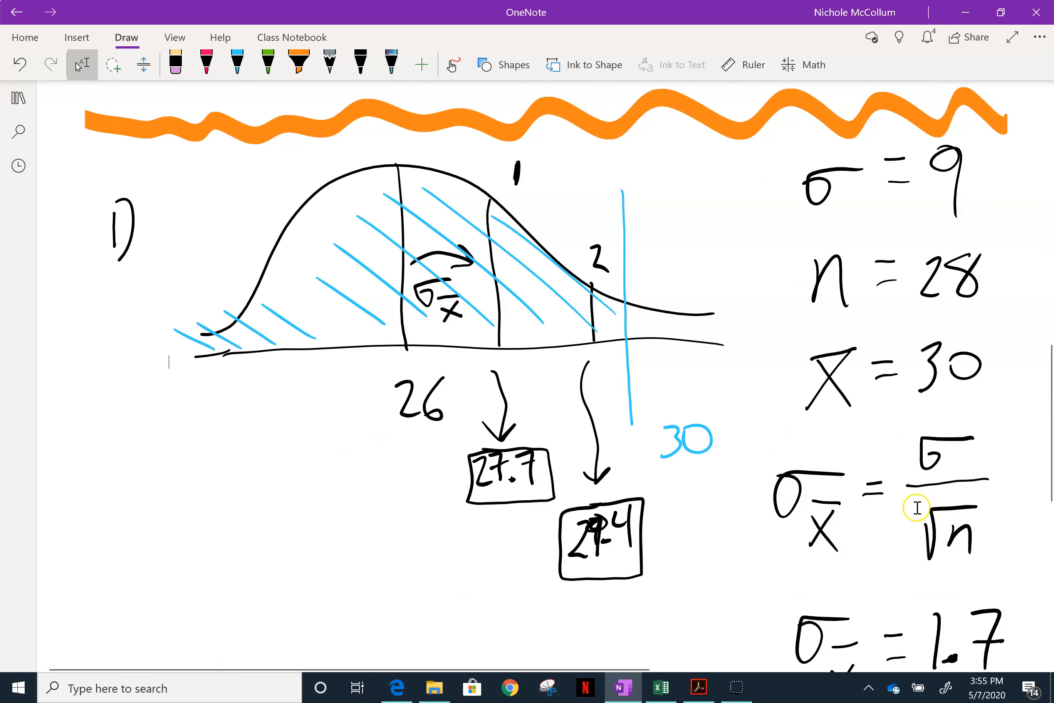
scroll(523, 357, down, 3)
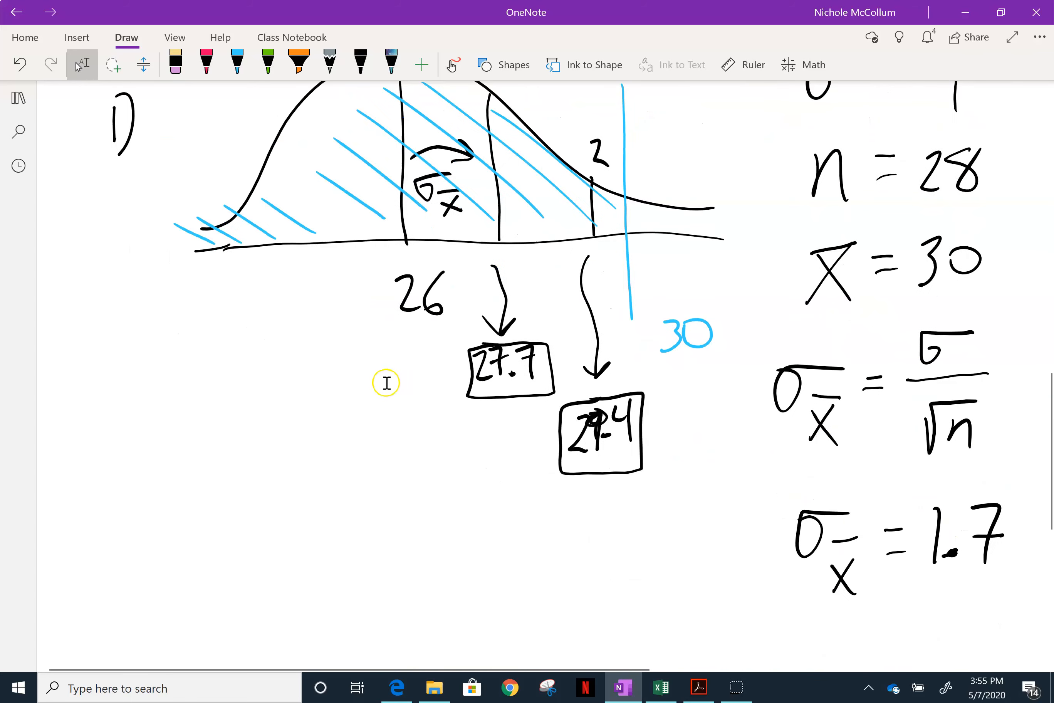
click(237, 63)
mouse_move(106, 505)
mouse_down()
mouse_move(115, 500)
mouse_move(130, 542)
mouse_up()
click(361, 64)
mouse_move(125, 482)
mouse_down()
mouse_move(138, 548)
mouse_move(180, 605)
mouse_up()
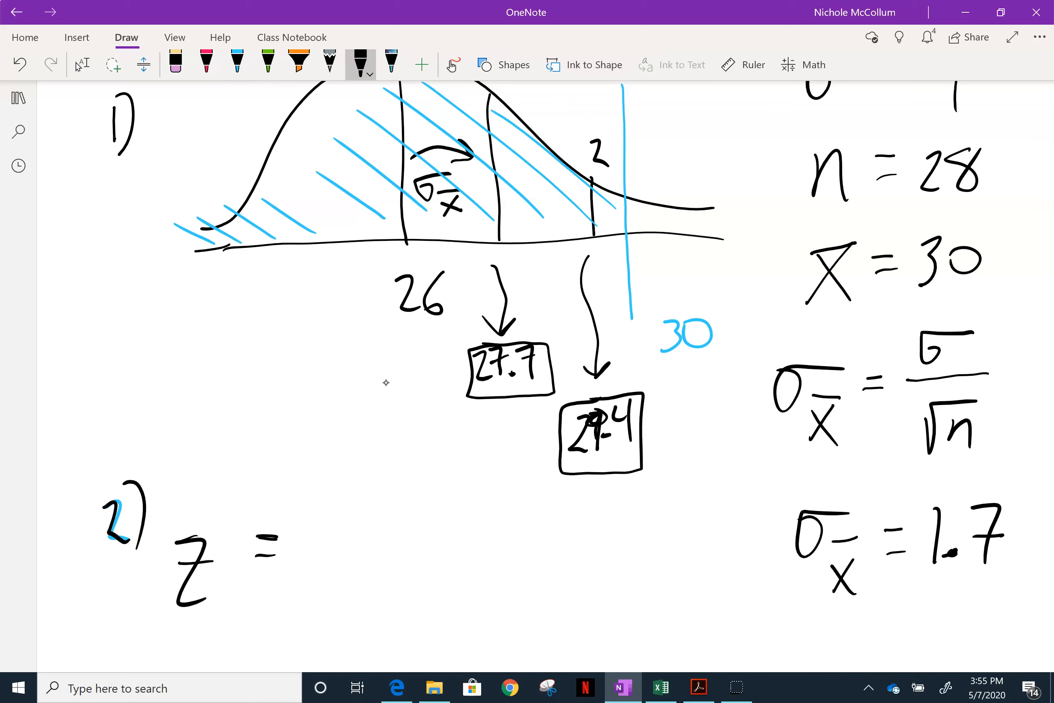
mouse_move(387, 501)
mouse_down()
mouse_move(368, 554)
mouse_move(420, 516)
mouse_move(316, 534)
mouse_up()
mouse_move(358, 567)
mouse_down()
mouse_move(338, 572)
mouse_move(388, 556)
mouse_up()
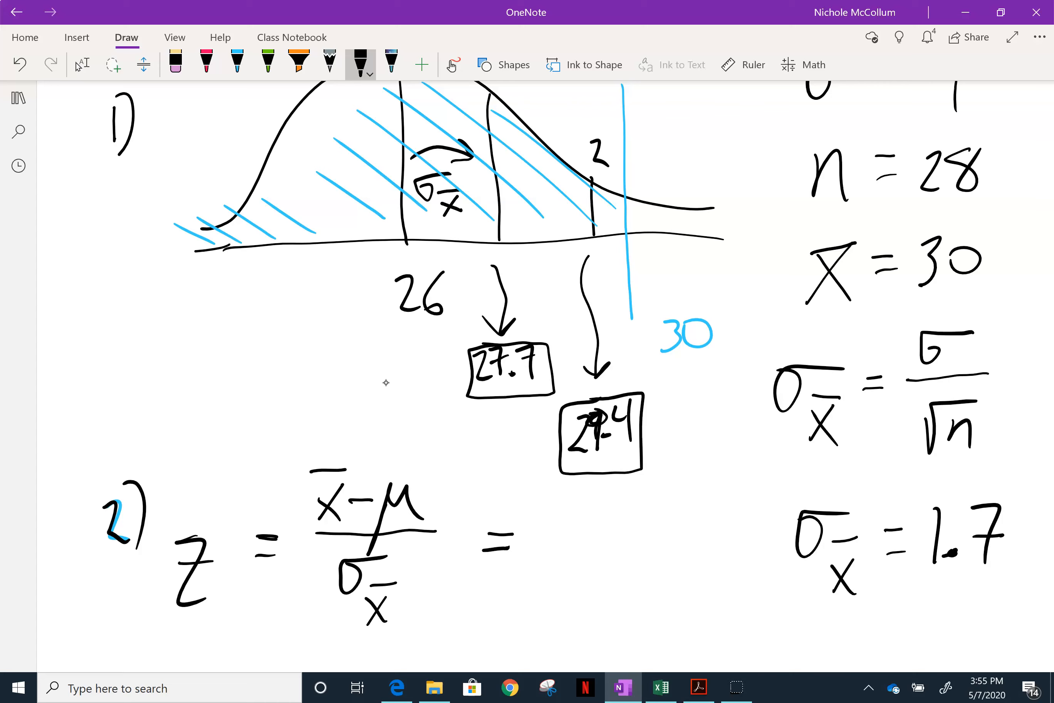
Substitute part c's values beside the z formula as (30 − 26)/1.7.
drag(567, 495, 628, 505)
scroll(386, 382, up, 3)
scroll(386, 382, down, 1)
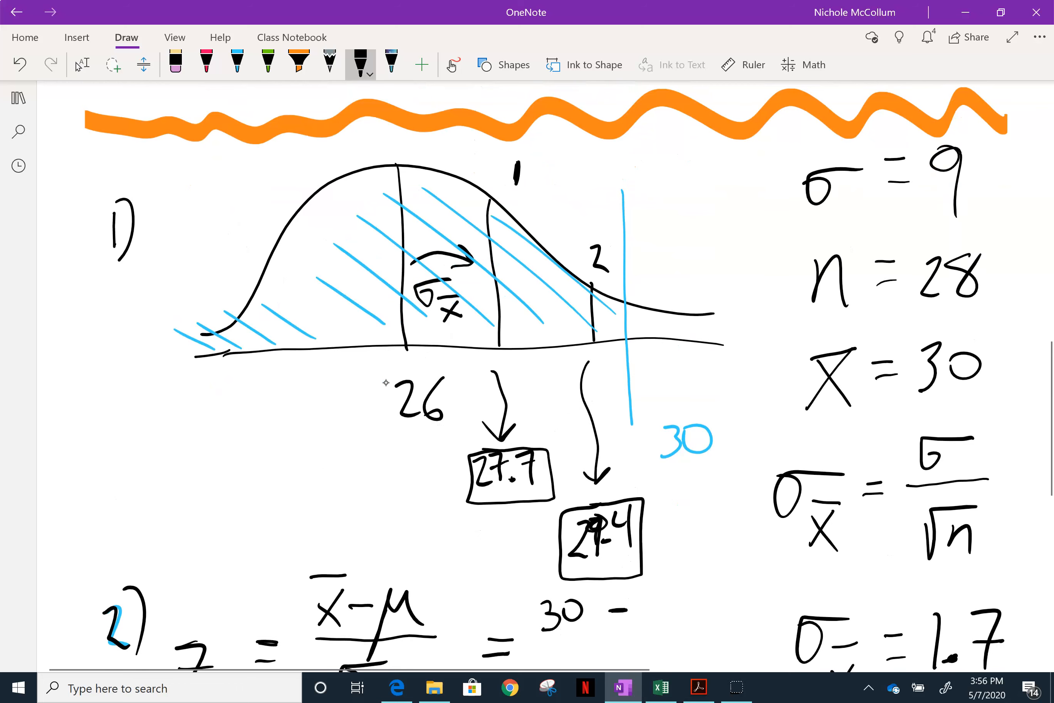
scroll(386, 382, down, 2)
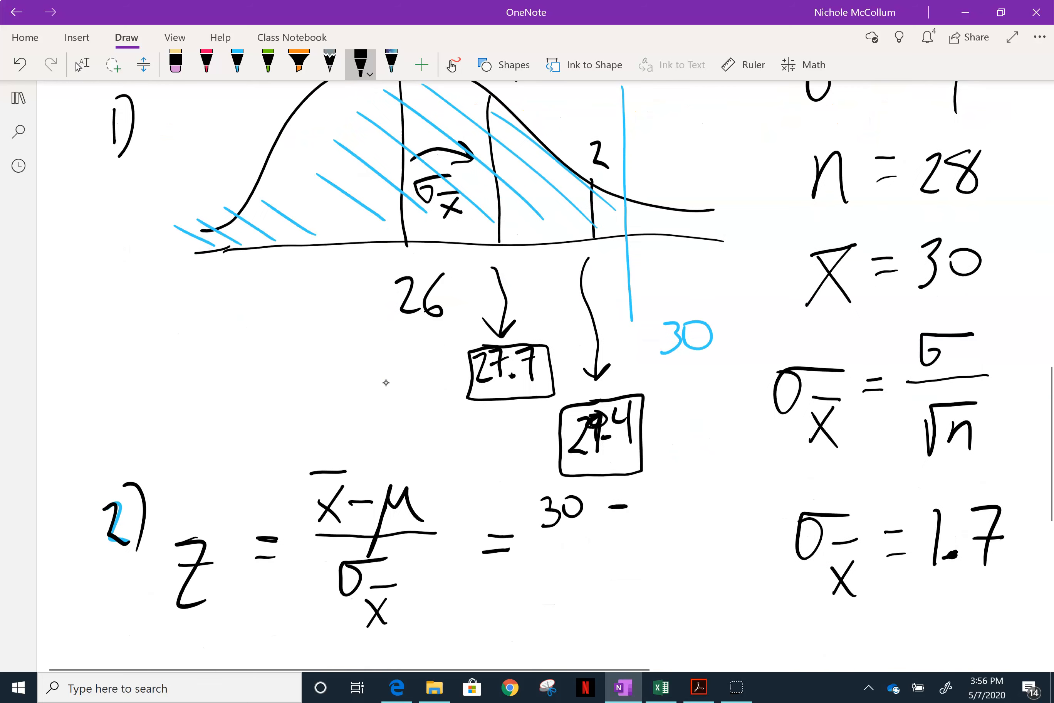
drag(678, 487, 659, 512)
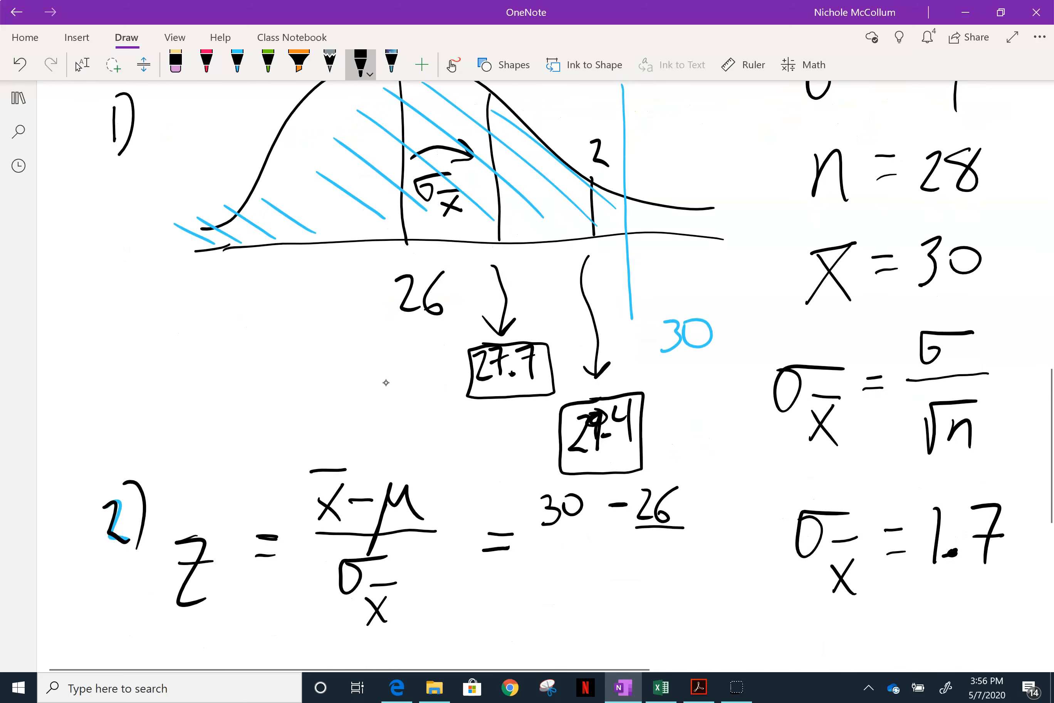
drag(542, 530, 644, 528)
drag(594, 544, 591, 576)
drag(620, 538, 637, 573)
Write the result z = 2.35 beneath the substituted formula in step 2).
scroll(386, 382, down, 5)
drag(364, 451, 395, 515)
drag(430, 461, 464, 460)
drag(452, 472, 471, 471)
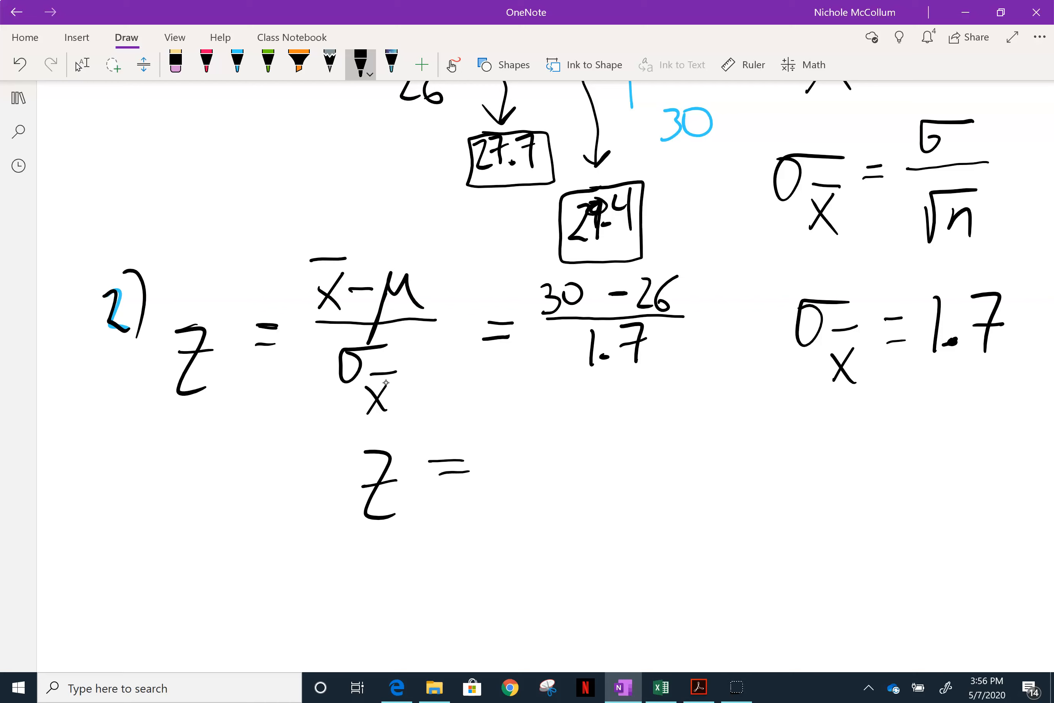
mouse_move(492, 459)
mouse_down()
mouse_move(495, 489)
mouse_move(515, 498)
mouse_up()
drag(522, 490, 548, 475)
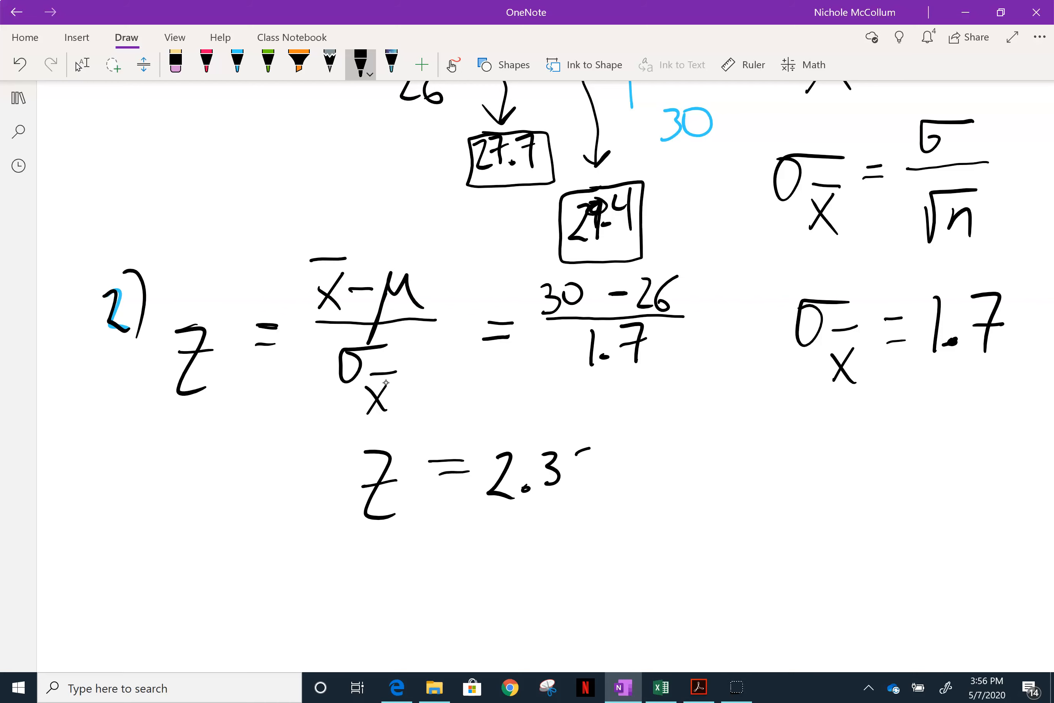
click(82, 65)
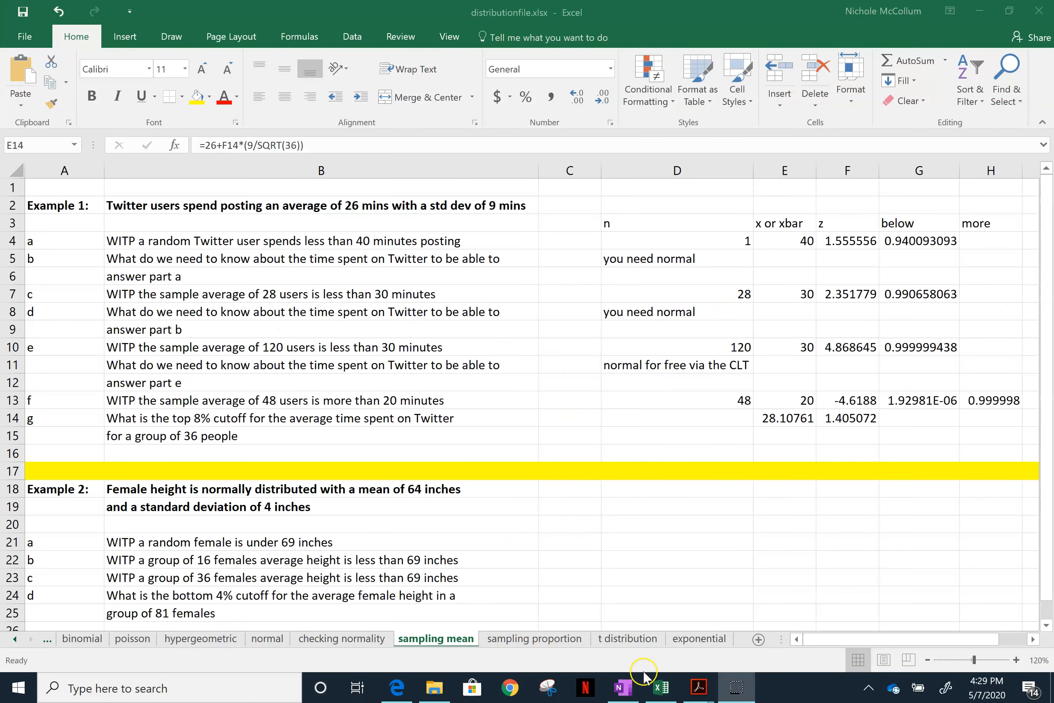
Return to part c's solution in OneNote and review it from the shaded normal curve through steps 2), 3) and 4).
click(661, 688)
click(623, 687)
scroll(748, 386, up, 20)
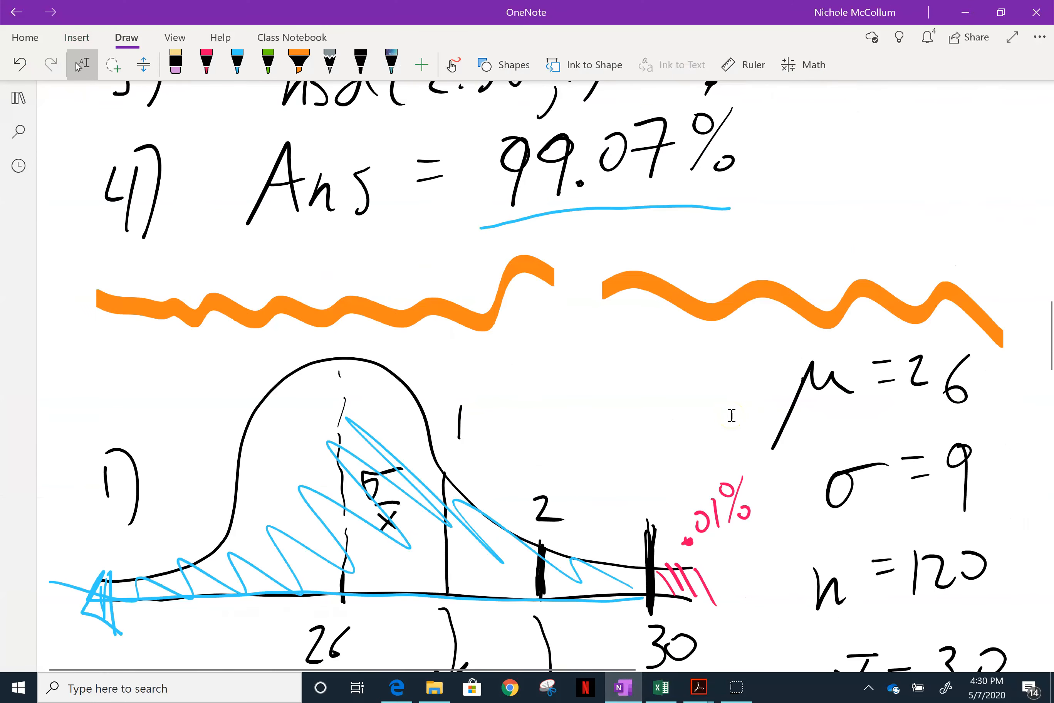
scroll(732, 415, down, 9)
scroll(732, 415, up, 20)
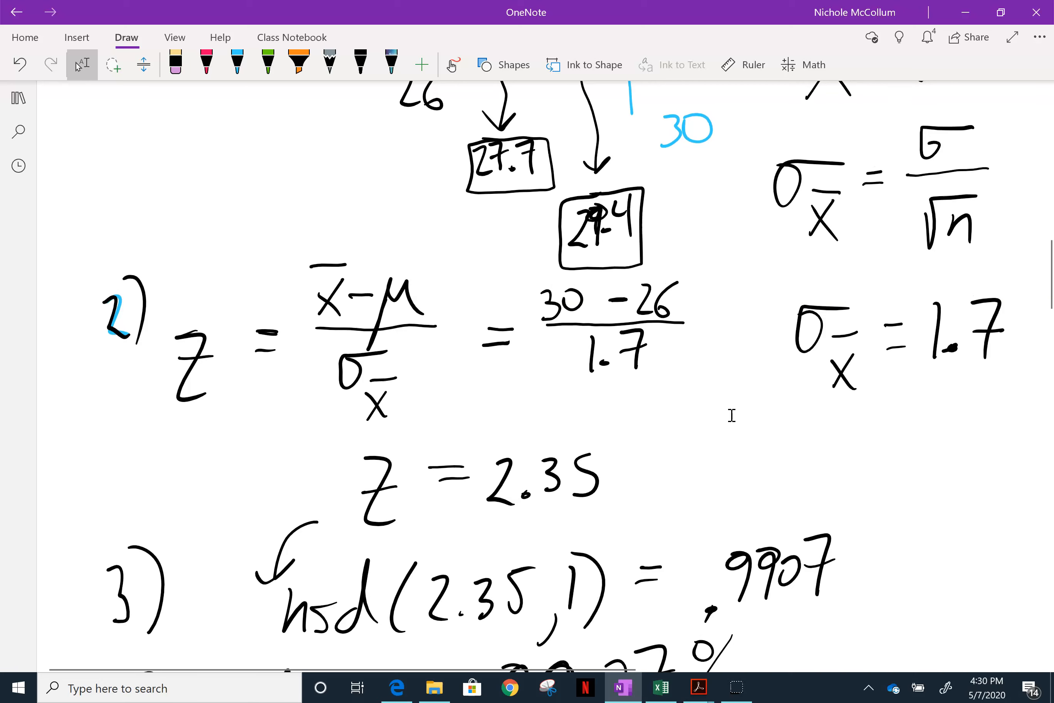
scroll(732, 415, up, 2)
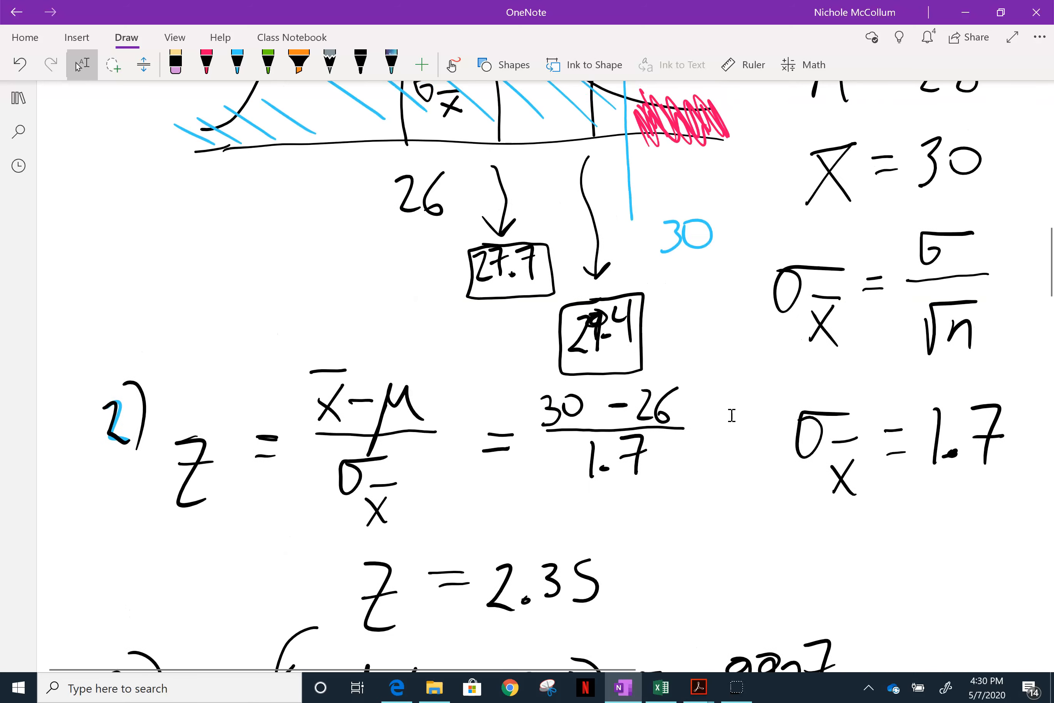
click(345, 499)
scroll(616, 577, down, 5)
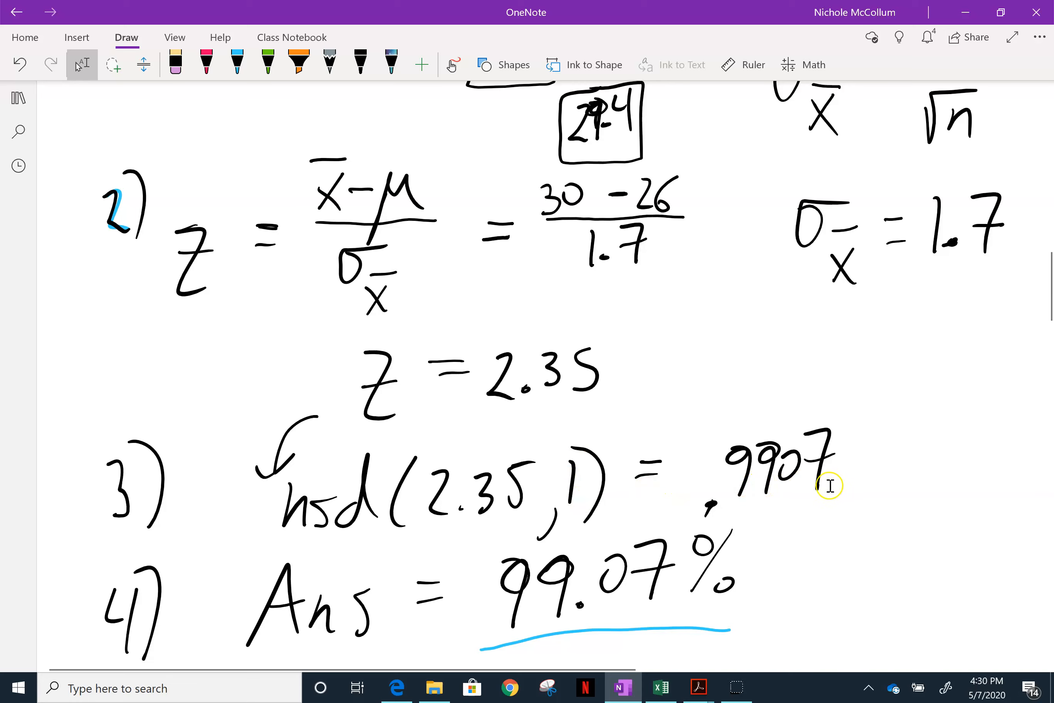
scroll(828, 486, up, 7)
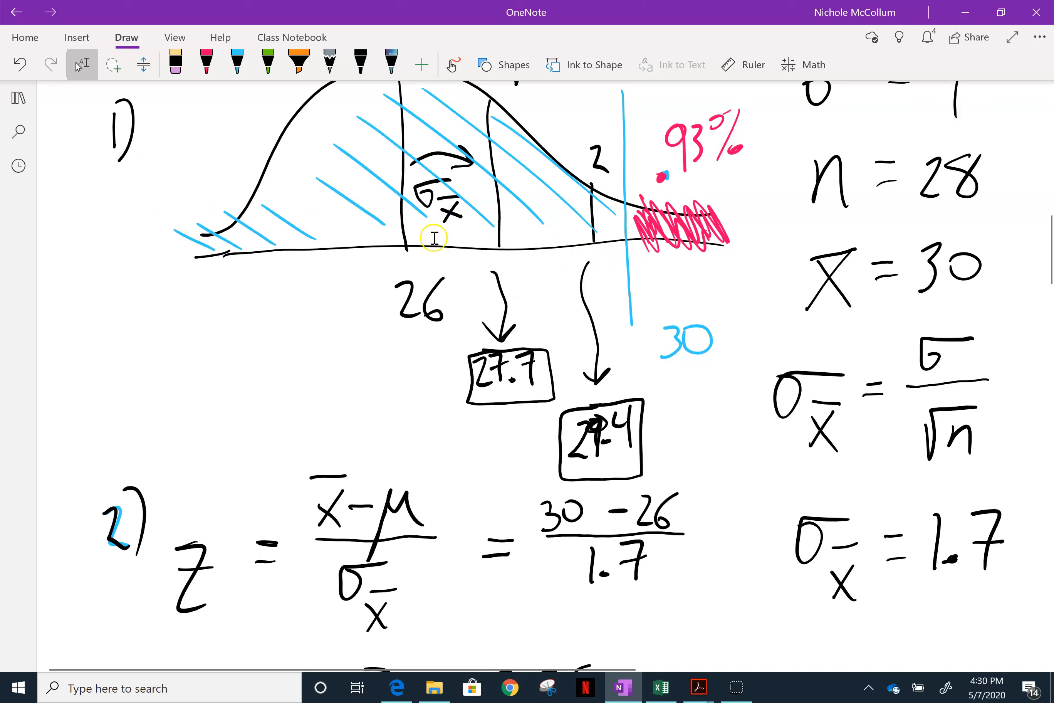
scroll(254, 283, down, 6)
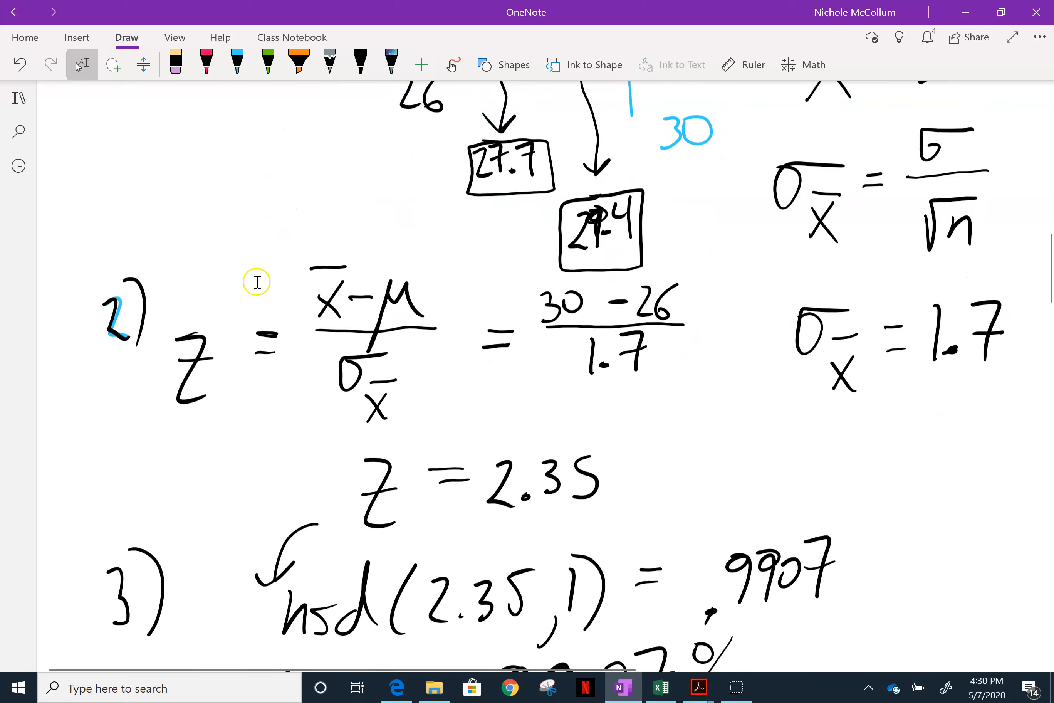
scroll(652, 398, up, 6)
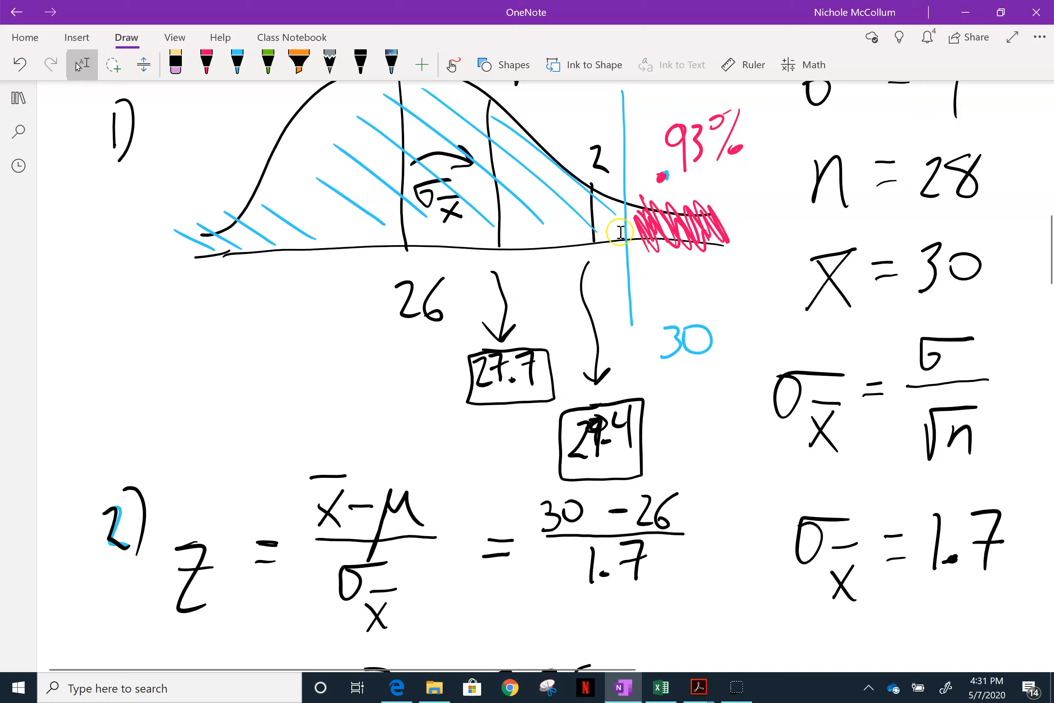
scroll(240, 272, down, 7)
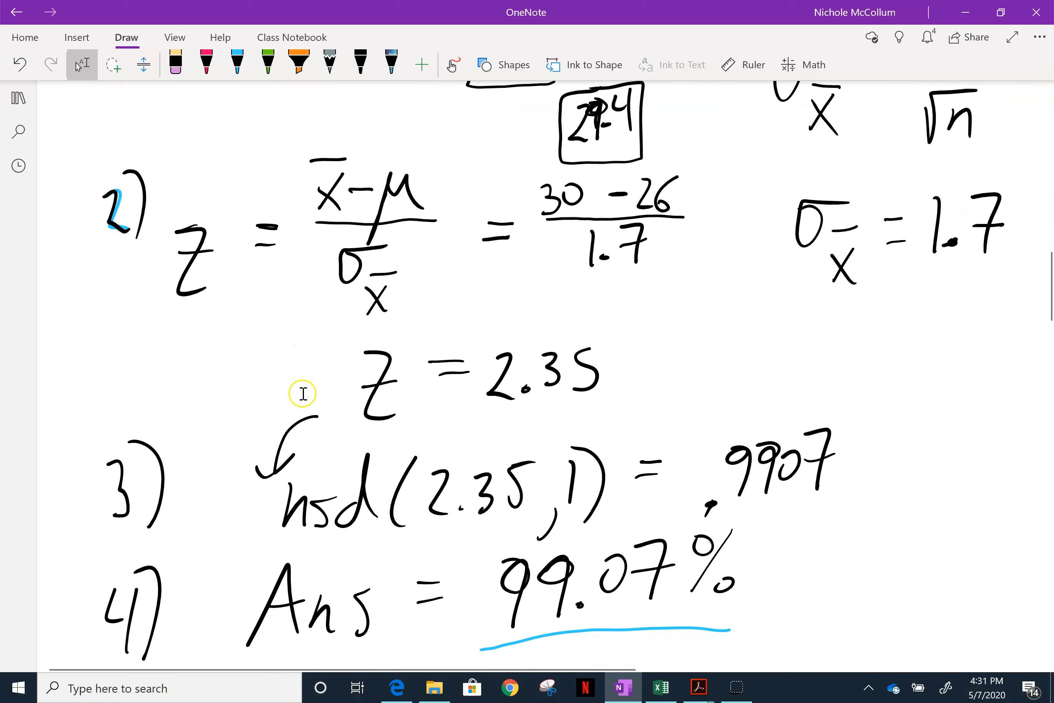
scroll(567, 489, up, 7)
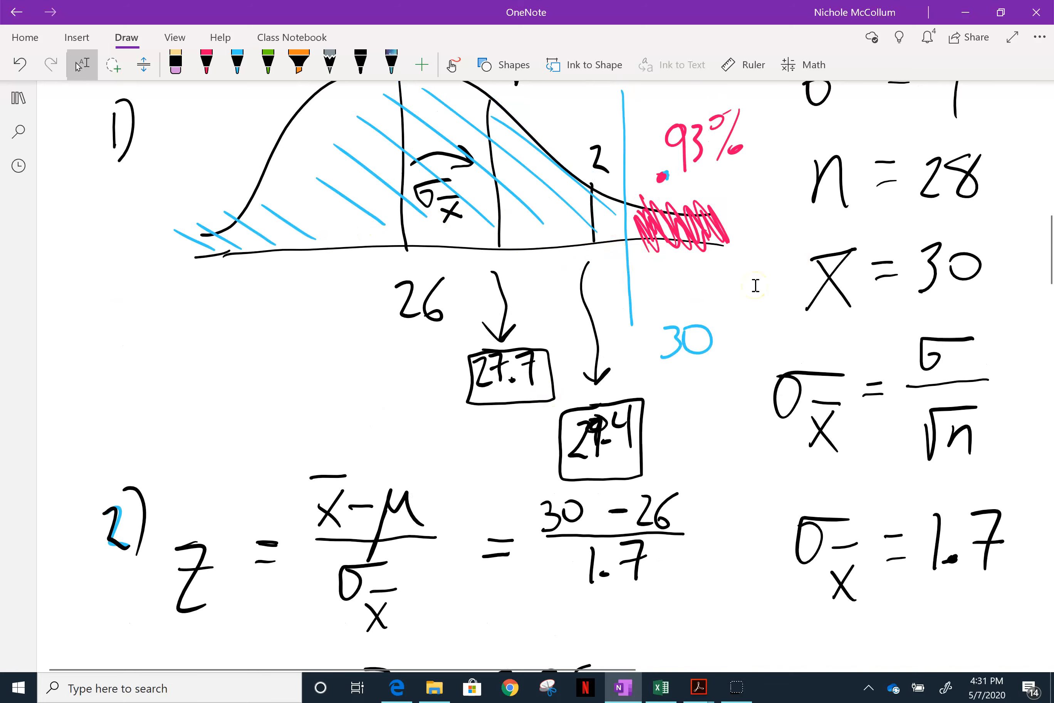
scroll(755, 285, down, 9)
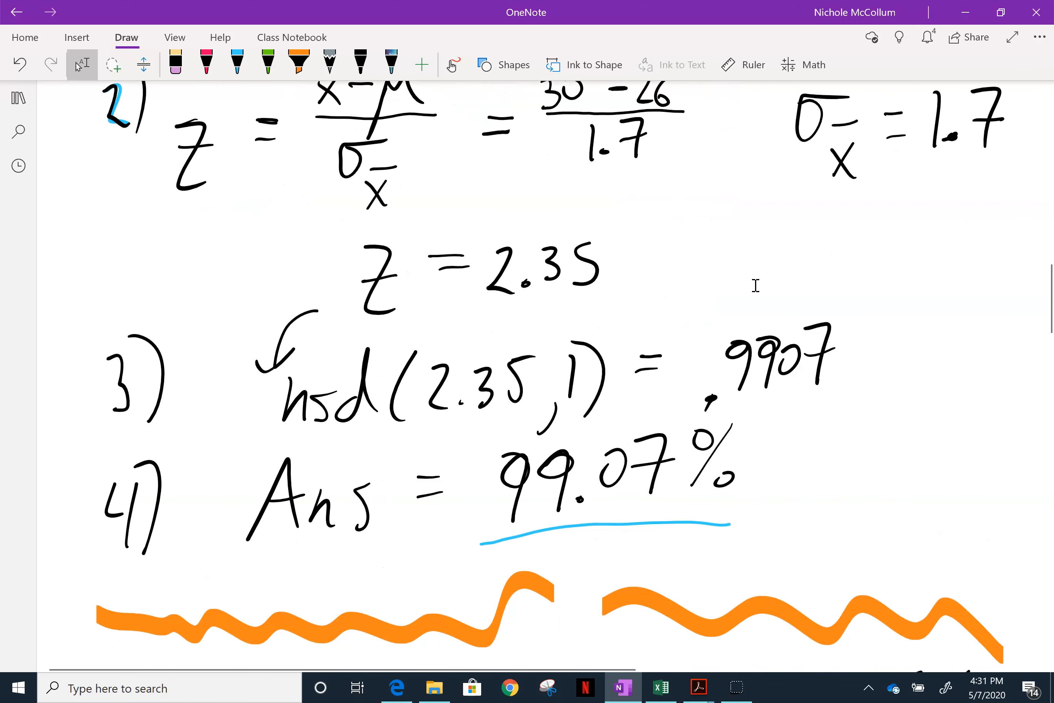
Switch to Excel and examine part c's z-score formula in F7, its probability formula in G7 and the note in D5.
click(661, 687)
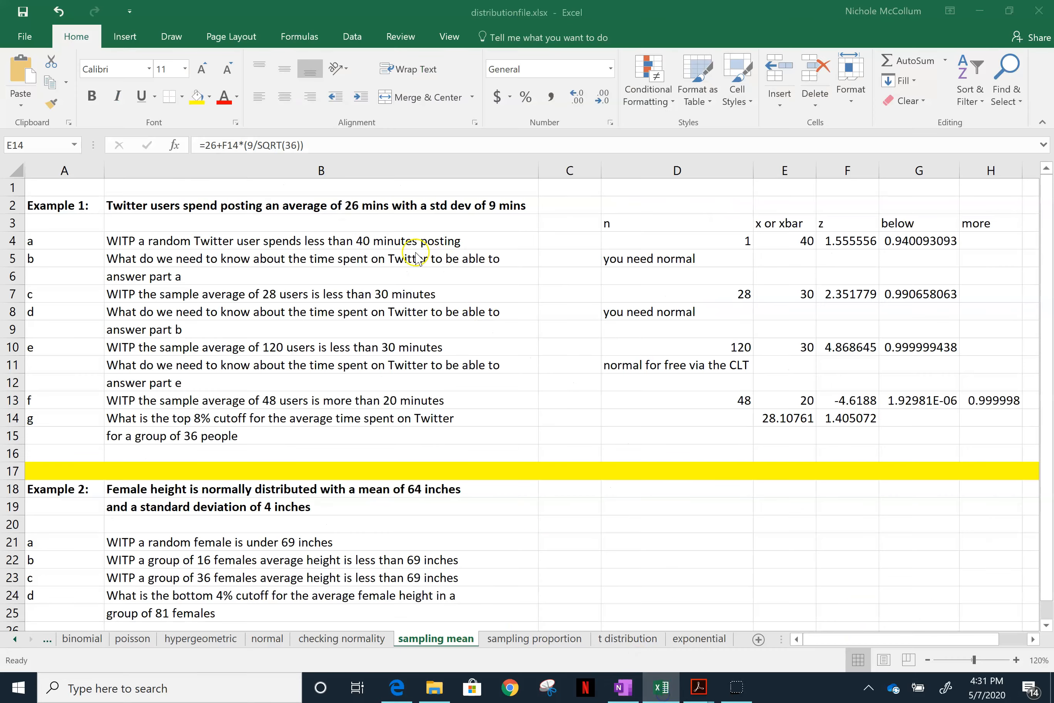
click(850, 293)
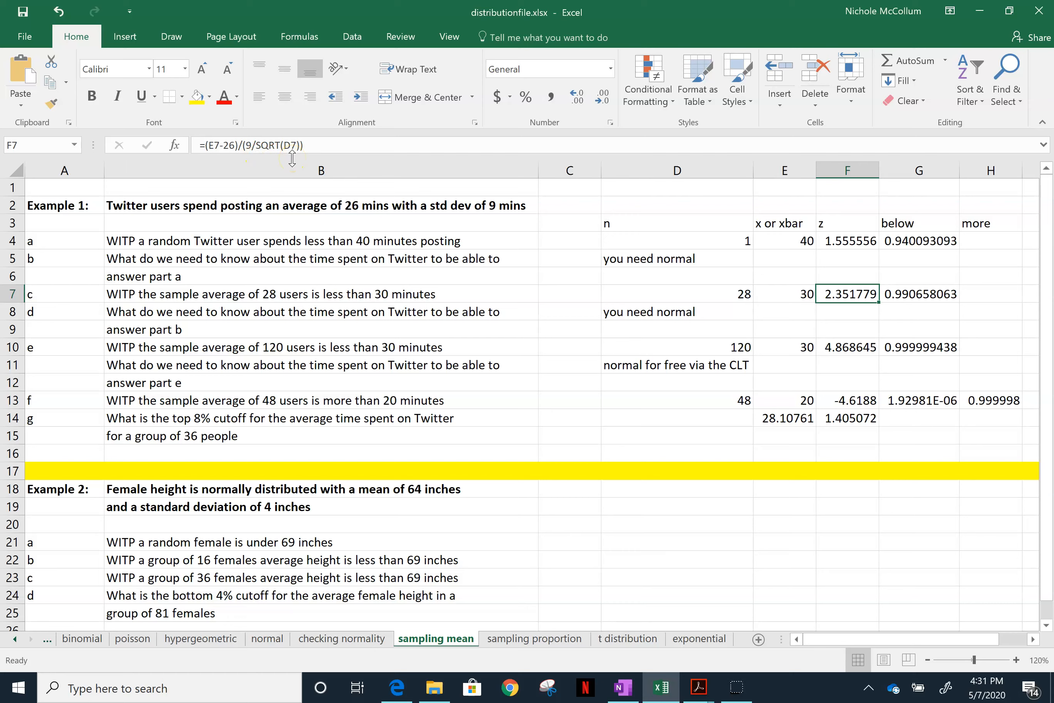
key(Right)
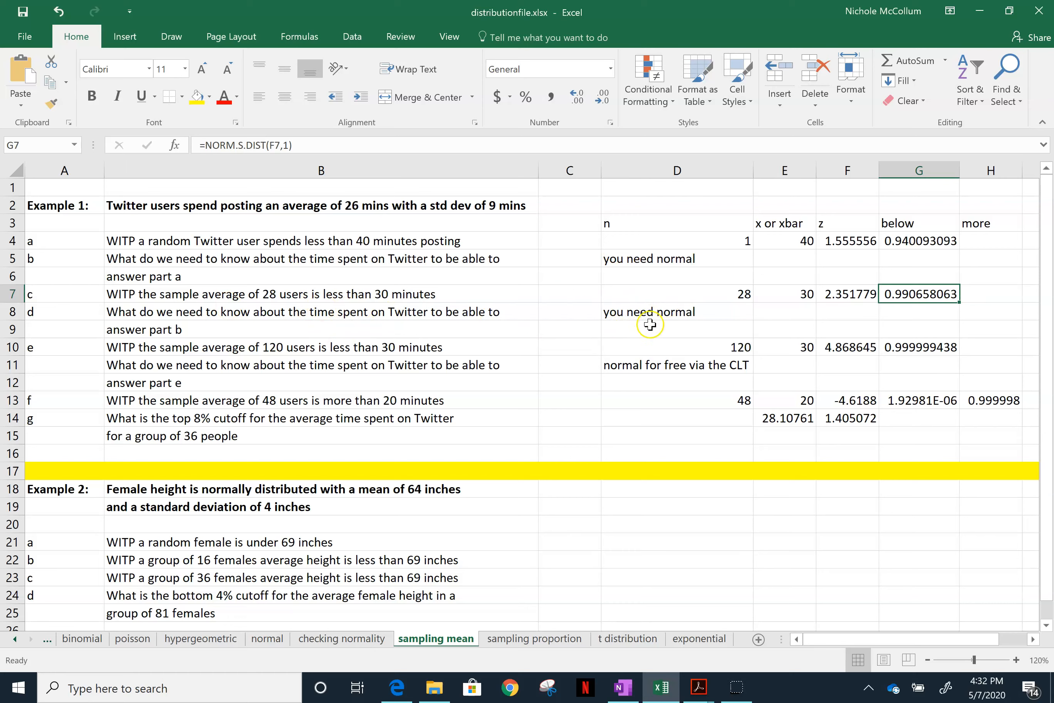
click(638, 257)
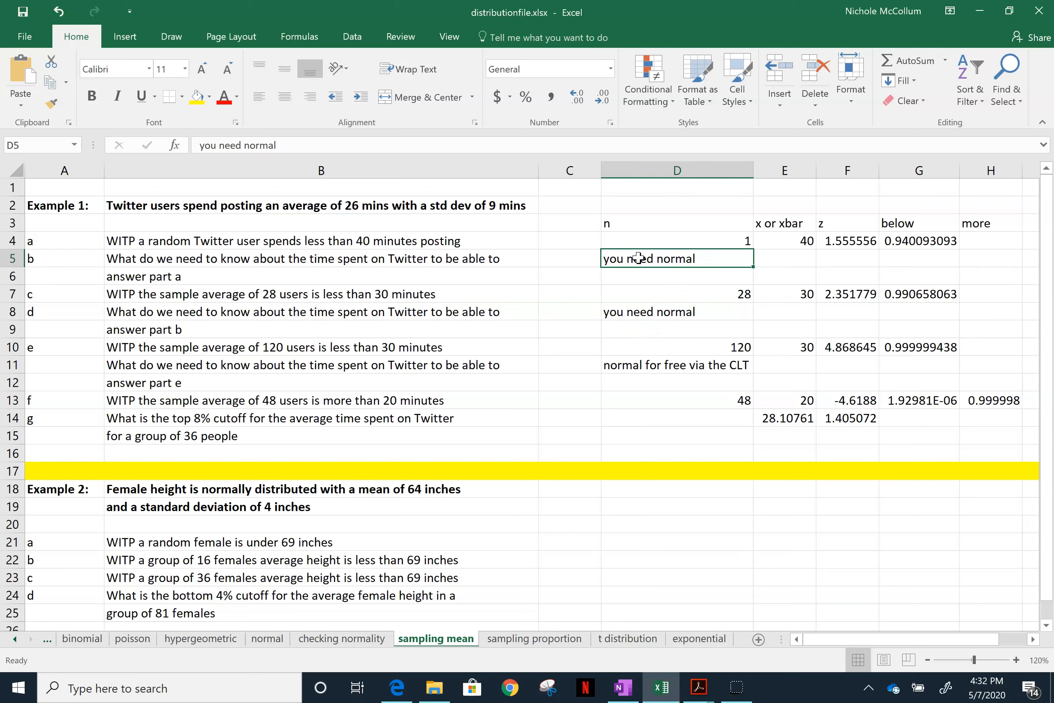
Compare the normality notes in D8 and D11 with the sample sizes in D7, D4 and D10.
click(642, 313)
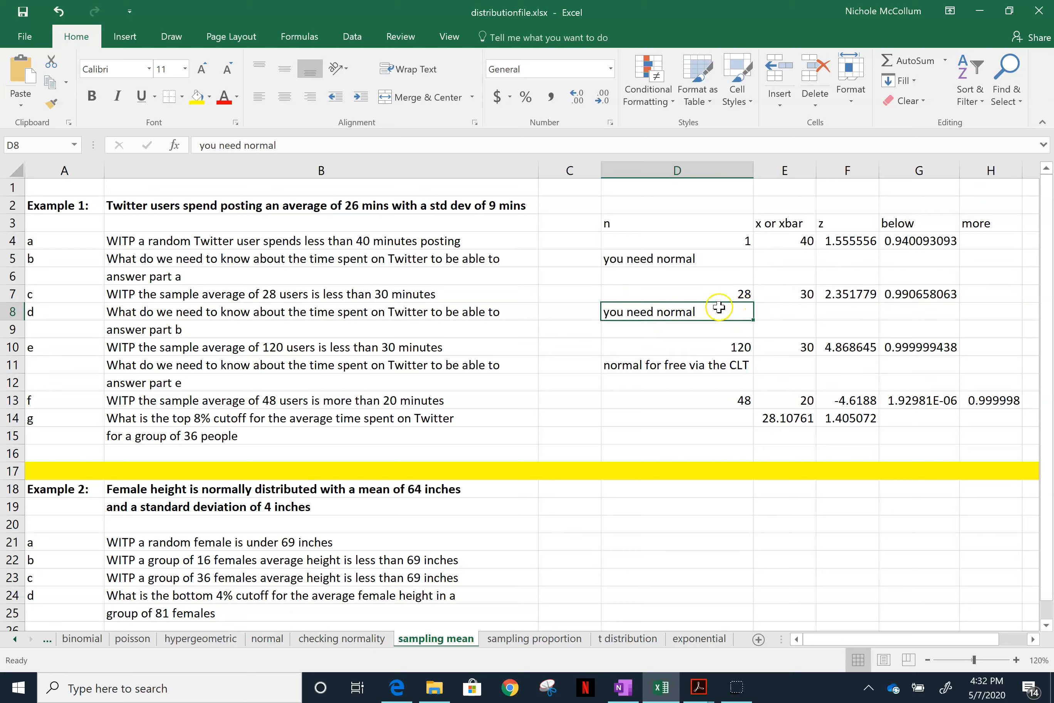
click(660, 365)
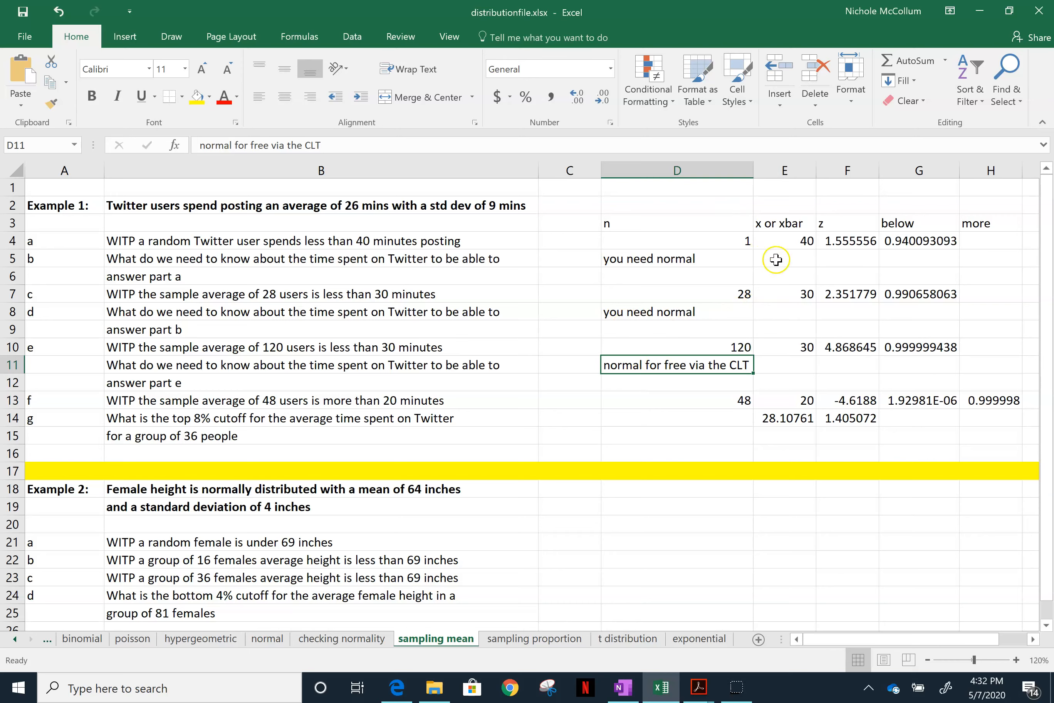
click(735, 298)
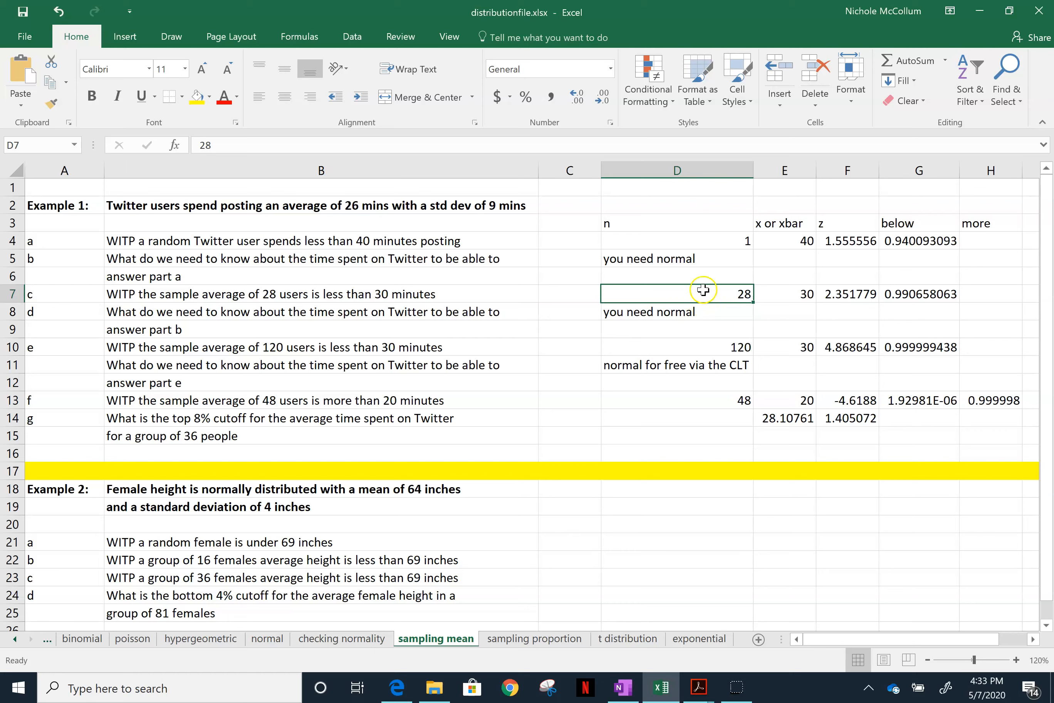
click(719, 240)
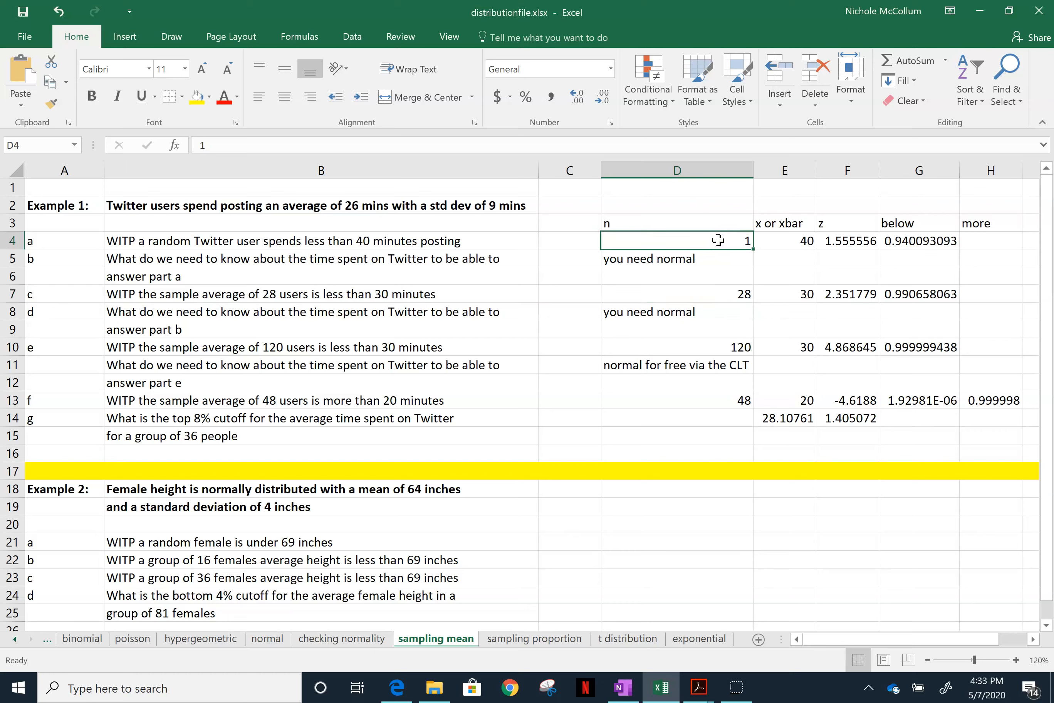
click(713, 367)
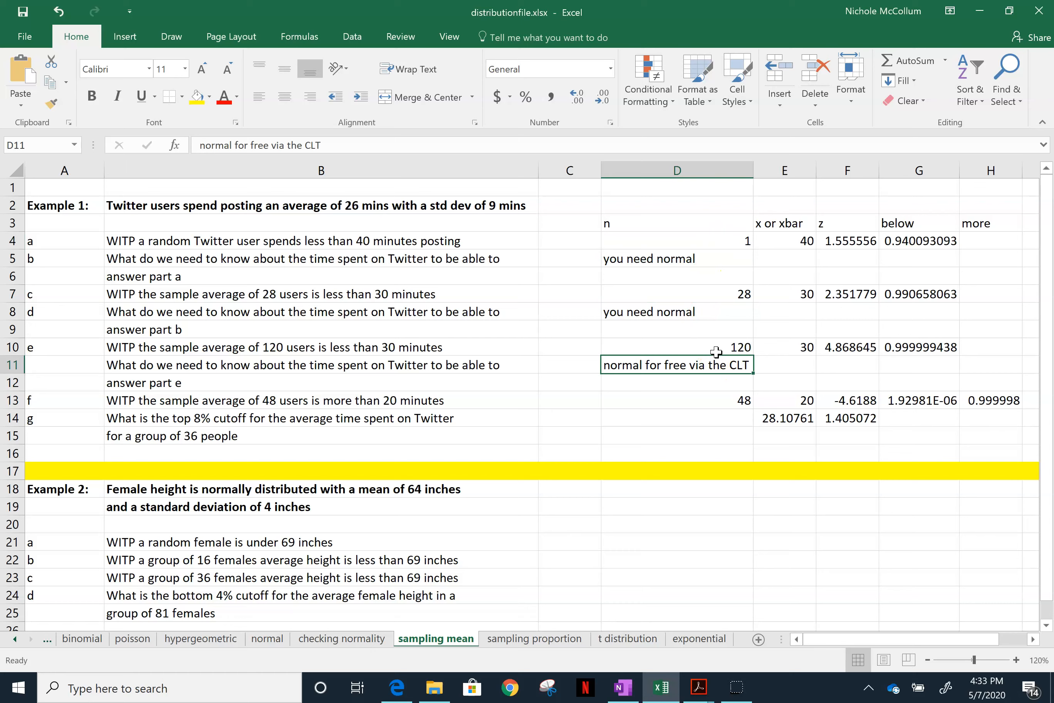
click(711, 347)
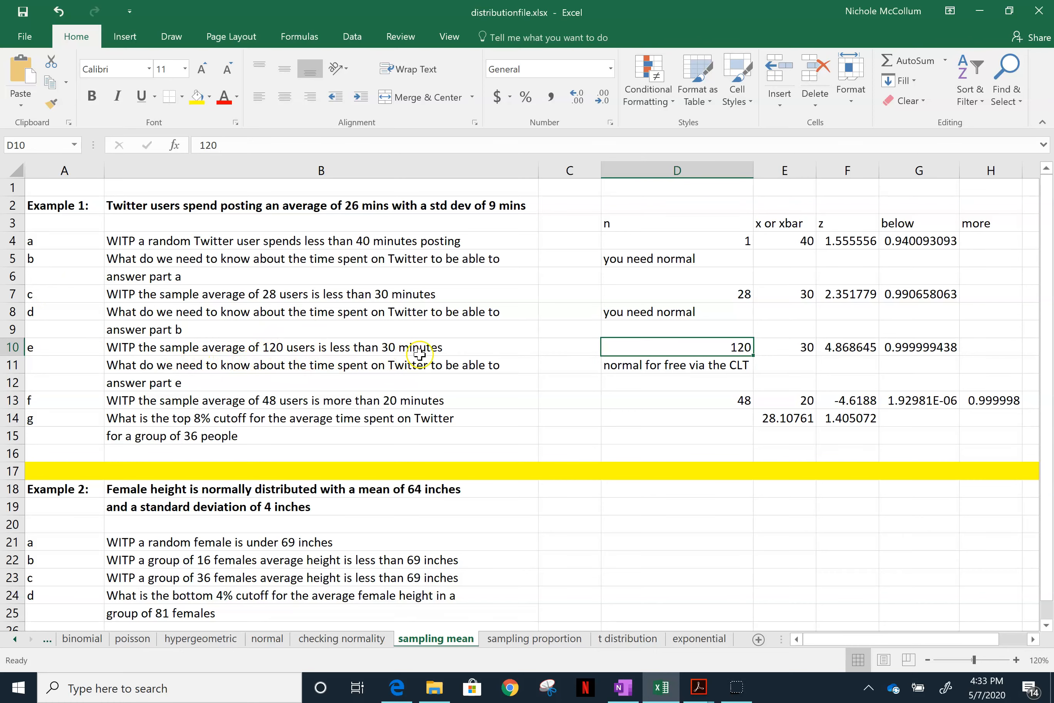
Switch to OneNote and examine part e's given values, shaded normal curve and standard error for n = 120.
click(637, 683)
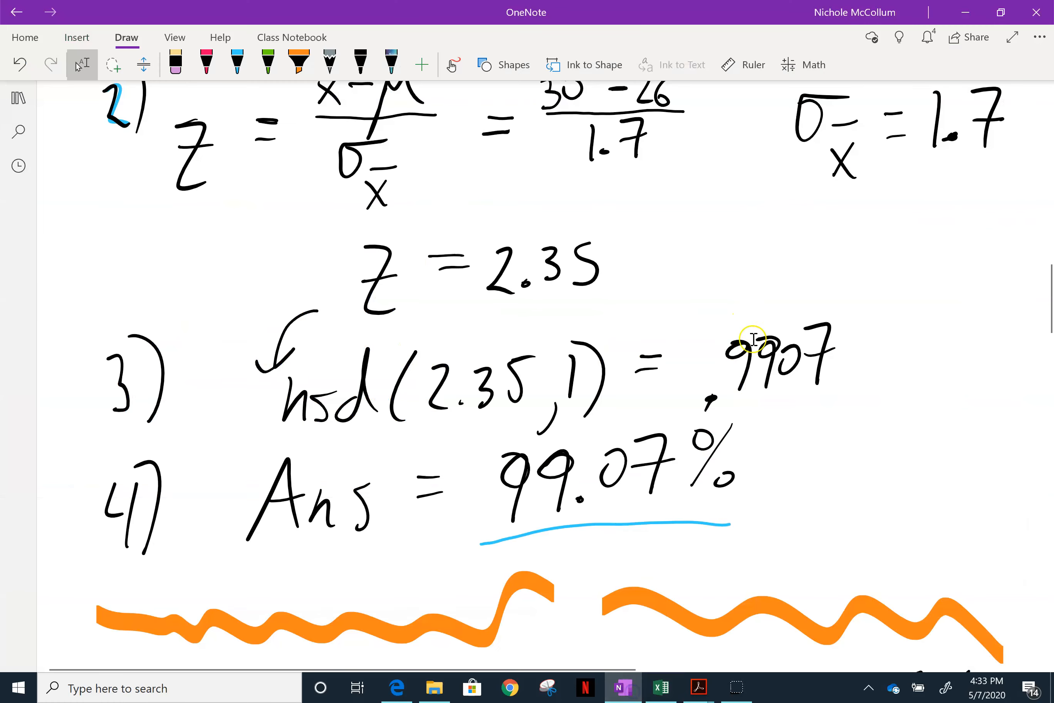
scroll(753, 363, down, 10)
scroll(753, 363, up, 3)
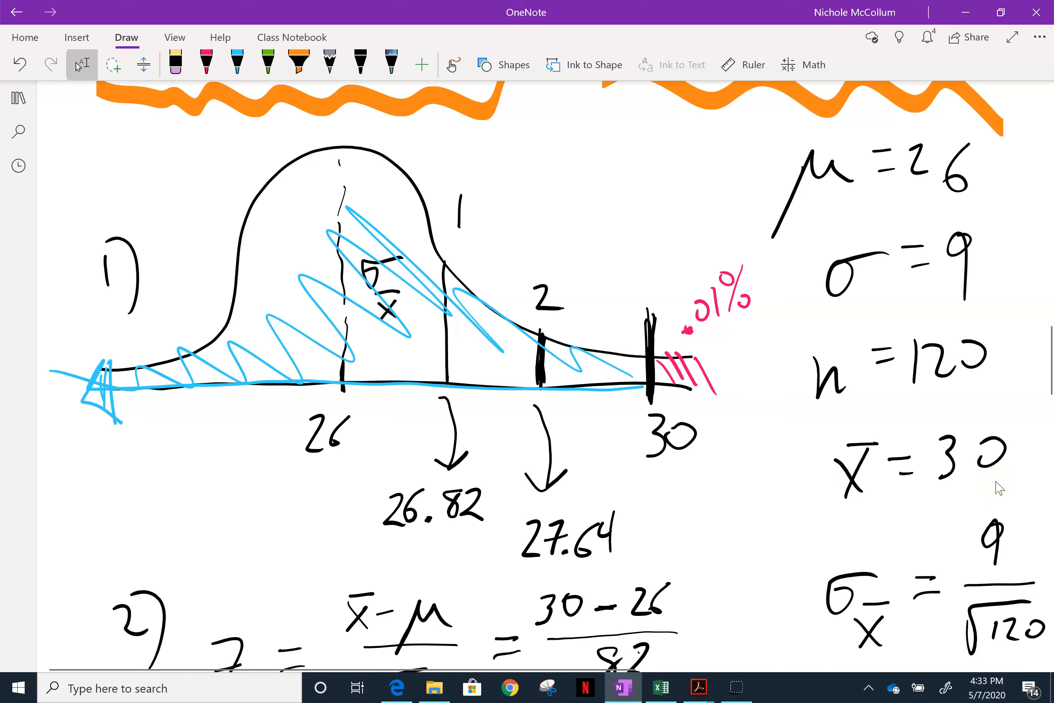
scroll(1000, 487, down, 2)
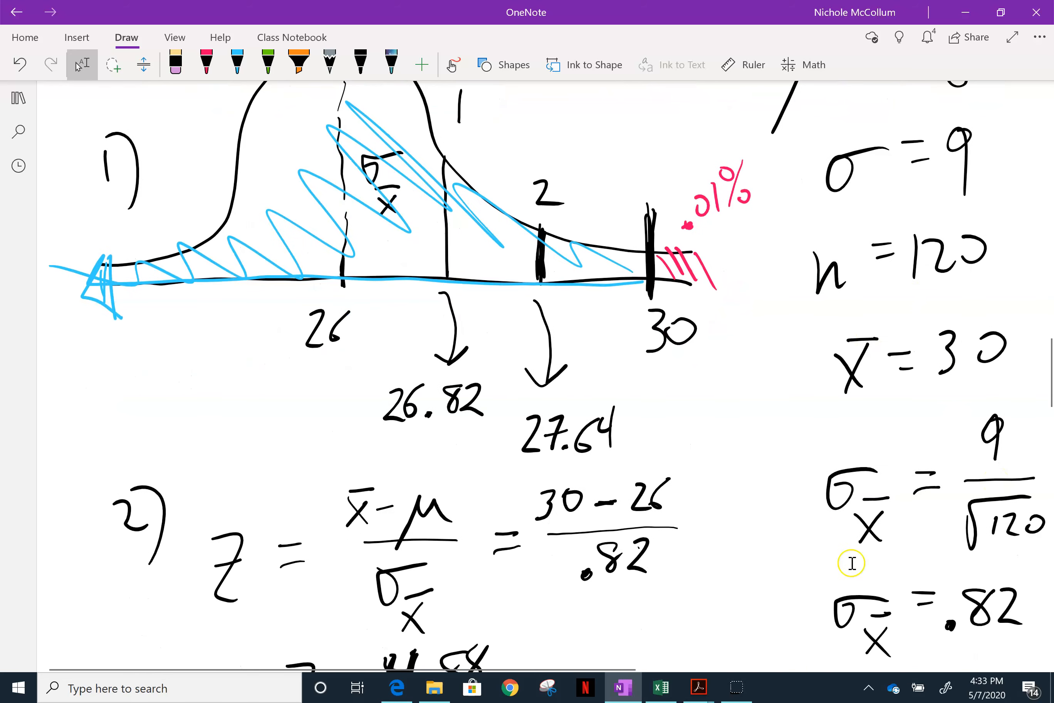
scroll(953, 514, up, 2)
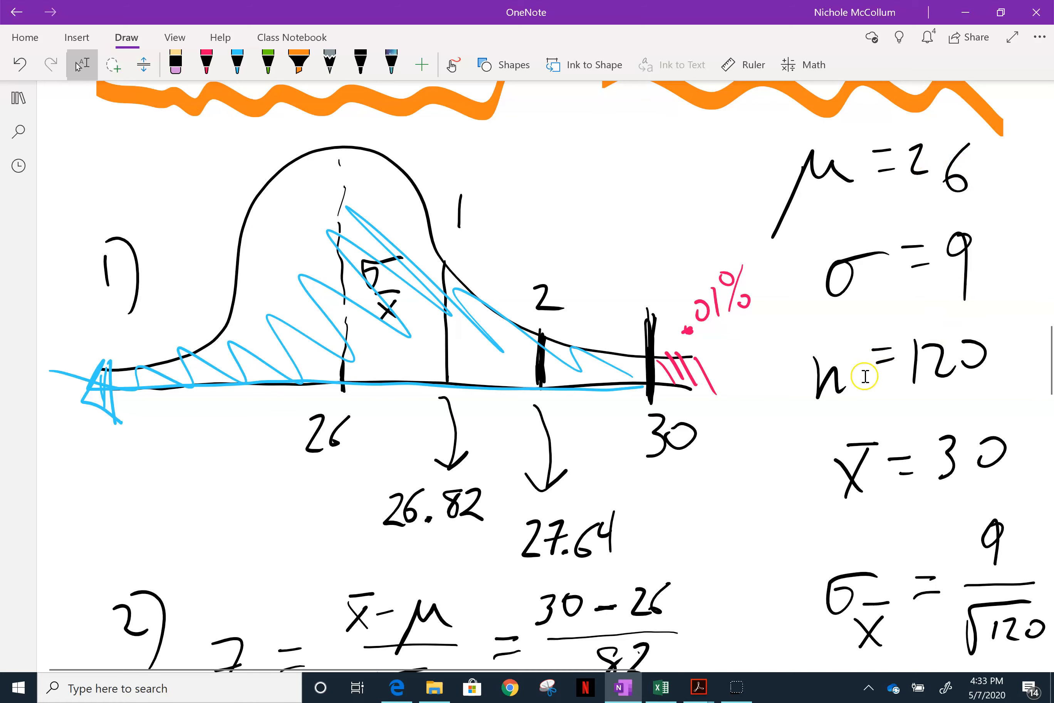
scroll(998, 356, down, 5)
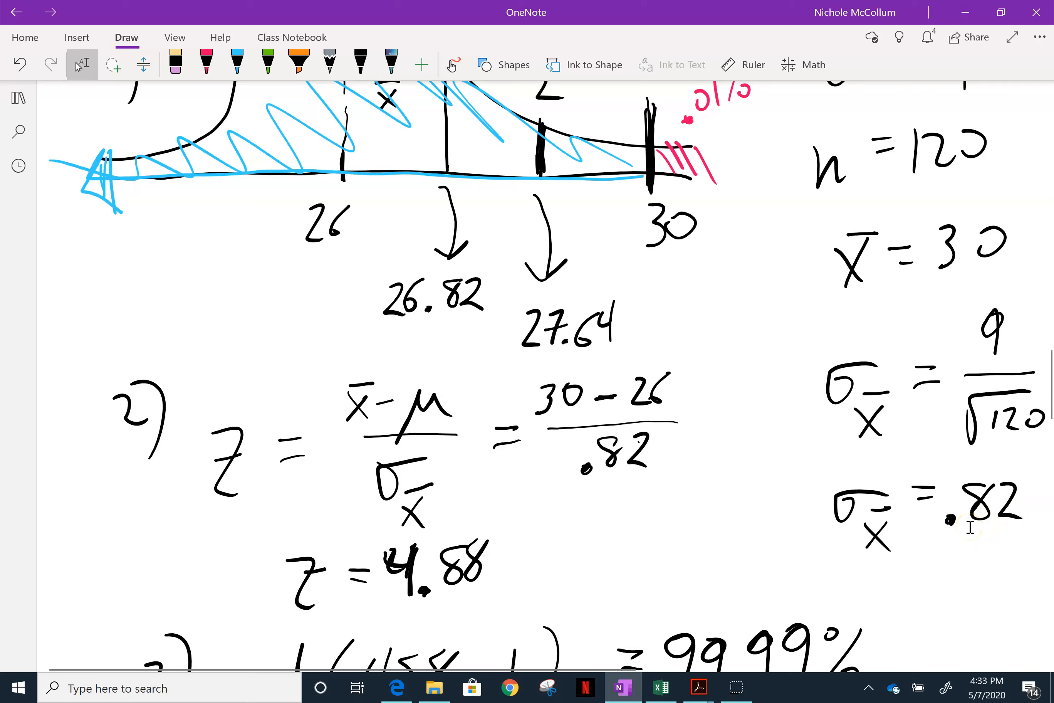
Go back up the OneNote page past part c's curve to examine part a's n = 1 normal curve.
scroll(969, 524, up, 18)
scroll(642, 354, up, 6)
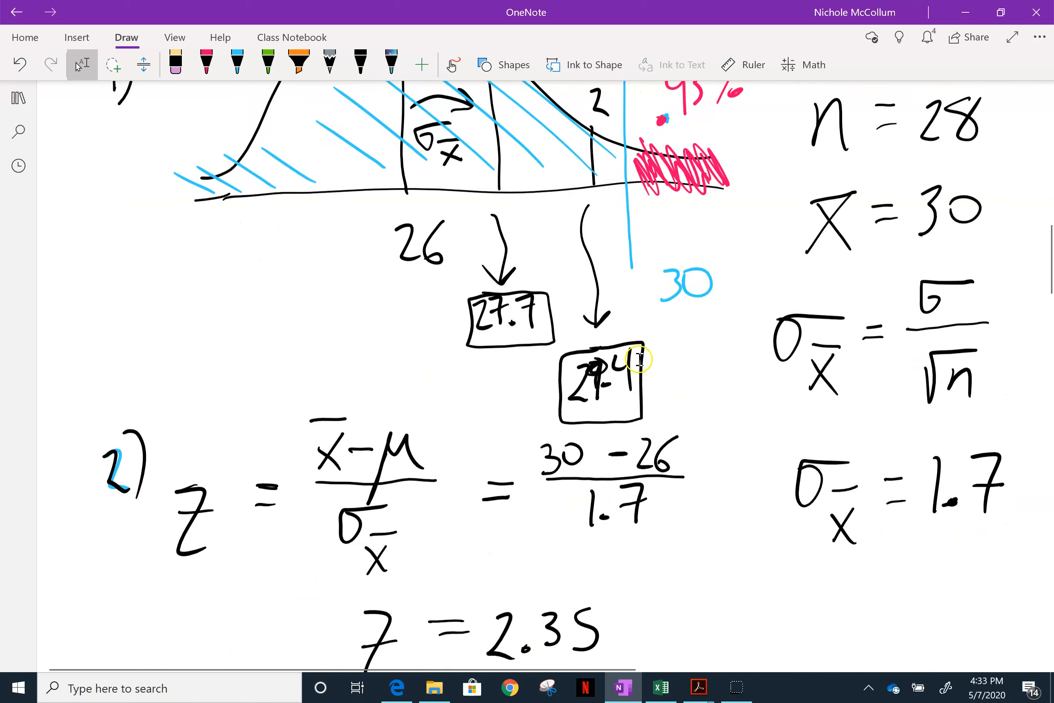
scroll(726, 386, up, 2)
scroll(744, 463, up, 3)
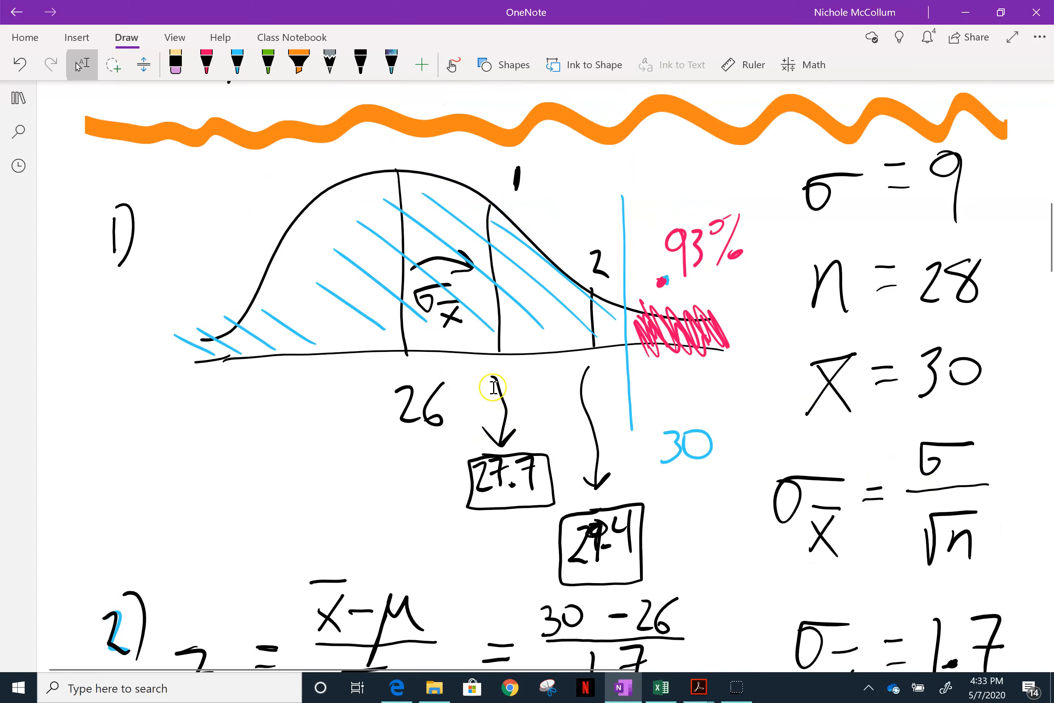
scroll(497, 405, up, 20)
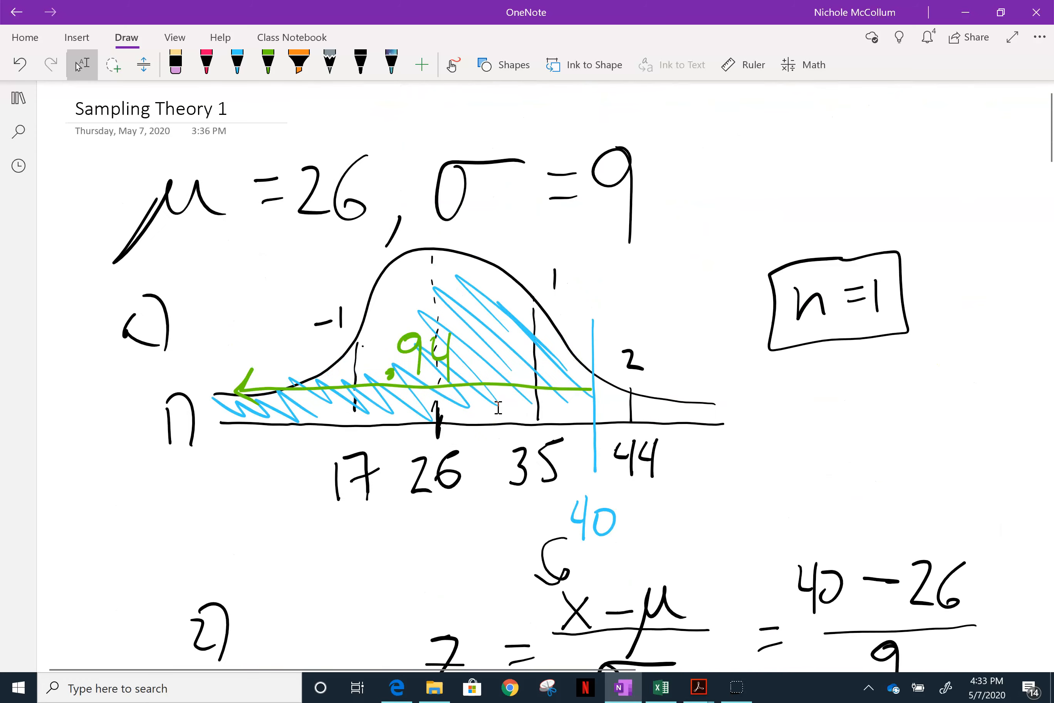
click(521, 441)
click(384, 448)
Examine part c's n = 28 curve, given values and standard error for comparison with part a.
scroll(471, 448, down, 15)
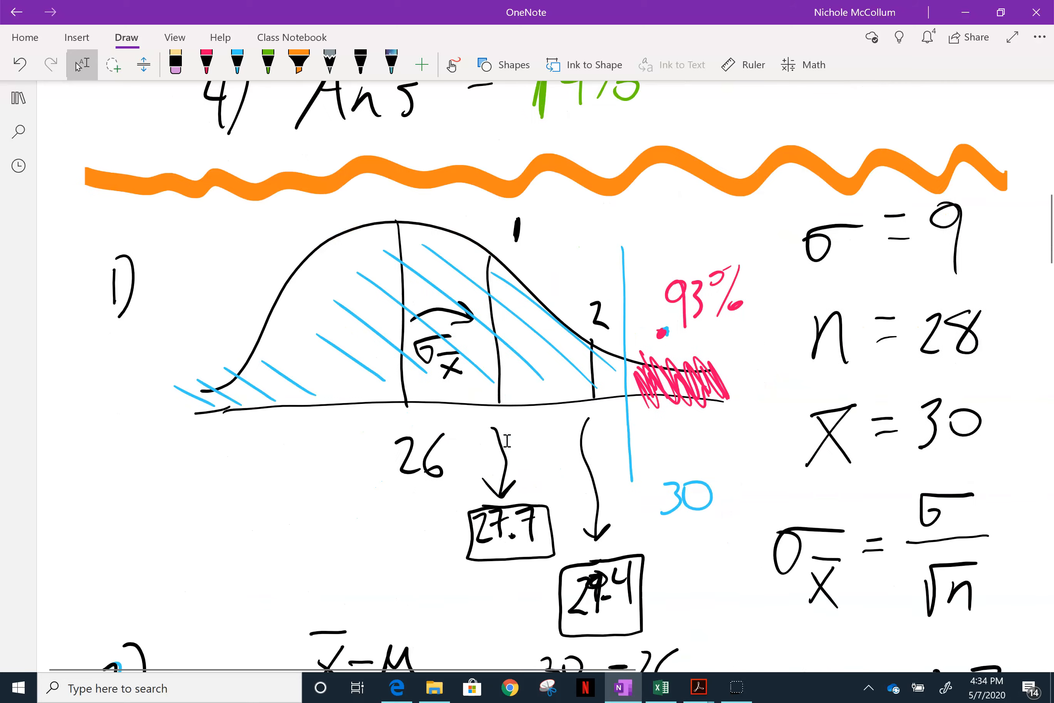
scroll(507, 439, down, 2)
scroll(936, 286, down, 2)
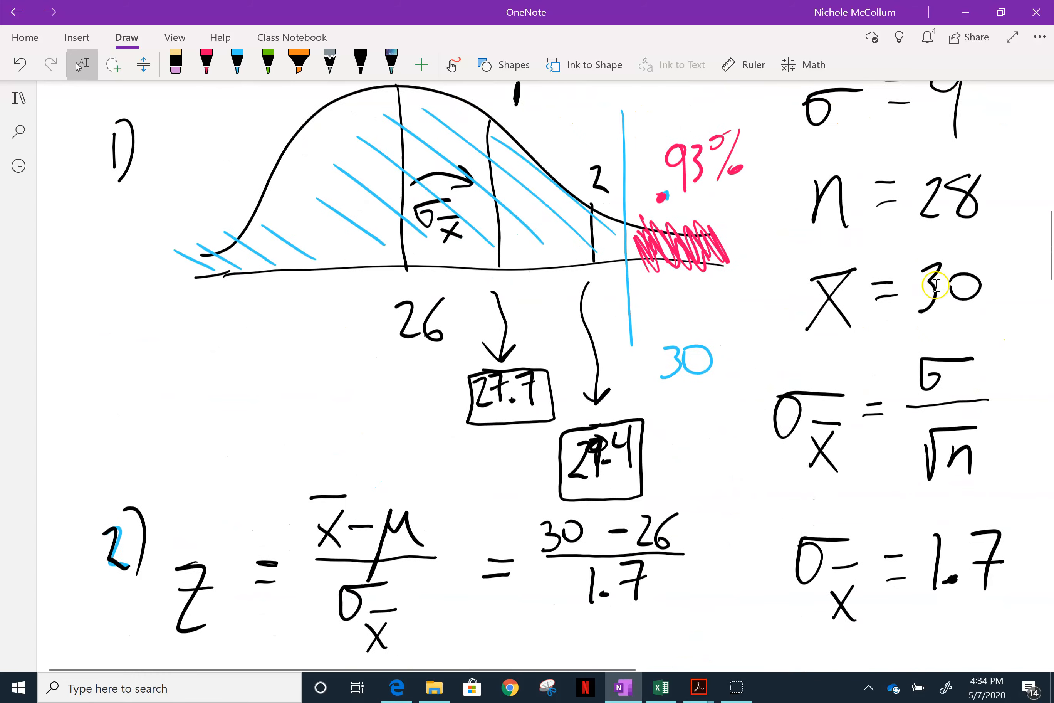
scroll(936, 285, down, 1)
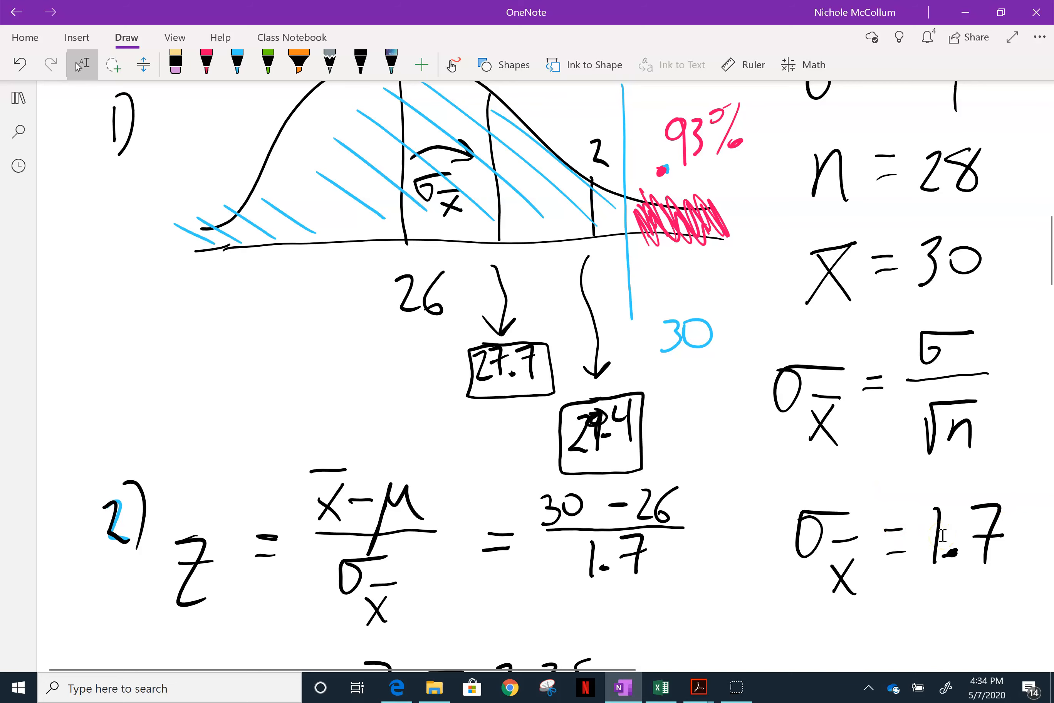
scroll(942, 536, up, 4)
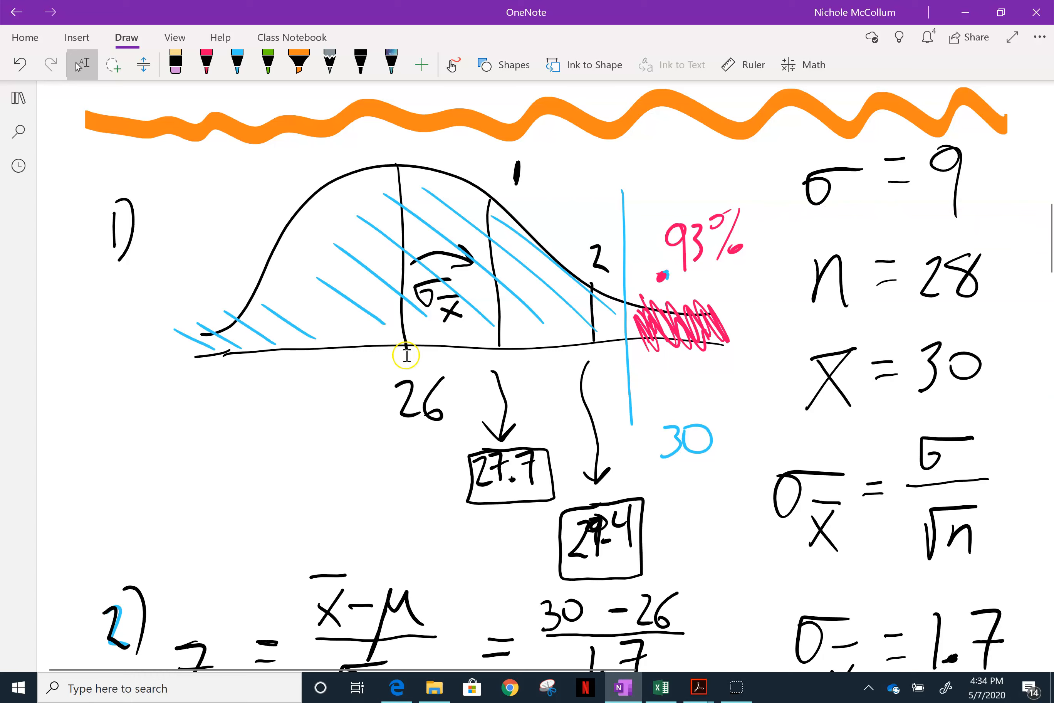
scroll(878, 353, down, 2)
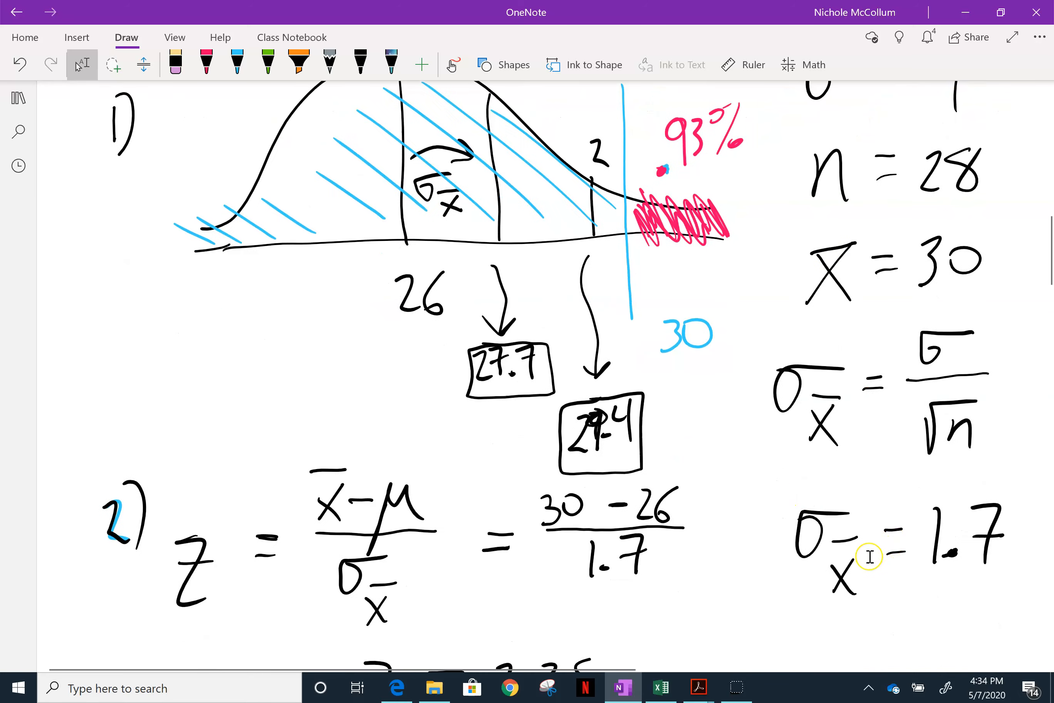
Return to part e's solution and review its standard error, the spread of its curve and its z calculation.
scroll(870, 557, down, 18)
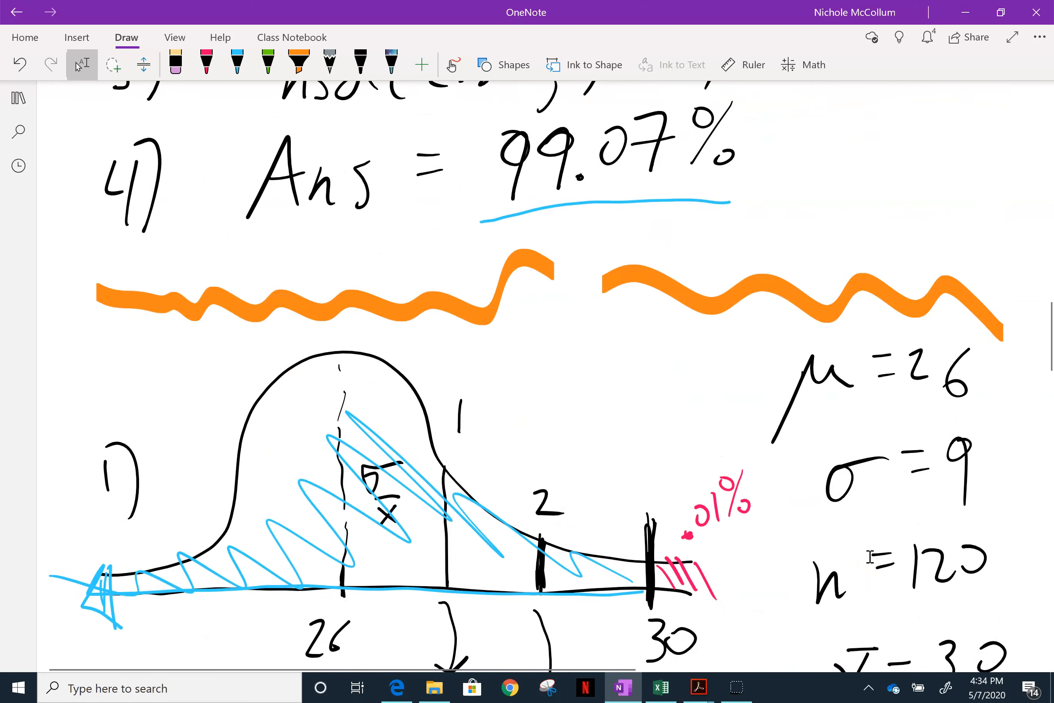
scroll(854, 558, down, 3)
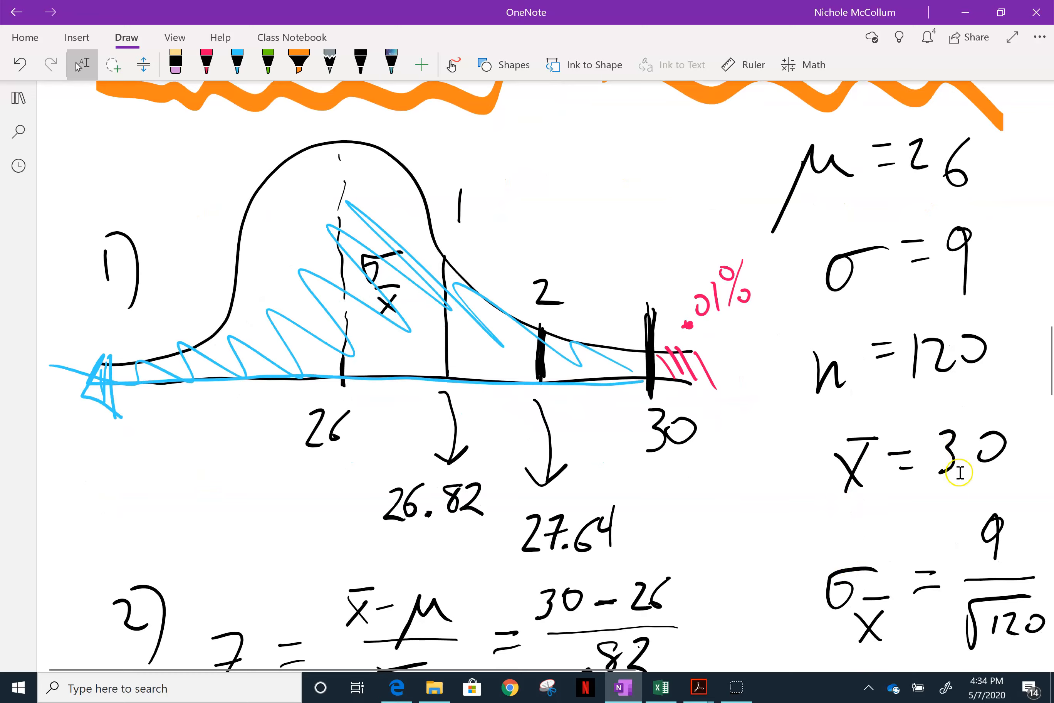
scroll(960, 473, down, 8)
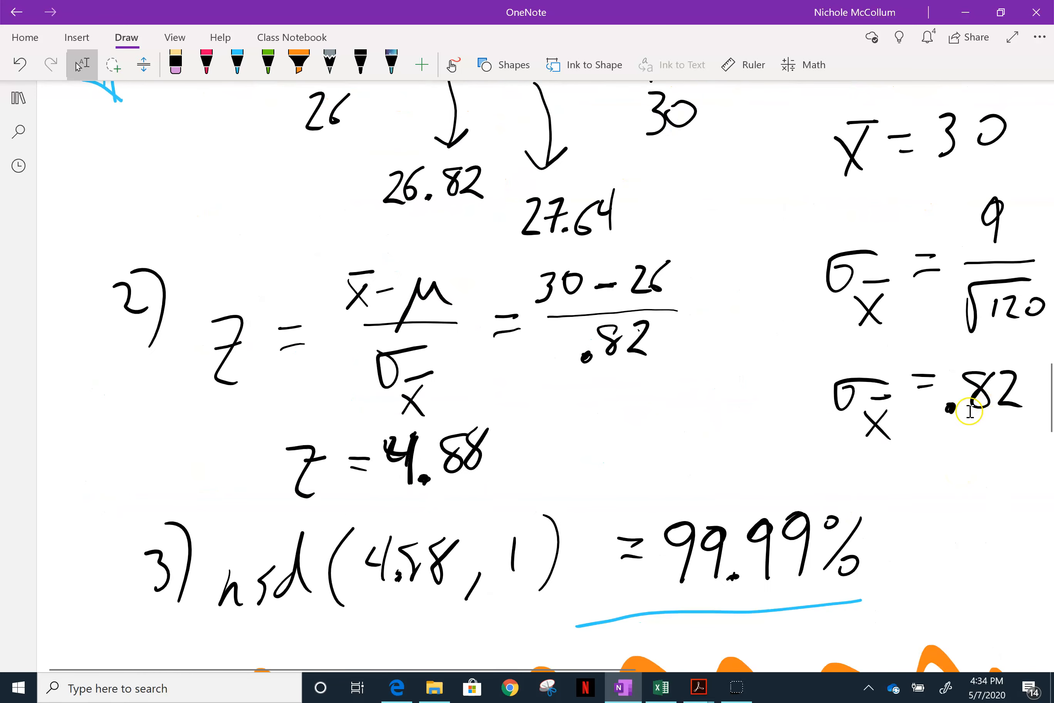
scroll(970, 412, down, 20)
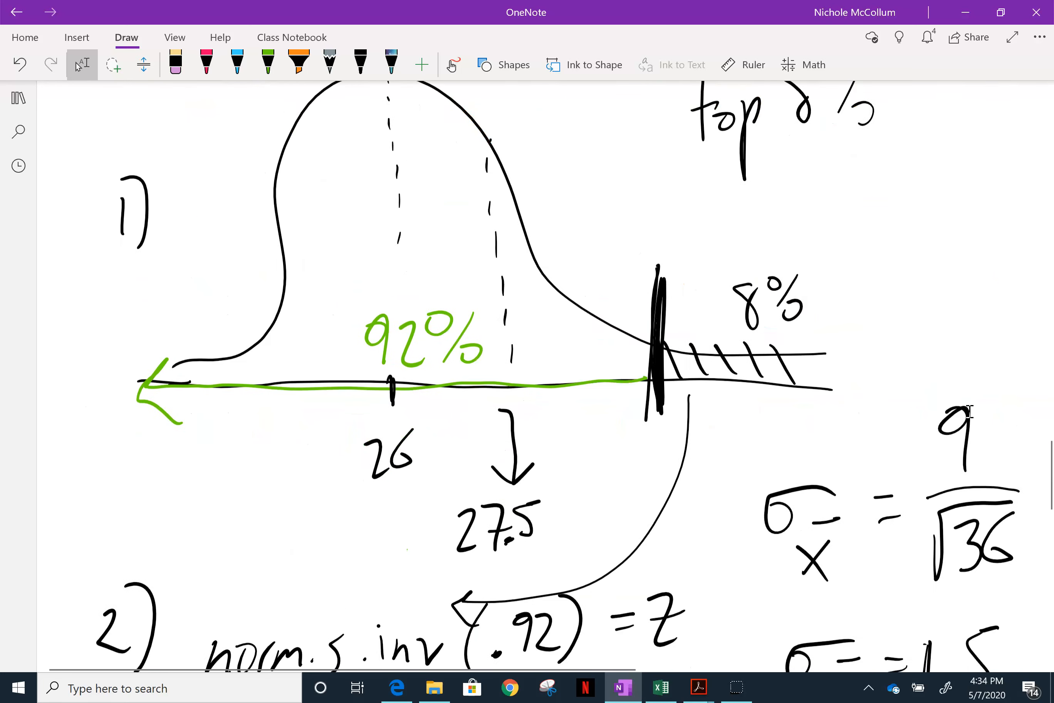
scroll(970, 411, down, 4)
scroll(970, 411, up, 20)
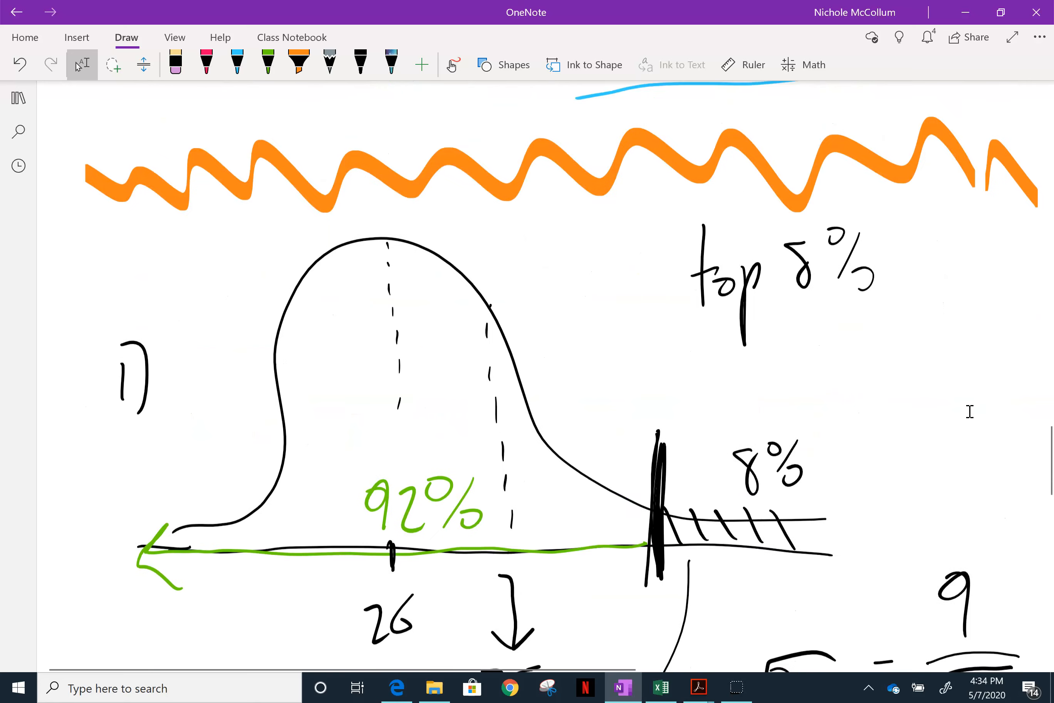
scroll(970, 411, up, 1)
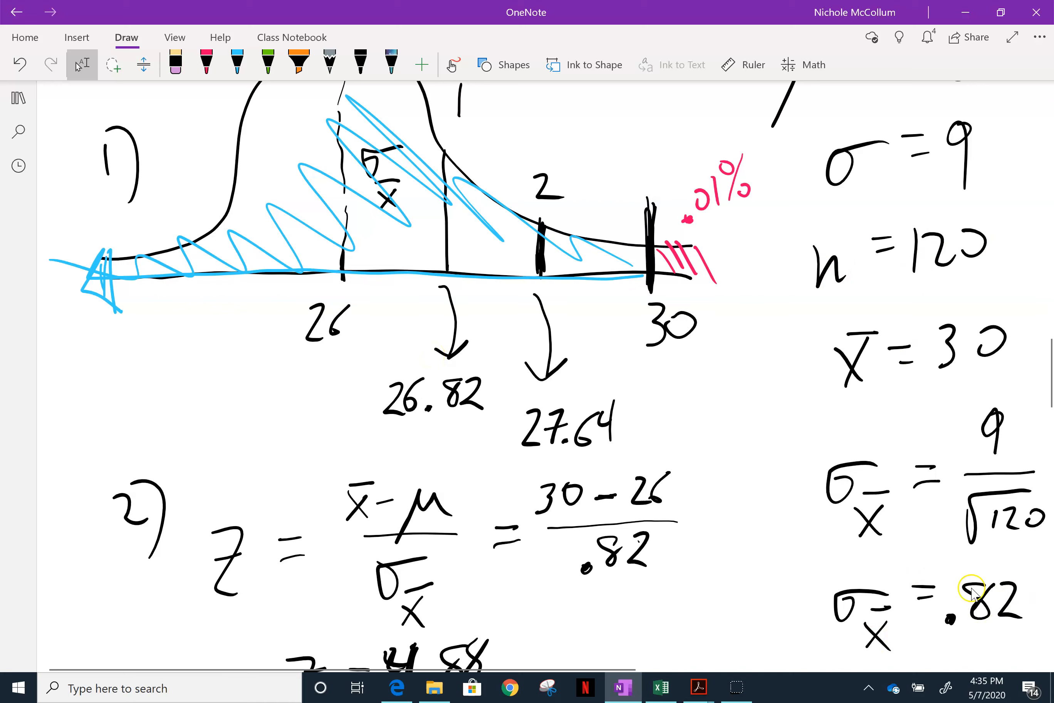
scroll(391, 249, up, 3)
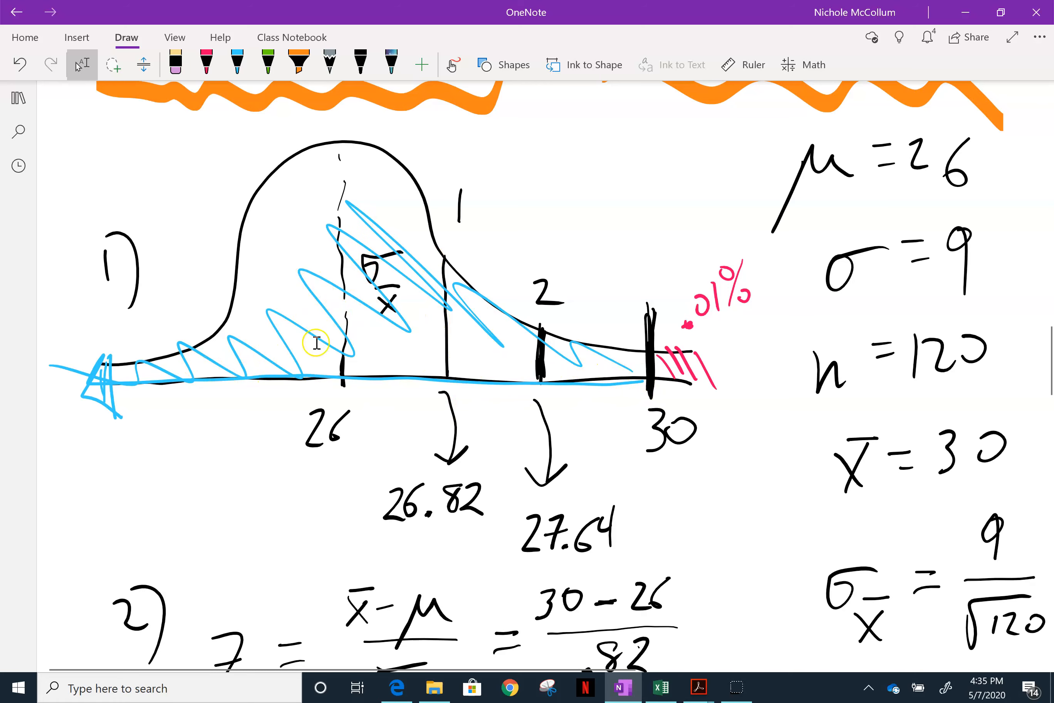
scroll(327, 414, down, 3)
scroll(327, 414, down, 3)
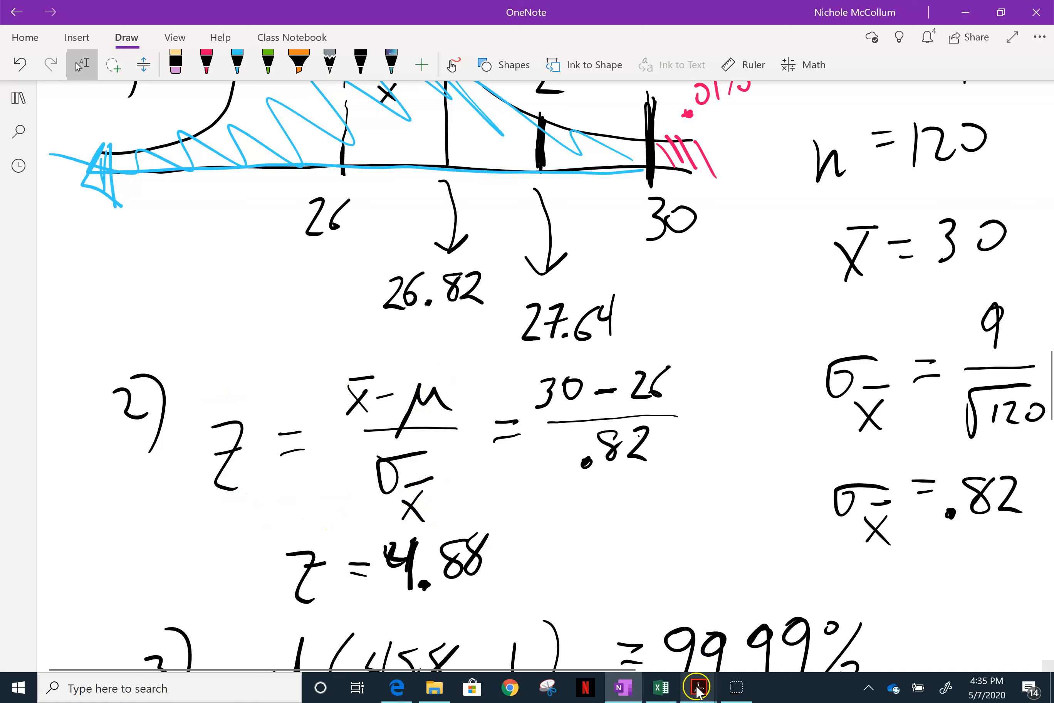
Consult the Sampling Distribution of the Mean formulas in Acrobat's fsheet2020.pdf and return to part e in OneNote.
mouse_move(698, 687)
click(618, 565)
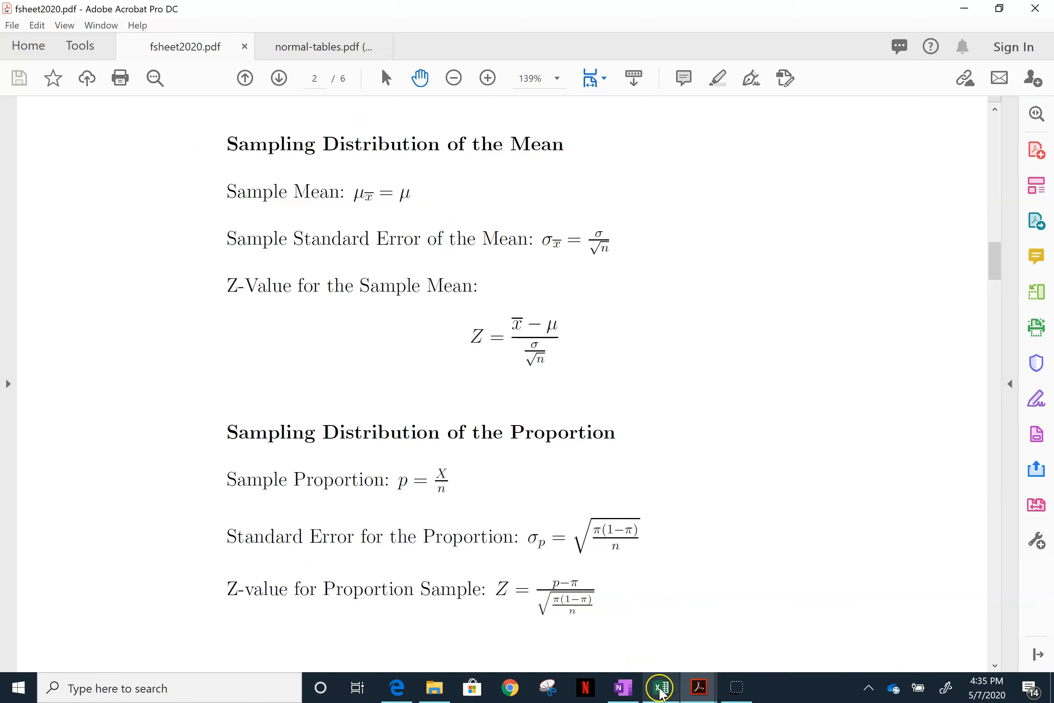
click(634, 693)
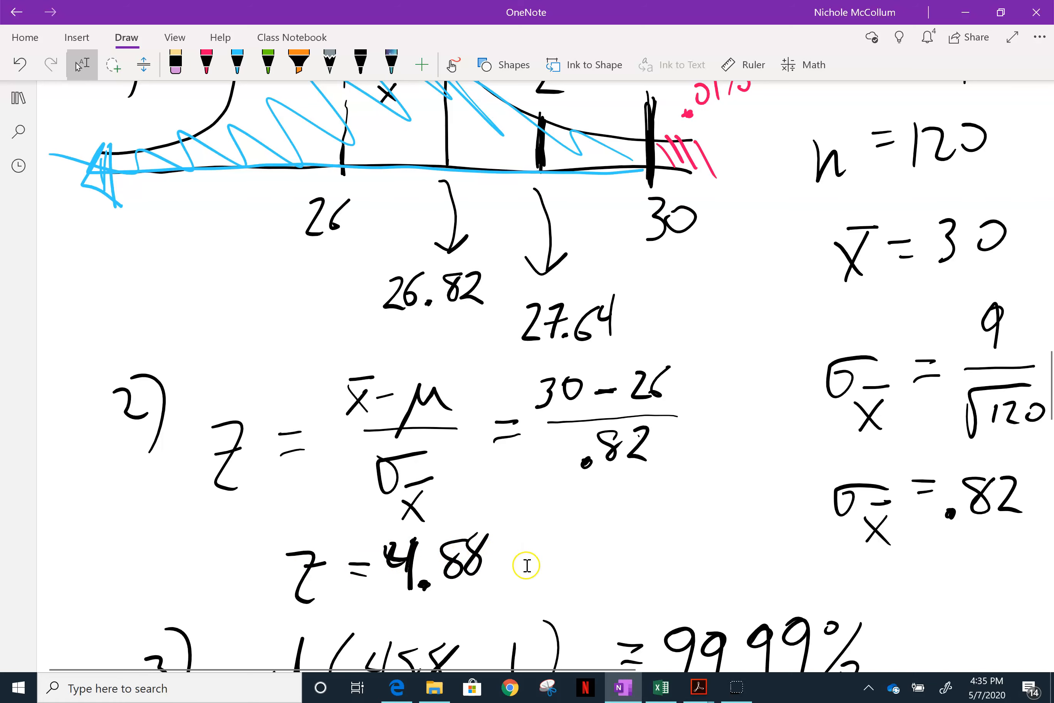
Review part e's curve cutoff at 30, the z-score in step 2) and the nsd probability in step 3).
scroll(527, 564, up, 3)
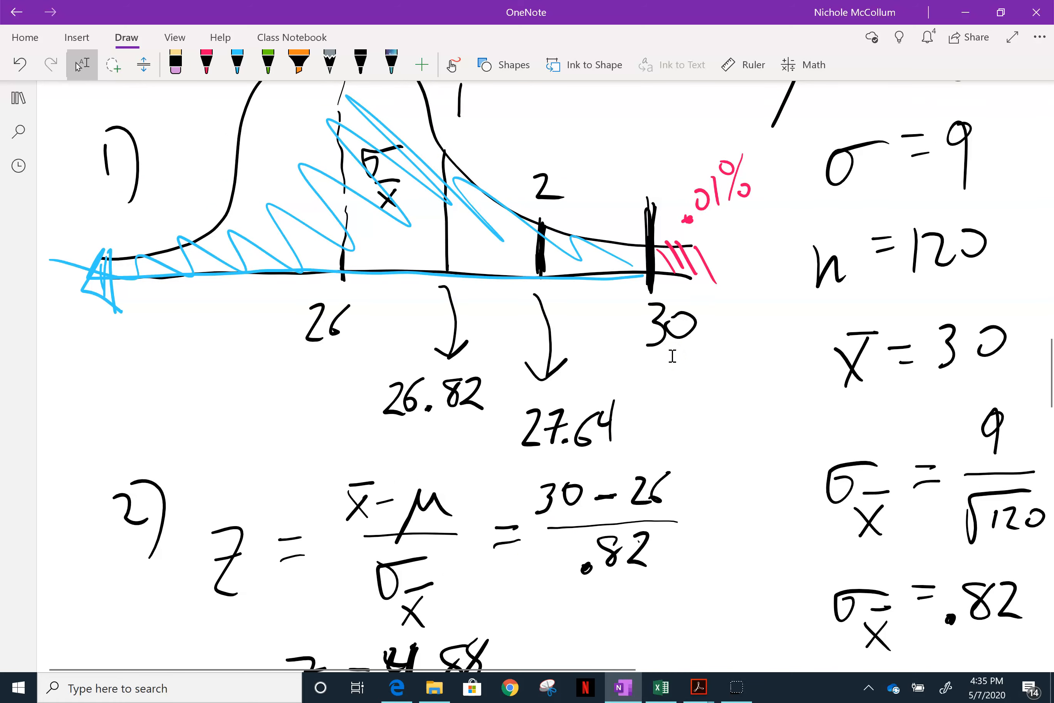
scroll(461, 601, down, 3)
scroll(534, 546, up, 3)
scroll(666, 397, down, 10)
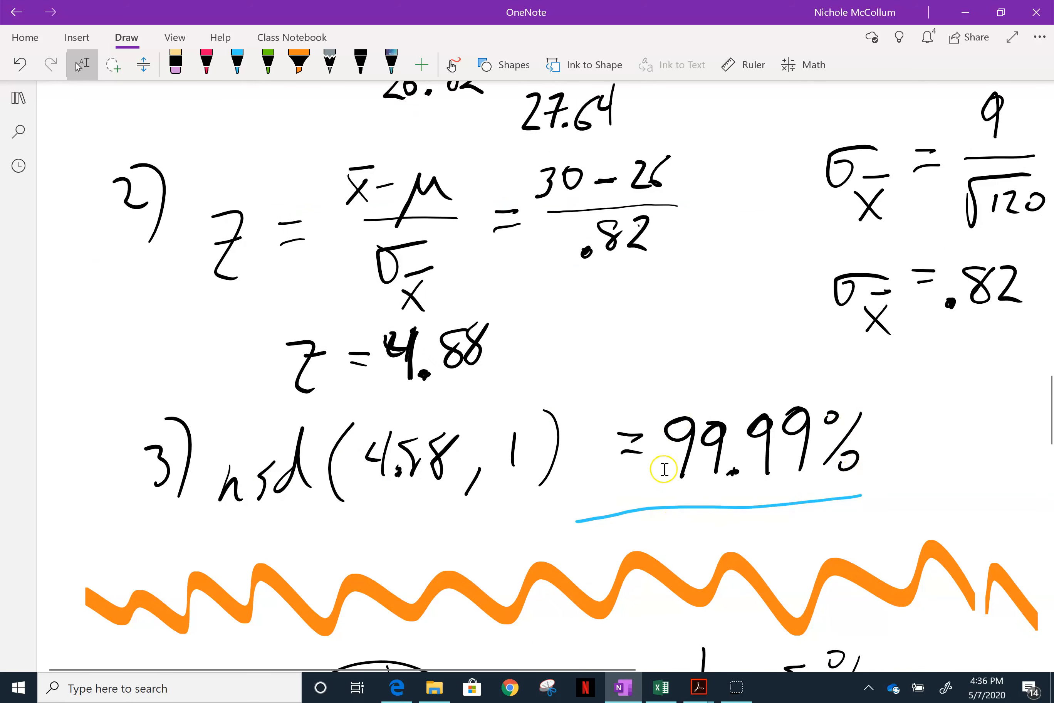
scroll(662, 449, up, 7)
scroll(672, 461, up, 6)
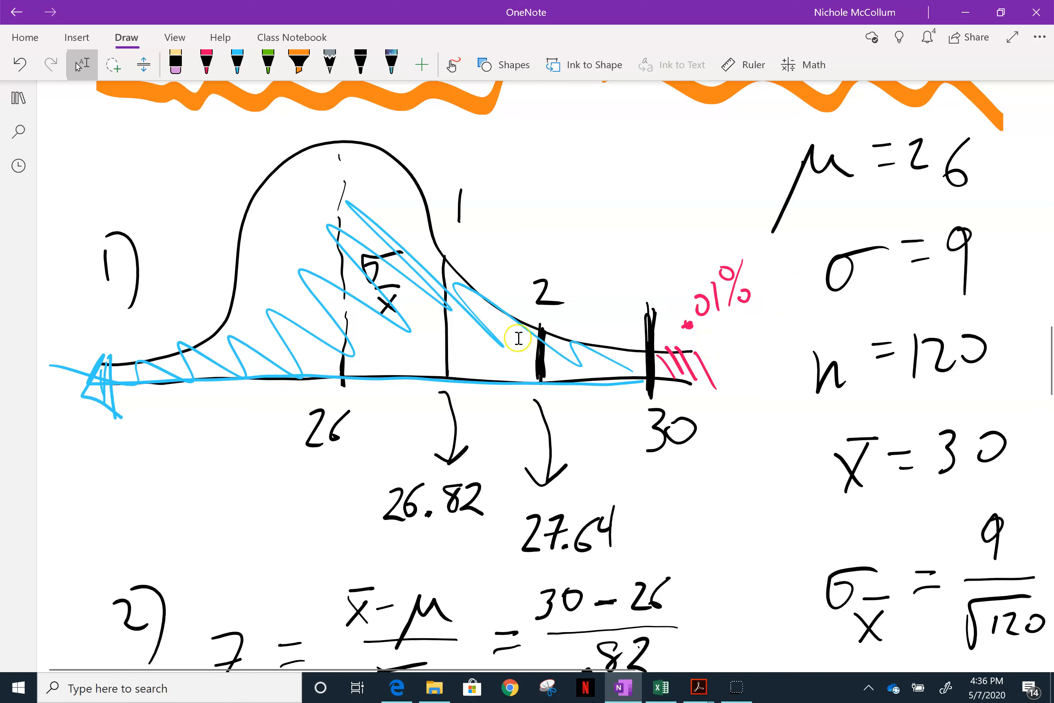
scroll(315, 364, down, 6)
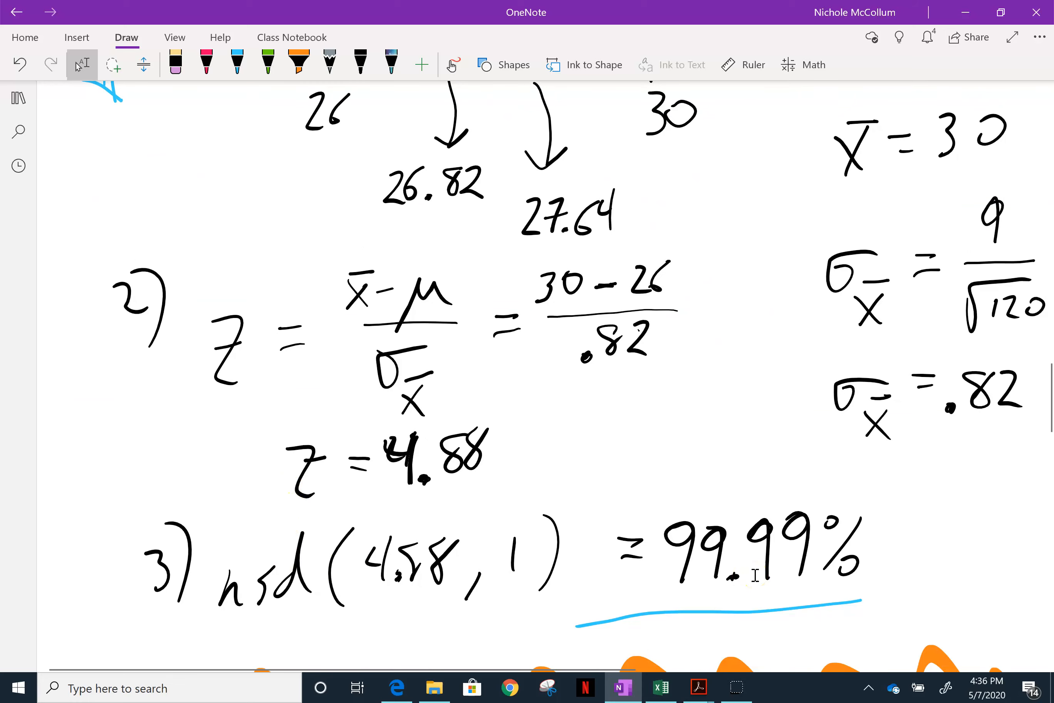
Switch to Excel and examine part e's inputs in row 10 and its z-score formula in F10.
click(664, 687)
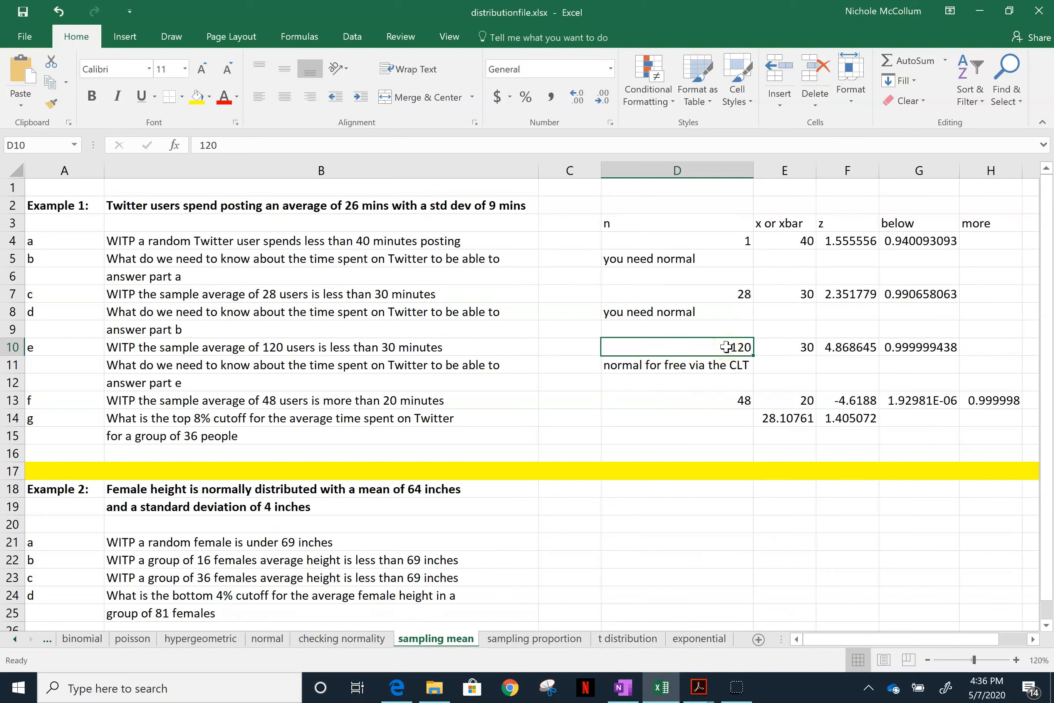
key(Right)
key(Right)
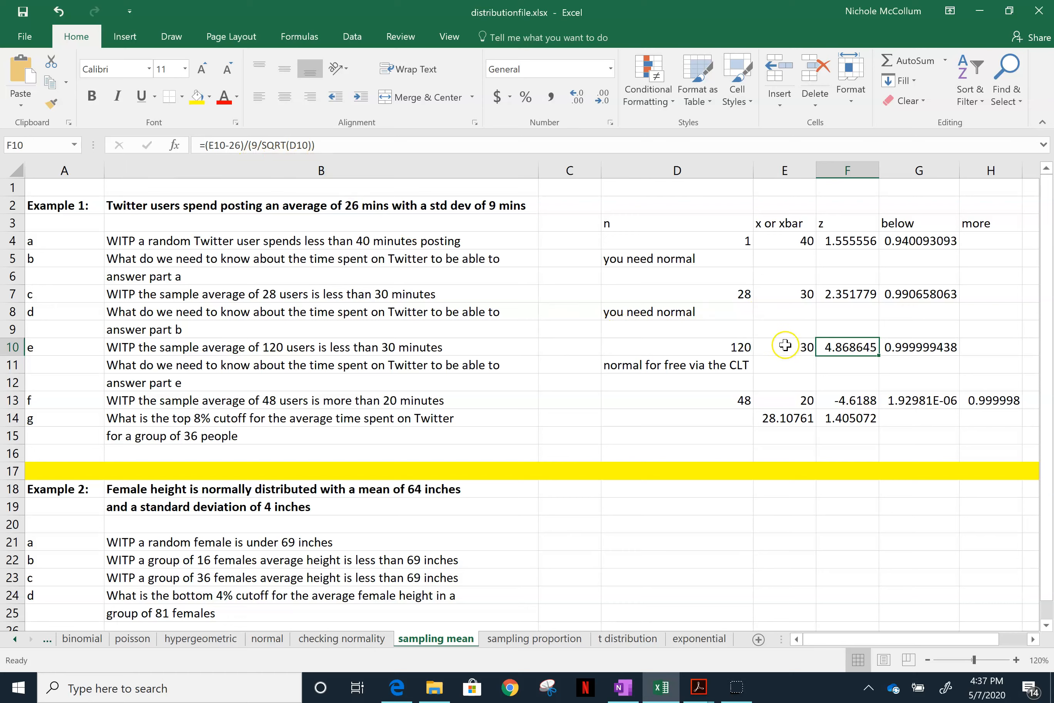
Examine part e's probability formula in G10 and recheck its sample size and sample mean inputs in row 10.
click(889, 348)
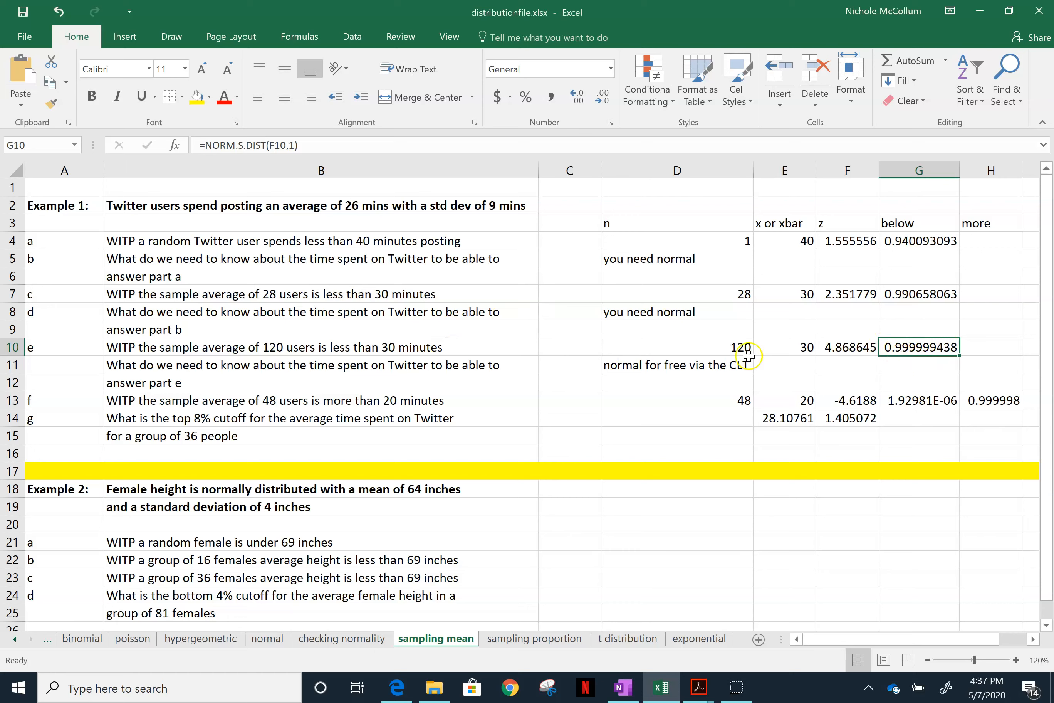
click(735, 346)
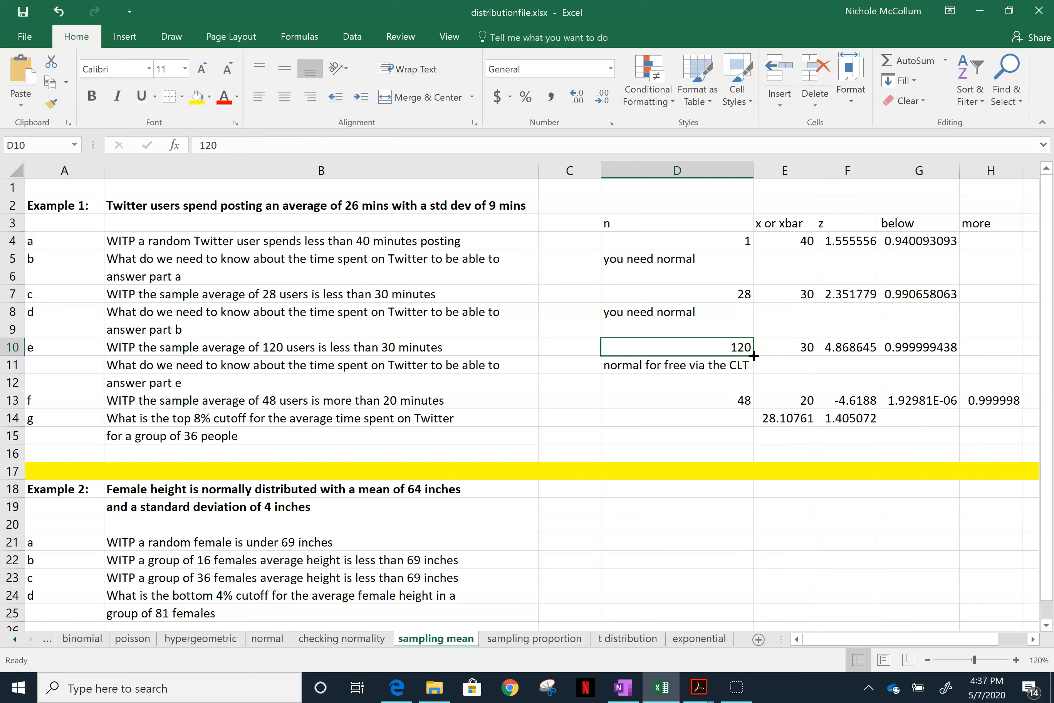
key(Right)
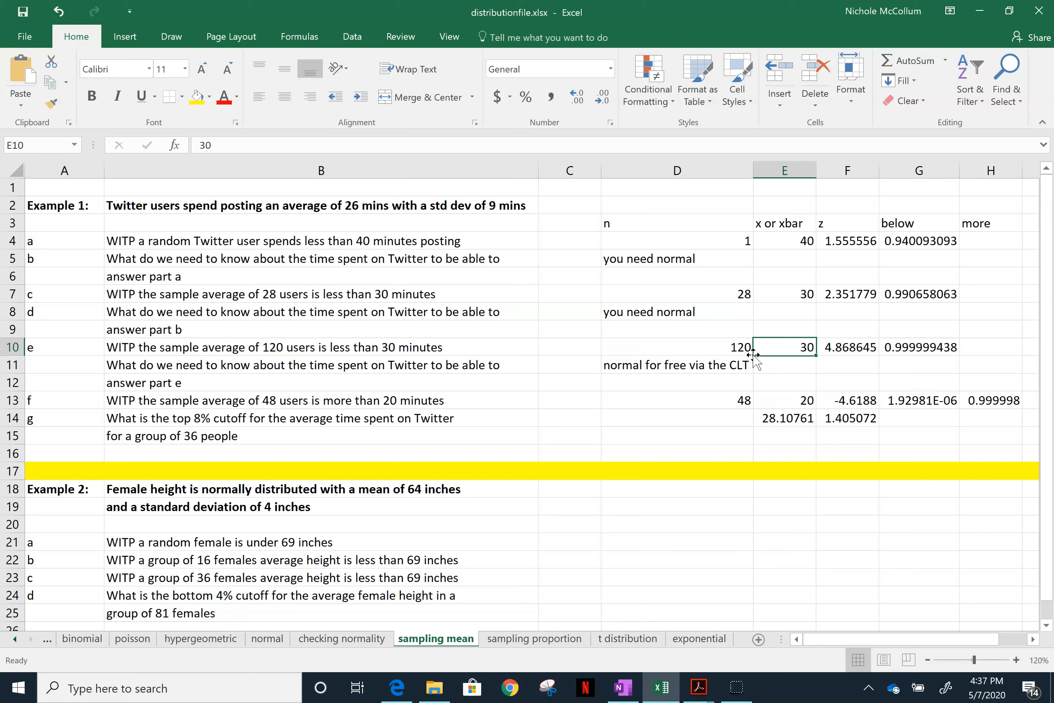
Examine part f's sample size and x-bar inputs in row 13 and its z-score formula in F13.
key(Down)
key(Down)
key(Down)
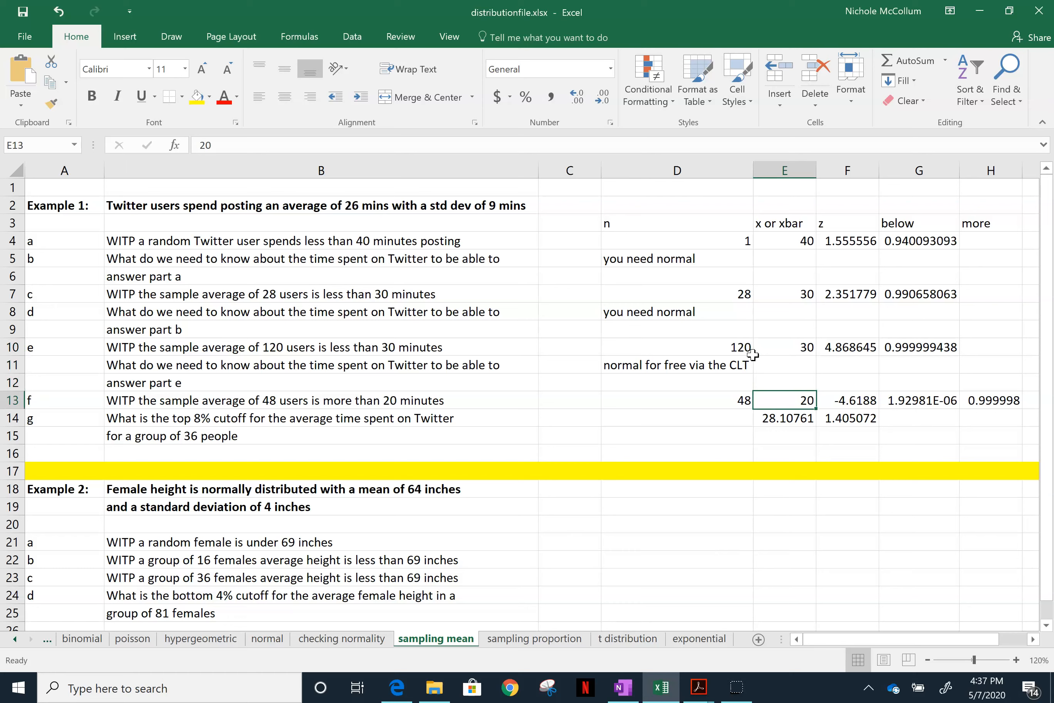
key(Left)
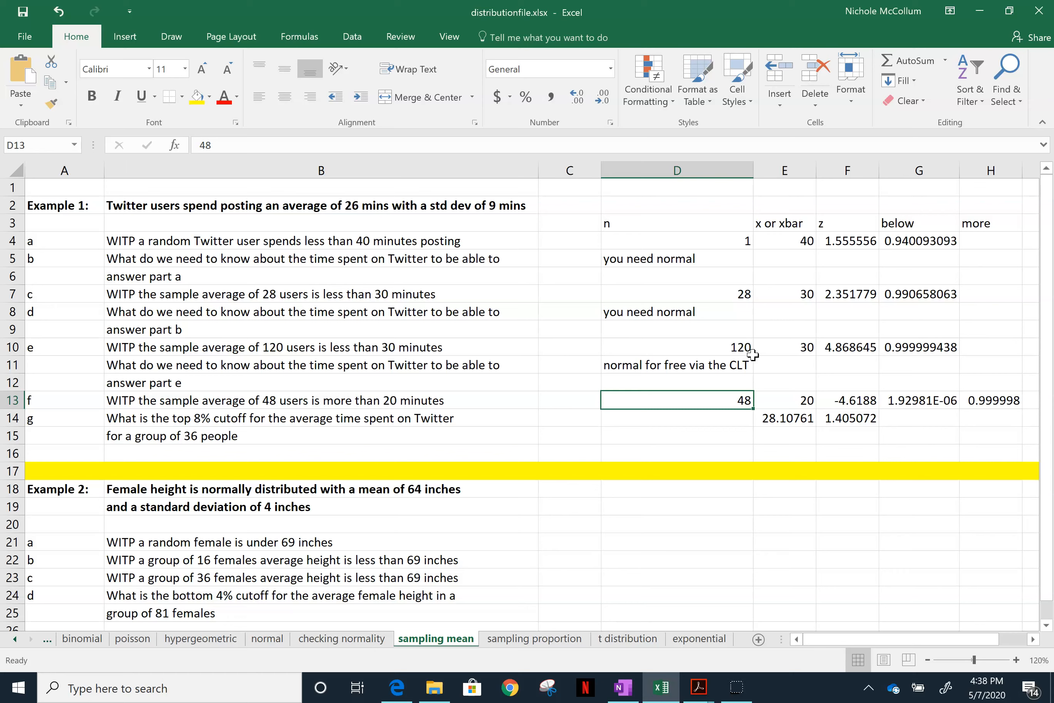
key(Right)
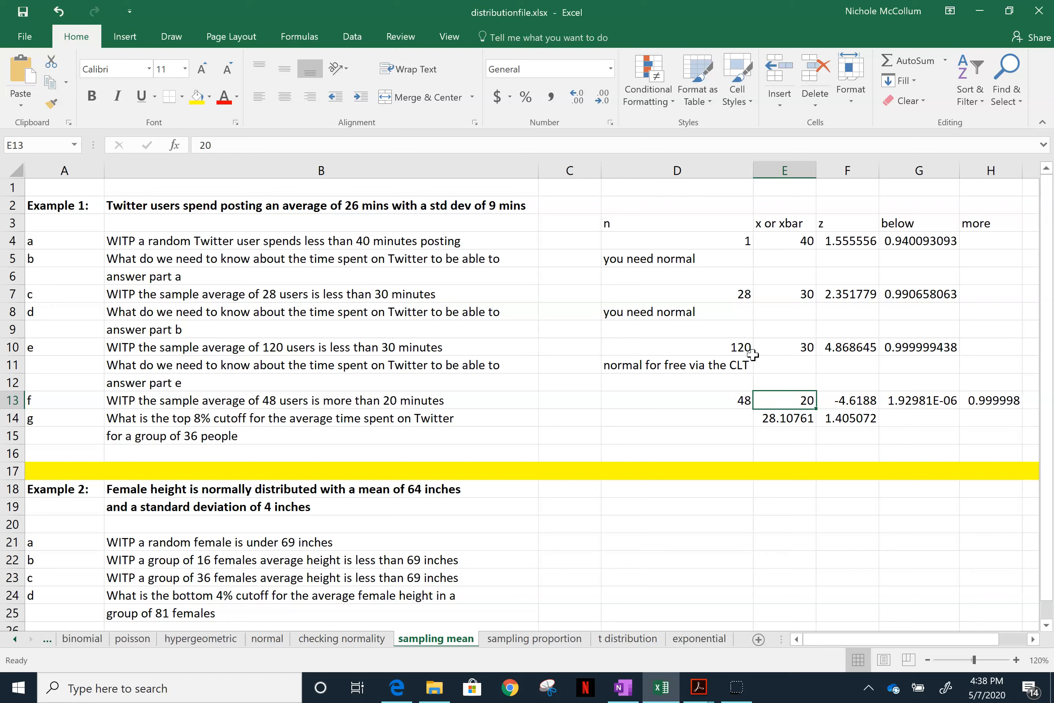
key(Right)
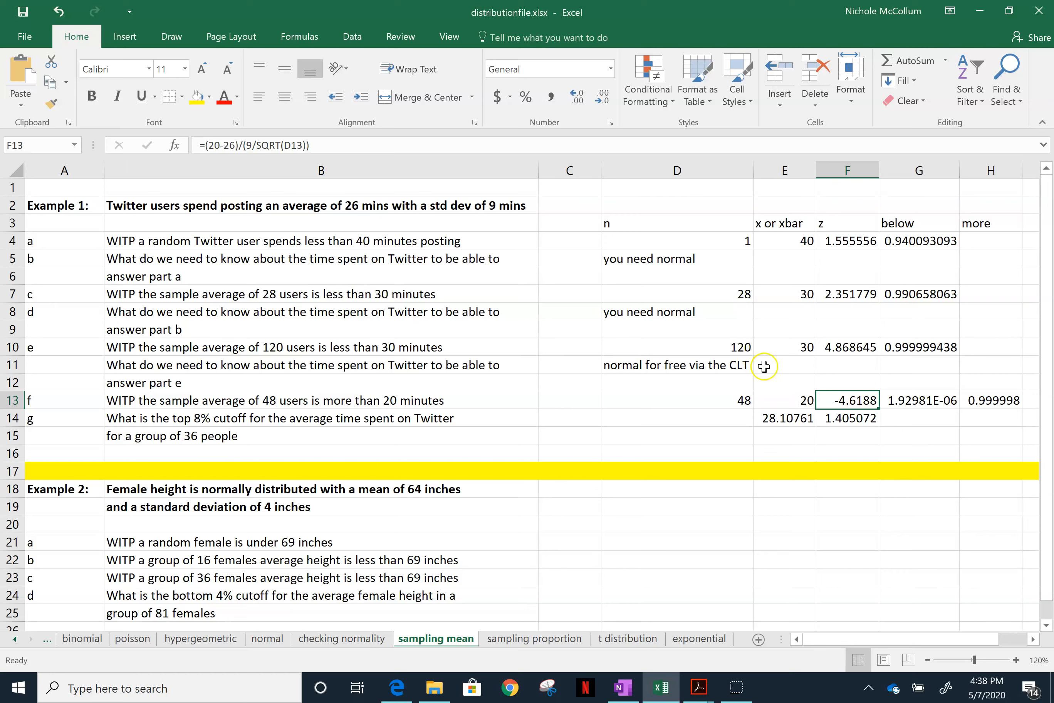
Trace part f's inputs in D13 and E13 through the z-score to the NORM.S.DIST formula in G13.
click(785, 404)
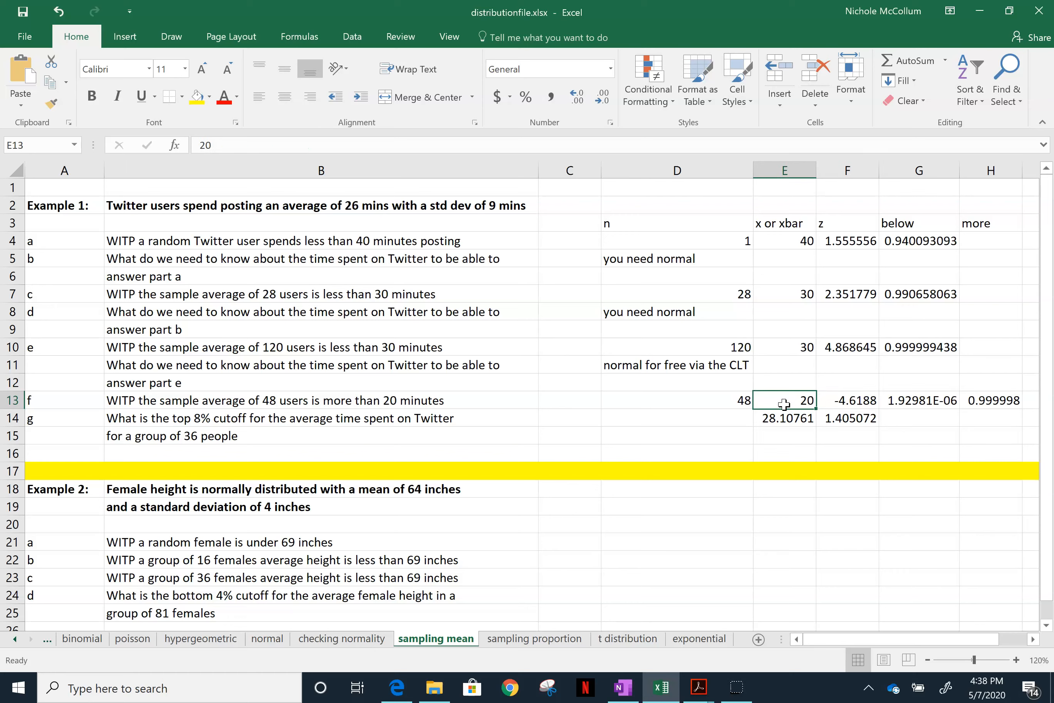
key(Left)
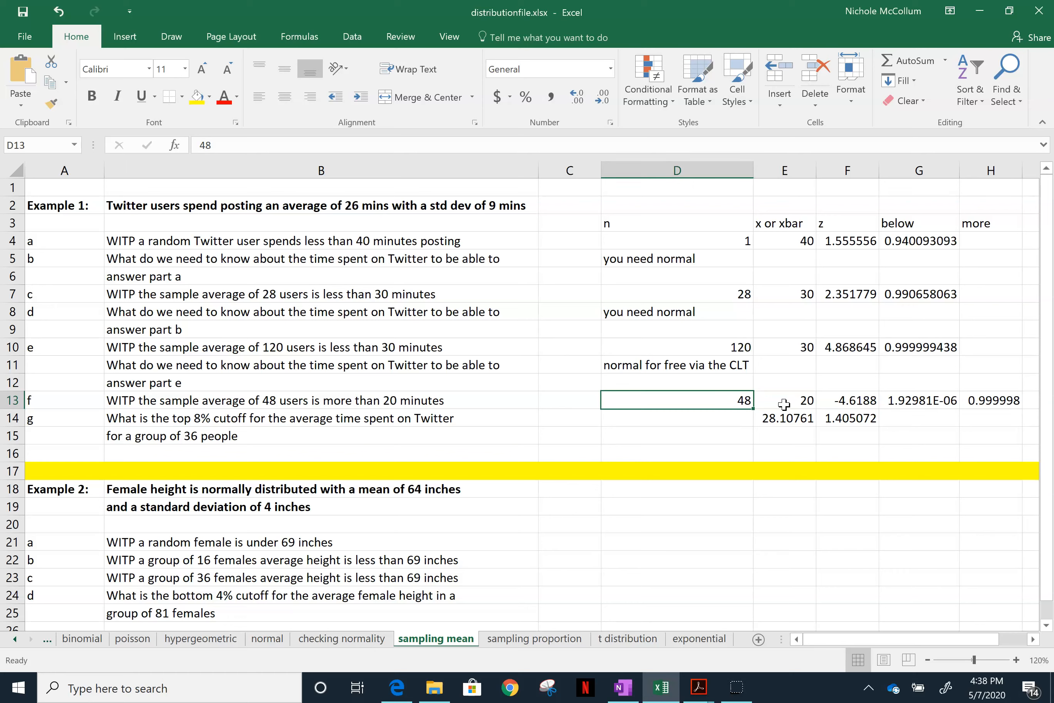
click(785, 404)
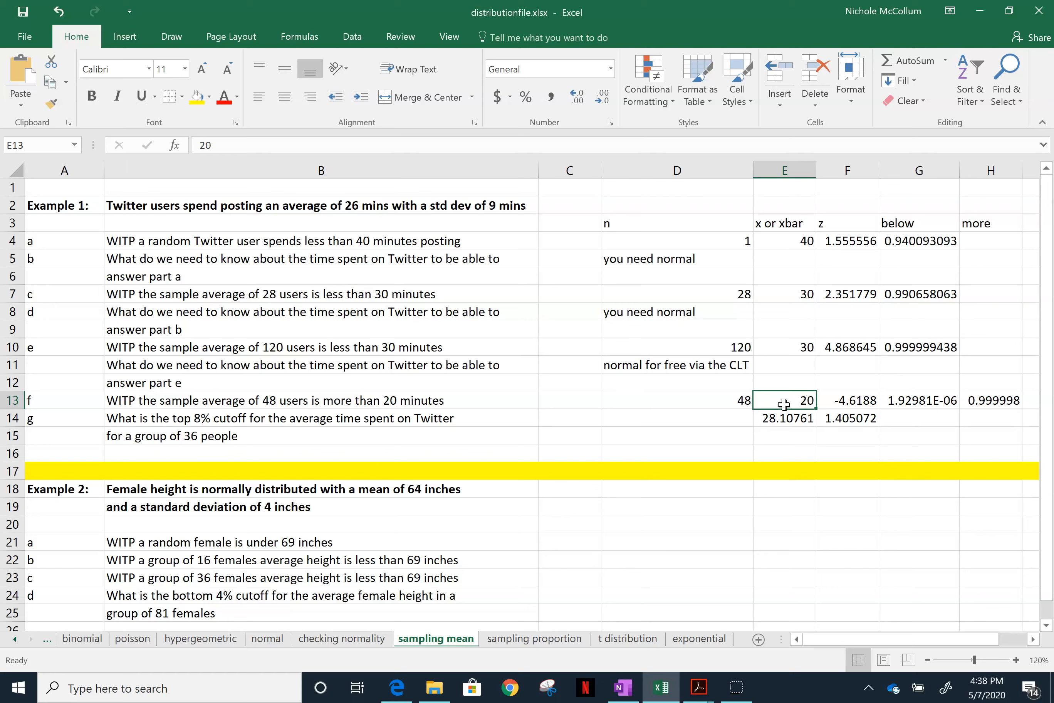
key(Right)
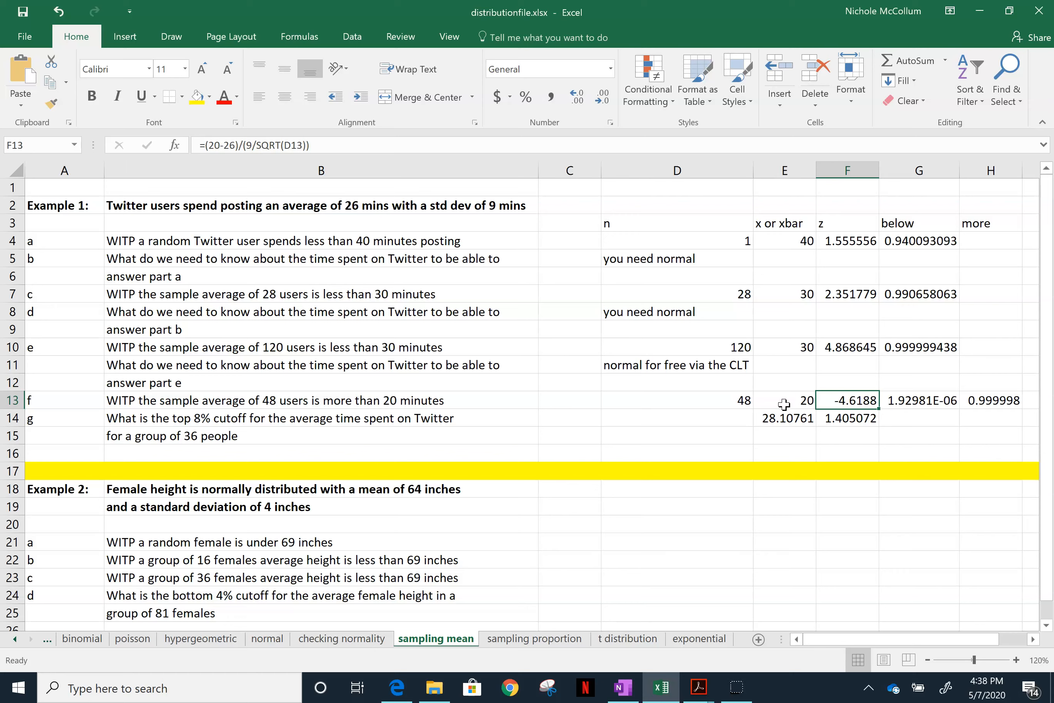
key(Right)
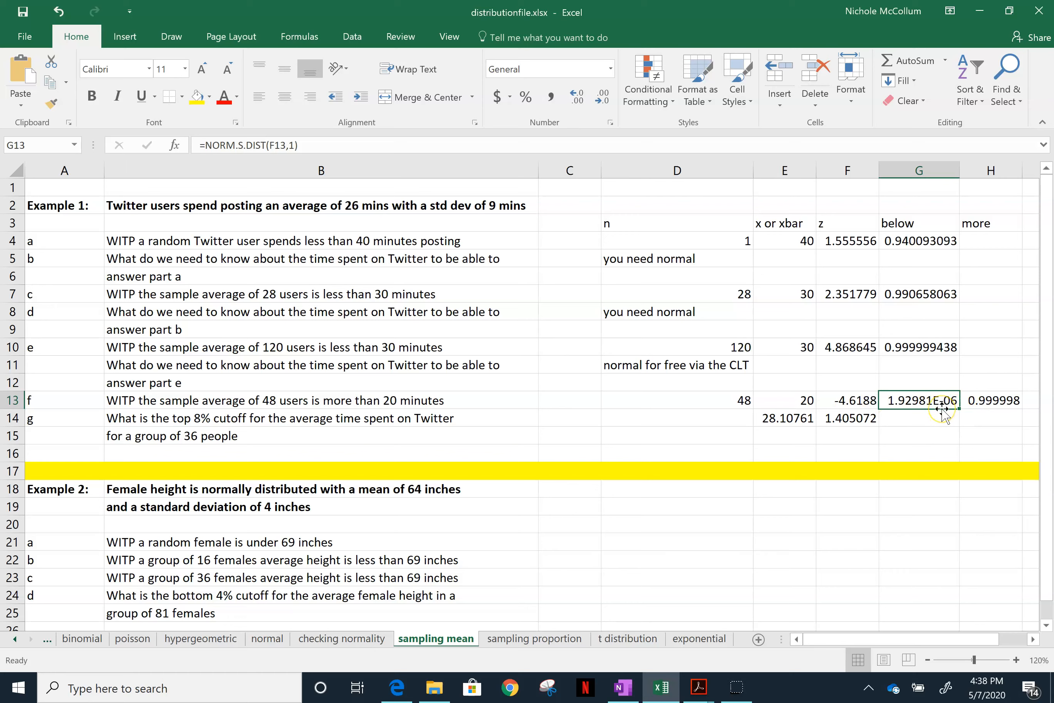
Compare part f's z-score in F13 with the below probability in G13 and the complement formula in H13.
key(Left)
key(Right)
key(Left)
key(Right)
key(Left)
key(Left)
key(Right)
key(Right)
click(1004, 400)
key(Left)
click(1000, 408)
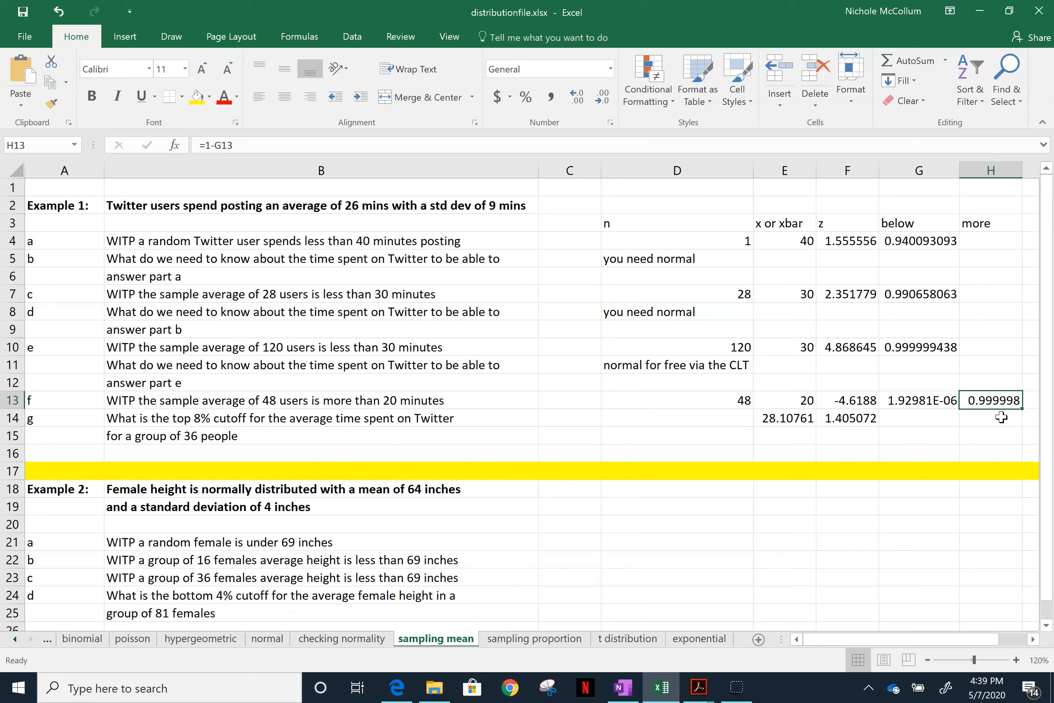
Retrace part f's full calculation across row 13, from the sample size to the more-than probability in H13.
click(734, 398)
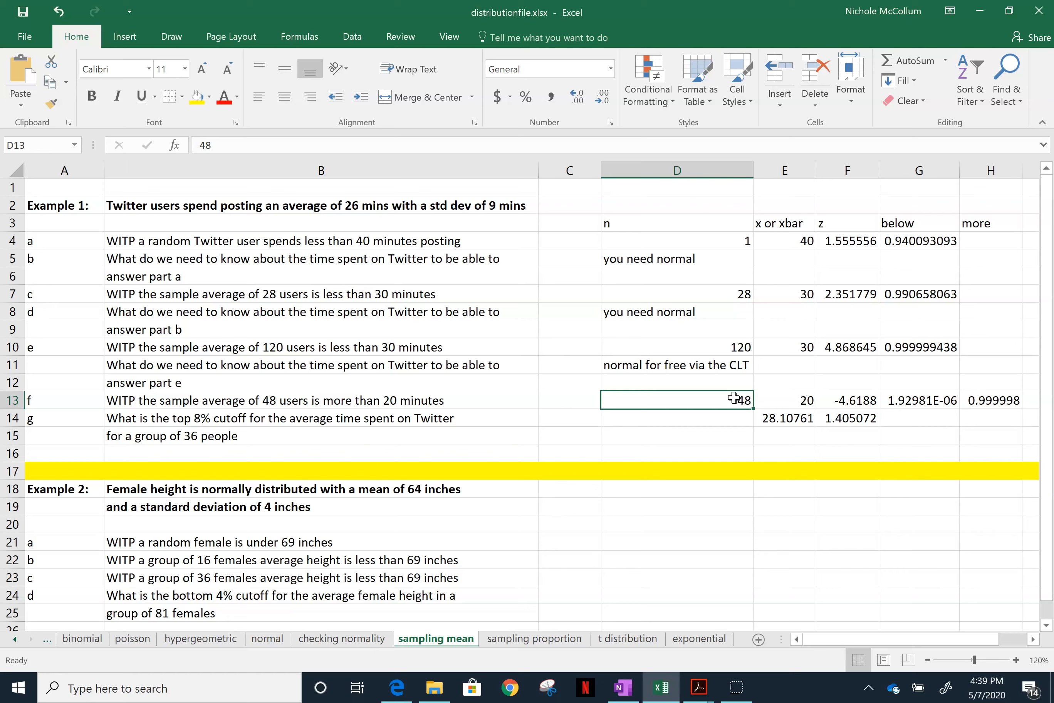
key(Right)
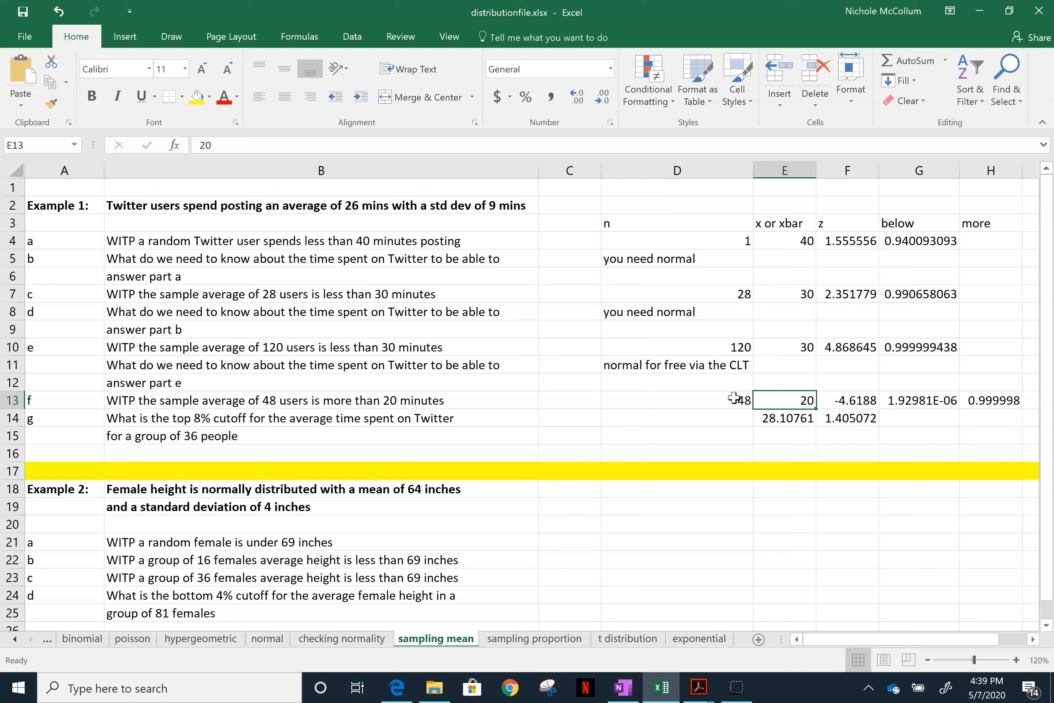
key(Right)
key(Right)
key(Right)
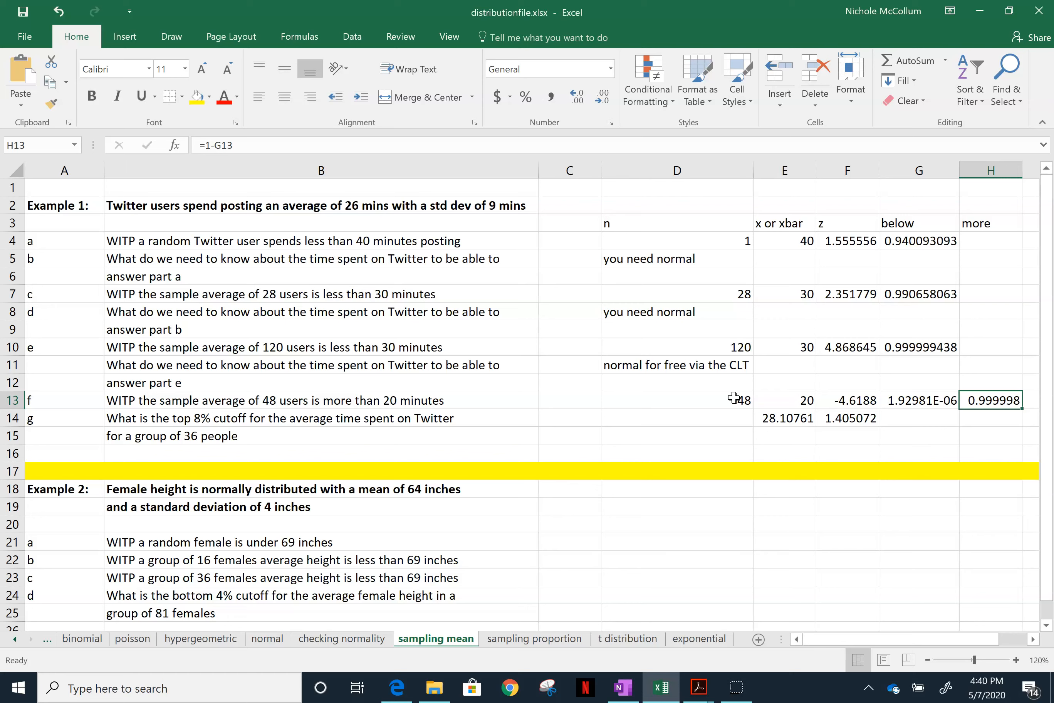
Check part a's sample size and compare the x or xbar values of the probability questions down column E.
click(737, 240)
click(774, 239)
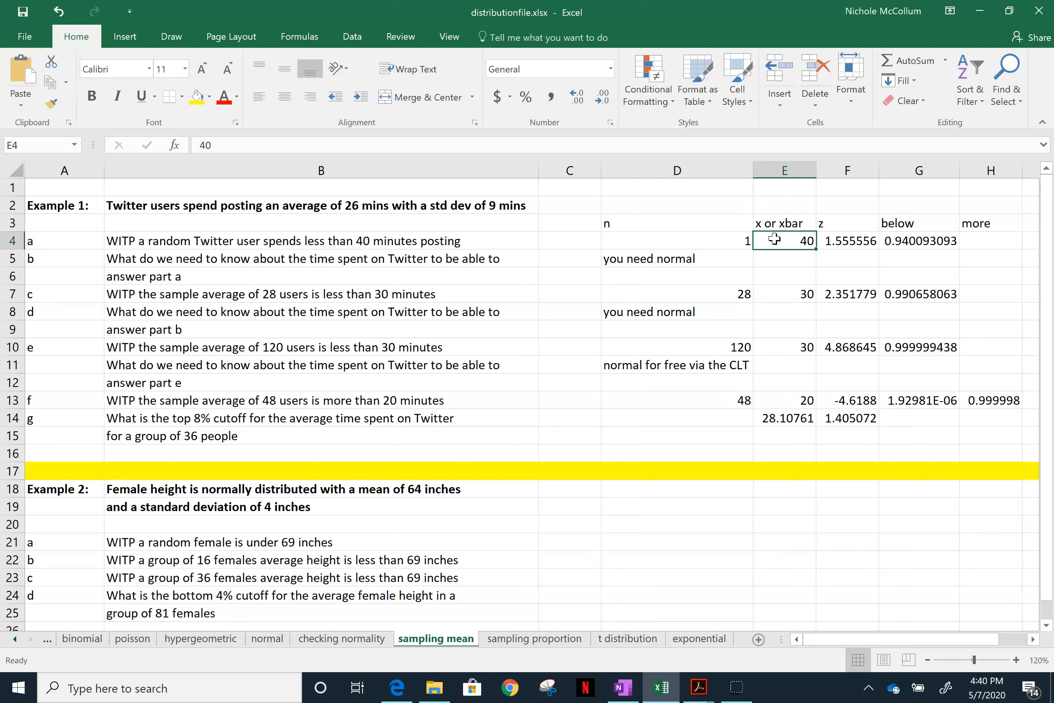
click(789, 295)
key(Down)
key(Down)
key(Down)
key(Down)
key(Down)
key(Down)
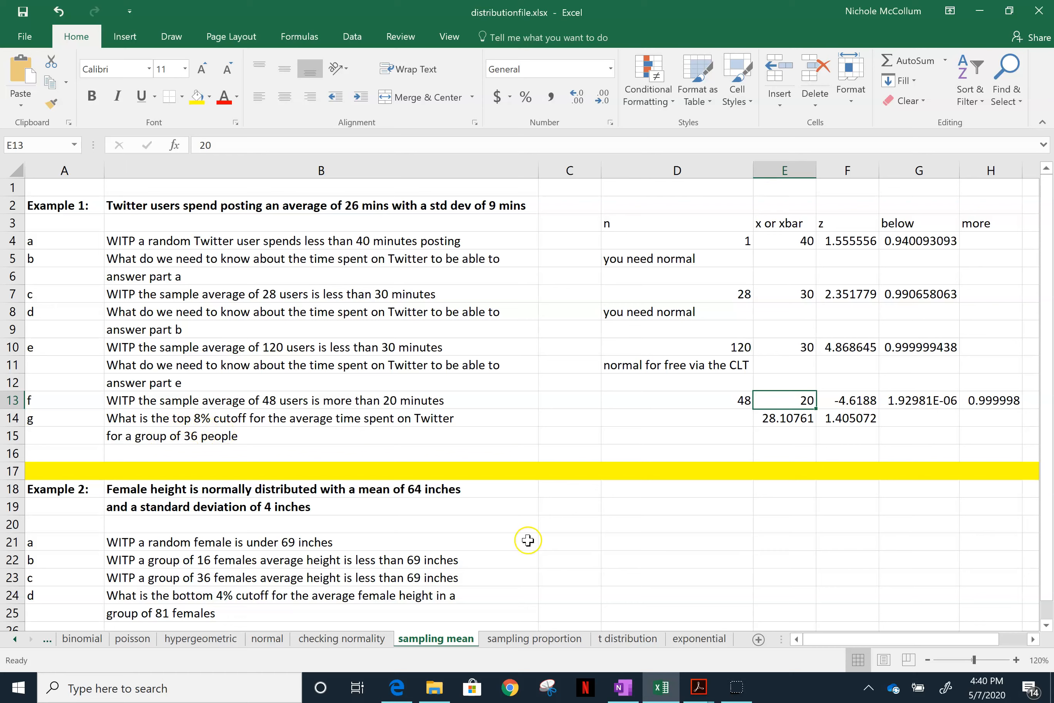
Switch to OneNote and review part g's top 8% curve and its standard error for 36 people.
click(623, 687)
scroll(659, 481, down, 12)
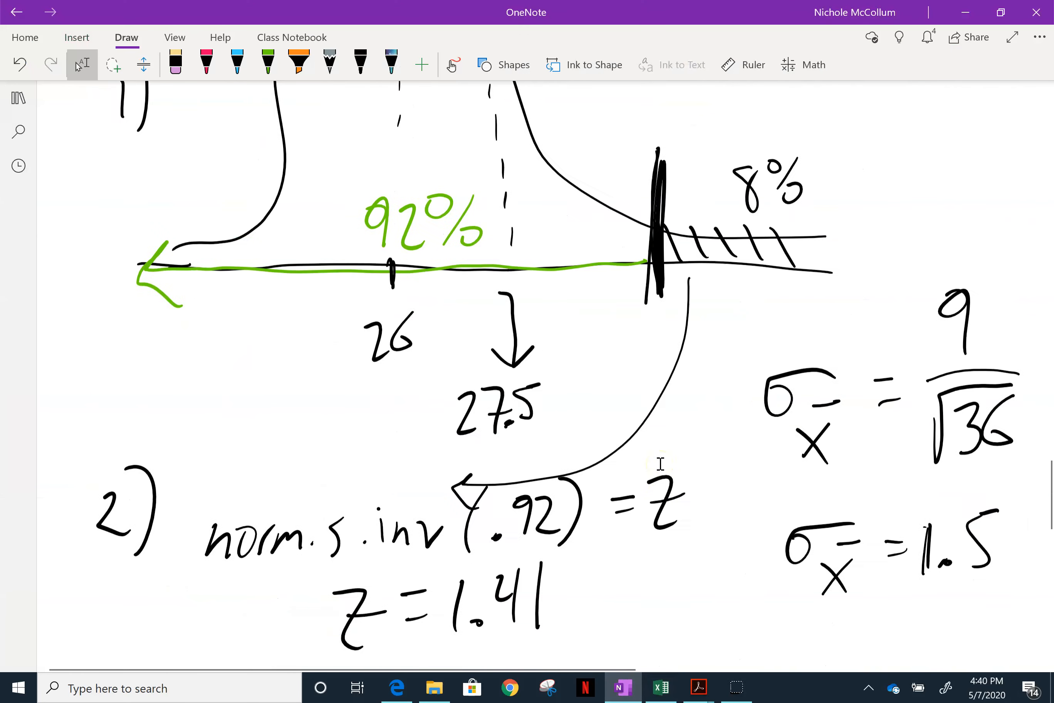
scroll(659, 464, up, 3)
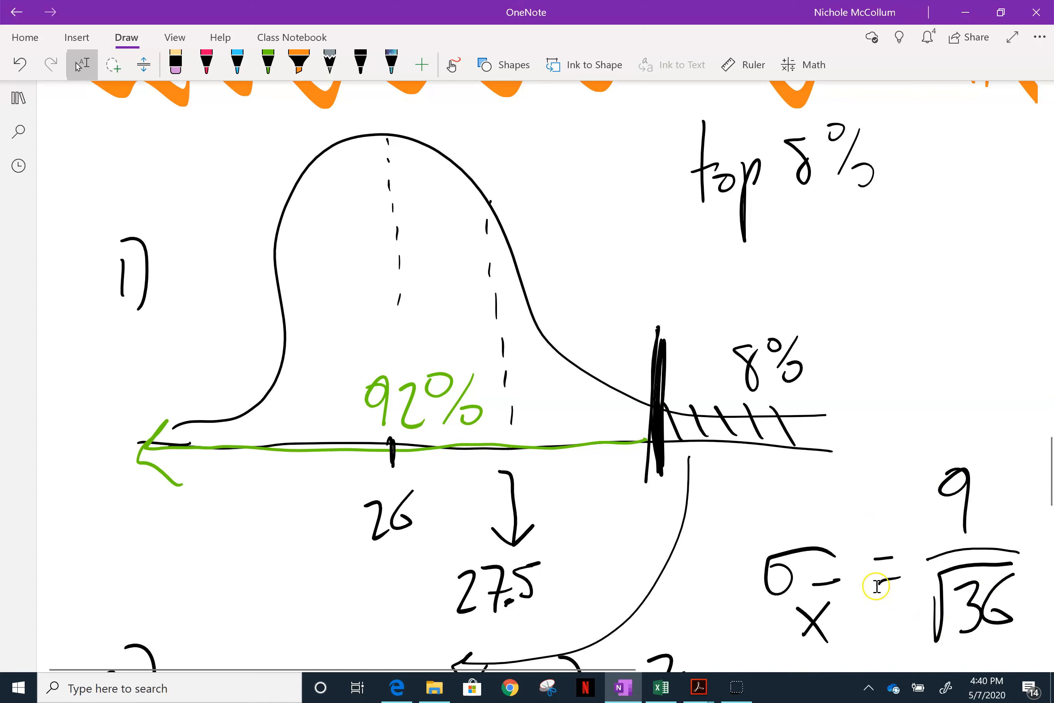
scroll(937, 553, down, 2)
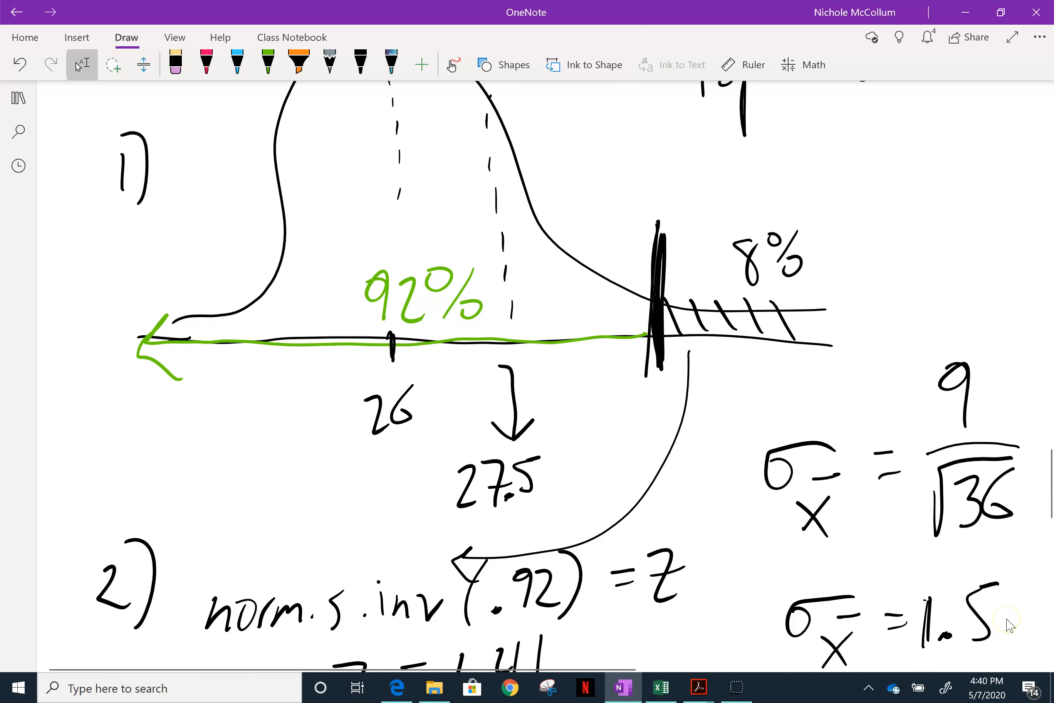
scroll(387, 384, up, 2)
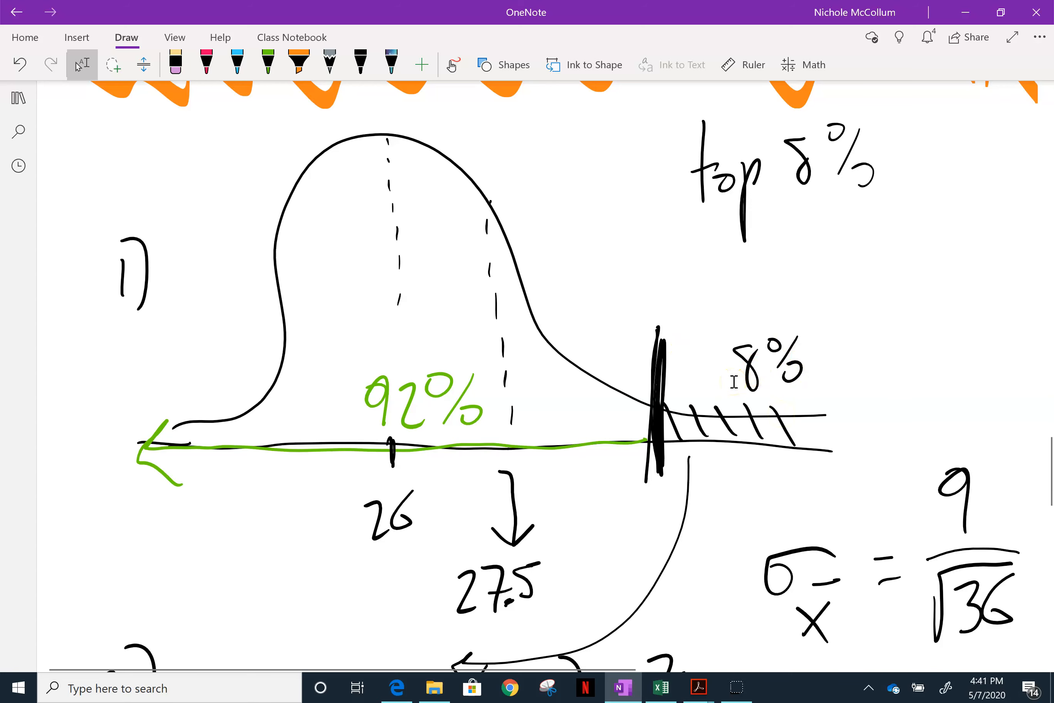
Review how part g's 92% area below the cutoff leads to norm.s.inv(.92) in step 2).
scroll(734, 382, down, 3)
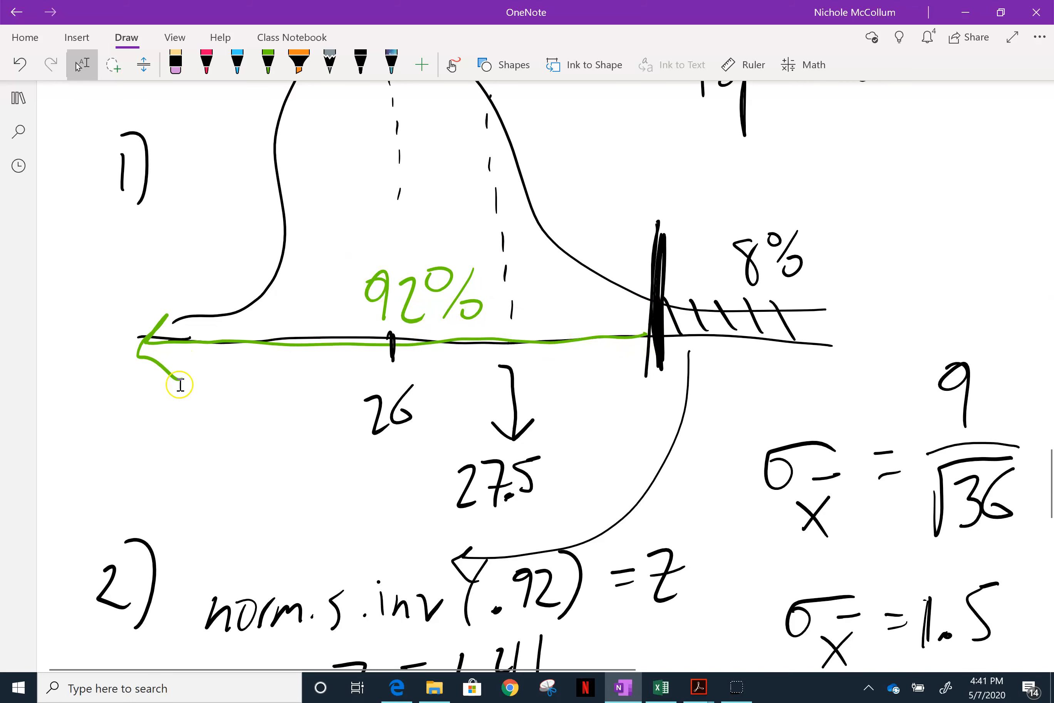
scroll(180, 385, down, 2)
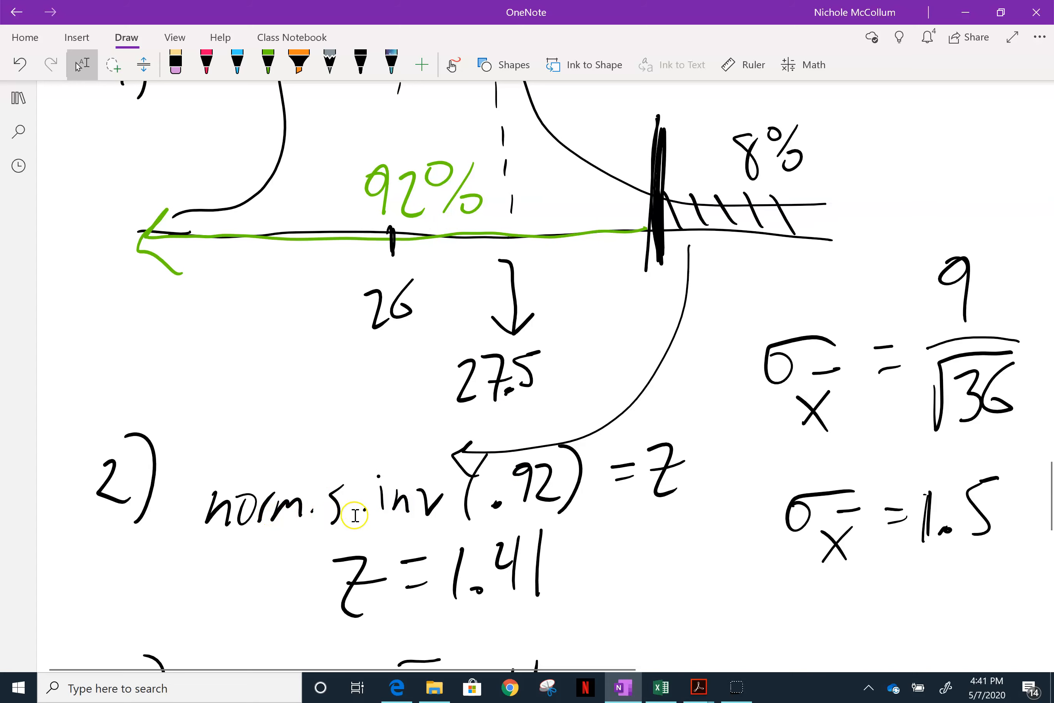
scroll(490, 513, up, 3)
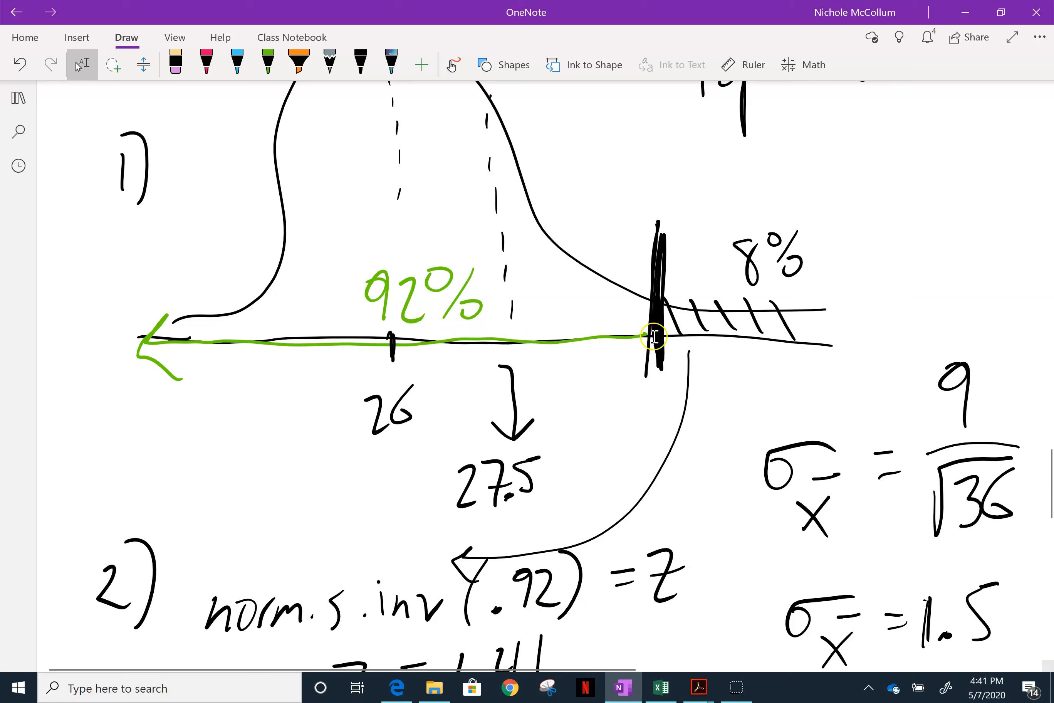
scroll(205, 362, down, 3)
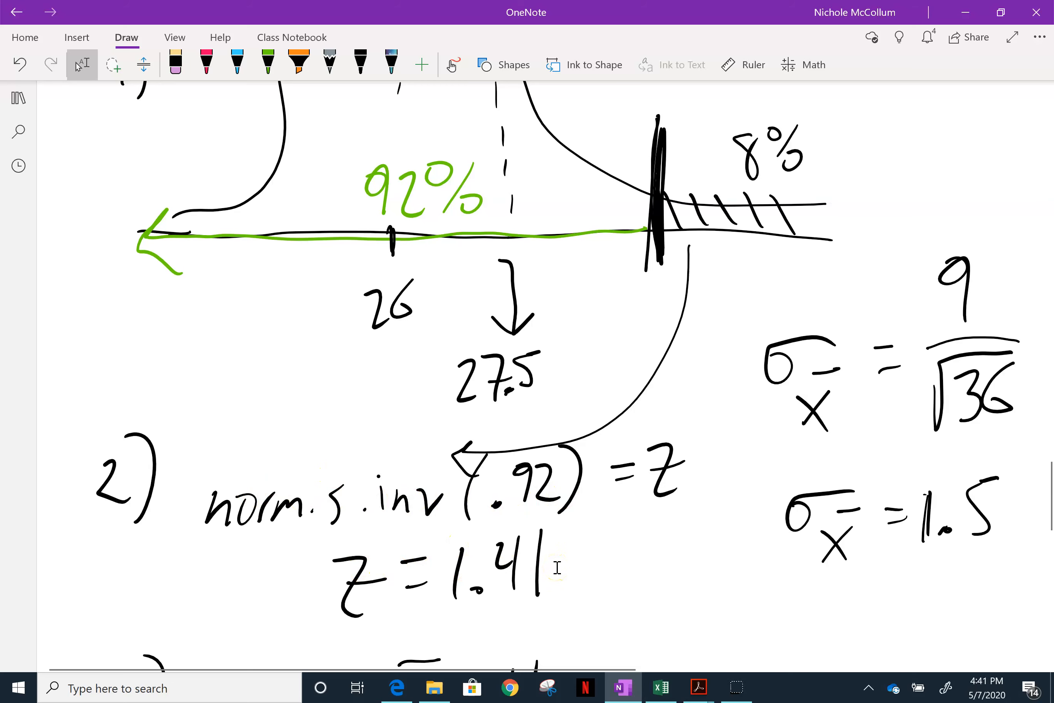
Look up the z-score for an area near .92 in Acrobat's normal-tables.pdf and return to part g in OneNote.
mouse_move(734, 691)
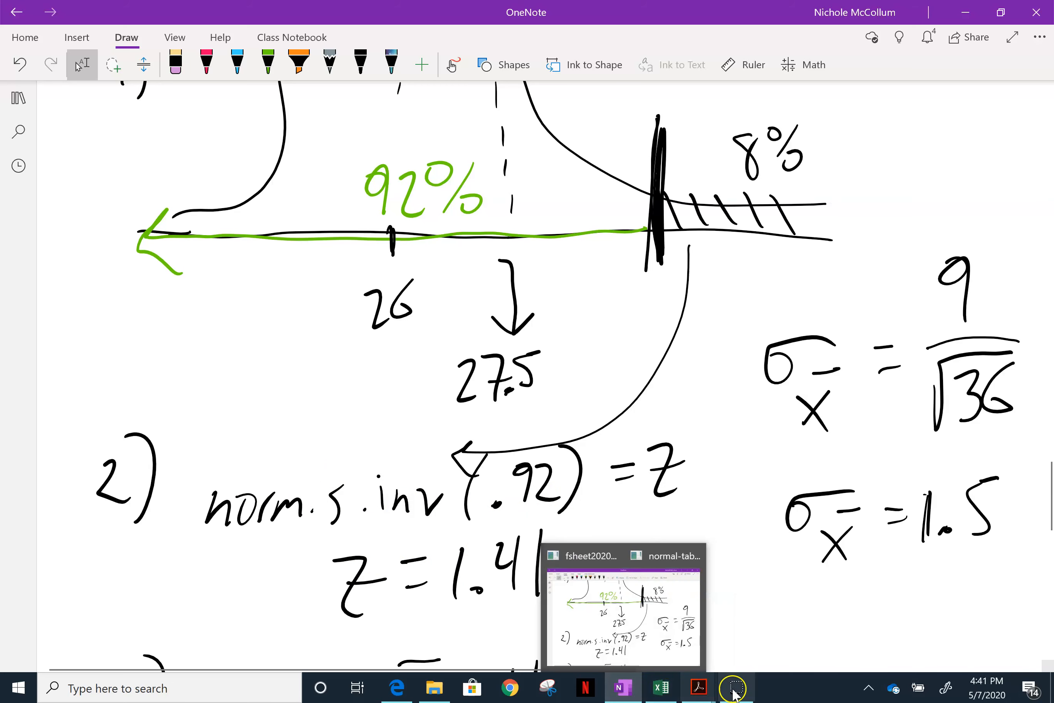
mouse_move(697, 693)
click(711, 616)
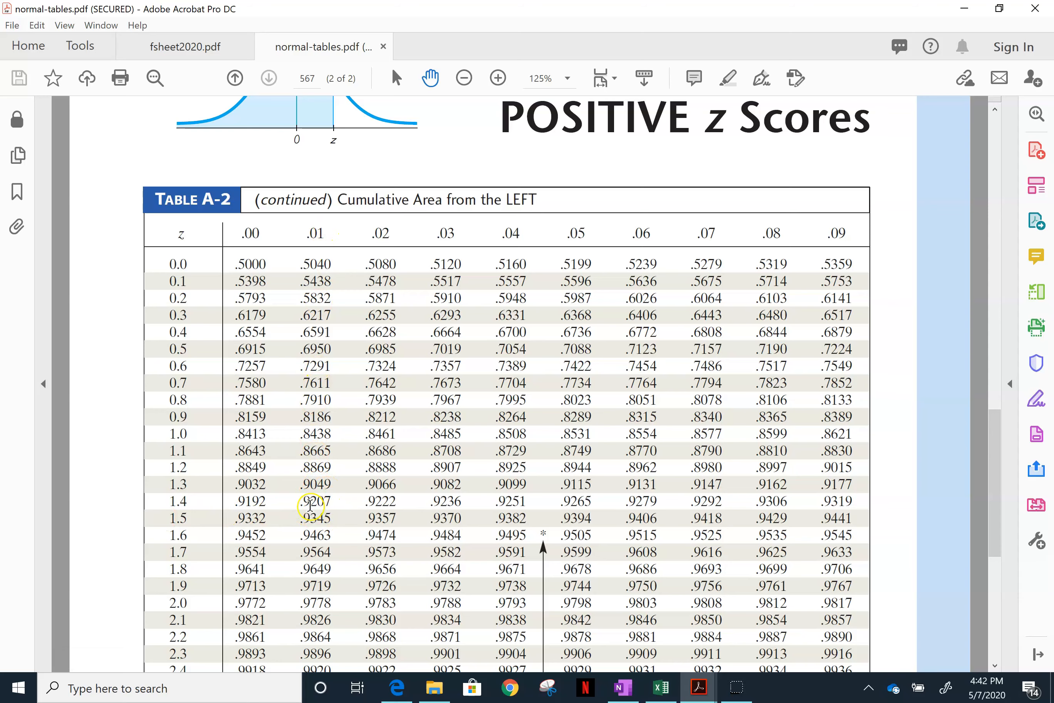
click(623, 687)
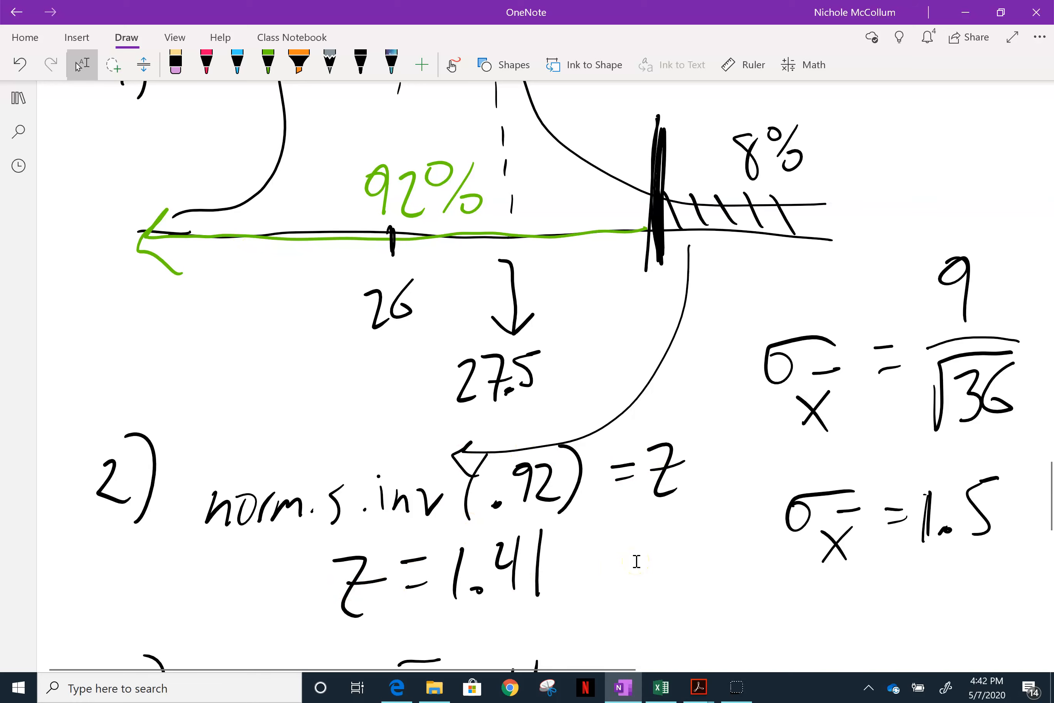
Review step 3) of part g, where the z formula is solved for the sample mean cutoff.
scroll(637, 561, down, 3)
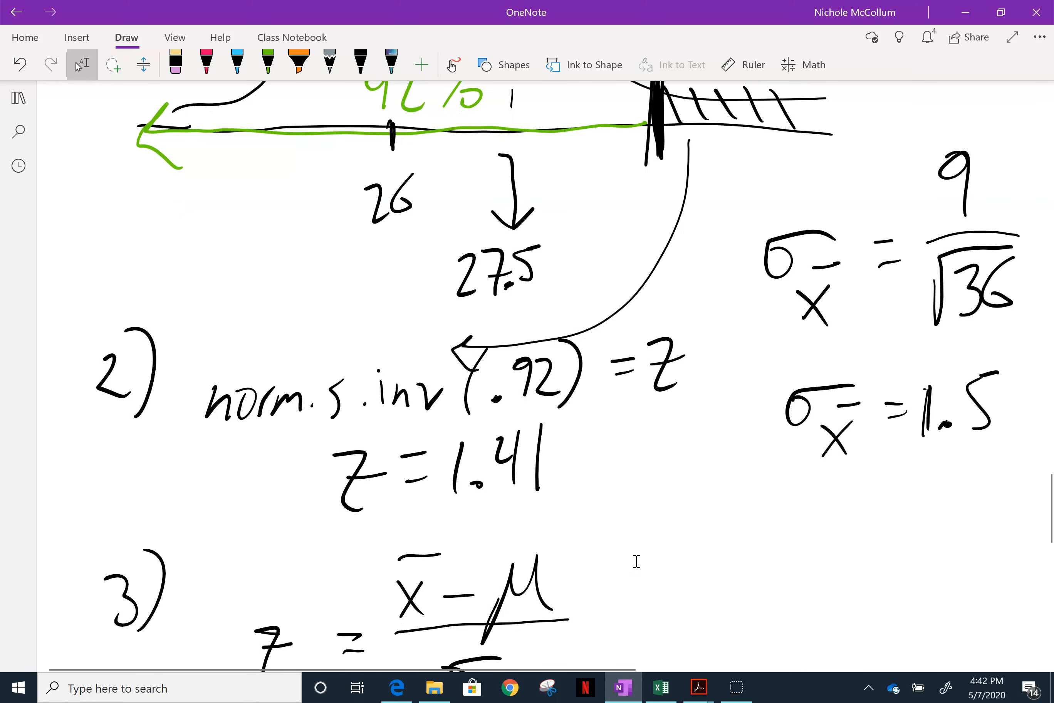
scroll(637, 561, down, 6)
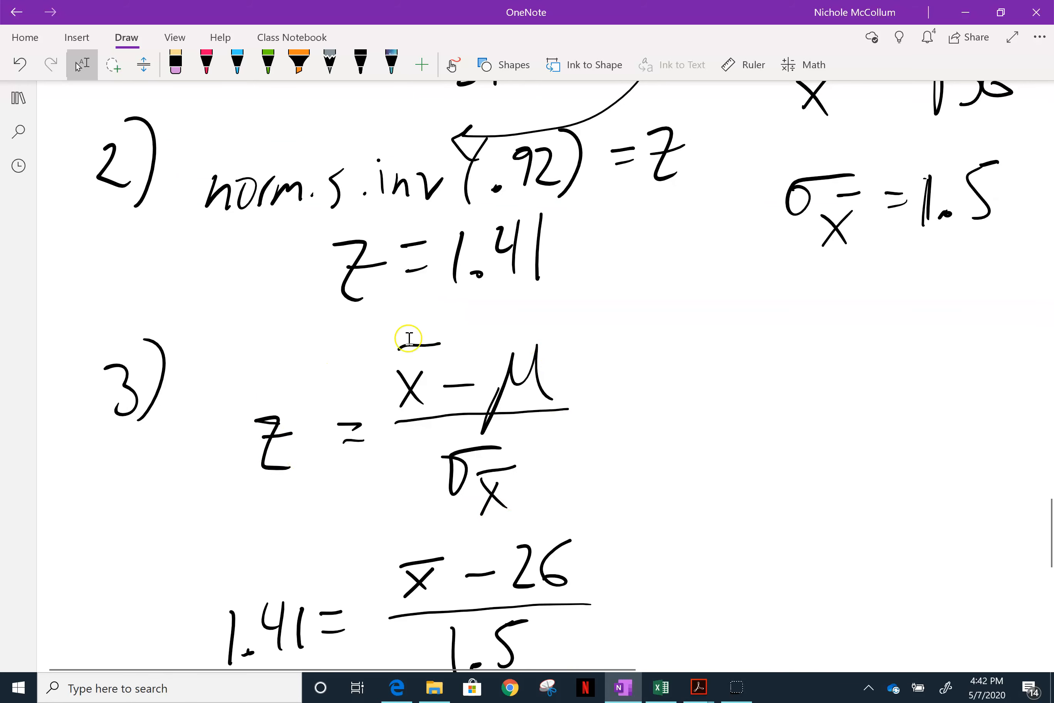
scroll(235, 447, down, 3)
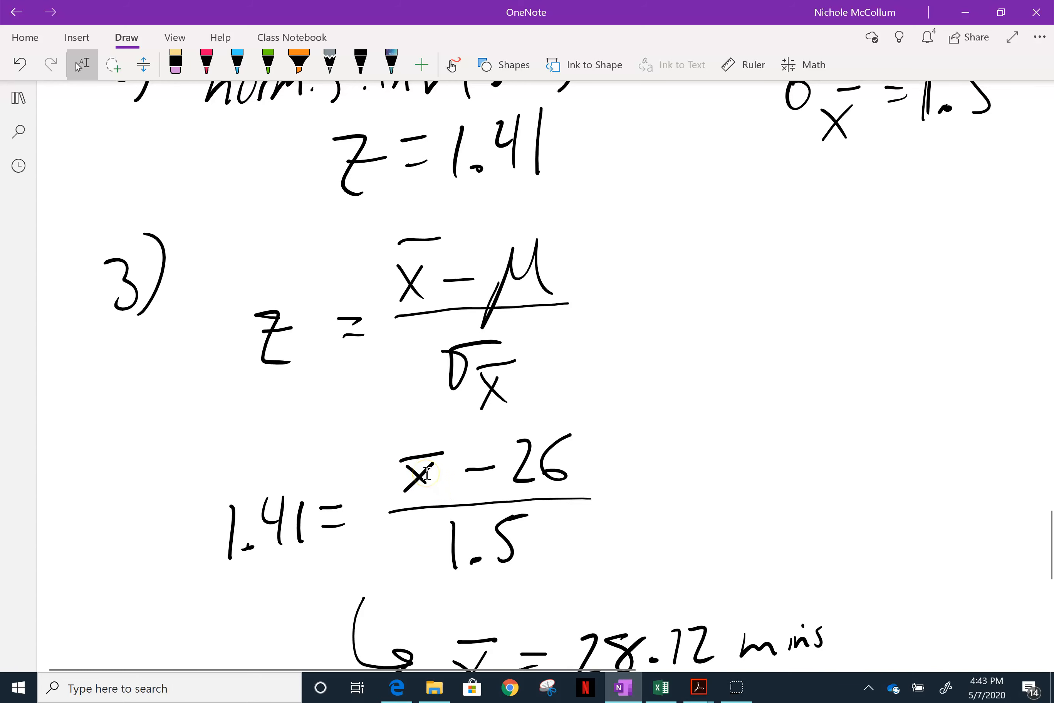
scroll(427, 474, down, 3)
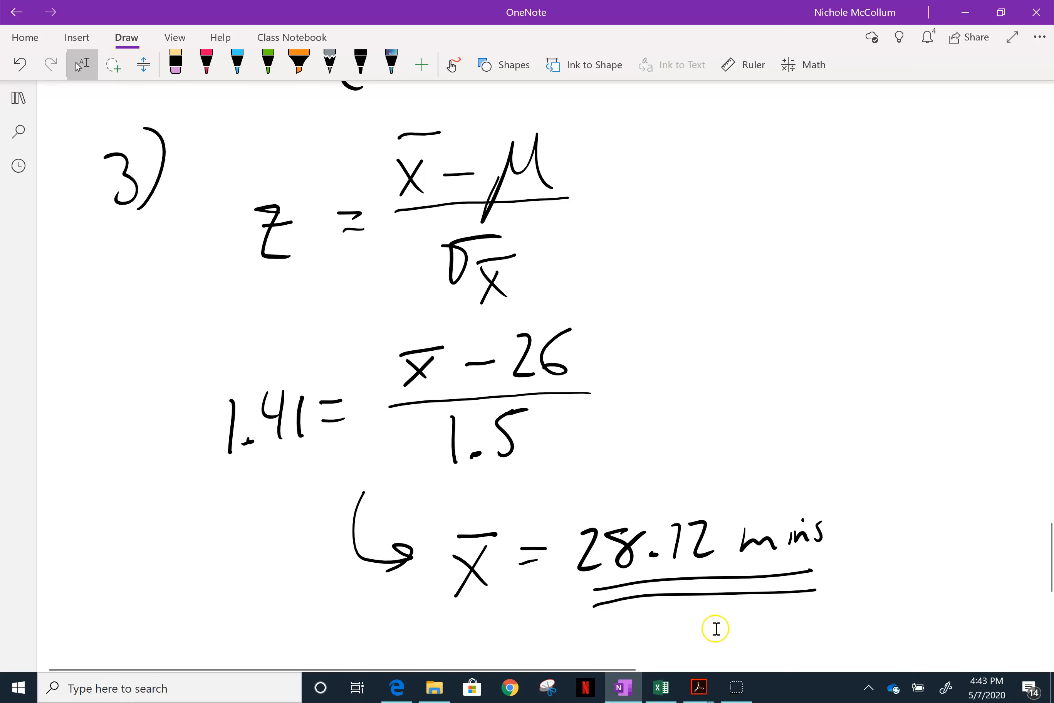
Switch to Excel and examine part g's cutoff formula in E14.
click(661, 694)
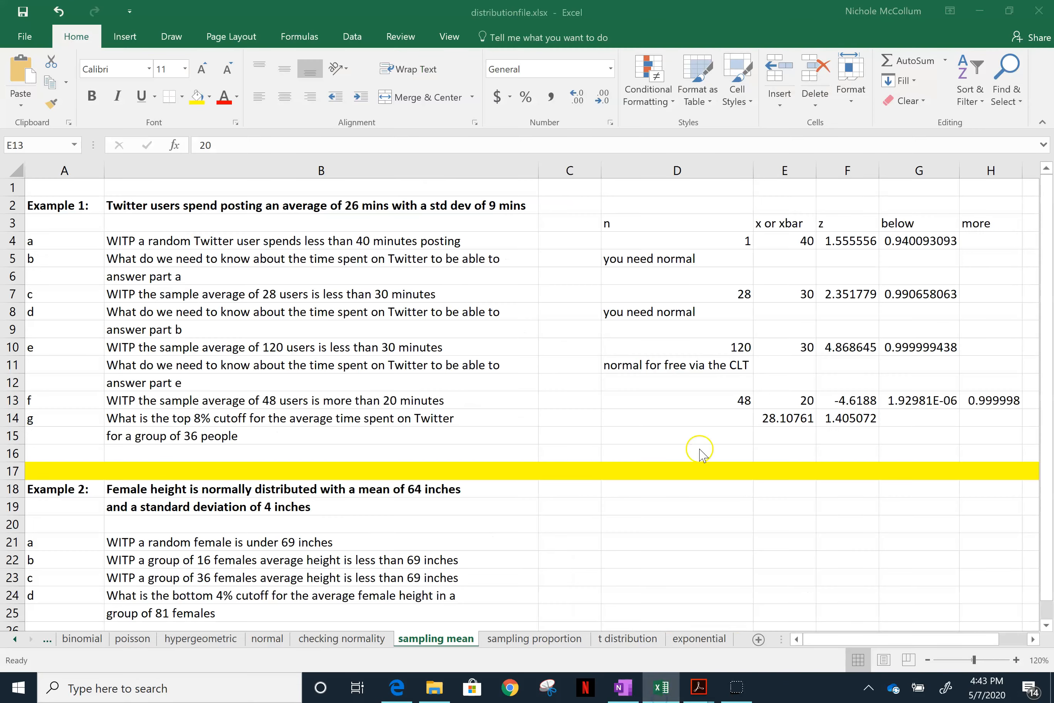
click(771, 419)
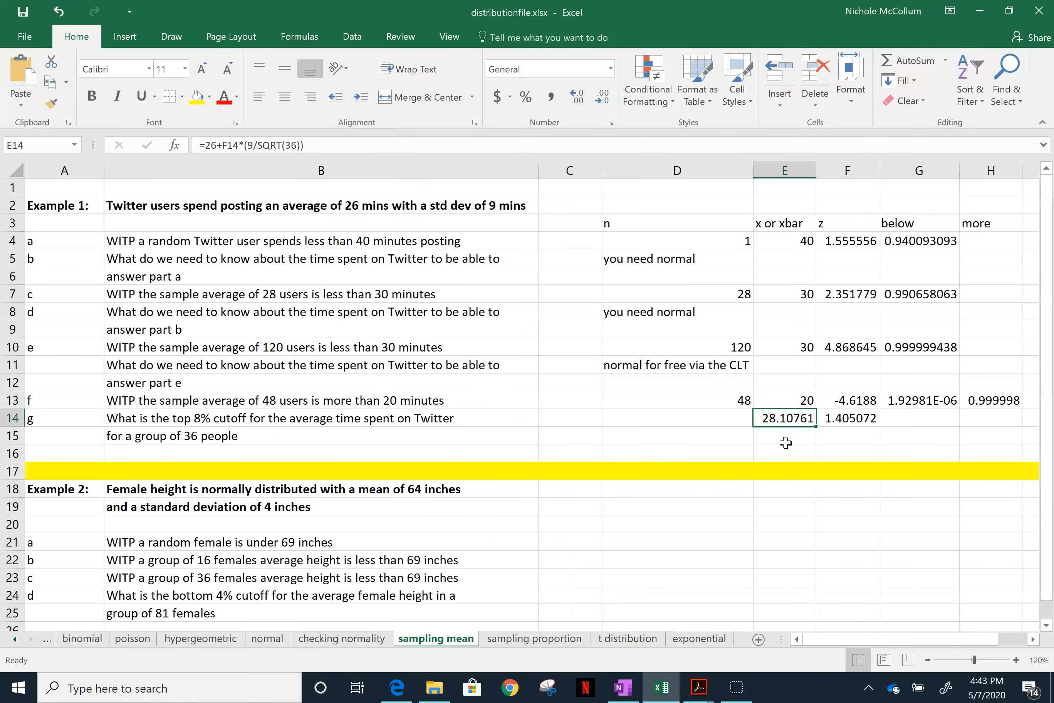
Check part g's z formula in F14, then highlight the cutoff in E14 in yellow.
key(Right)
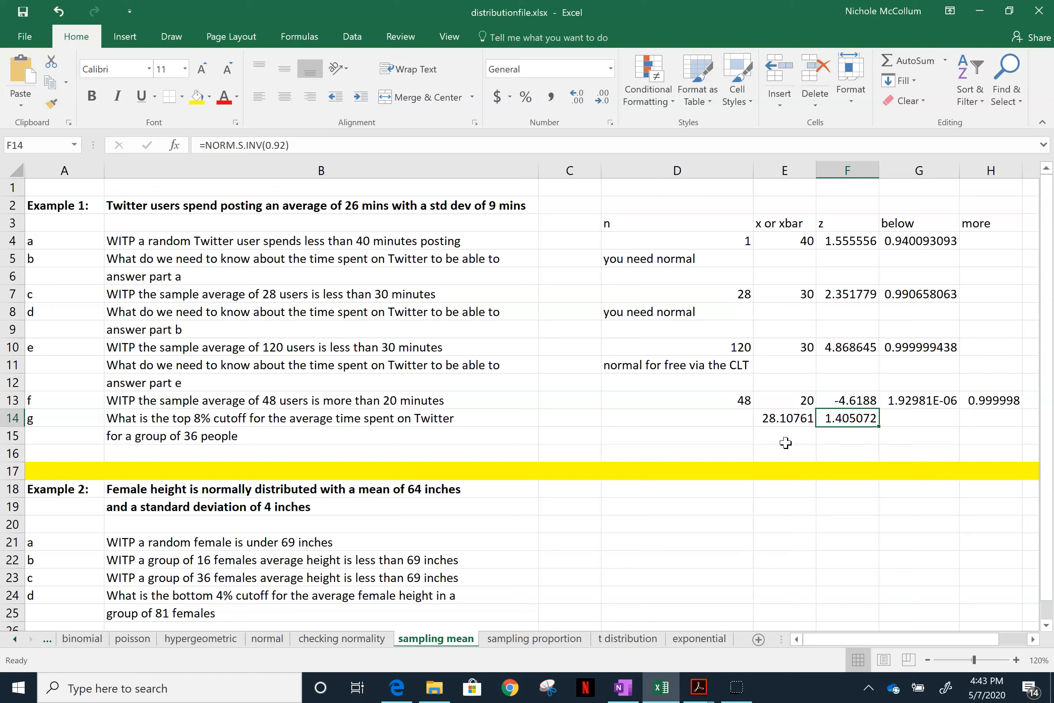
key(Left)
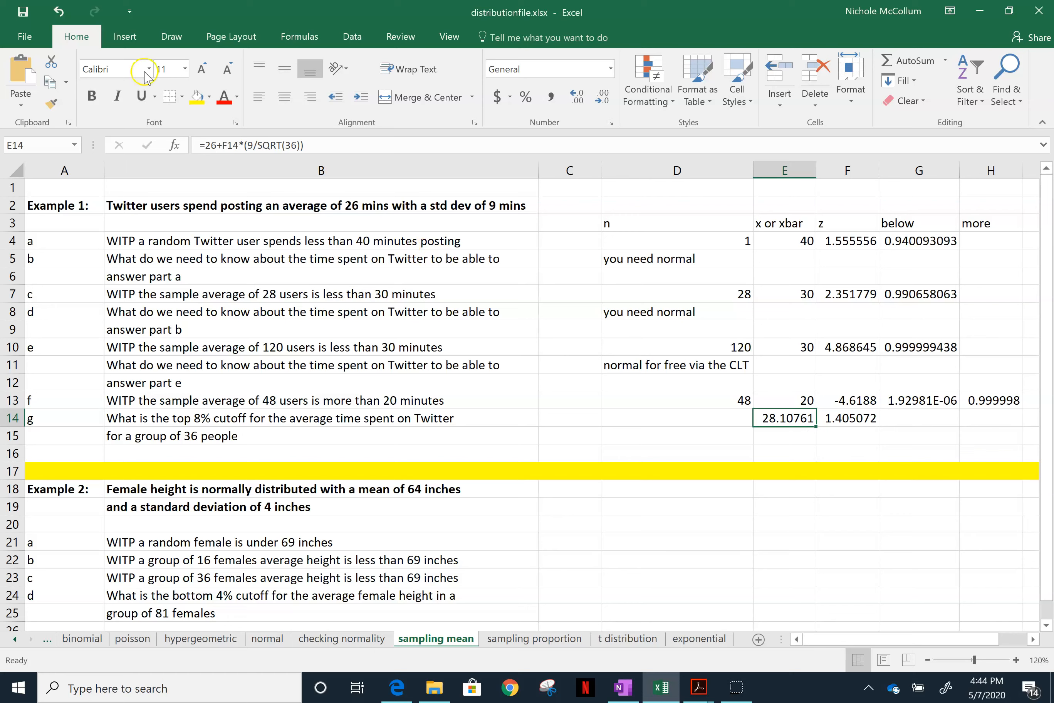
click(197, 97)
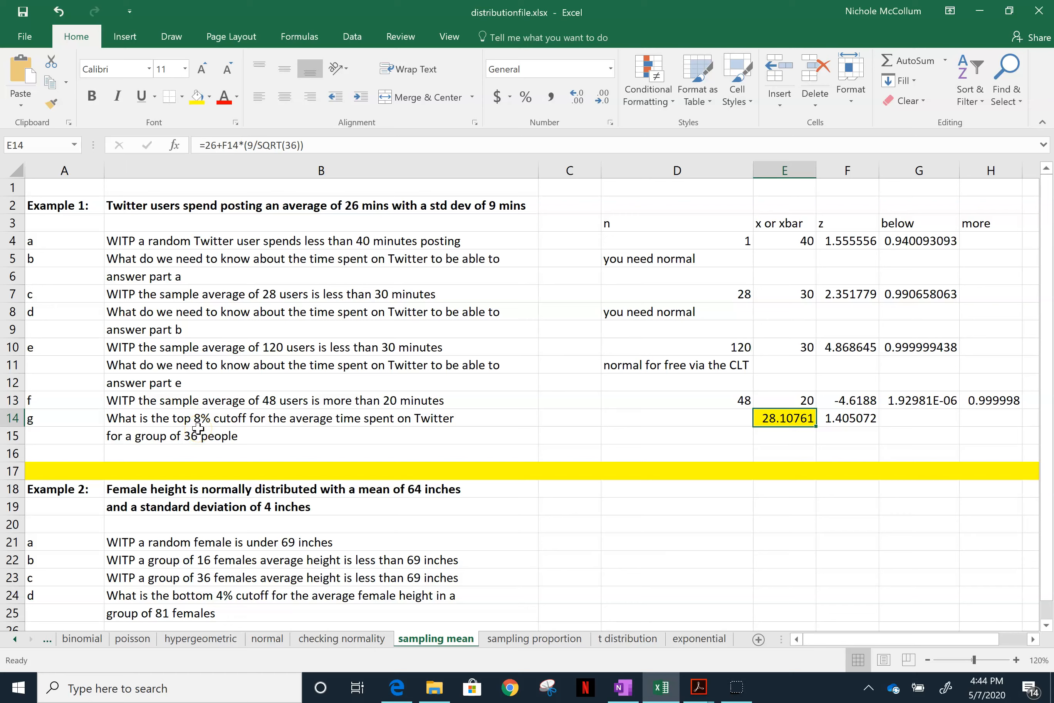
Enter 36 as part g's sample size n in D14.
click(722, 419)
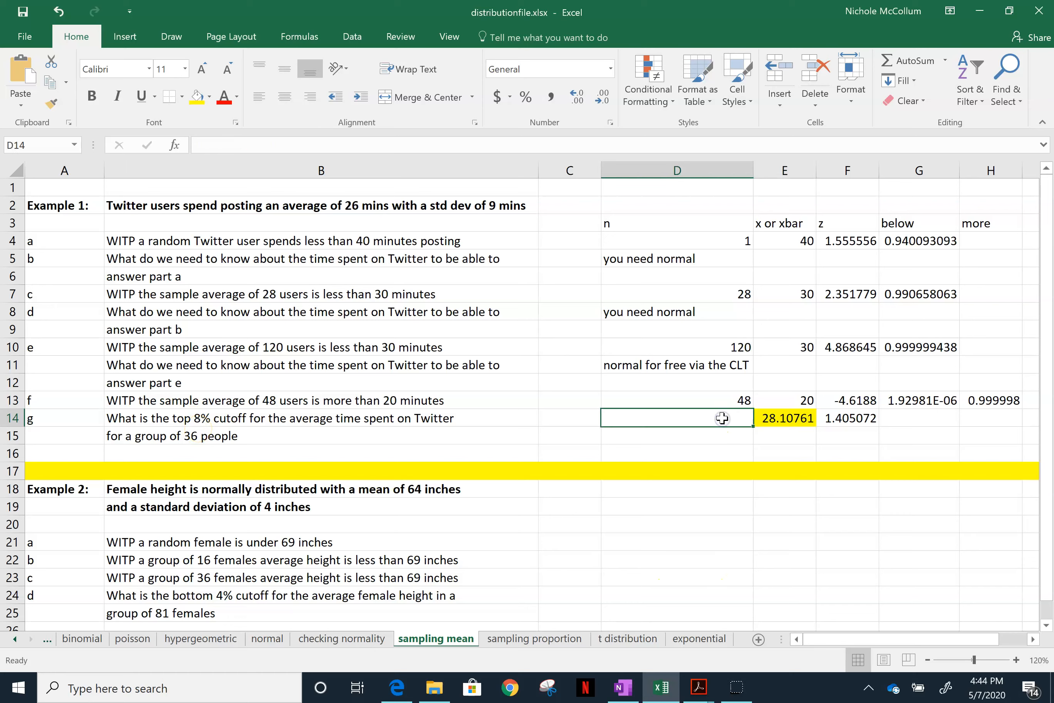
text(36)
key(Return)
key(Up)
key(Right)
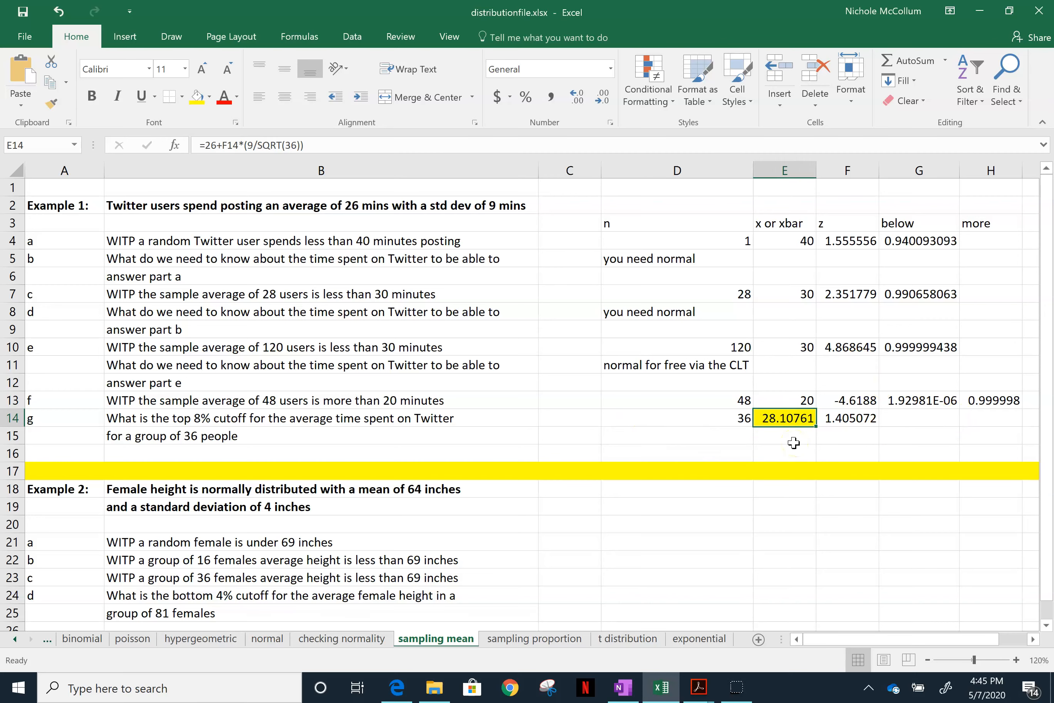
scroll(794, 442, down, 1)
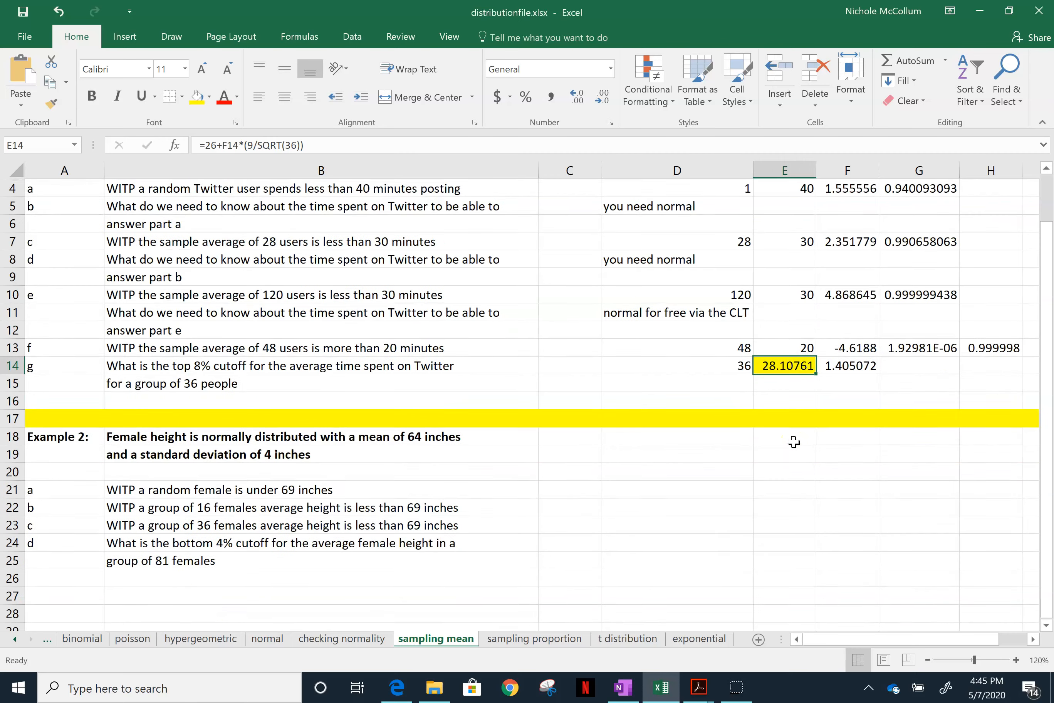
scroll(794, 442, up, 1)
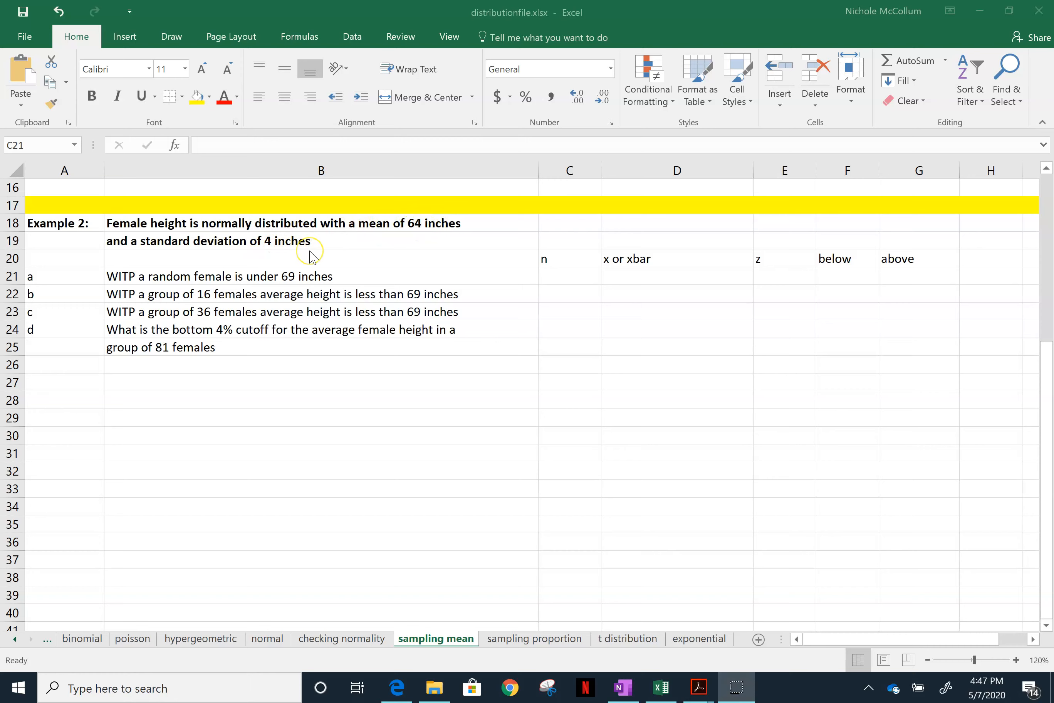
Label C18 "mean" for Example 2 and enter 63 beside it in D18.
click(583, 224)
text(mean)
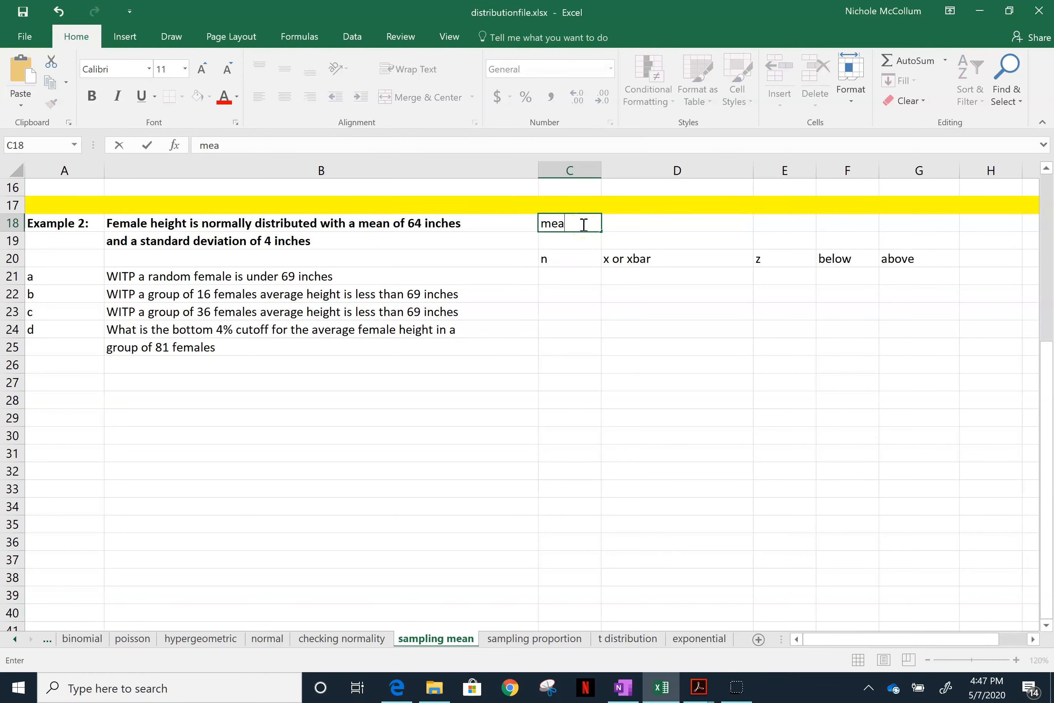
key(Tab)
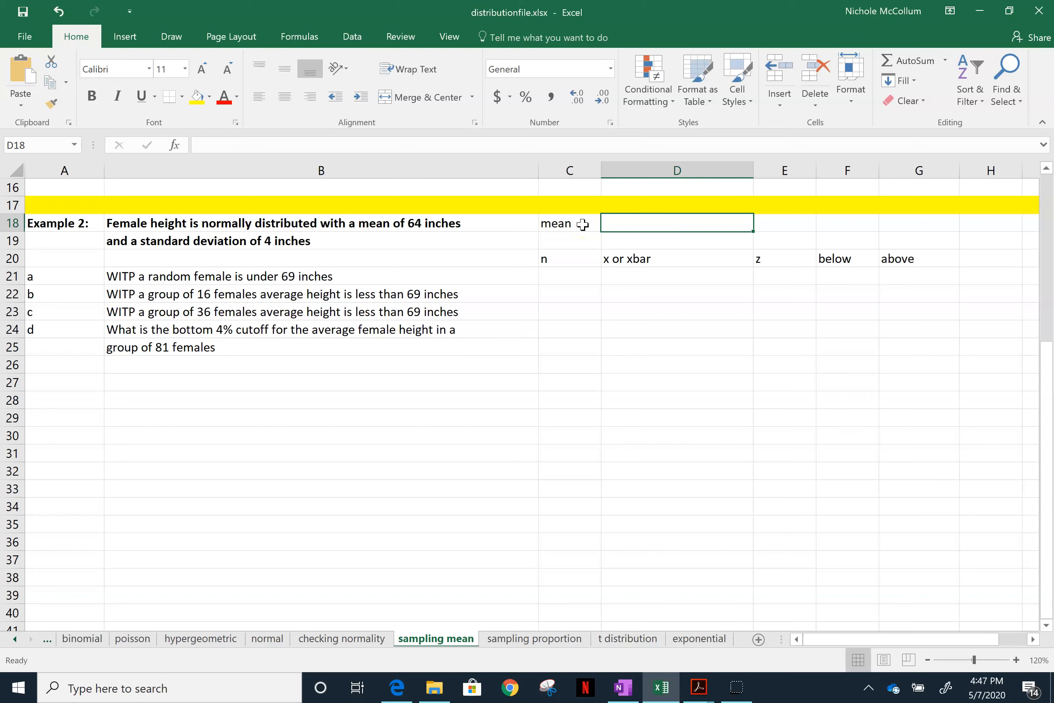
text(63)
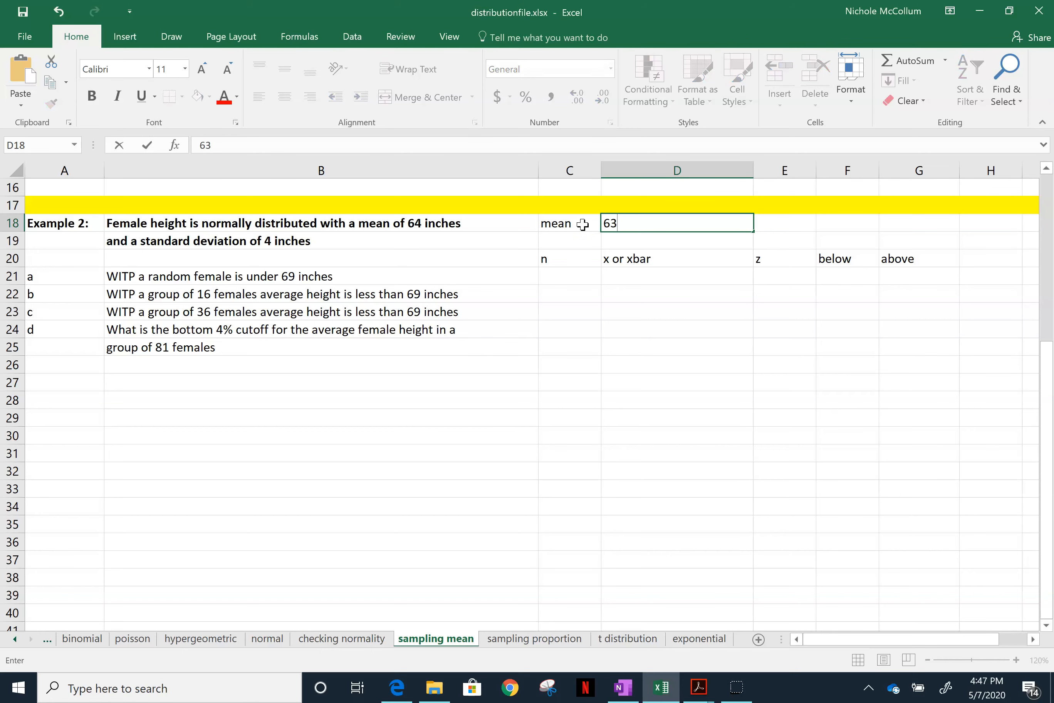
click(582, 224)
key(Return)
Label C19 "st dev" and enter 4 beside it in D19.
text(st)
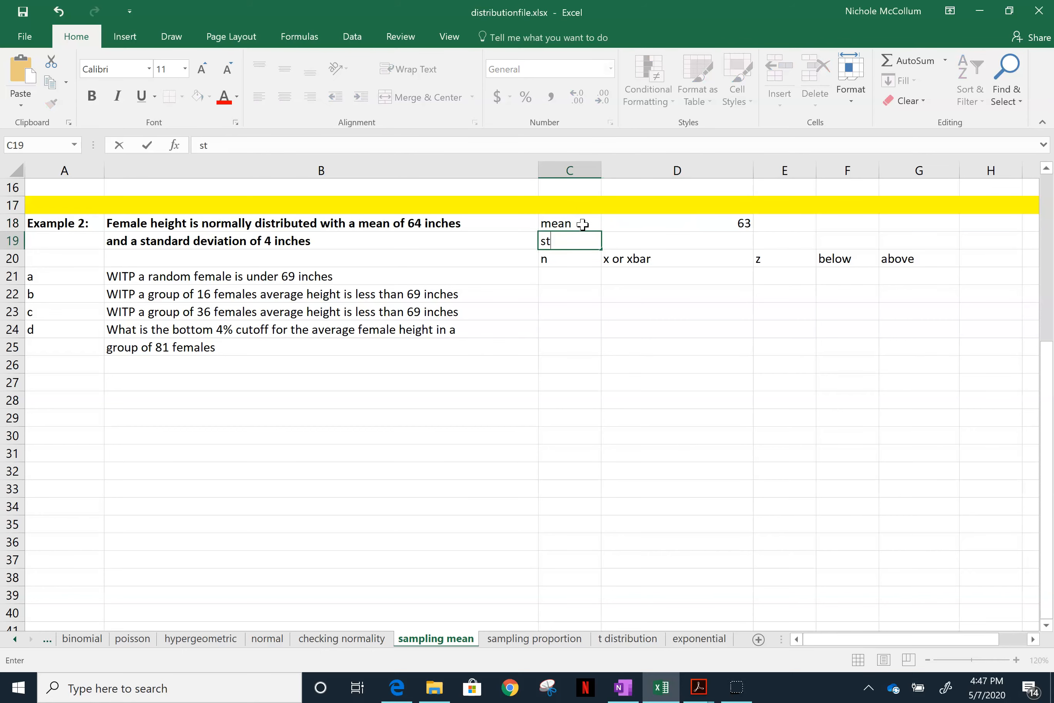
text( dev)
key(Tab)
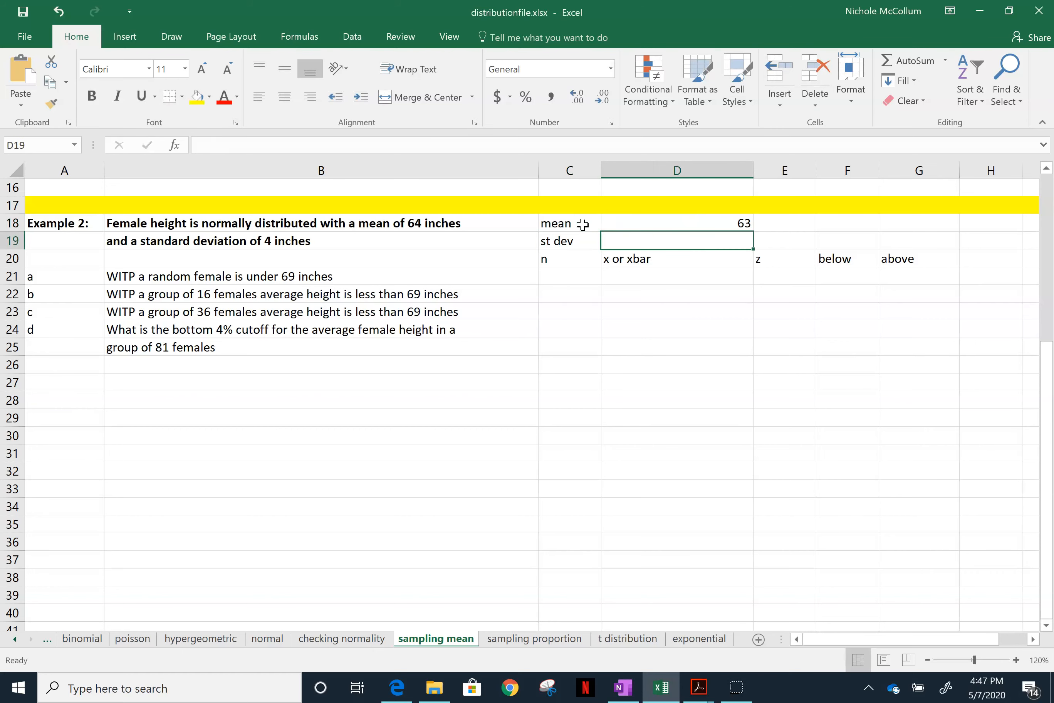
text(4)
Enter n as 1 in C21 and the x value 69 in D21 for Example 2 part a.
key(Down)
key(Down)
key(Left)
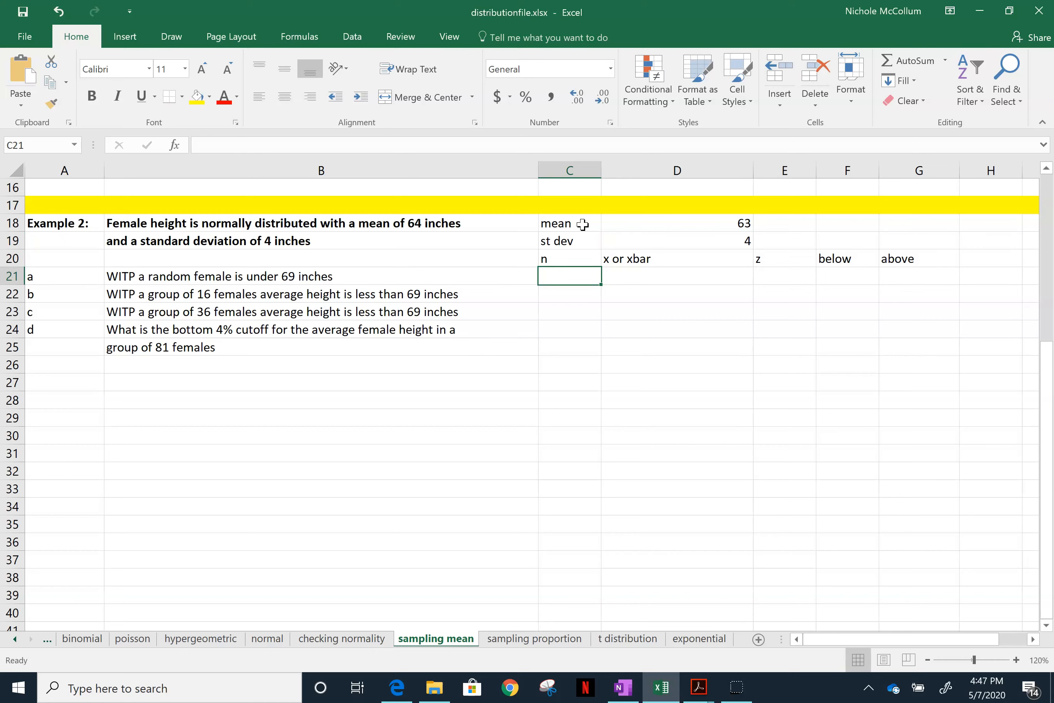
text(1)
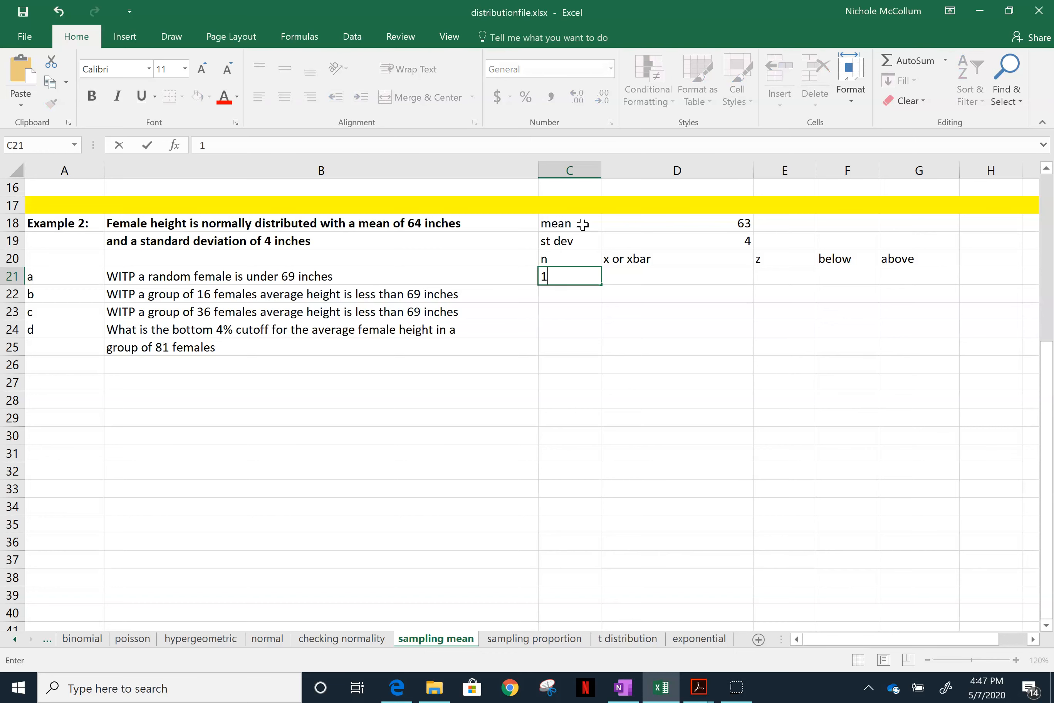
key(Tab)
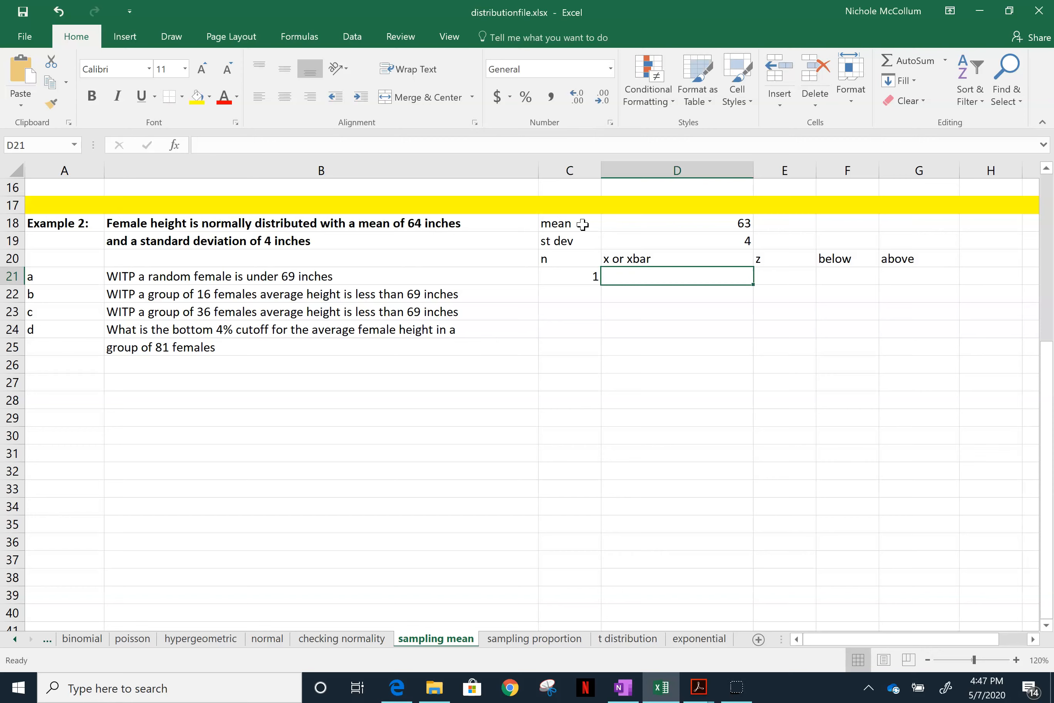
text(69)
key(Tab)
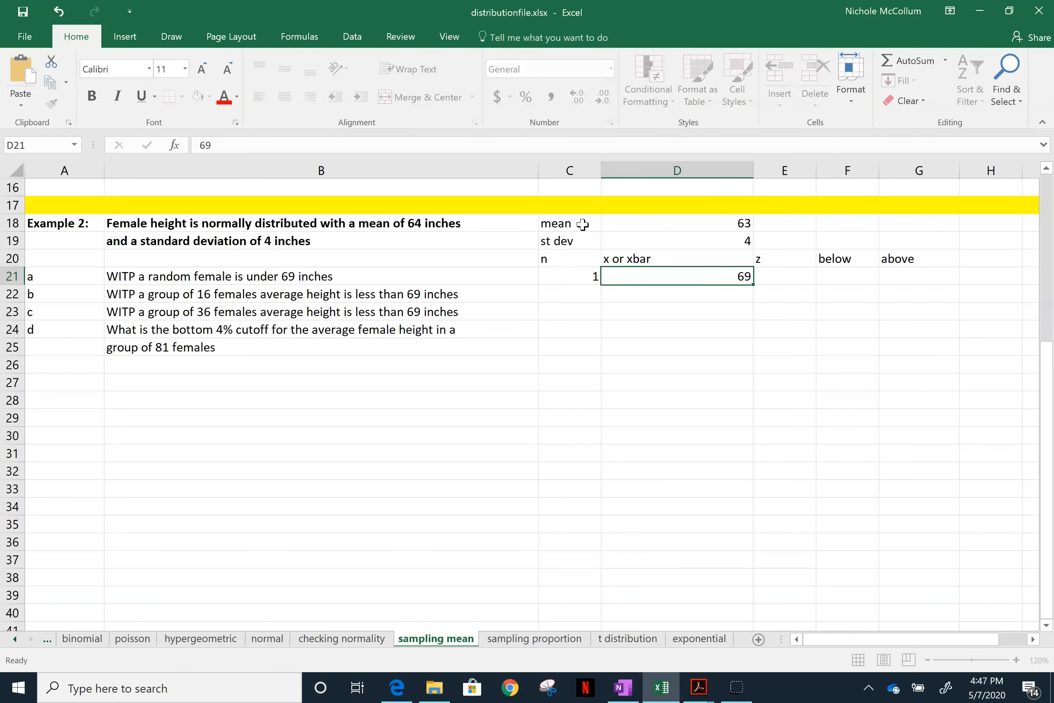
Enter the numerator of part a's z-score in E21 as =(D21-D18).
text(=)
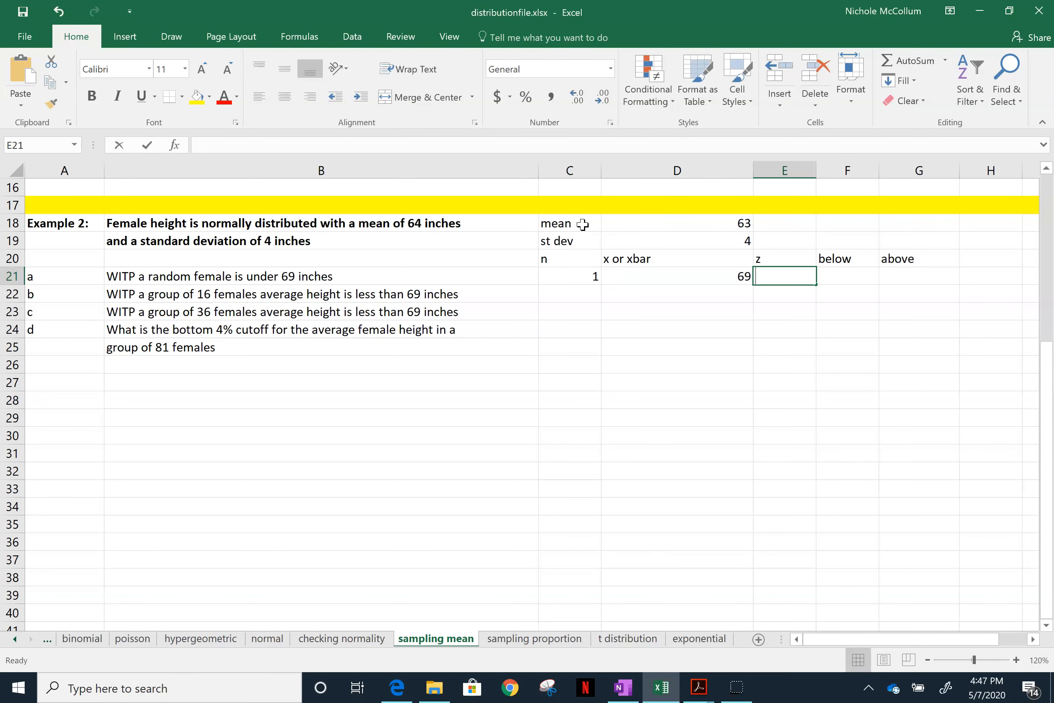
text(()
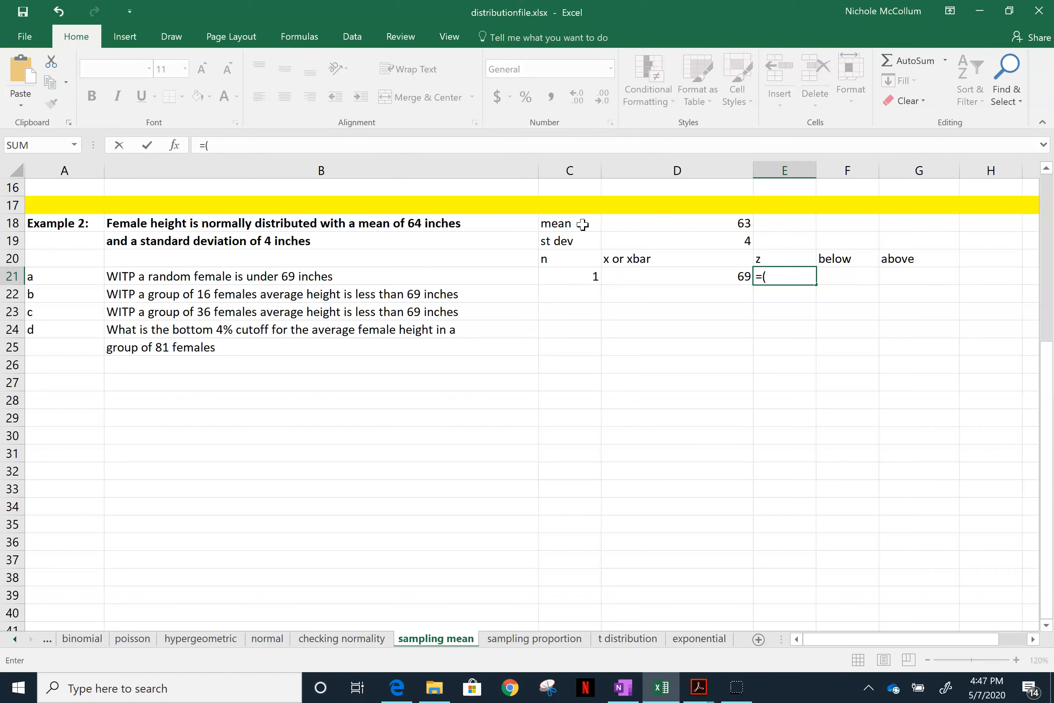
click(644, 277)
text(-)
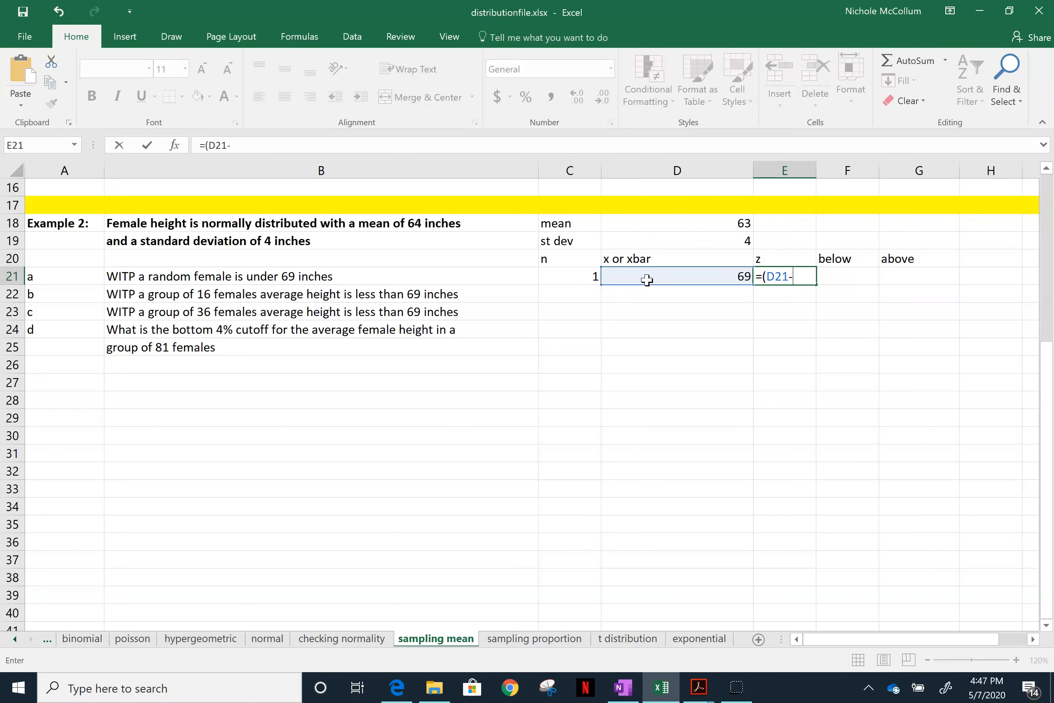
click(677, 223)
text())
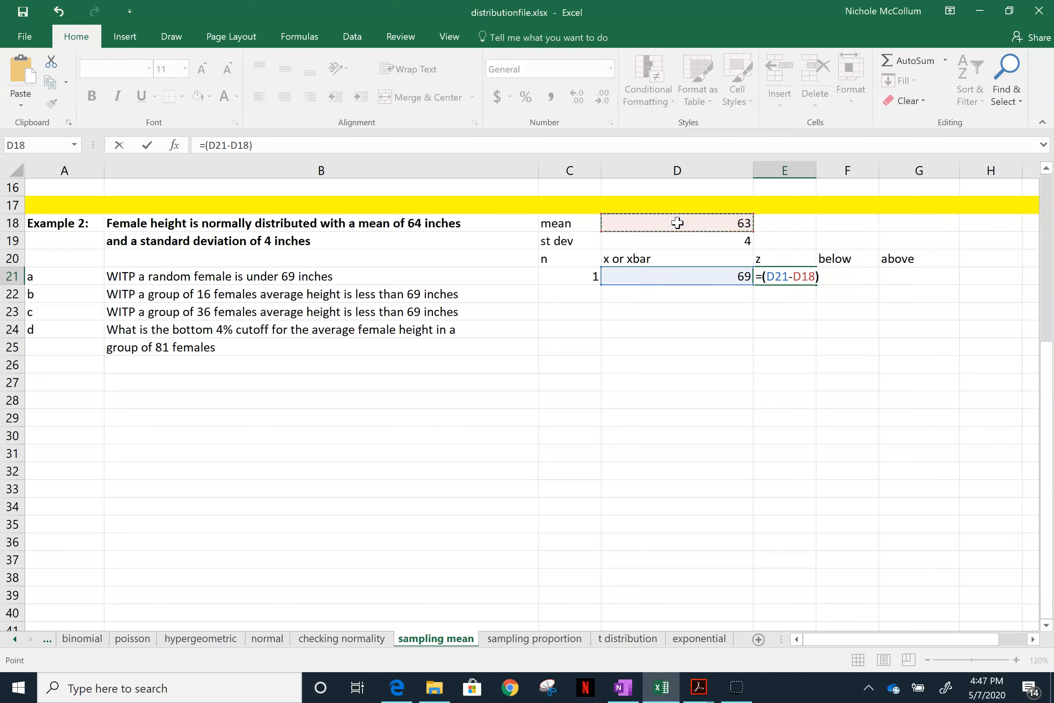
click(678, 242)
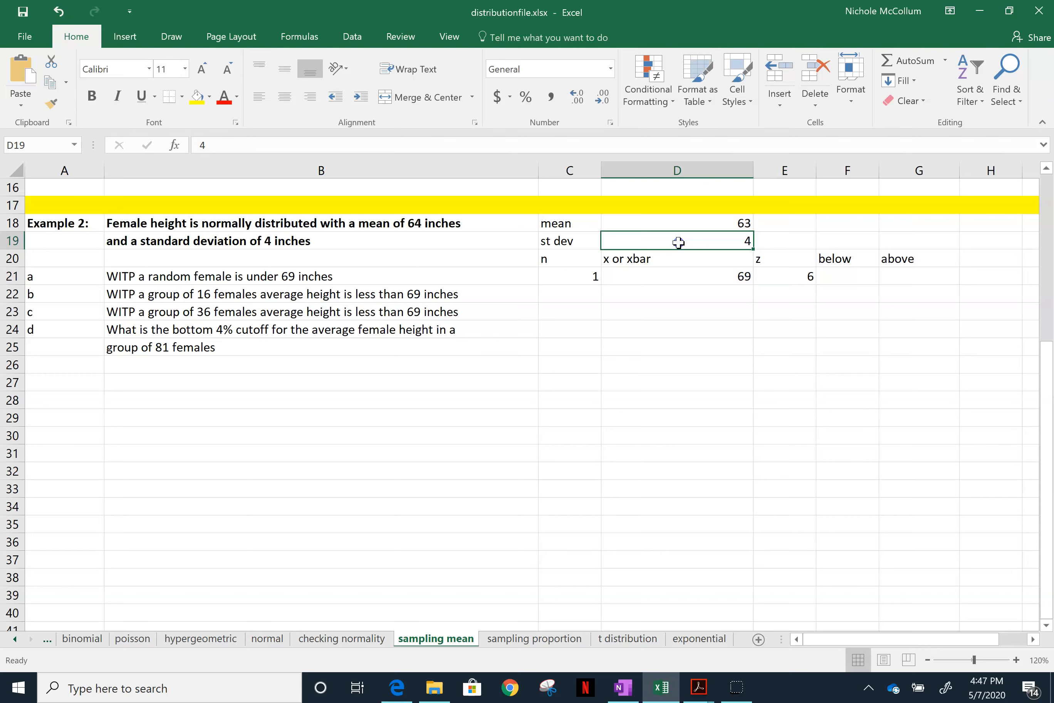
Extend the E21 formula to divide by the standard deviation, giving =(D21-D18)/D19.
click(784, 275)
click(306, 144)
text(/)
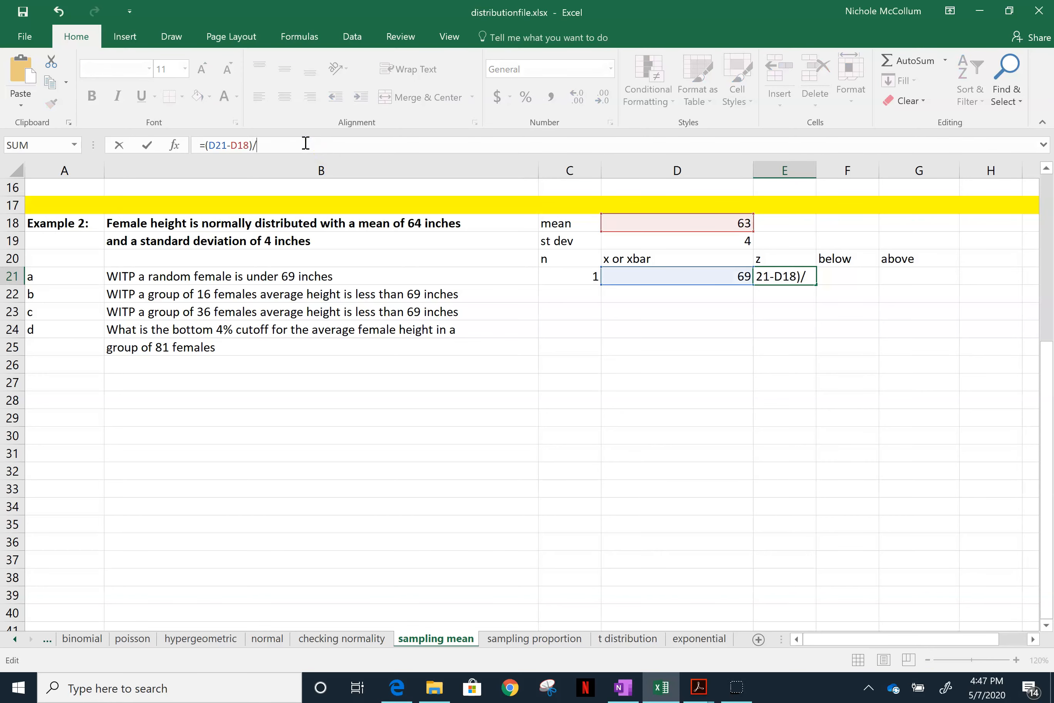
click(665, 244)
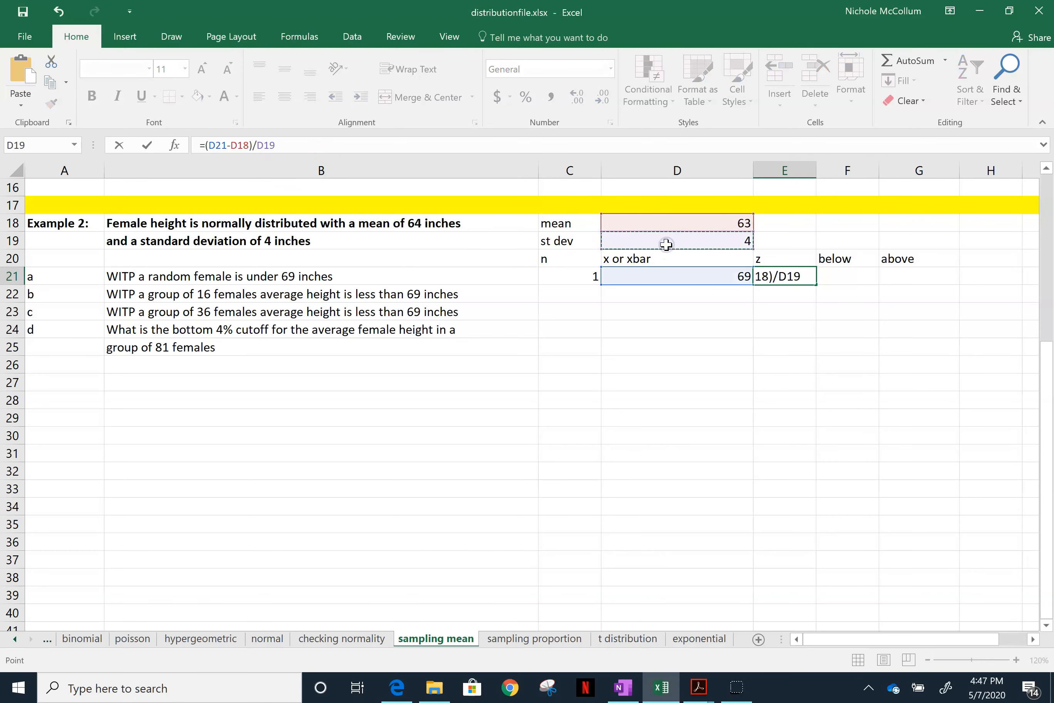
key(Return)
key(Up)
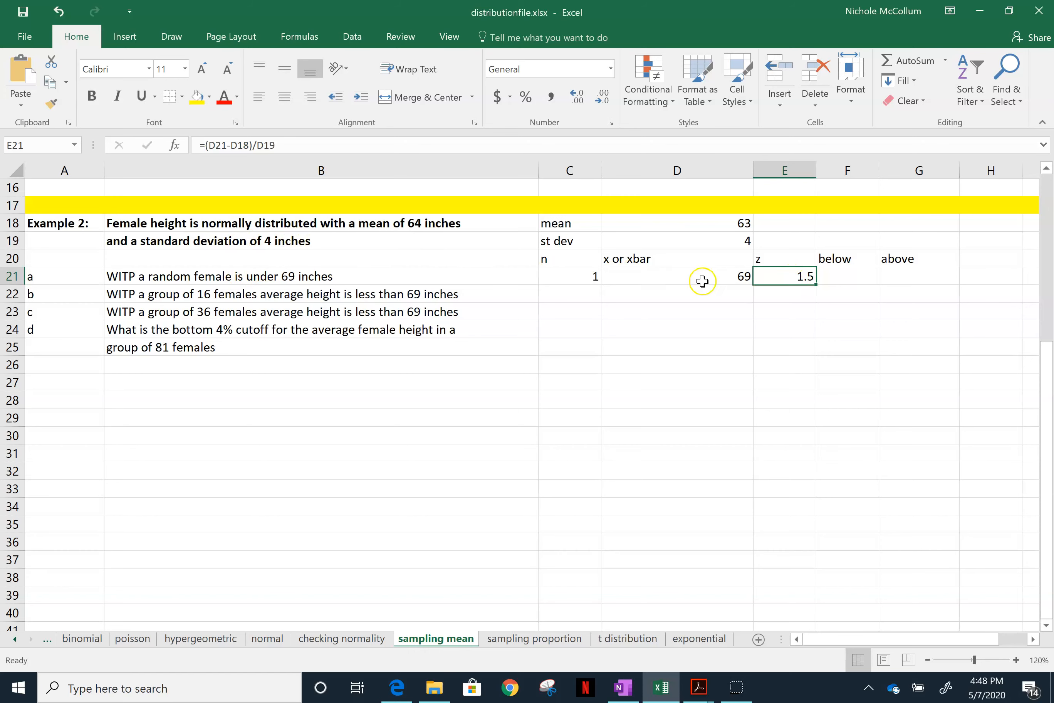
Calculate part a's below probability in F21 with =NORM.S.DIST(E21,1) and highlight the cell in yellow.
click(825, 279)
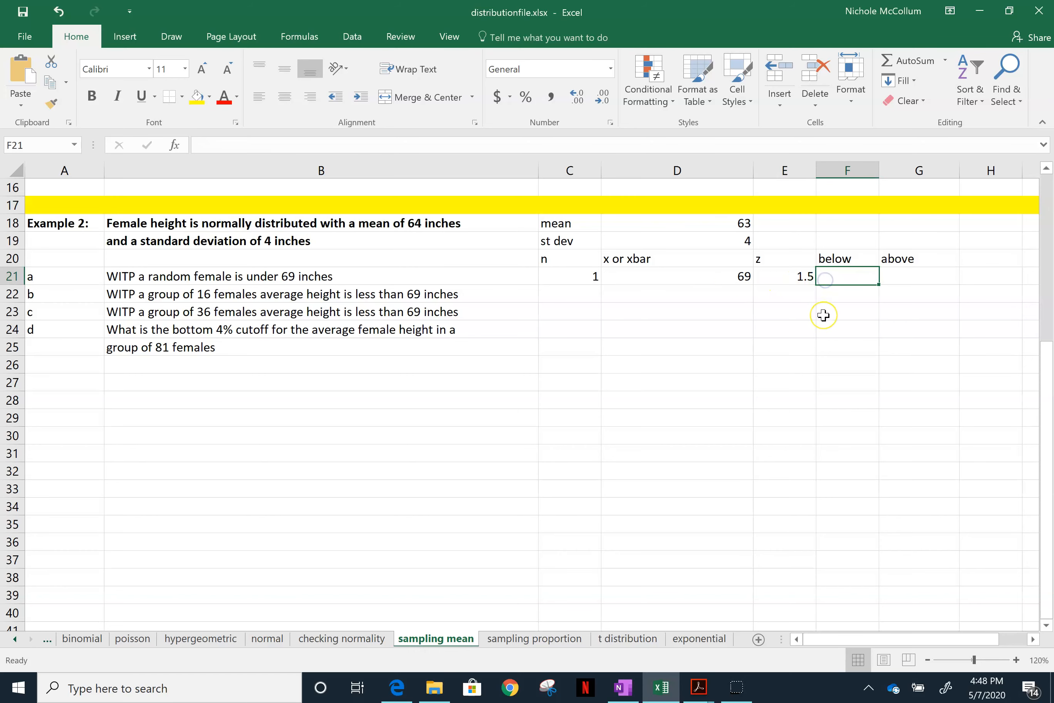
text(=norm)
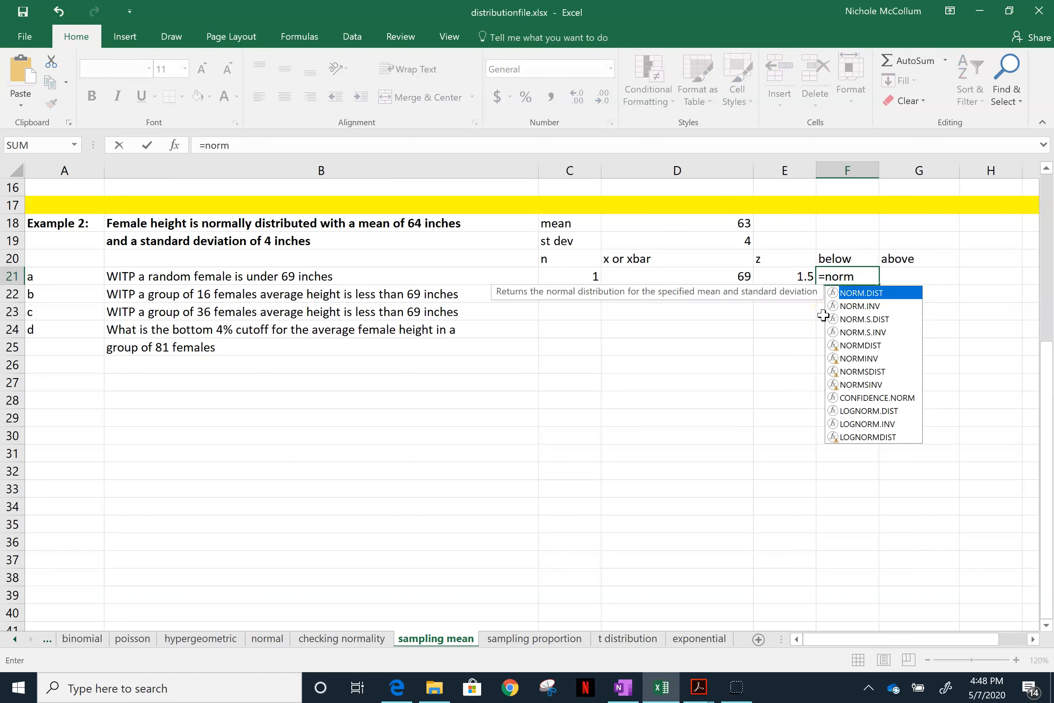
double_click(885, 319)
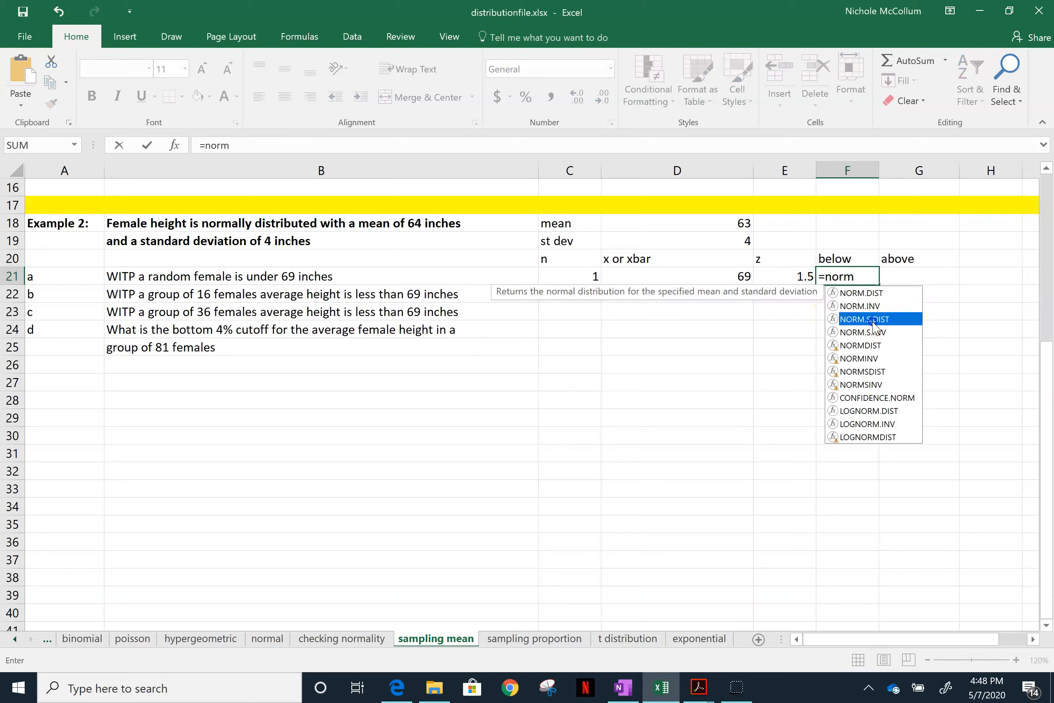
click(799, 279)
text(,1))
key(Return)
key(Up)
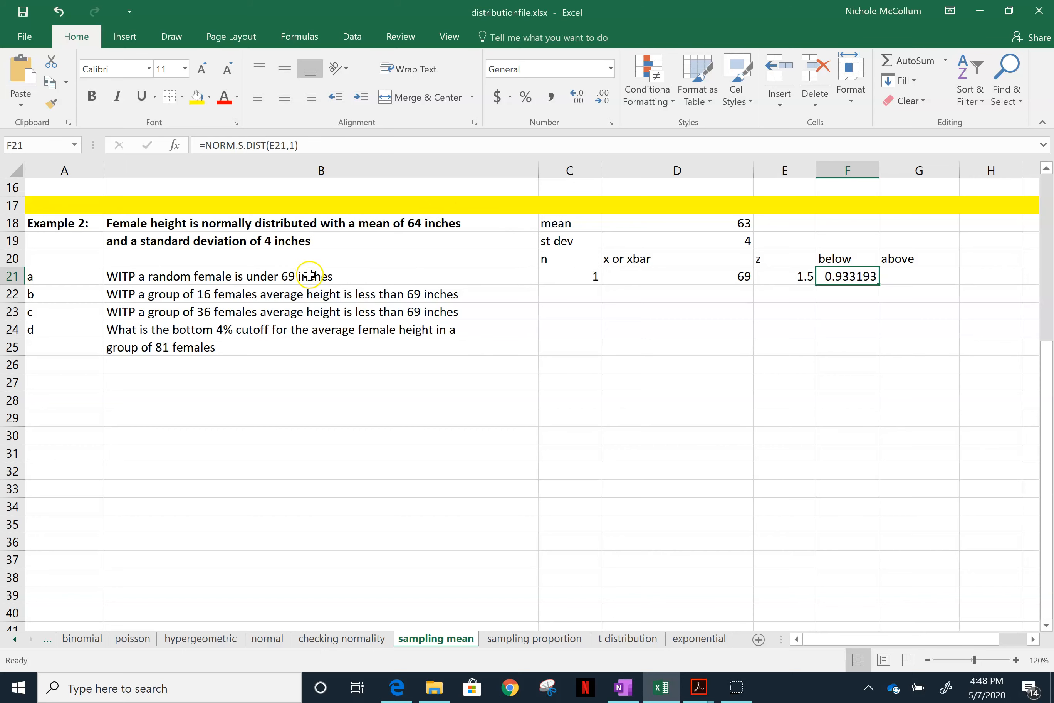
click(196, 97)
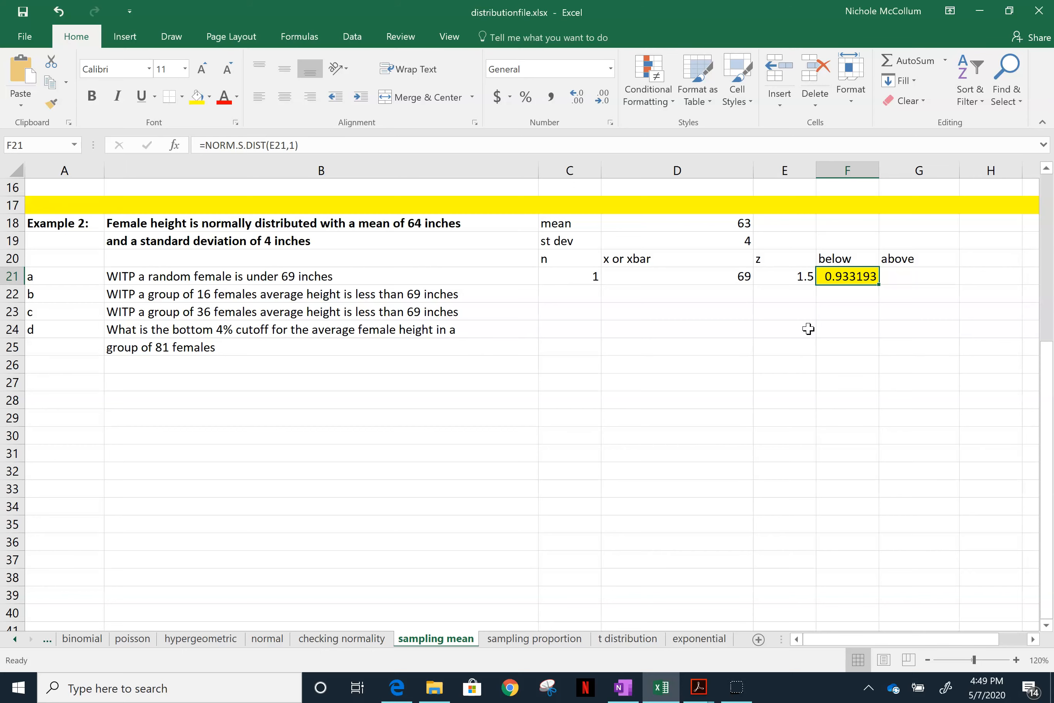
Enter part b's sample size 16 in C22 and sample mean 69 in D22.
key(Down)
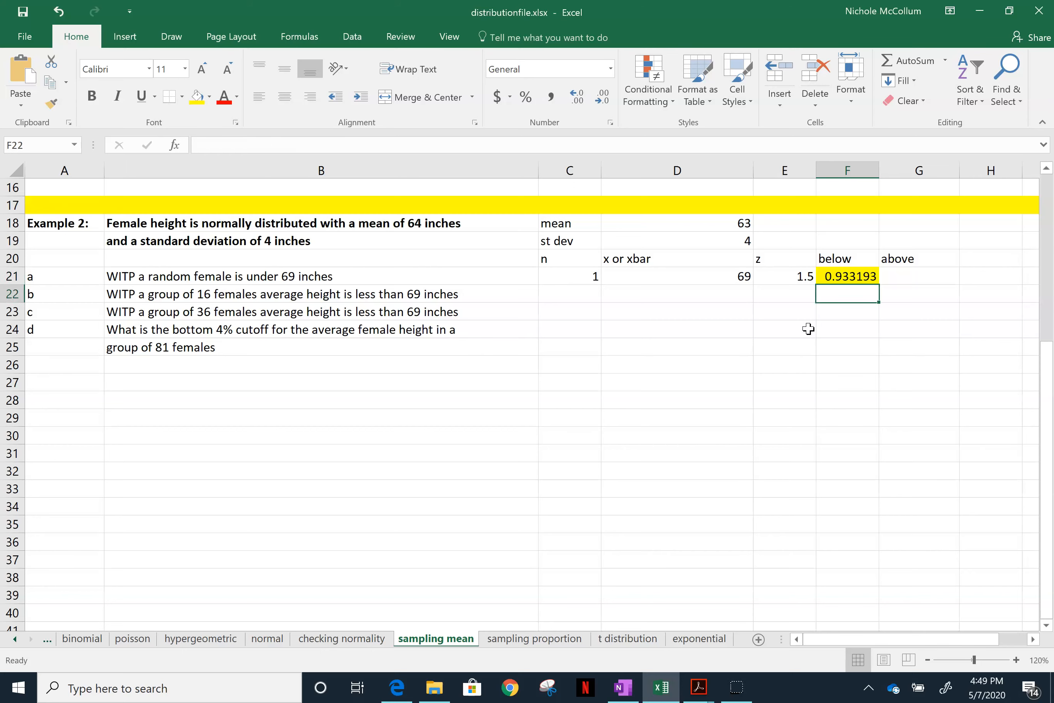
key(Left)
key(Left)
key(Left)
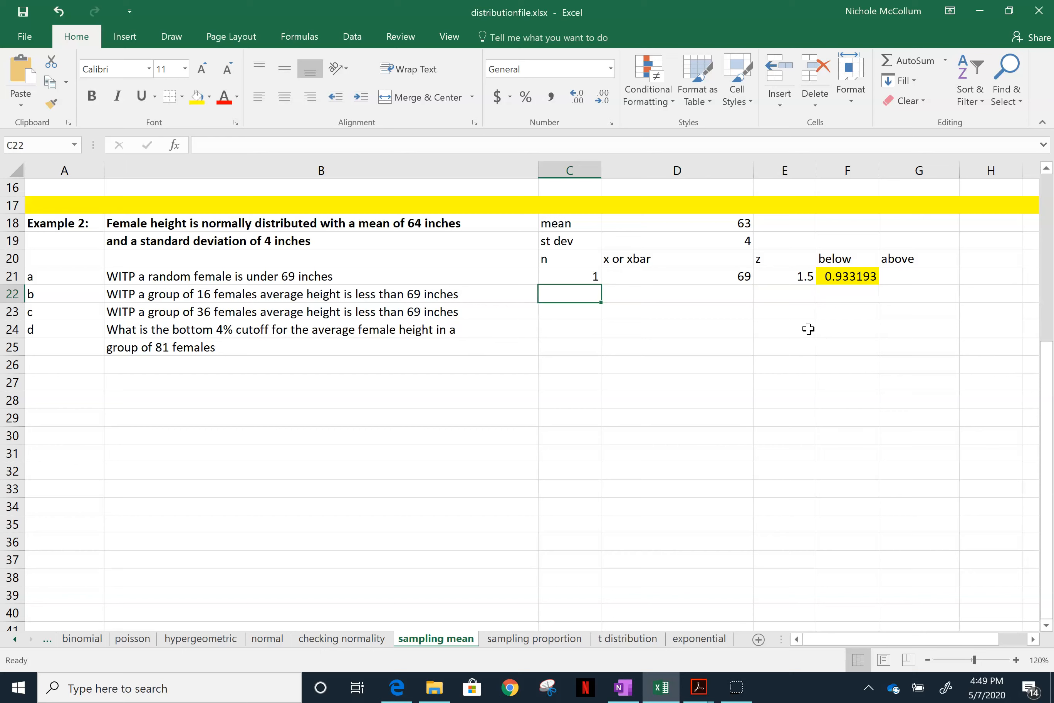
text(16)
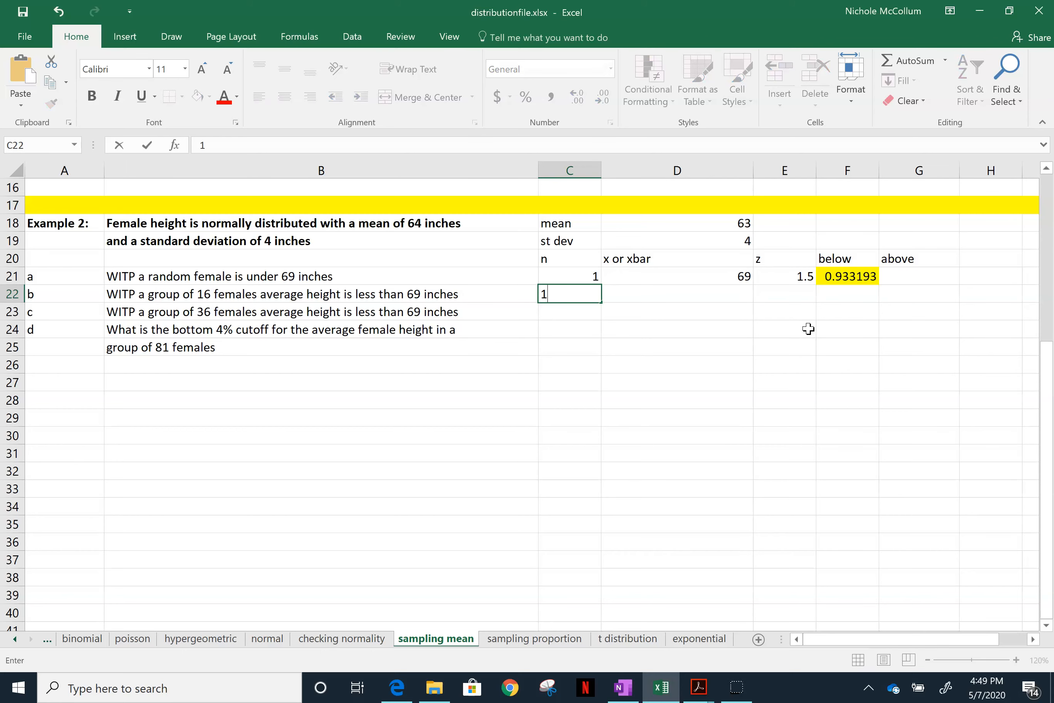
key(Right)
text(69)
key(Right)
Enter the numerator of part b's z-score in E22 as =(D22-D18), followed by a division sign.
text(=)
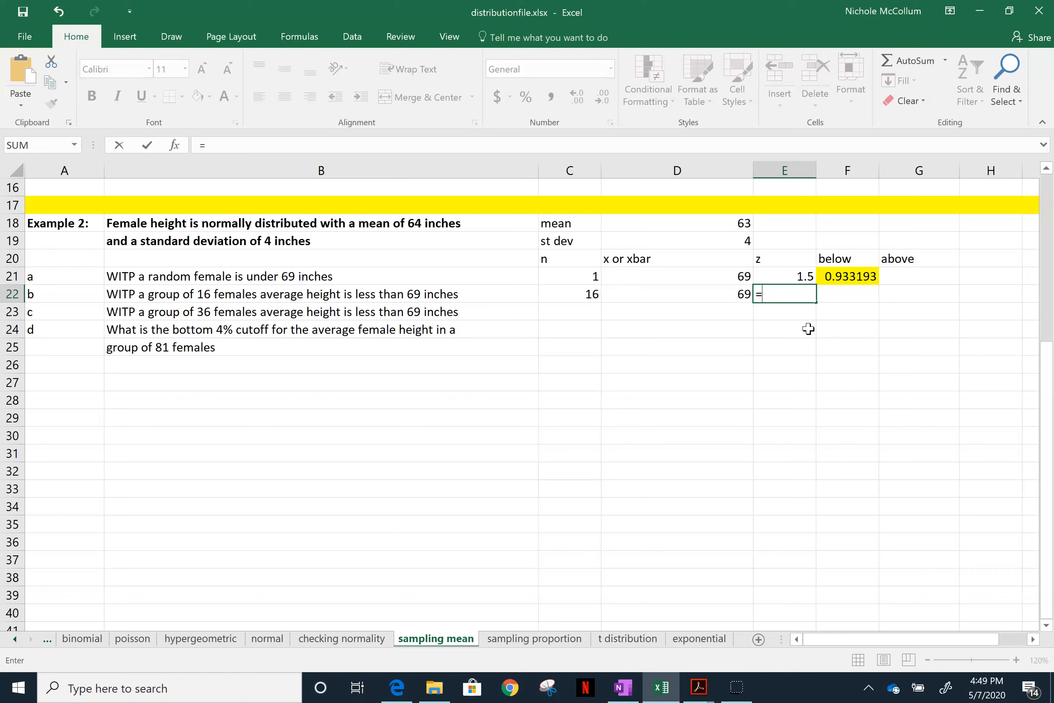
text(()
click(703, 290)
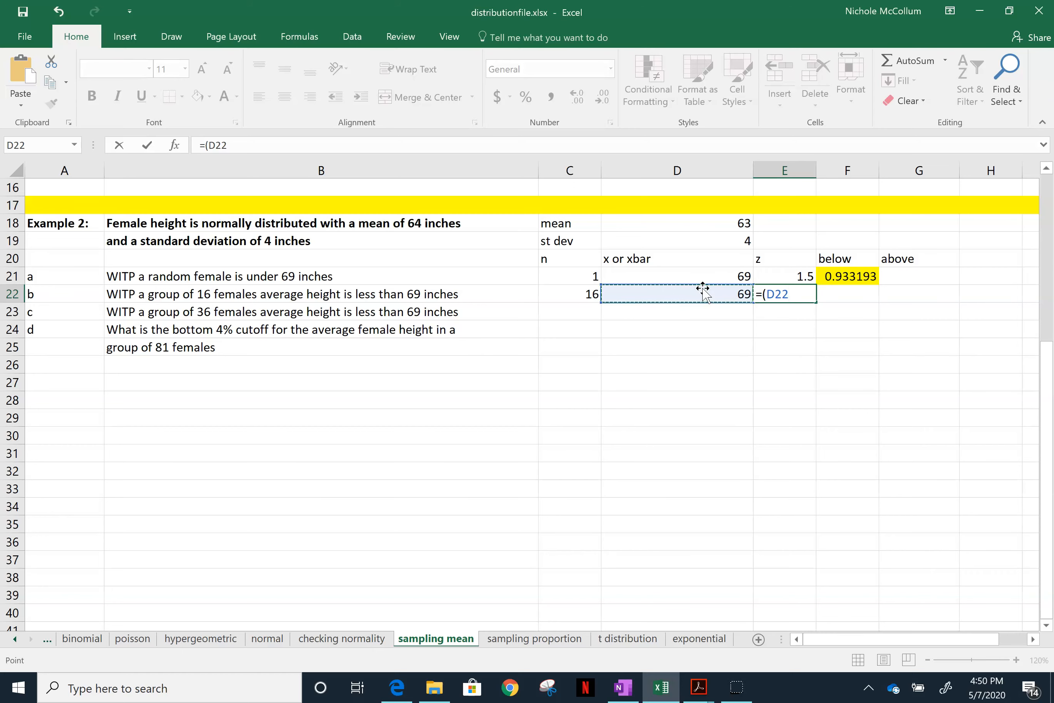
click(720, 226)
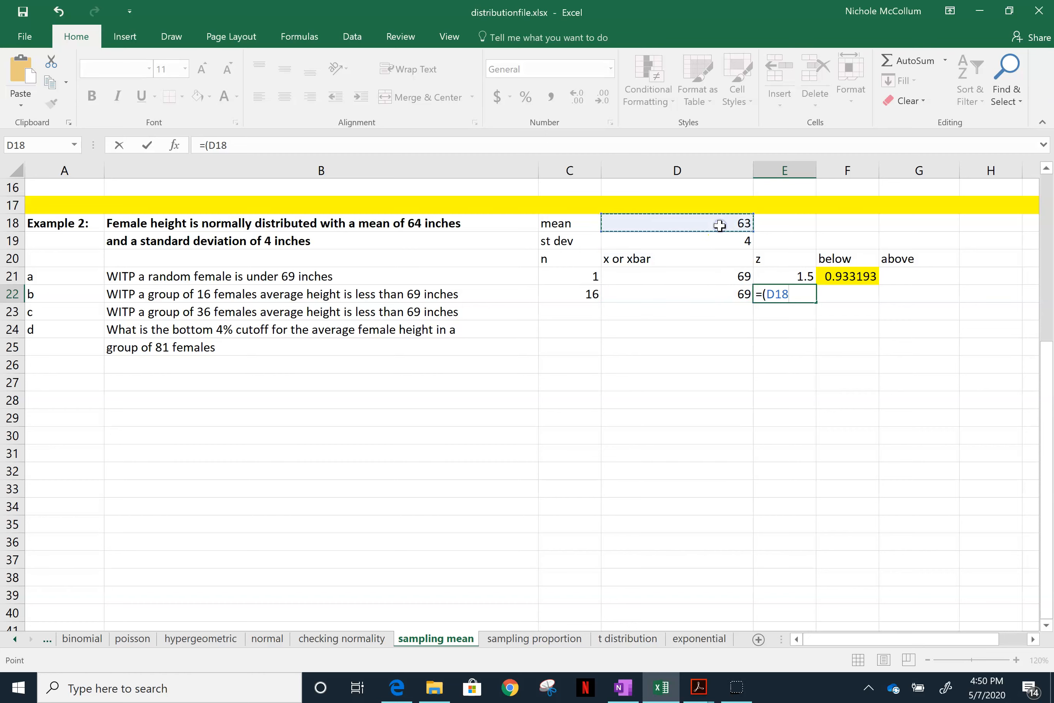
click(710, 294)
text(-)
click(712, 227)
text()/)
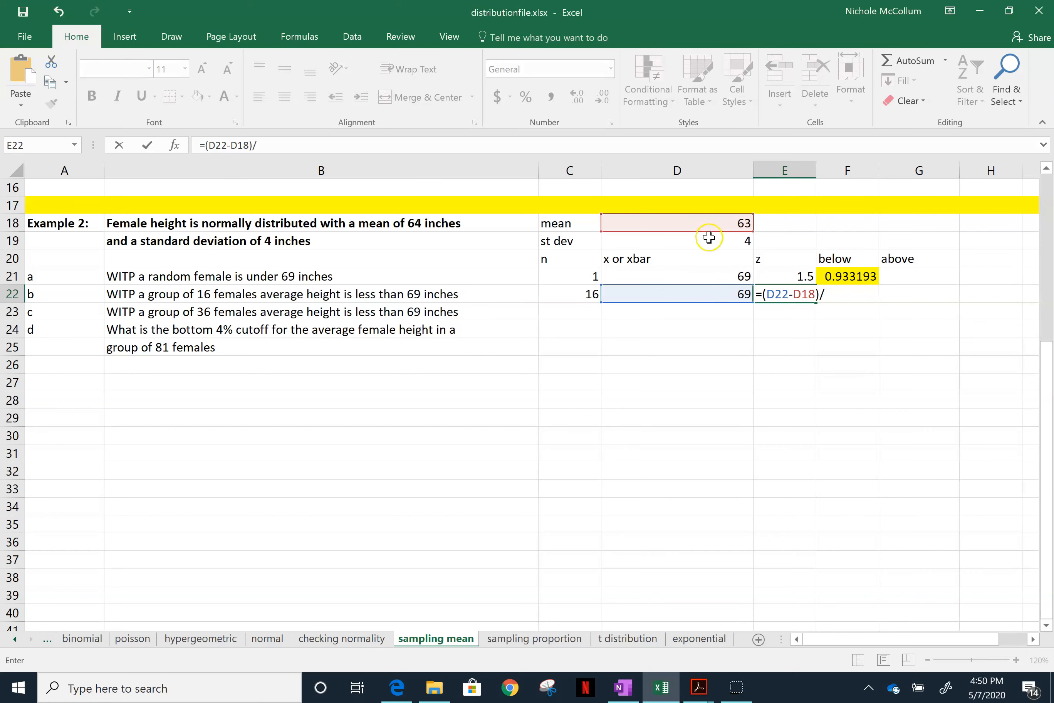
Complete the E22 z-score by dividing by the standard error, giving =(D22-D18)/(D19/SQRT(C22)).
click(709, 241)
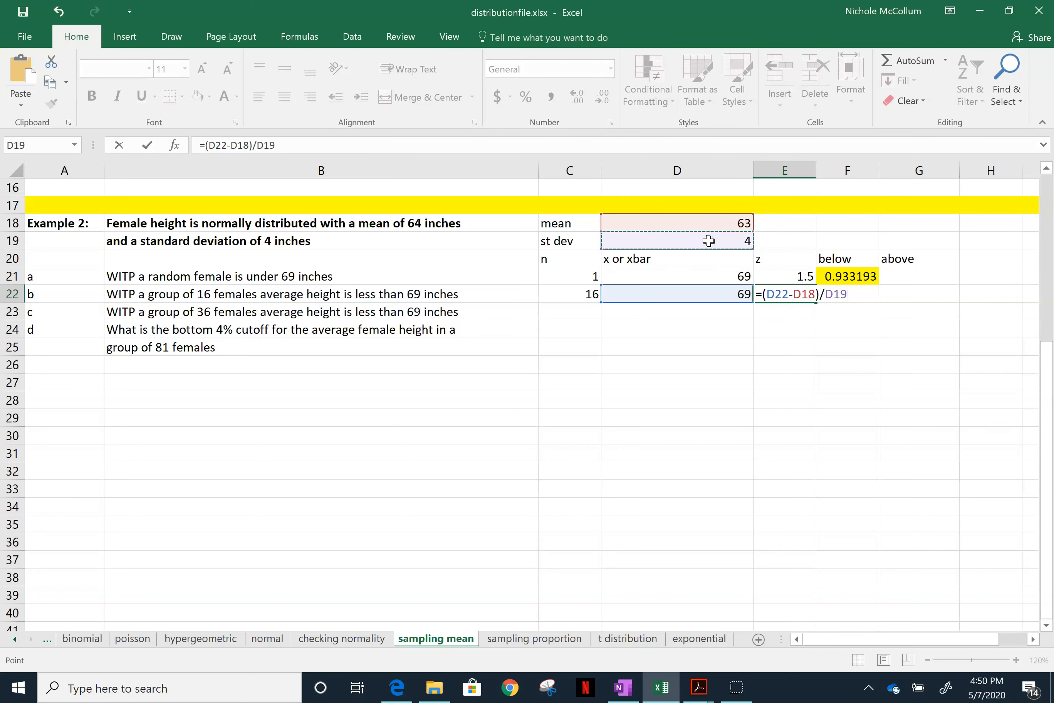
key(BackSpace)
key(BackSpace)
key(BackSpace)
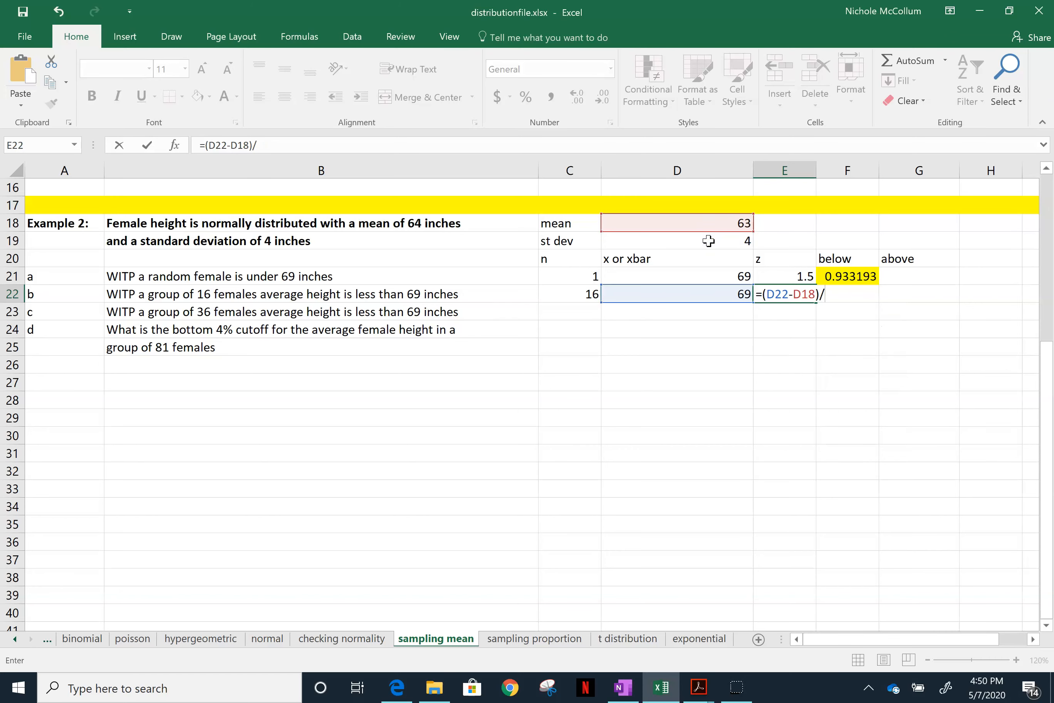
text(()
click(709, 241)
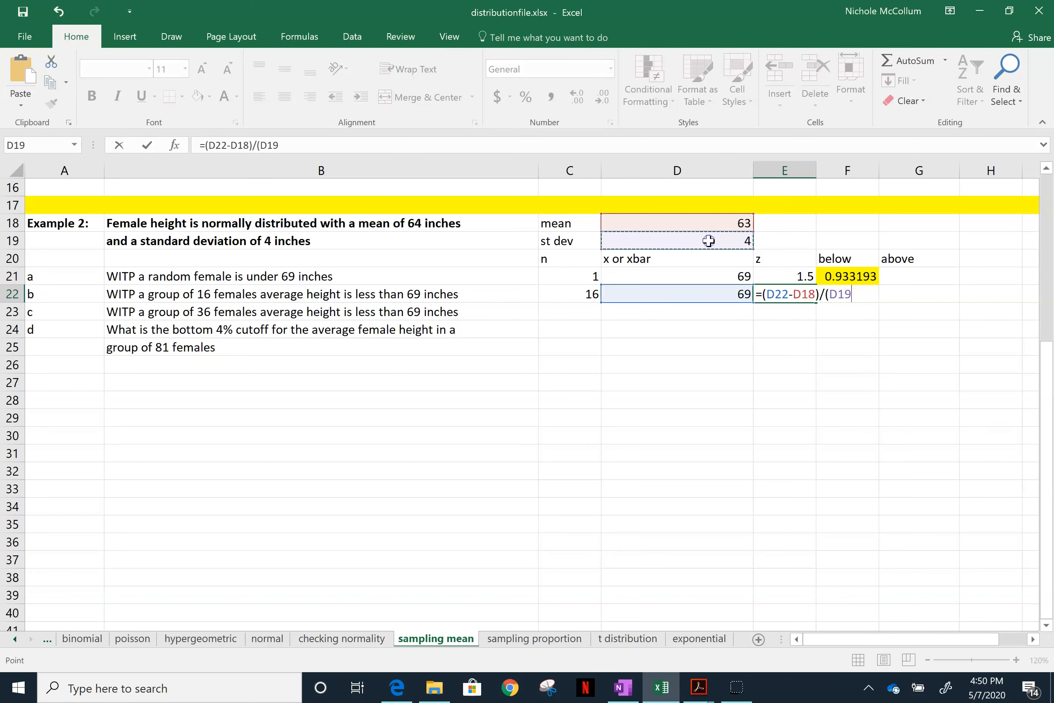
text(/sqrt()
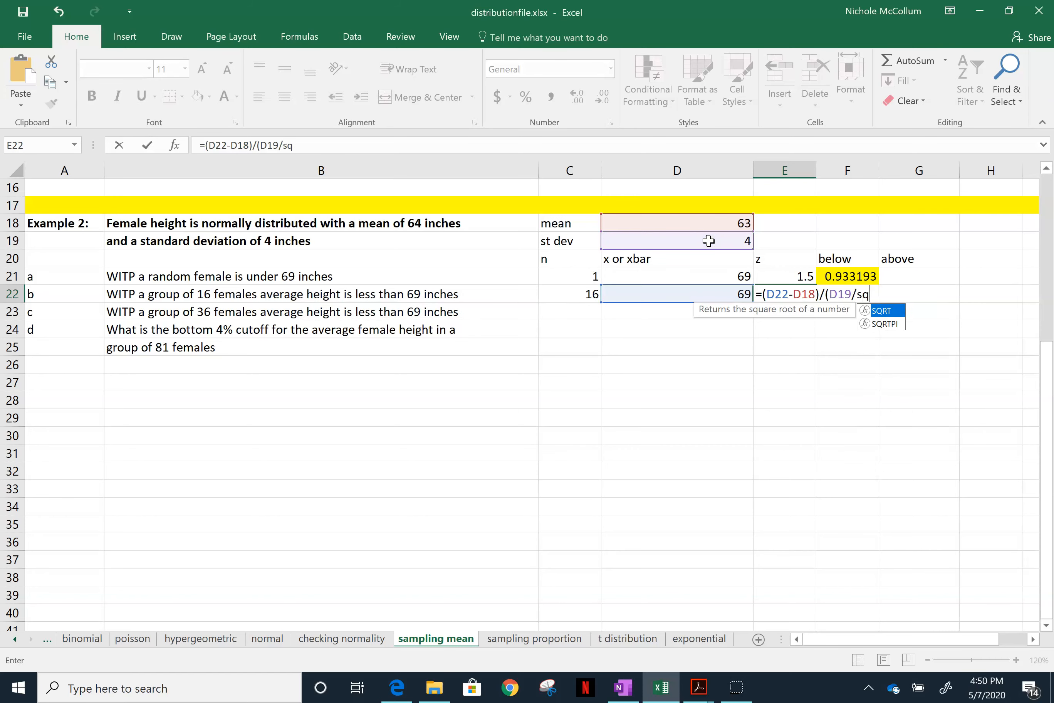
click(584, 292)
text())
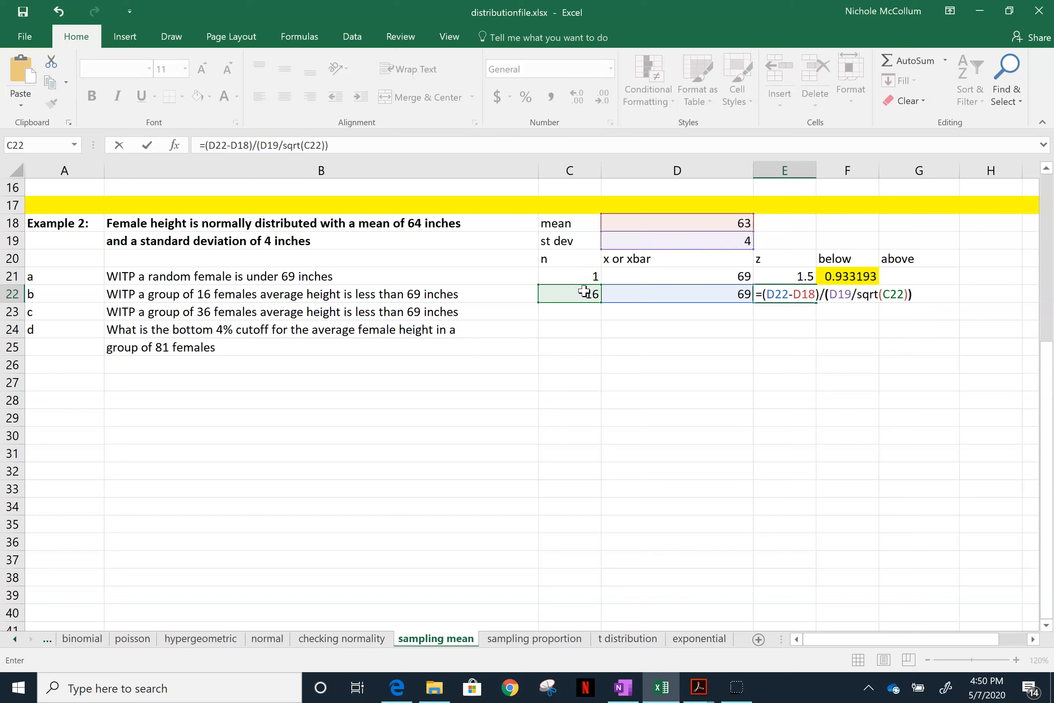
key(Return)
key(Up)
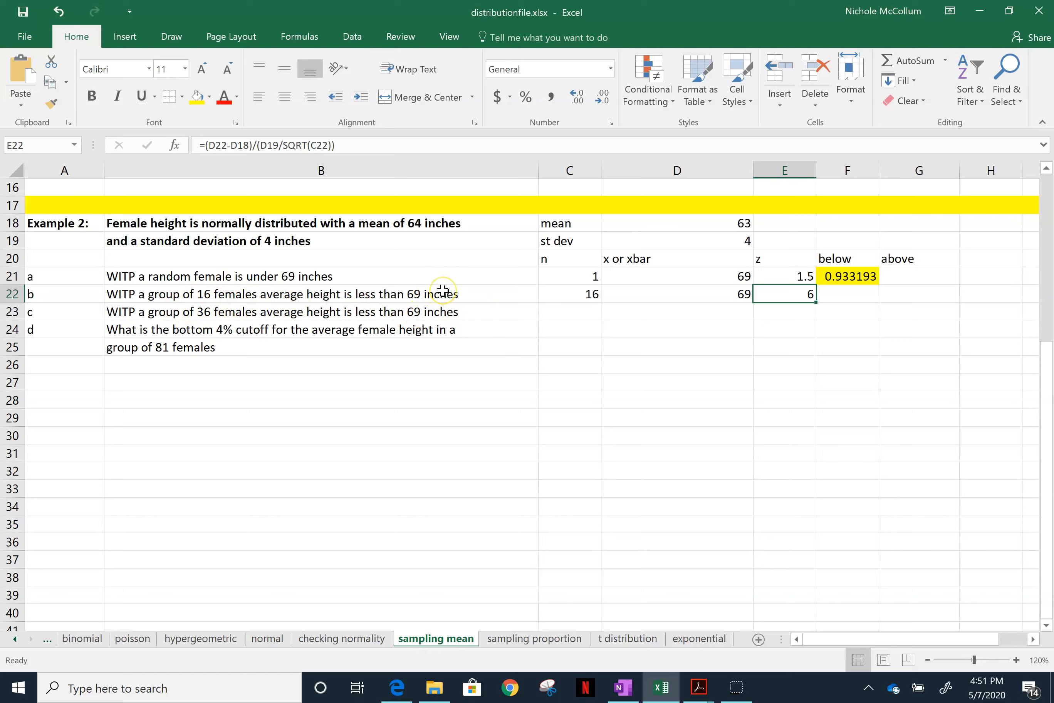
Insert a blank column between the x or xbar column and the z column.
right_click(791, 202)
click(780, 165)
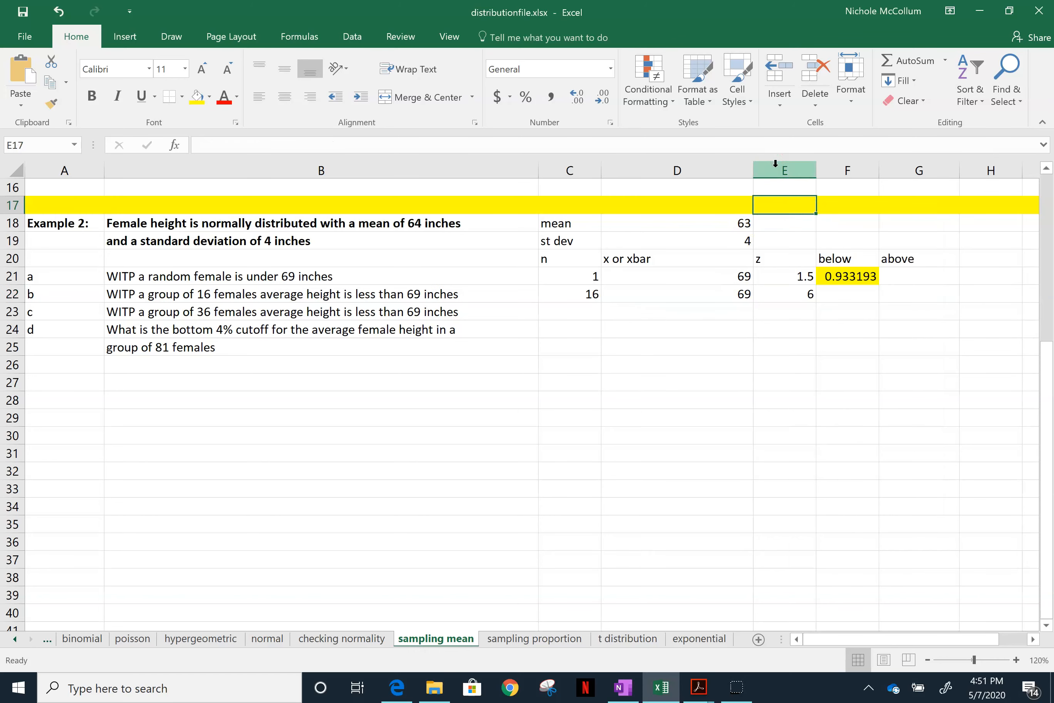
right_click(780, 169)
click(807, 272)
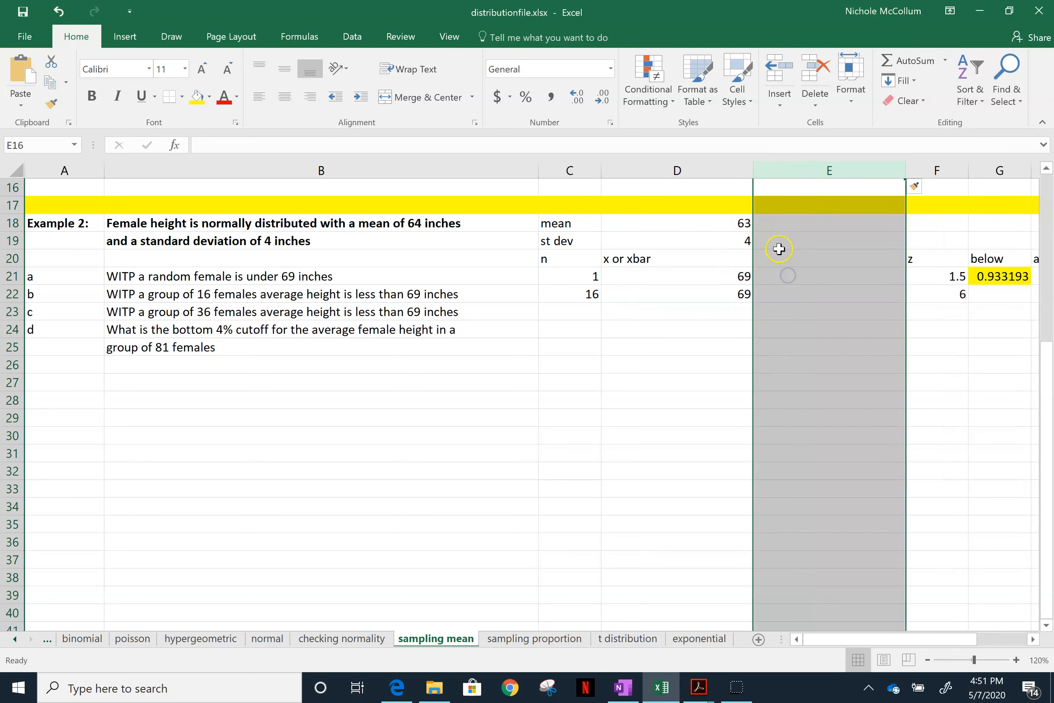
Label the new column "std error" in E20 and autofit the column's width.
click(781, 262)
text(std de)
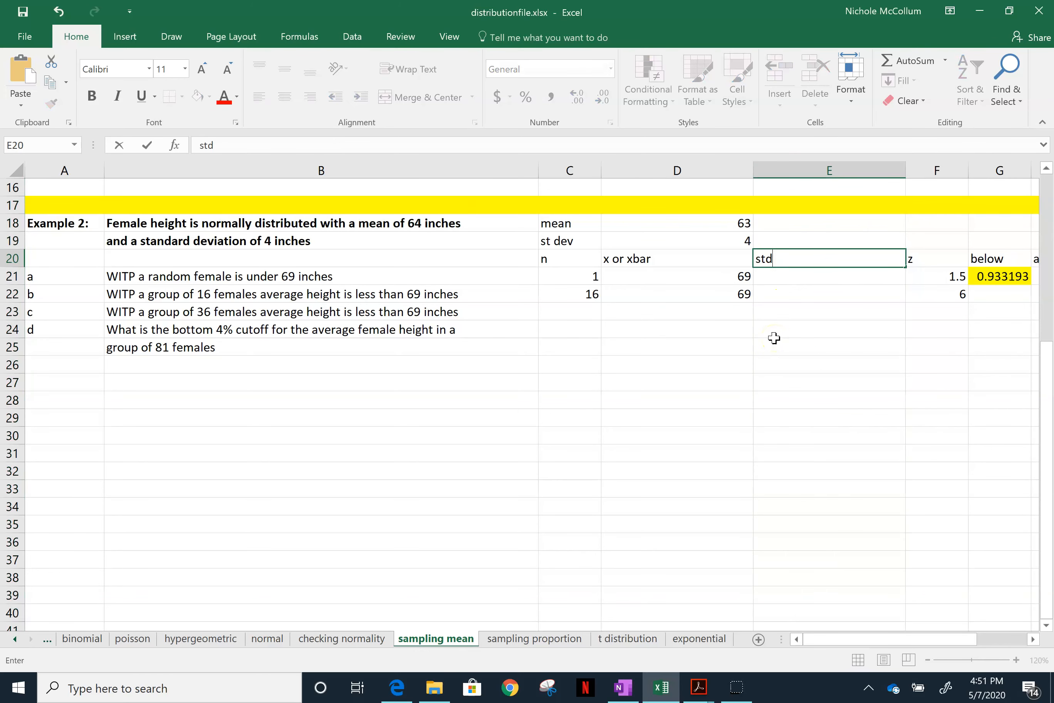
key(BackSpace)
key(BackSpace)
text(erro)
key(Return)
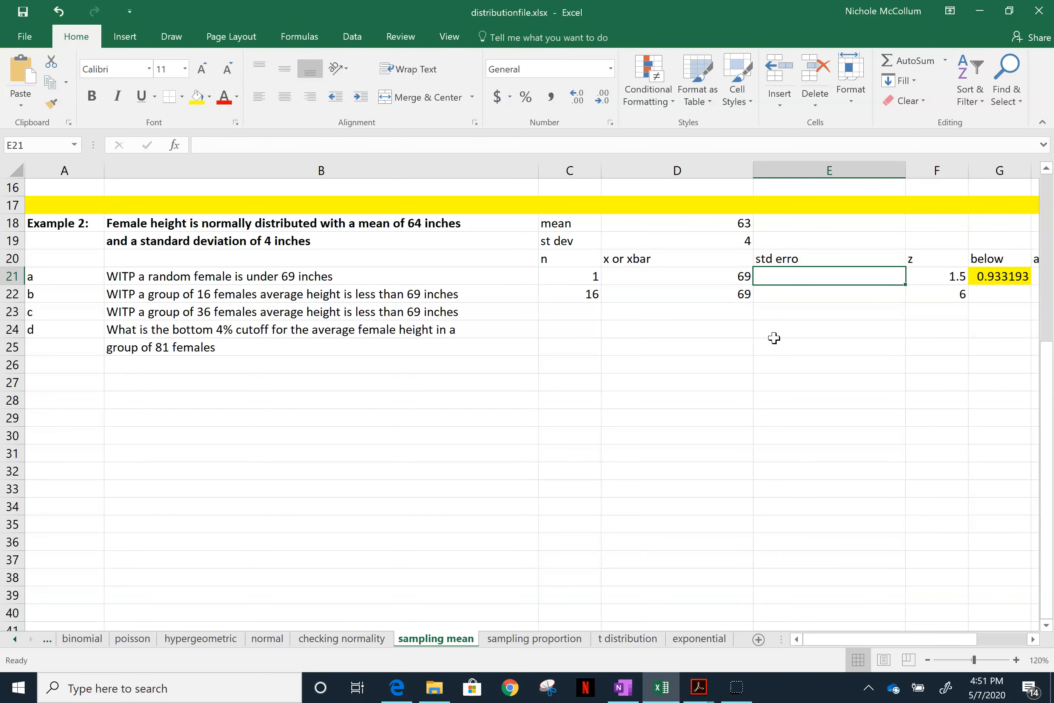
click(771, 259)
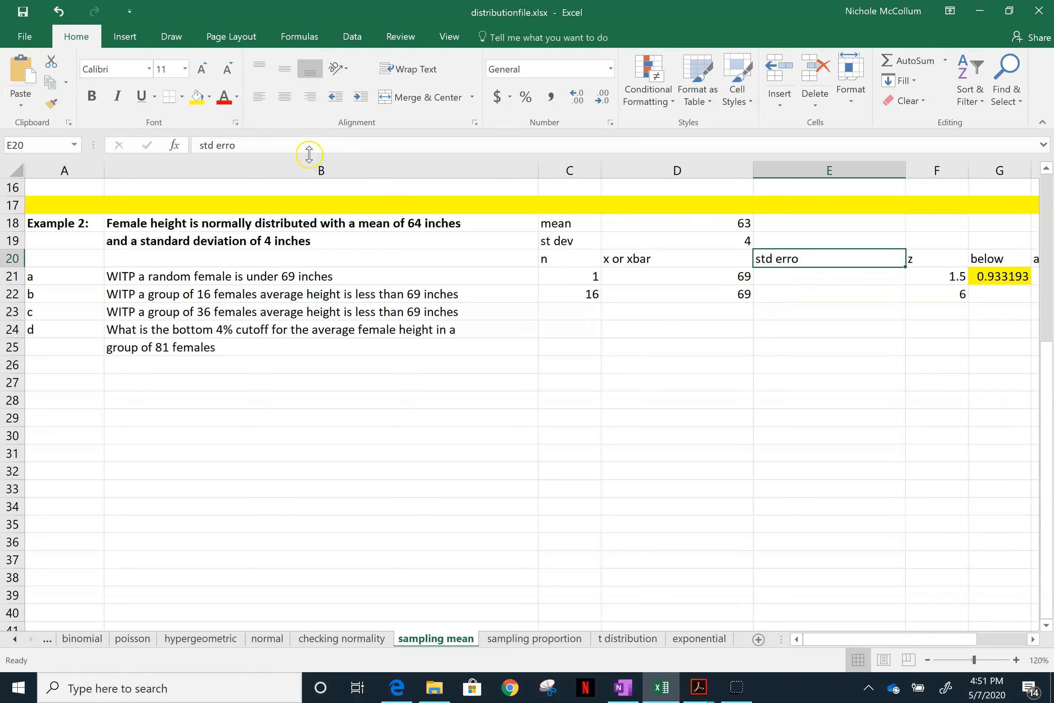
click(277, 146)
text(r)
click(765, 260)
click(811, 279)
double_click(906, 170)
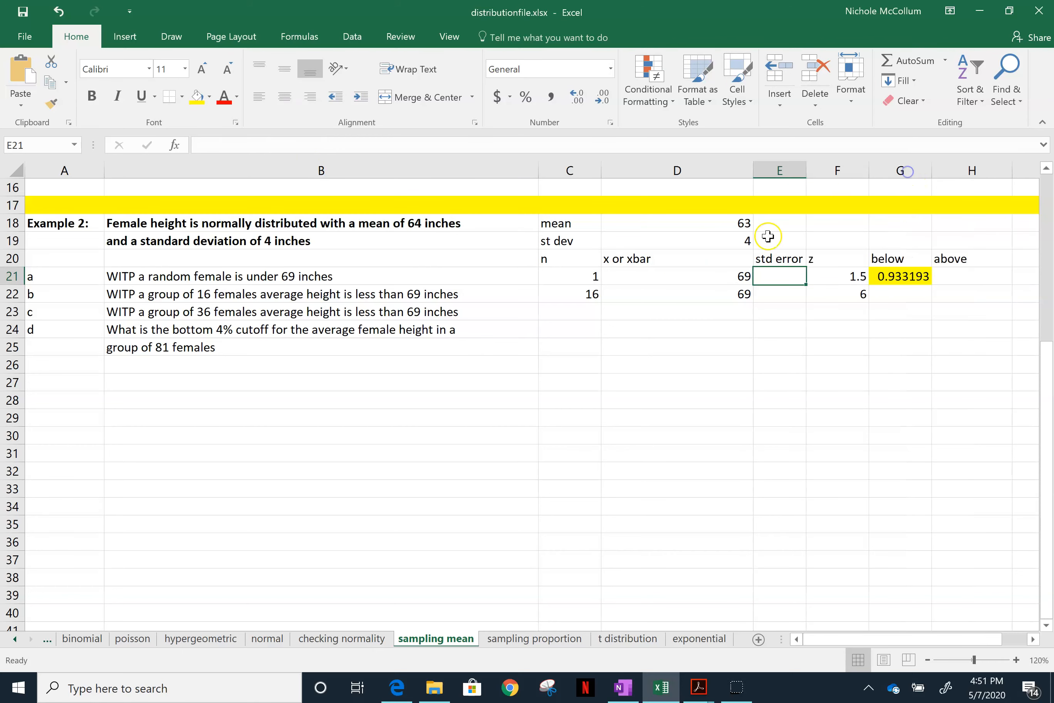
Calculate part a's standard error in E21 with =D19/SQRT(C21), accepting the closing-parenthesis correction.
text(=)
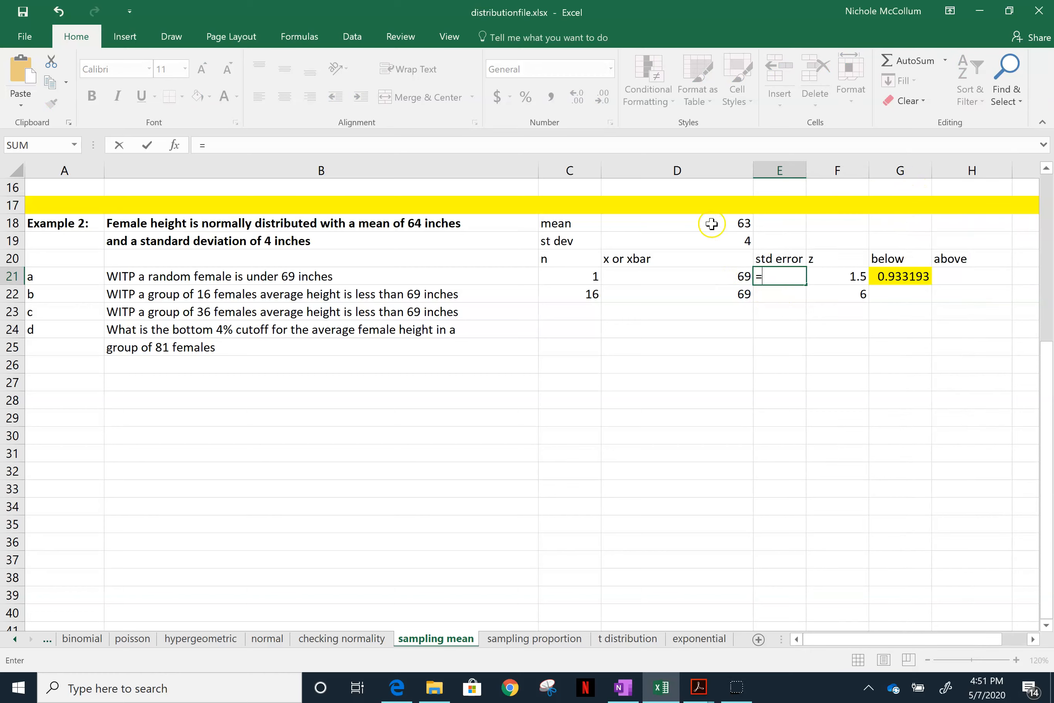
click(712, 239)
text(/s)
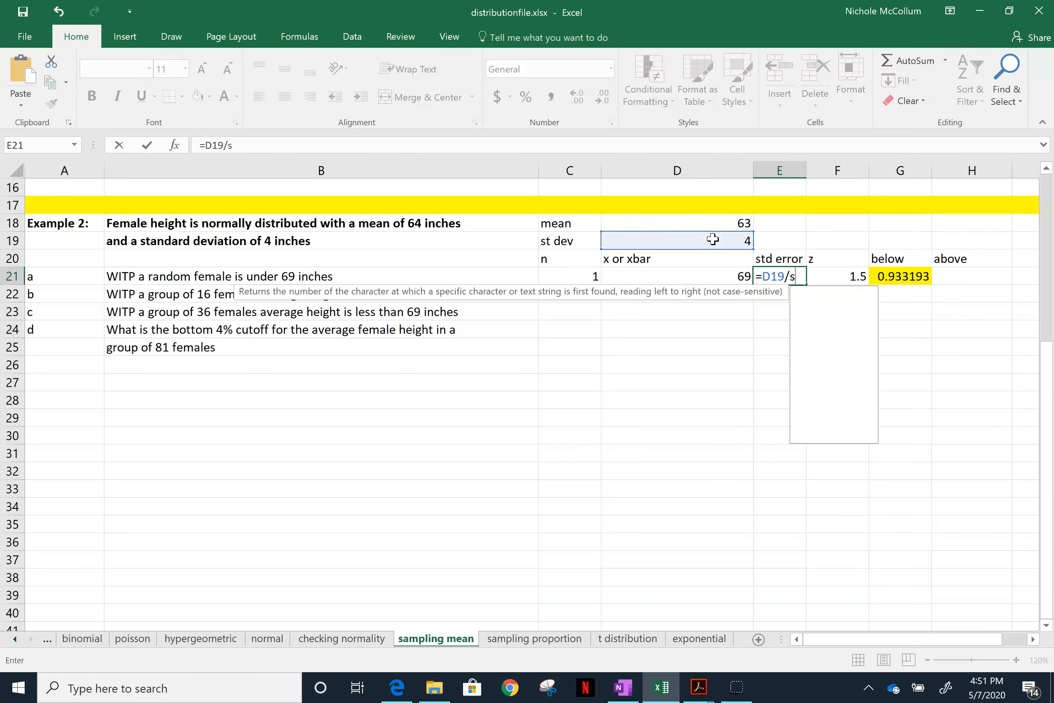
text(qrt()
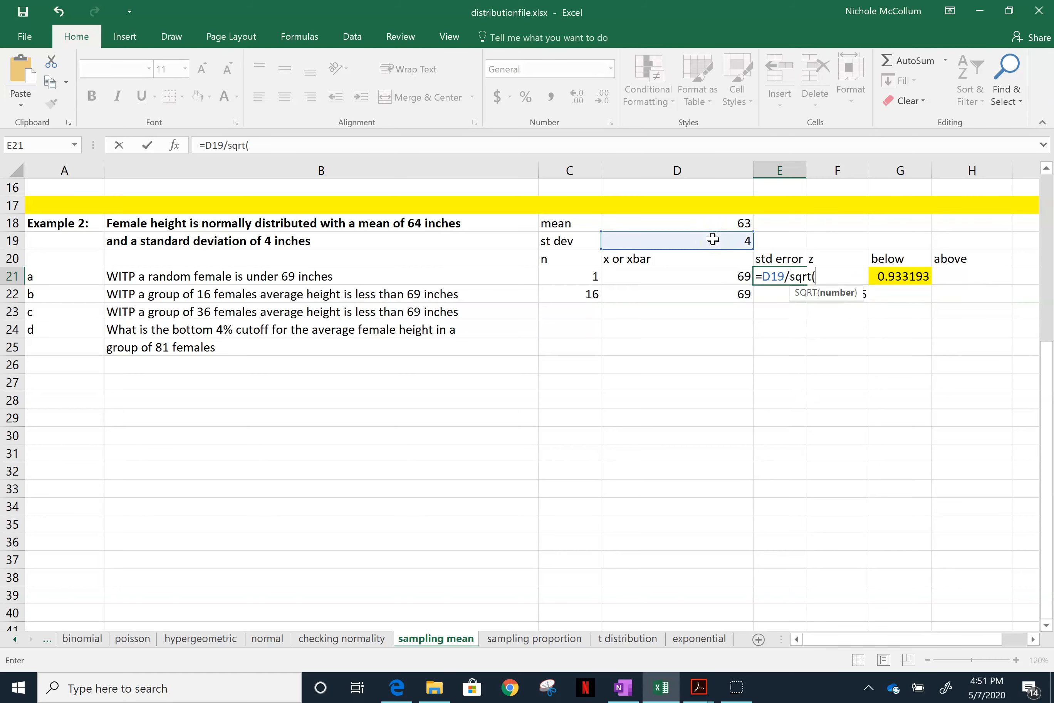
click(578, 282)
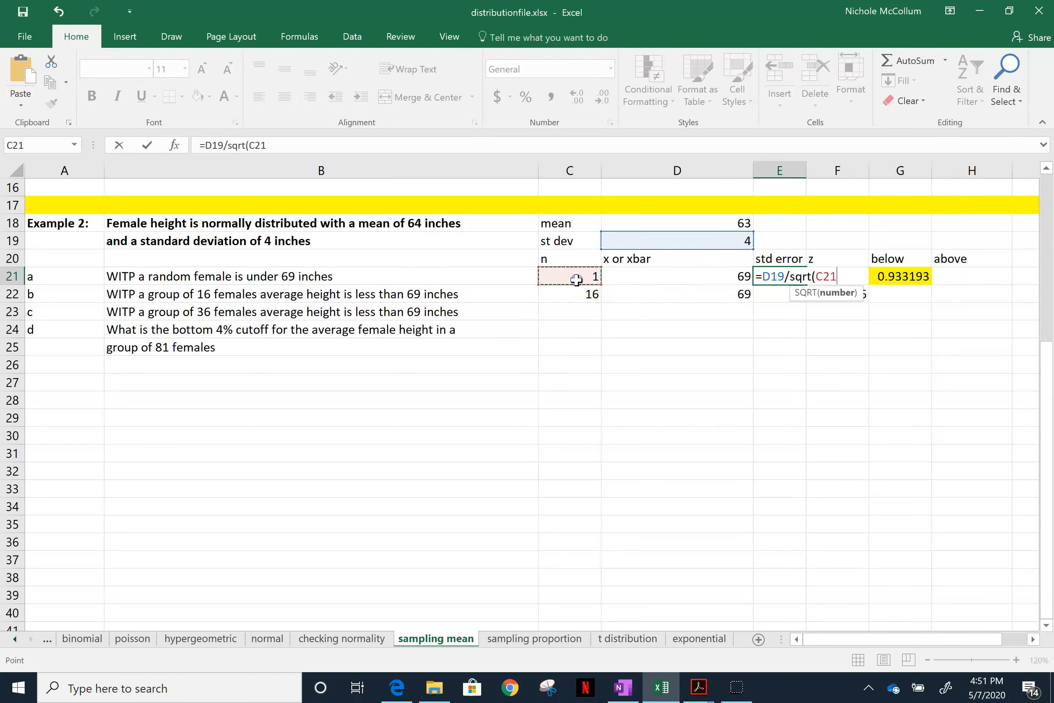
key(Return)
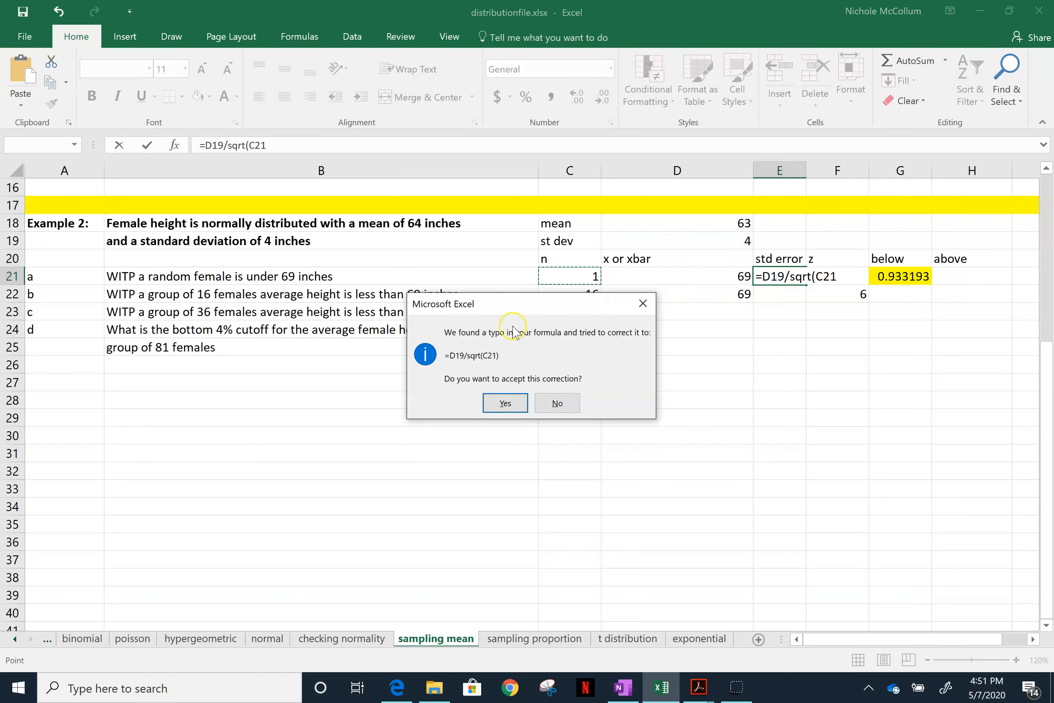
click(501, 402)
Fill the standard error formula from E21 down to part b's cell E22.
click(771, 271)
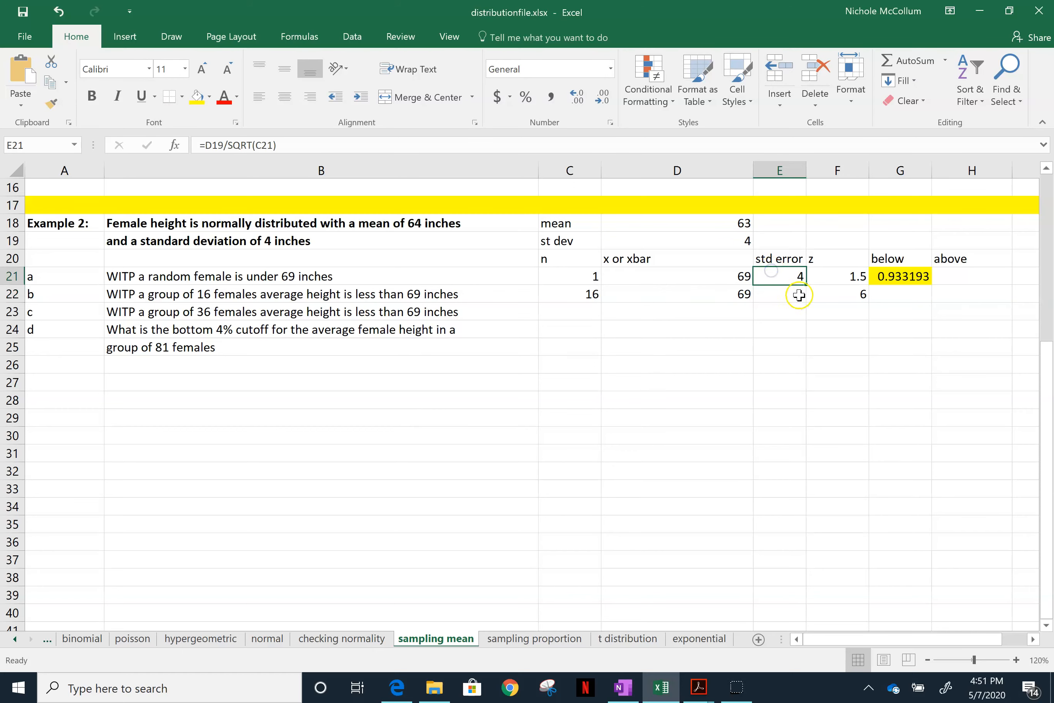
drag(805, 285, 805, 303)
click(777, 296)
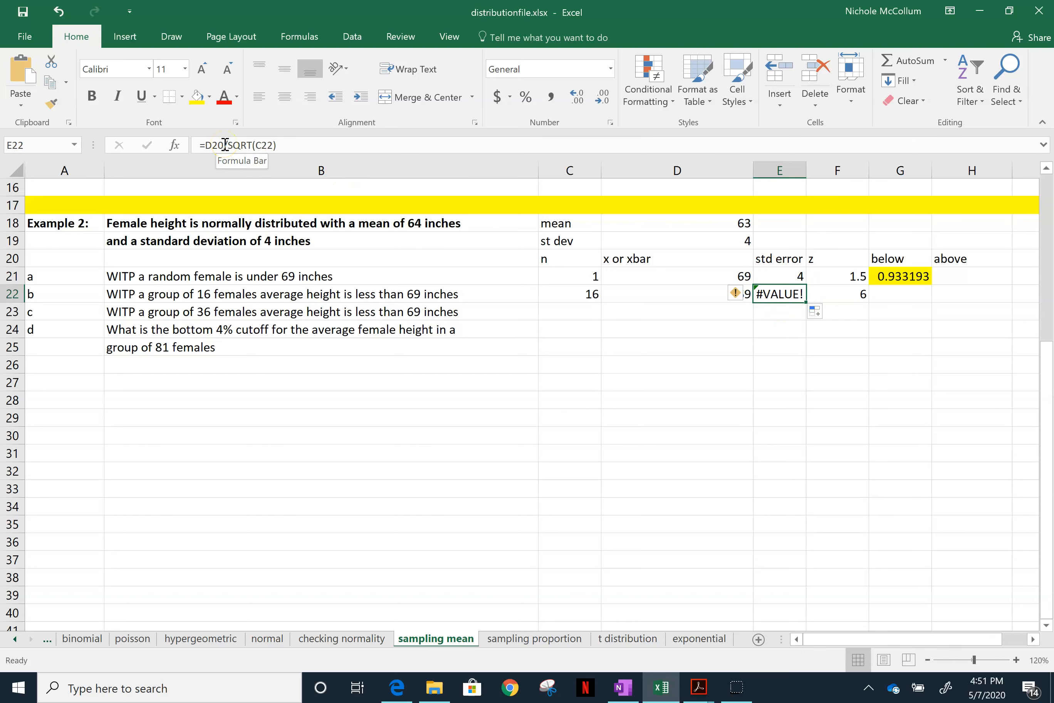
Make the D20 reference in E22's formula absolute, giving =$D$20/SQRT(C22).
click(204, 144)
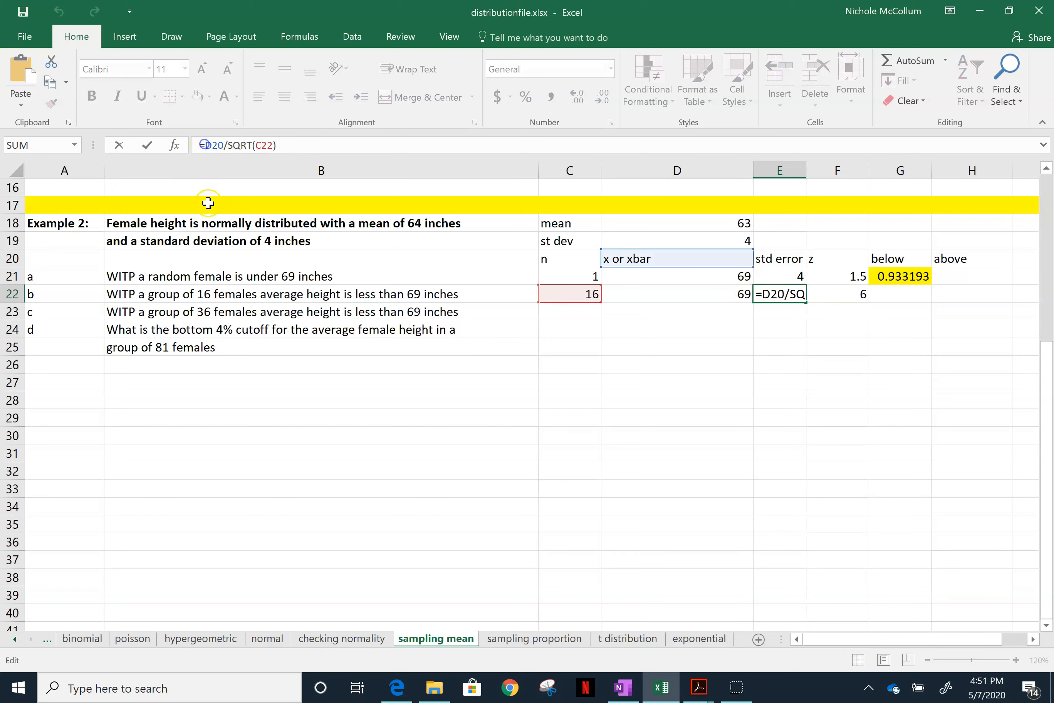
text($)
key(Right)
text($)
key(Return)
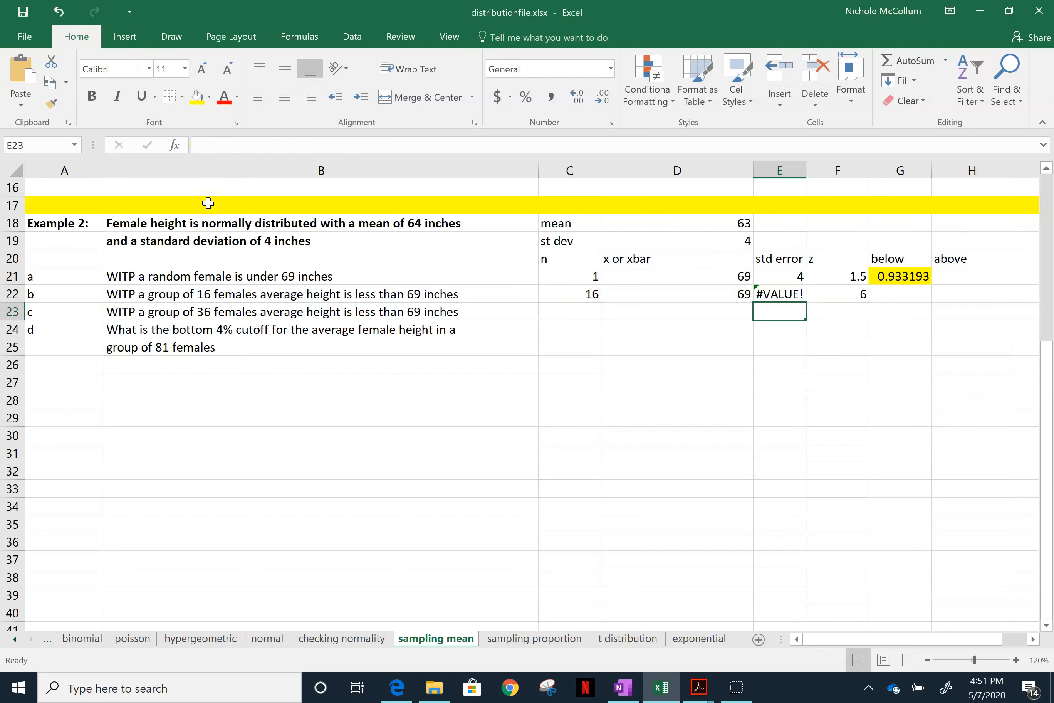
key(Up)
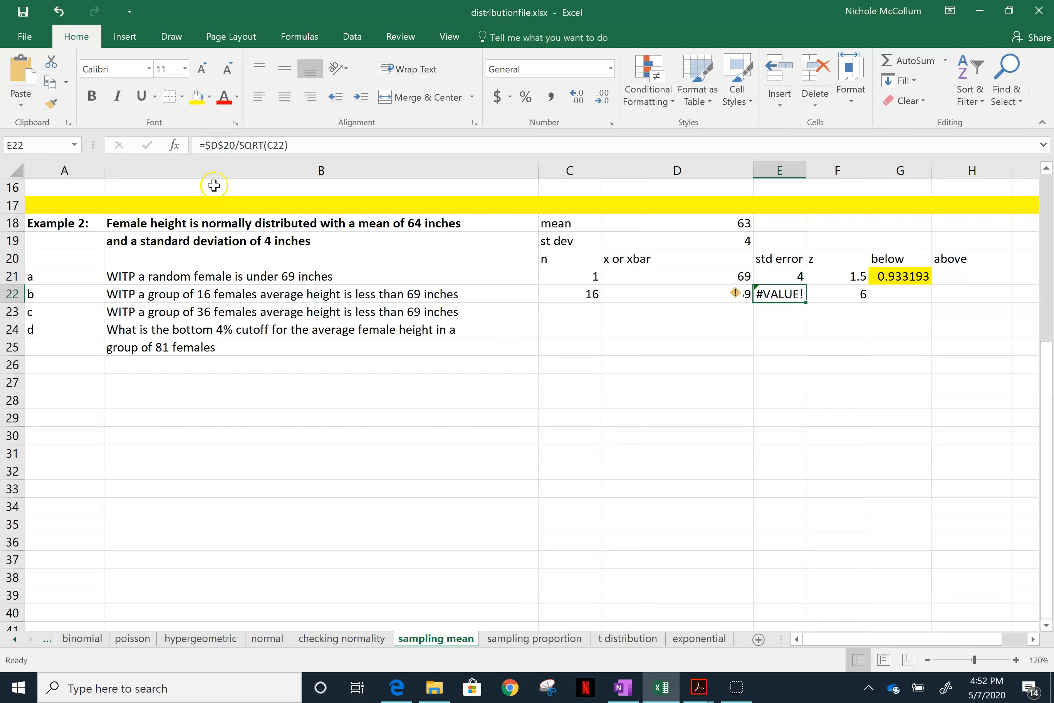
Correct E22 to reference the standard deviation cell, giving =$D$19/SQRT(C22), and compare it with E21's formula.
click(235, 145)
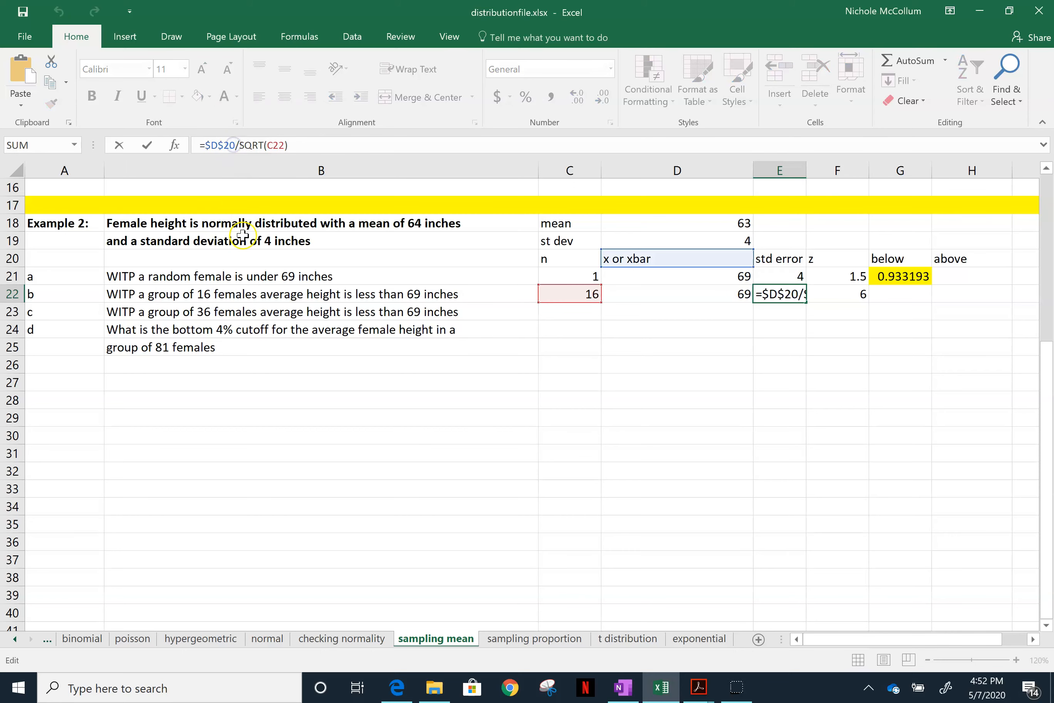
key(BackSpace)
key(BackSpace)
text(19)
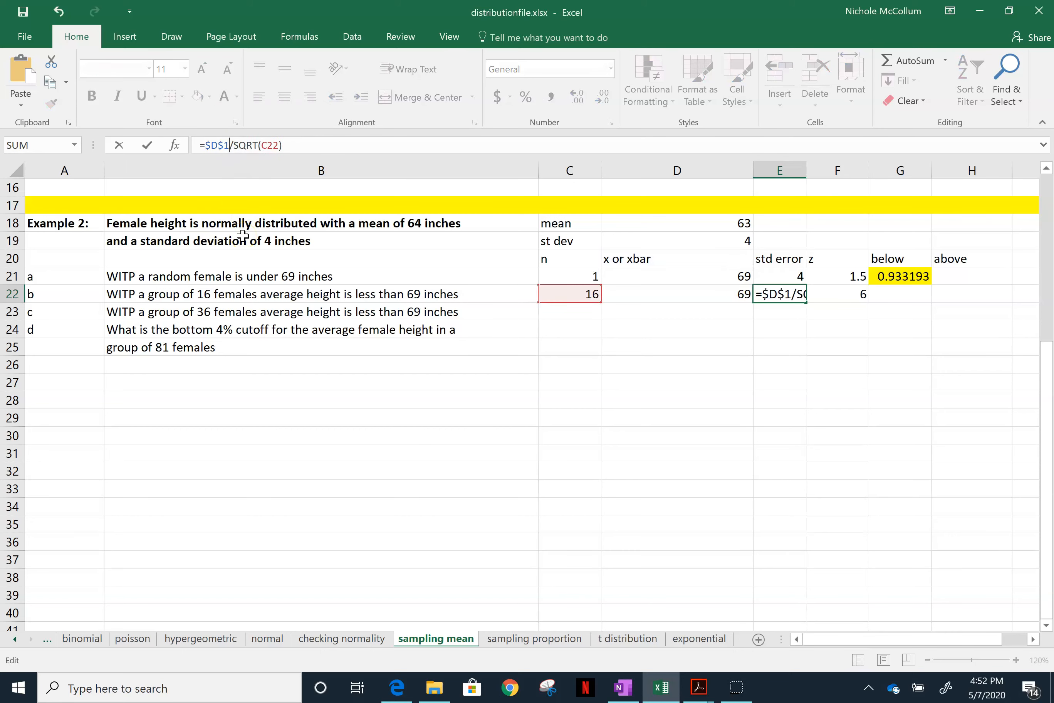
key(Return)
key(Left)
key(Right)
key(Up)
key(Up)
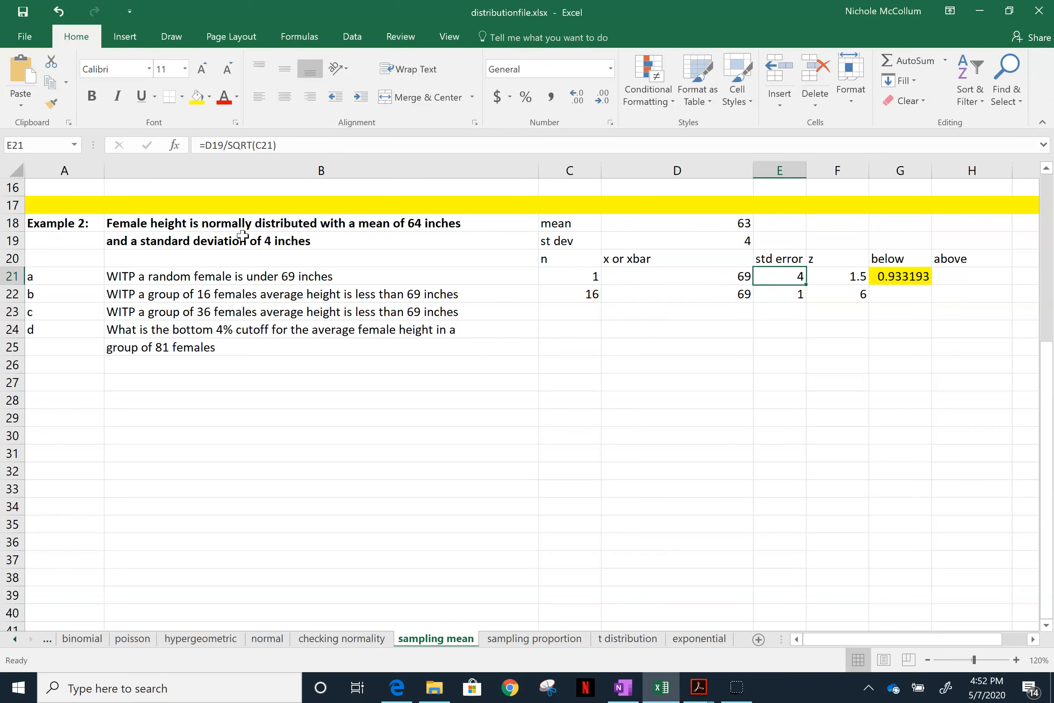
key(Down)
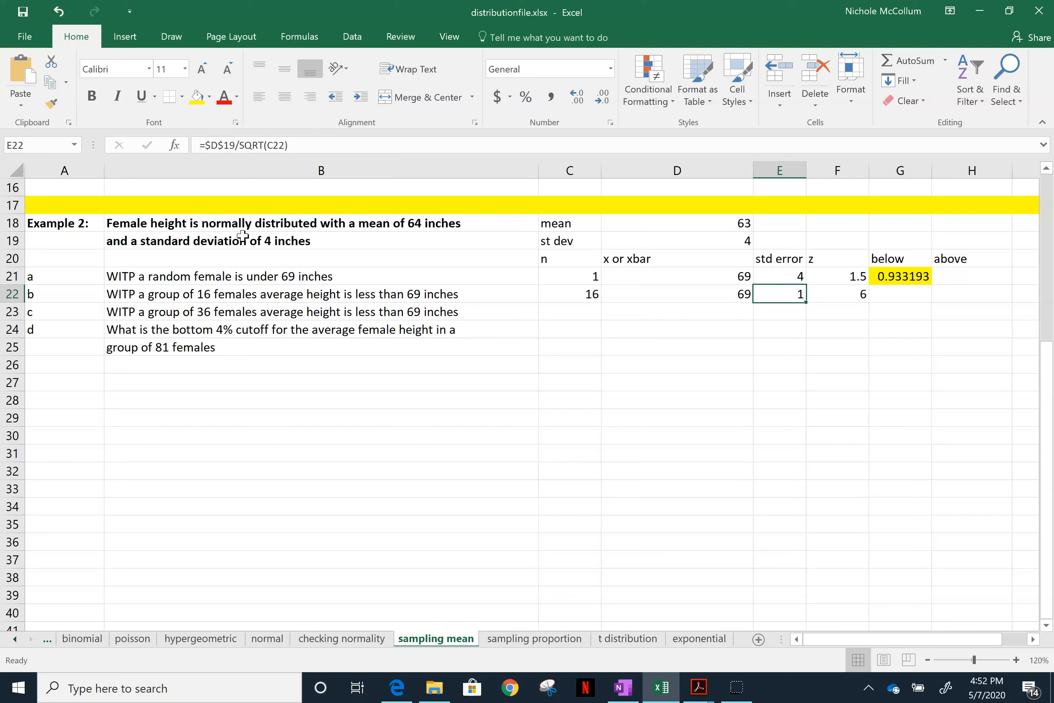
Calculate part b's below probability in G22 with =NORM.S.DIST(6,1) and highlight the cell yellow.
key(Right)
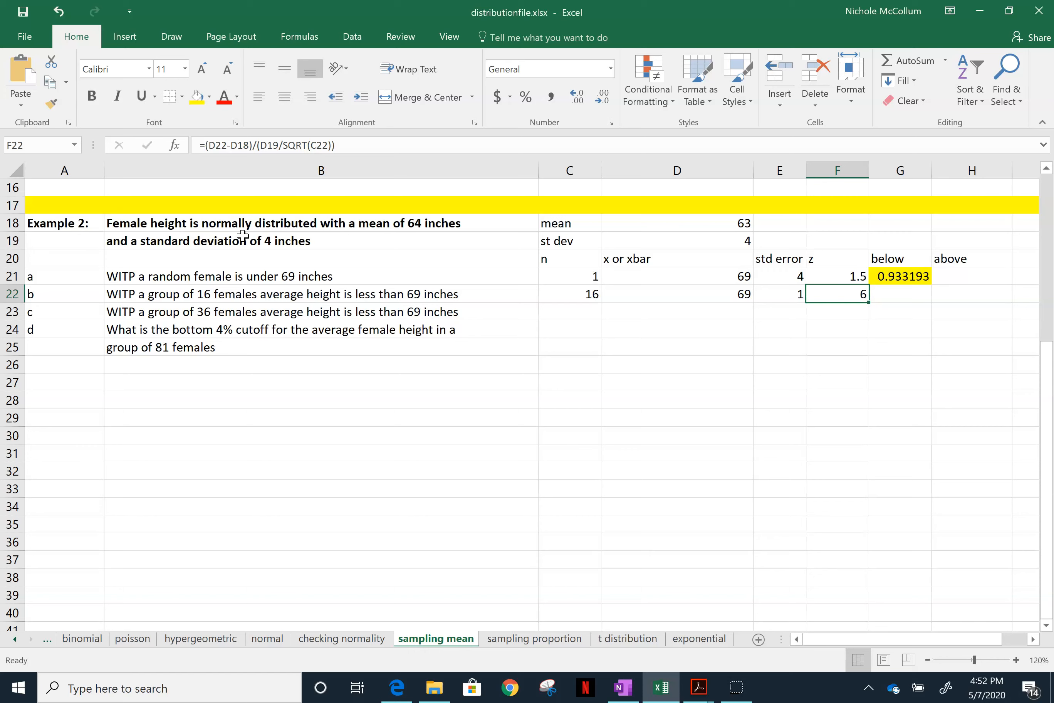
key(Right)
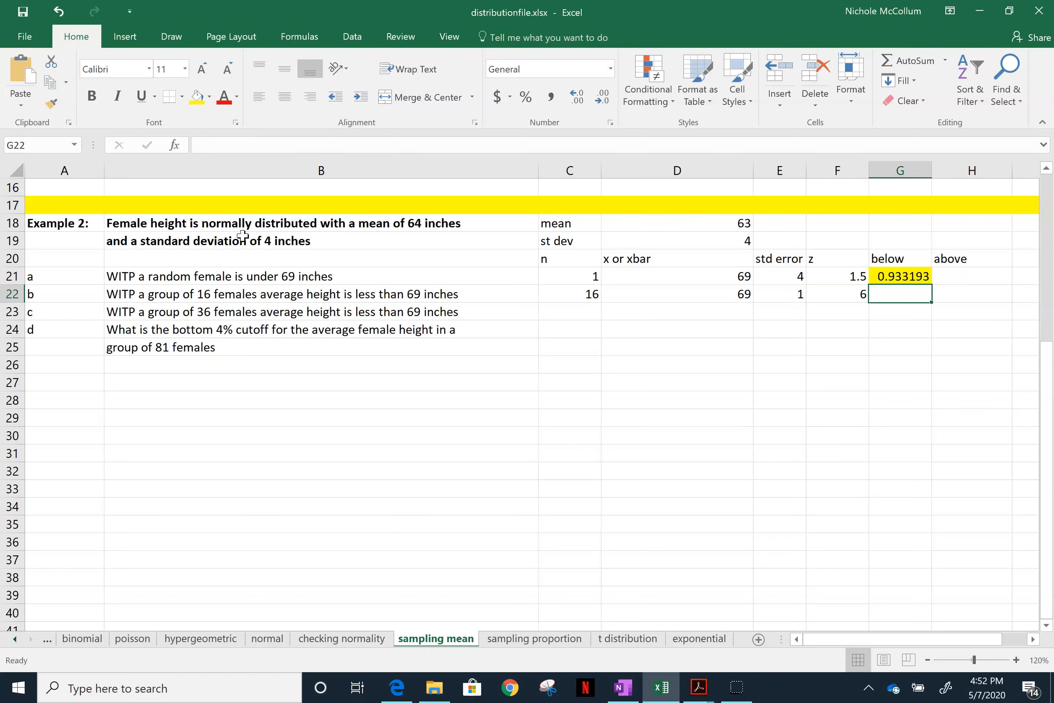
text(=norm)
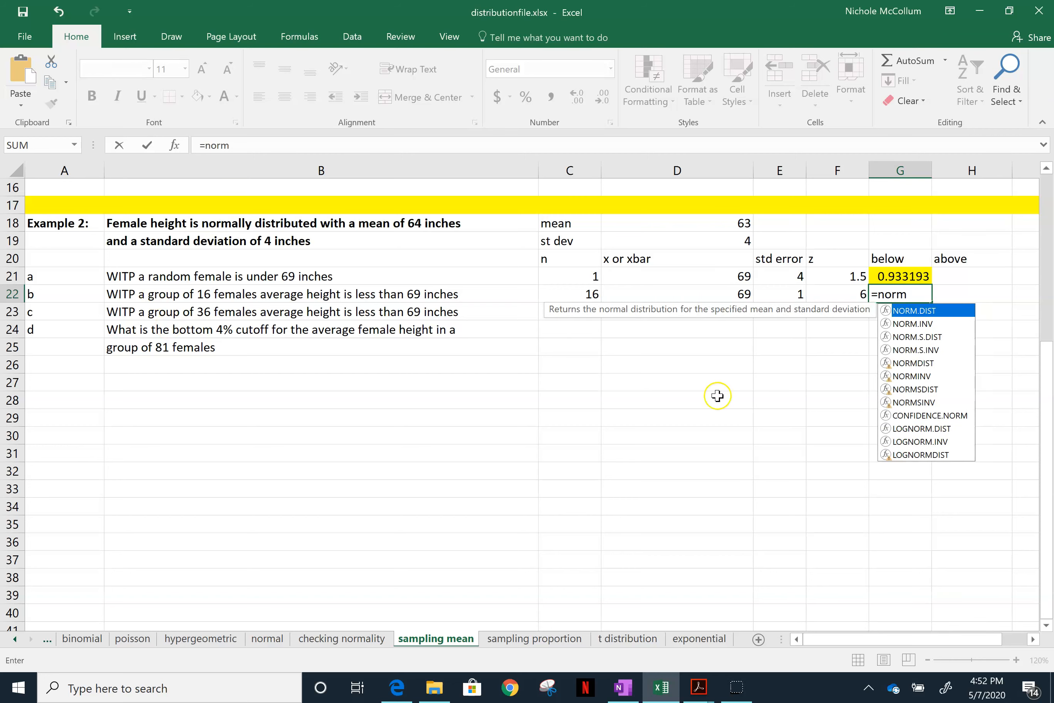
double_click(904, 338)
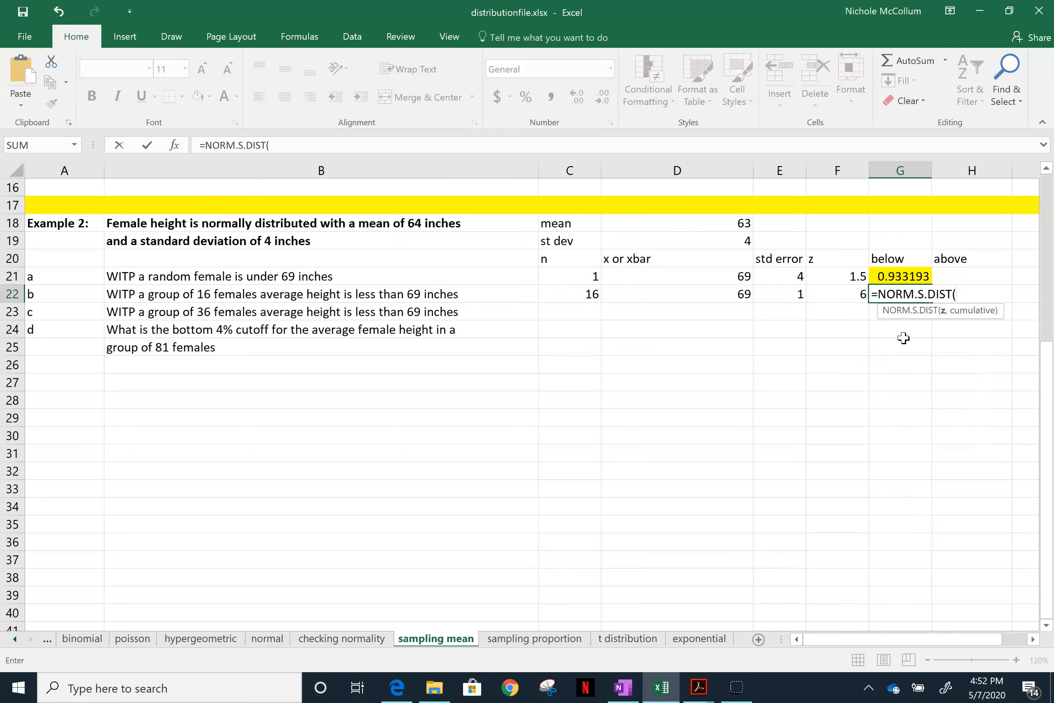
text(6,1))
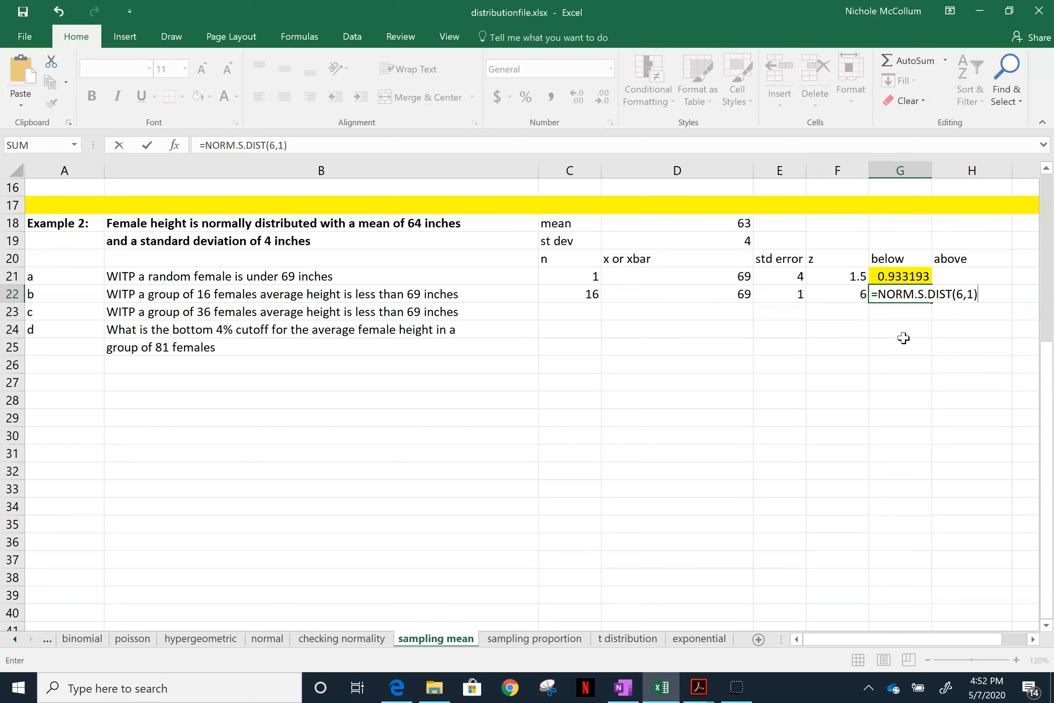
key(Return)
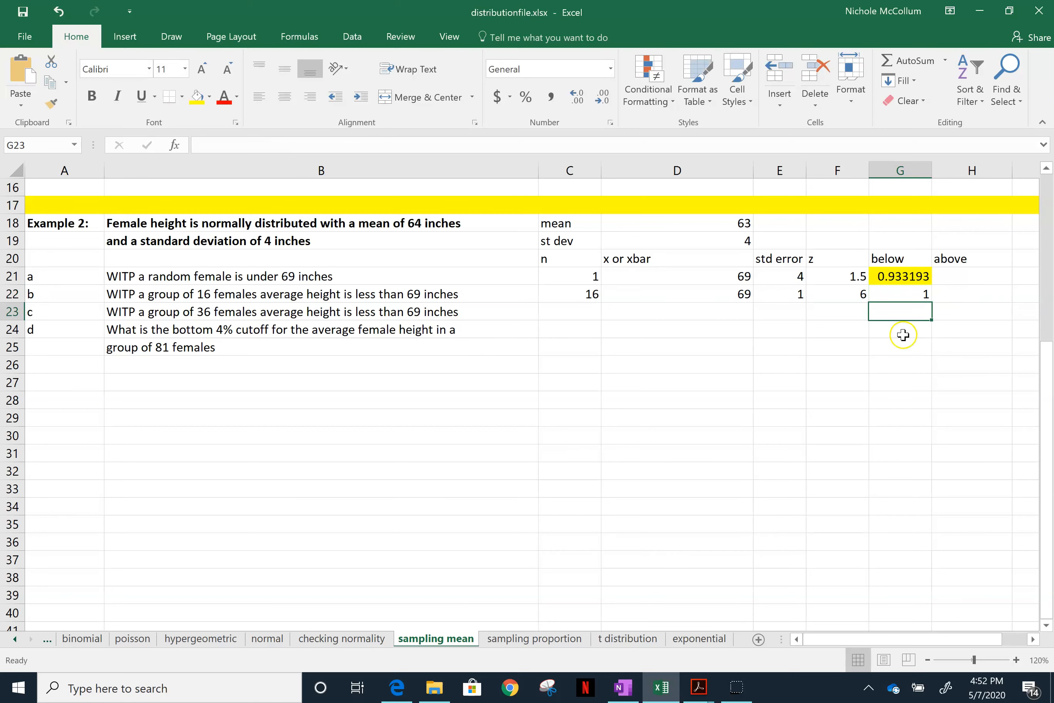
click(891, 292)
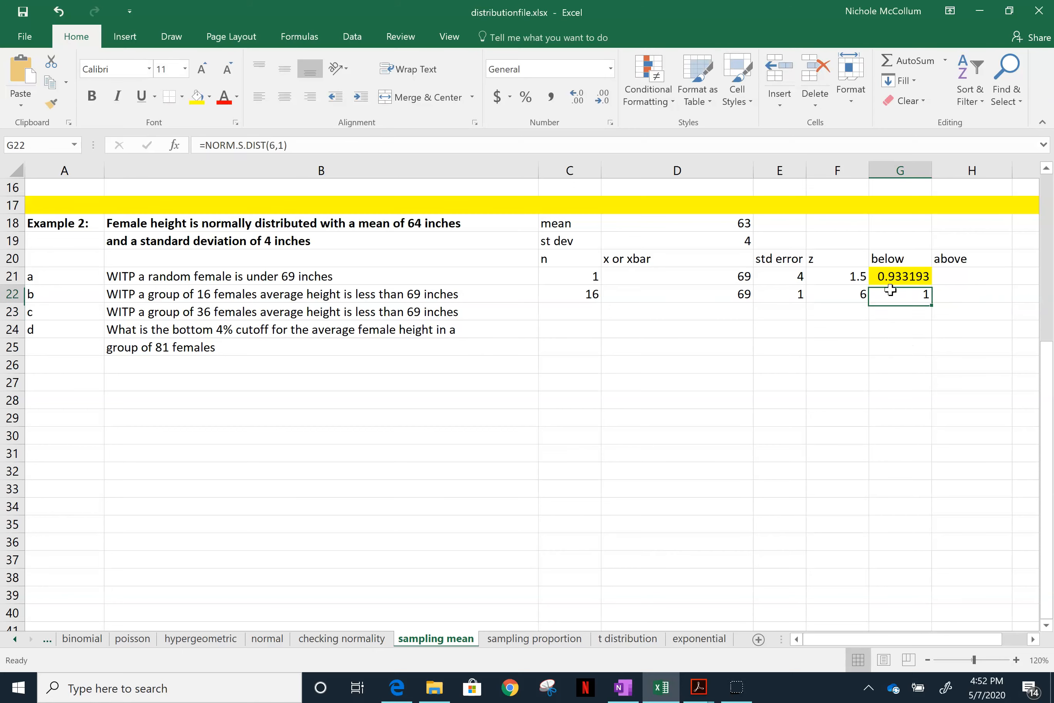
click(197, 97)
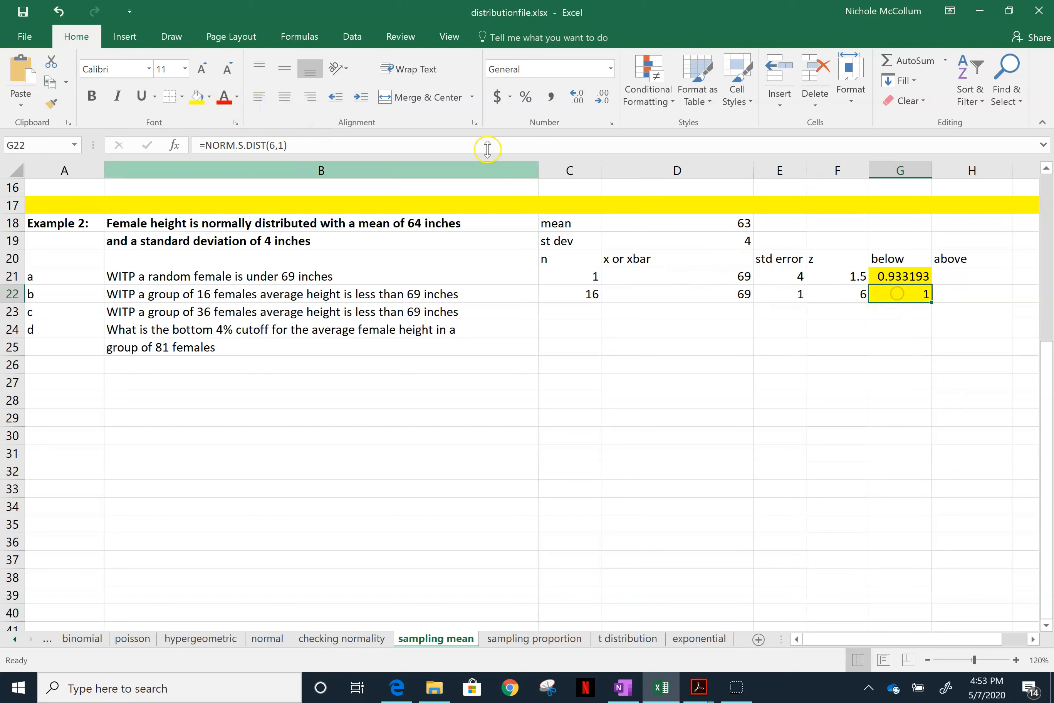
Increase the displayed precision of part b's probability in G22 to 13 decimal places.
click(602, 97)
click(577, 100)
click(577, 101)
click(577, 101)
click(576, 101)
click(577, 101)
click(576, 100)
click(576, 101)
click(577, 100)
click(577, 101)
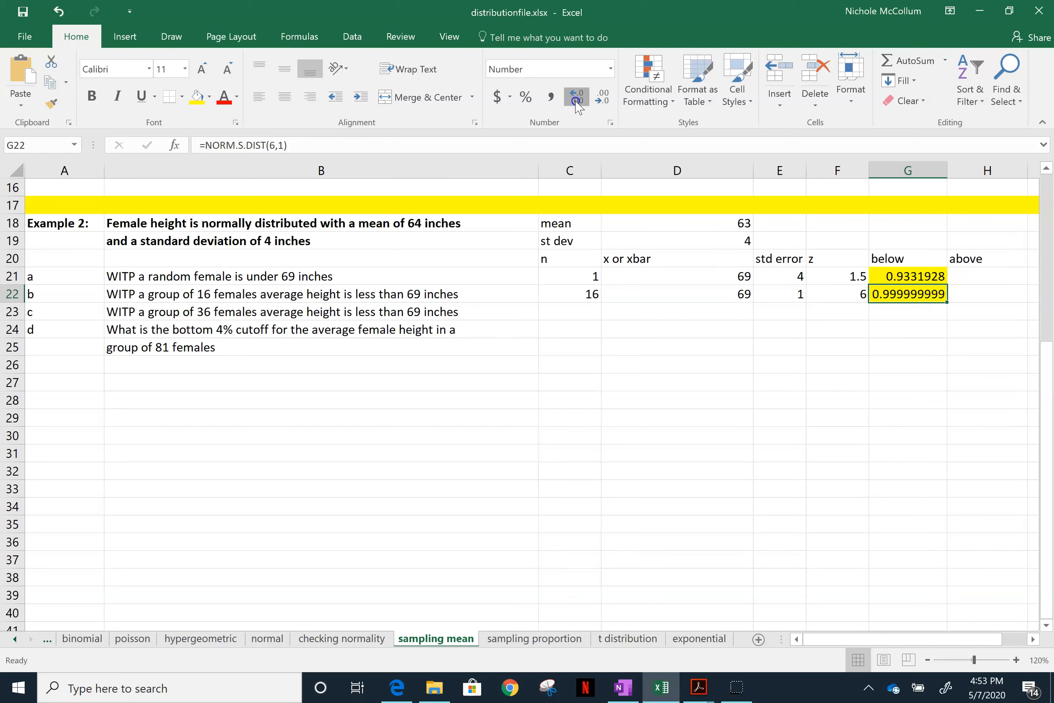
click(577, 100)
click(576, 100)
click(576, 101)
click(576, 100)
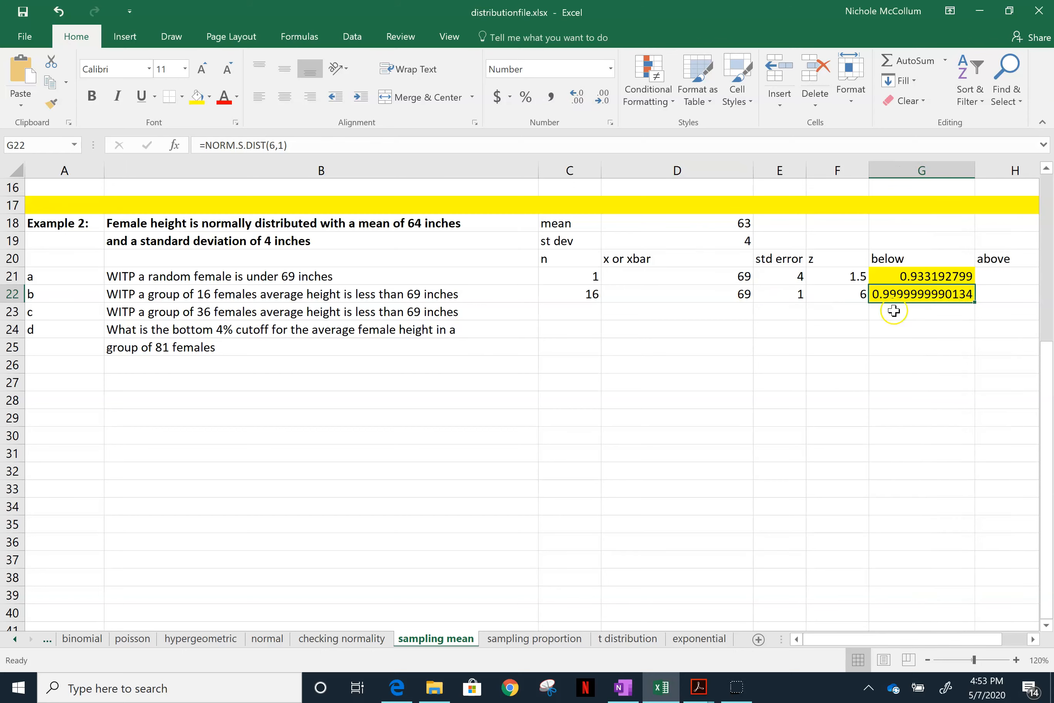
Enter part c's sample size of 36 in C23 and its x-bar value of 69 in D23.
click(925, 312)
click(912, 298)
key(Left)
key(Left)
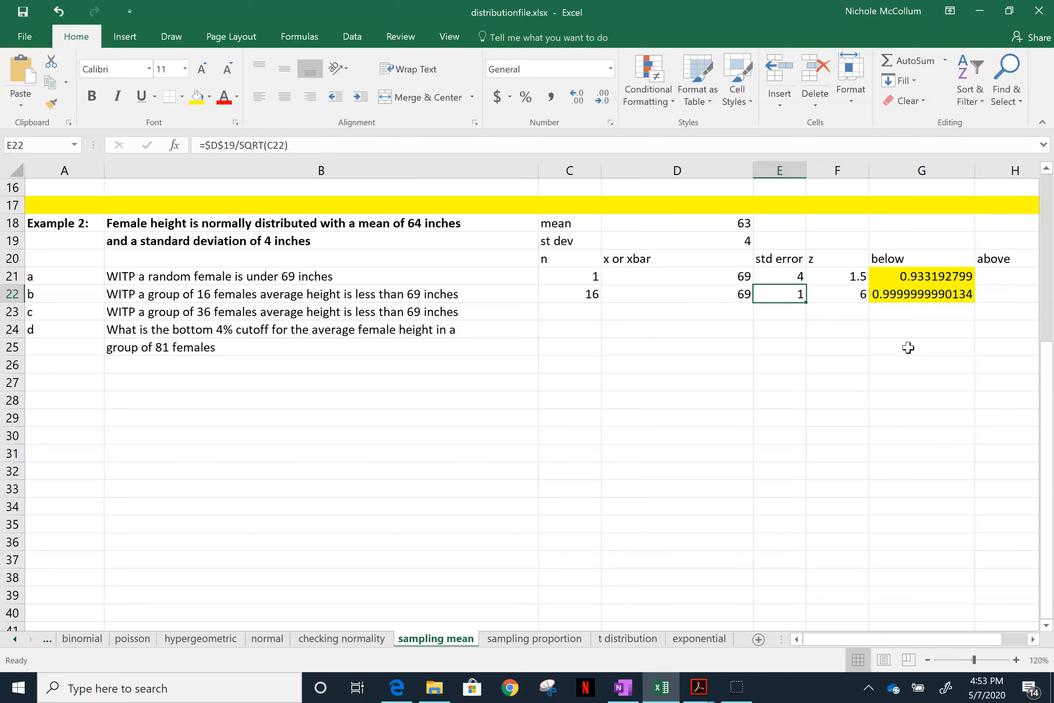
key(Left)
key(Left)
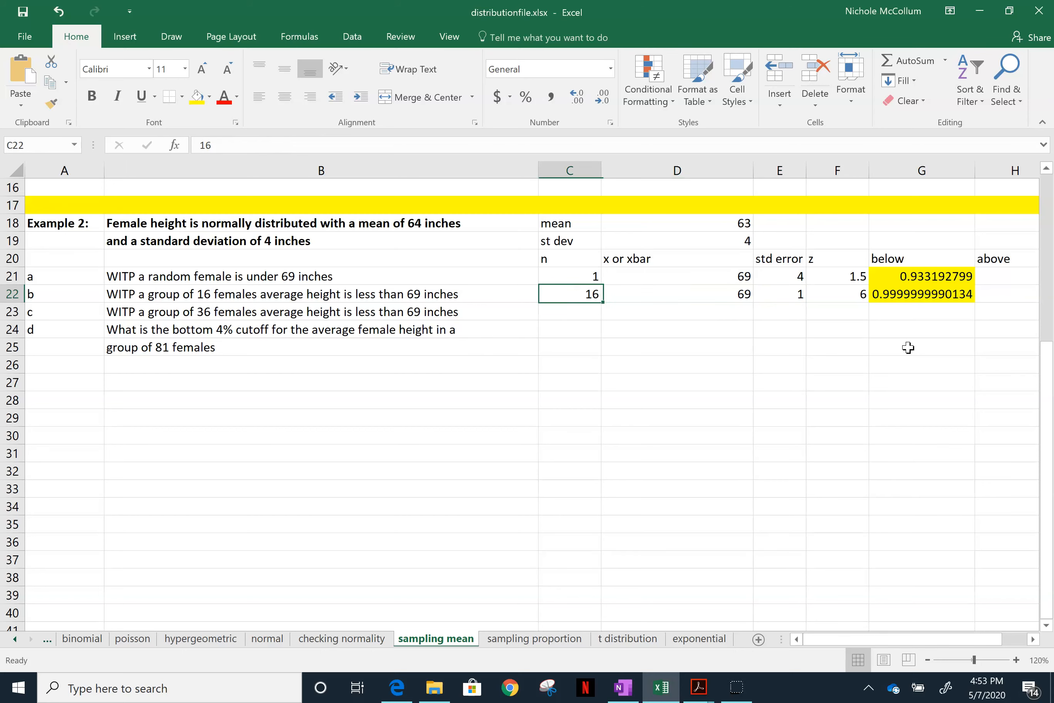
key(Down)
text(36)
key(Tab)
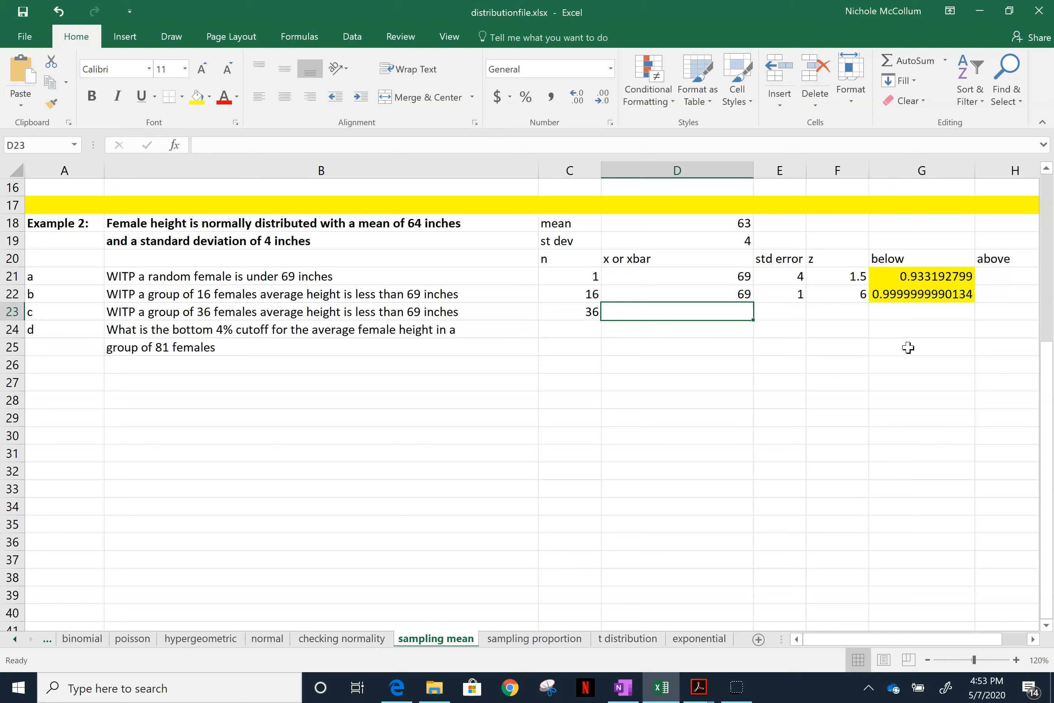
text(69)
key(Tab)
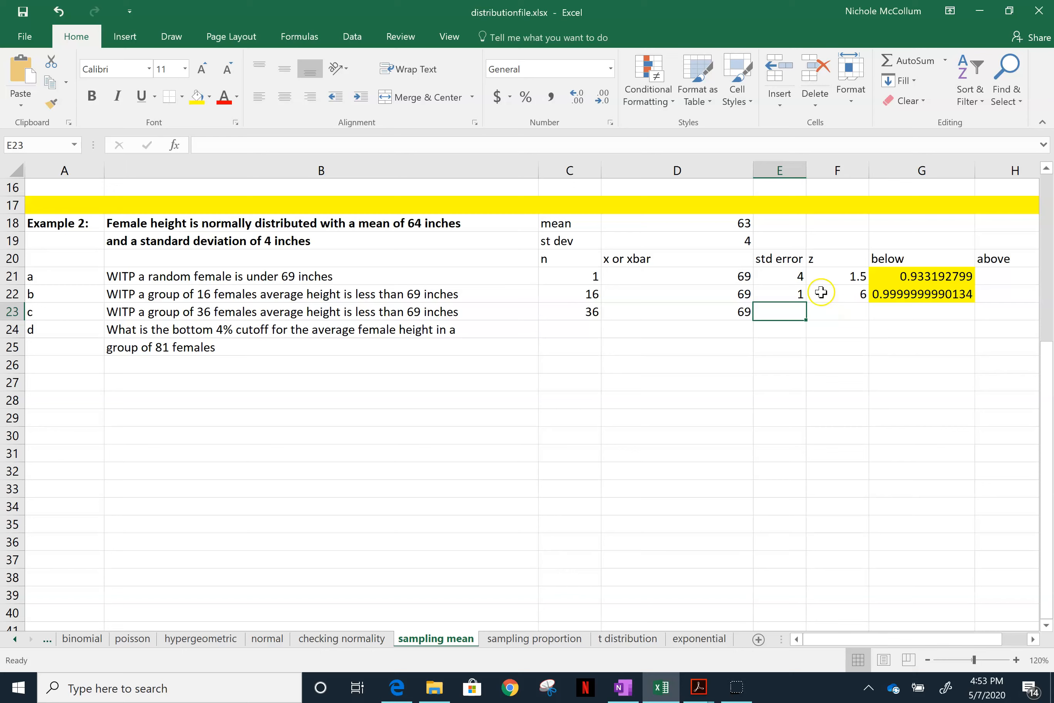
Fill the standard error formula from E22 down to part c's cell E23.
click(786, 294)
drag(805, 302, 806, 318)
click(852, 313)
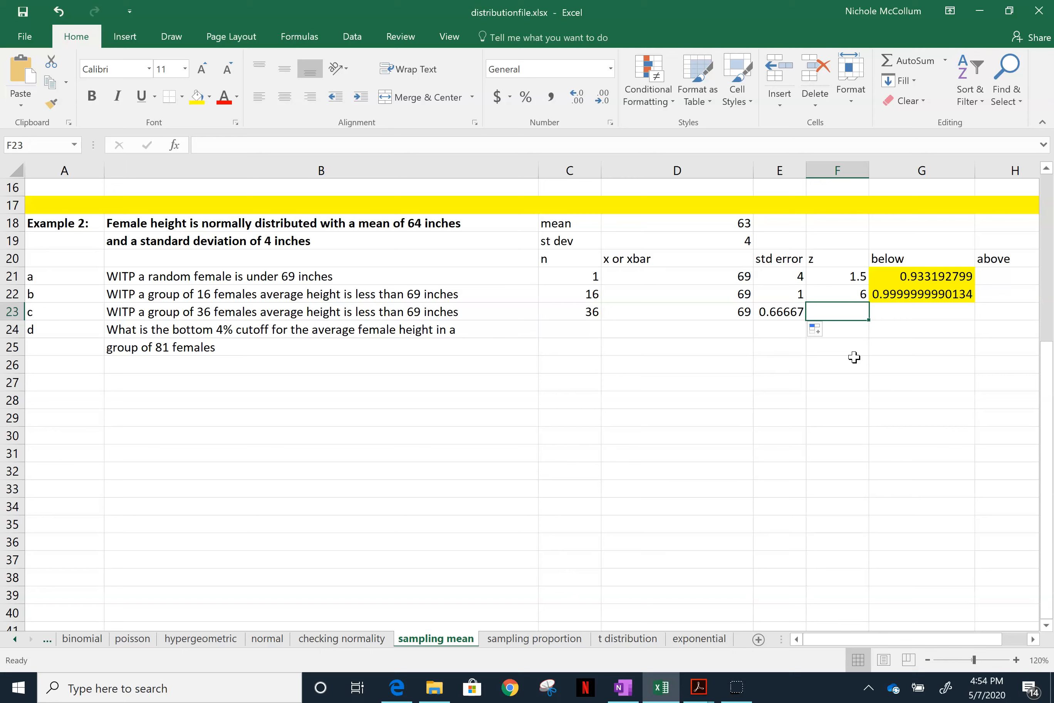
key(Left)
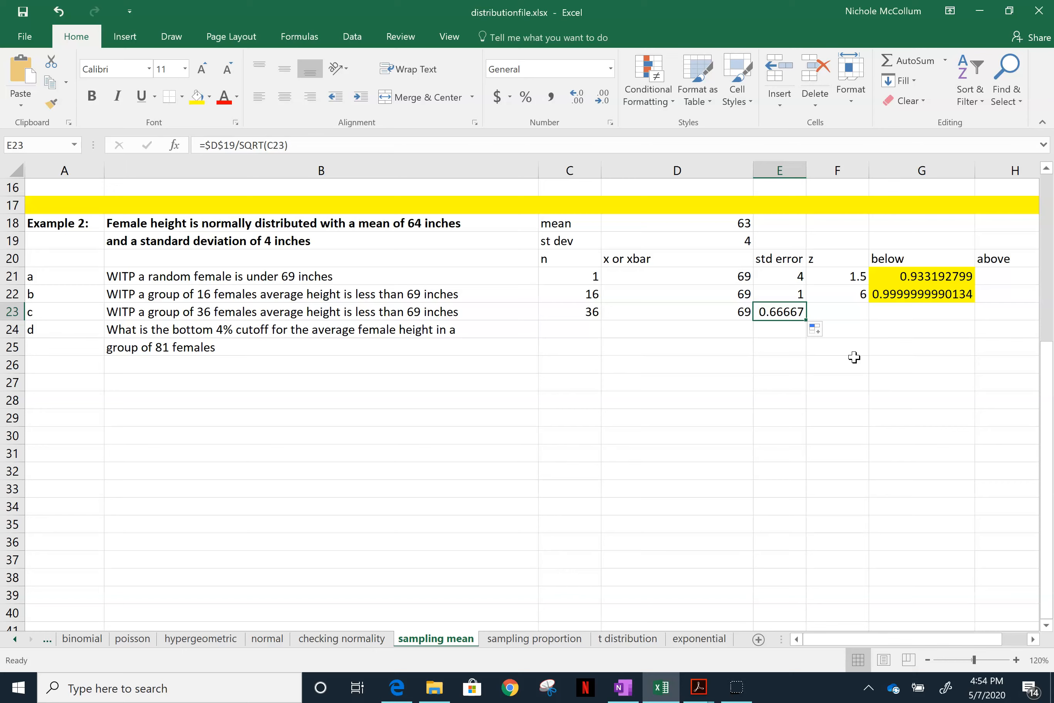
key(Right)
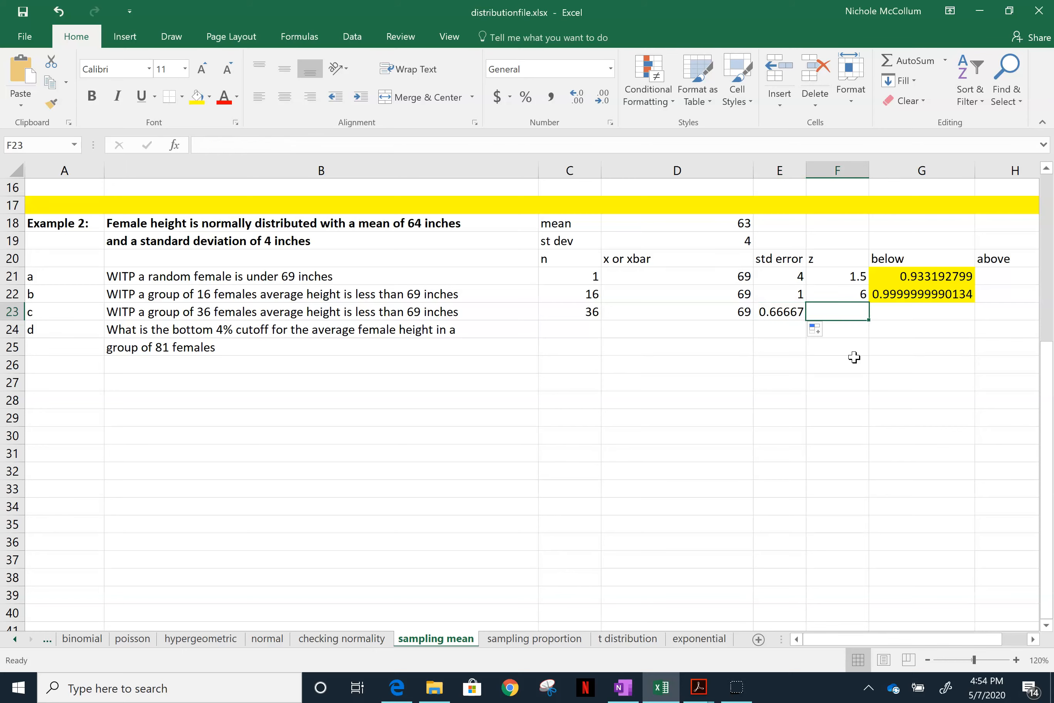
Calculate part c's z-score in F23 with =(D23-D18)/E23.
text(=()
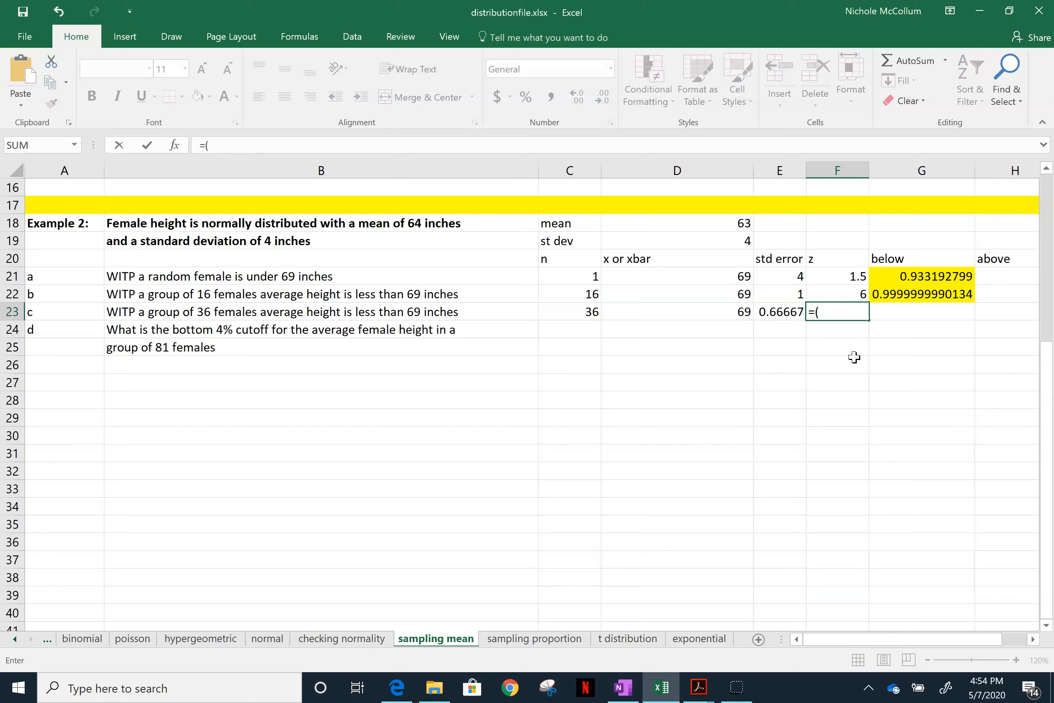
click(675, 313)
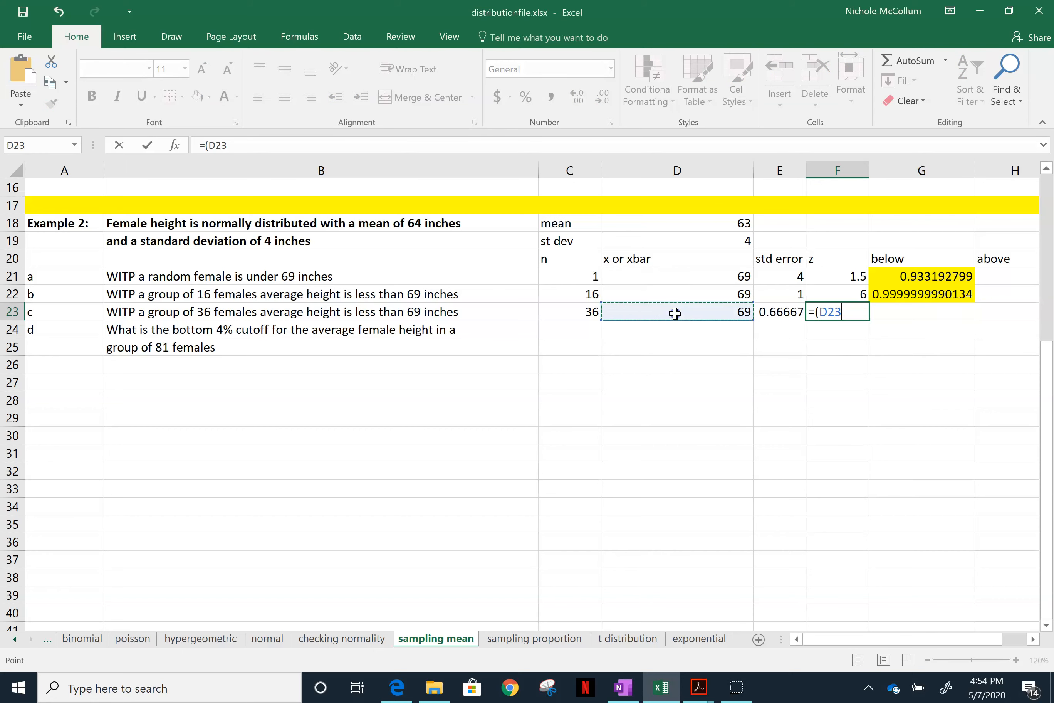
text(-)
click(696, 220)
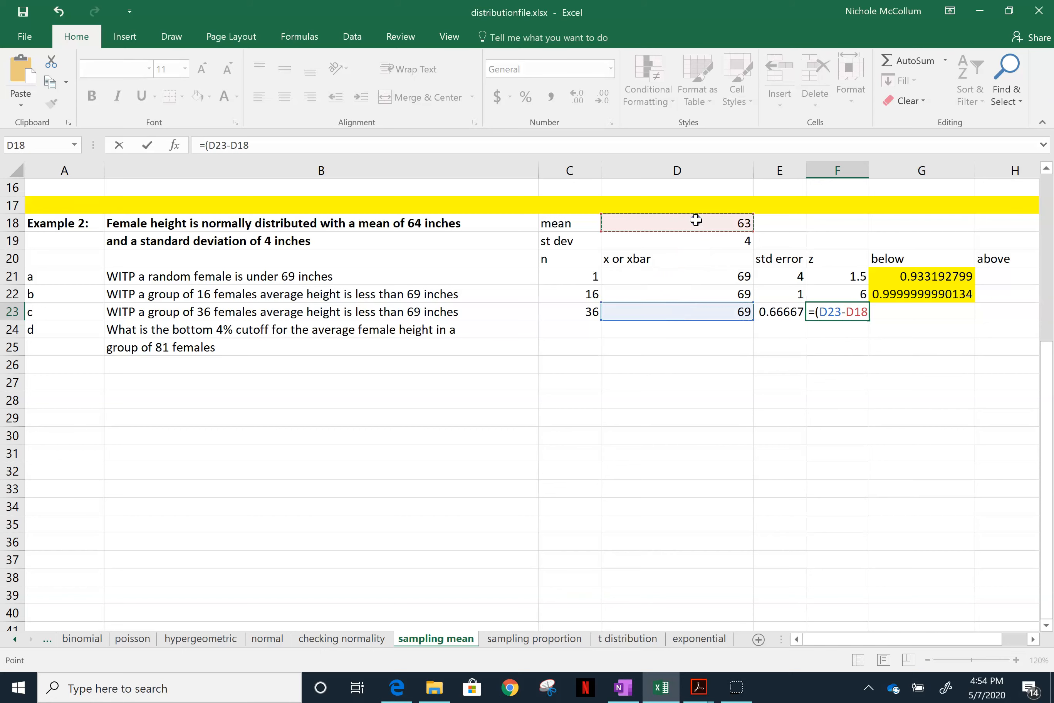
text()/)
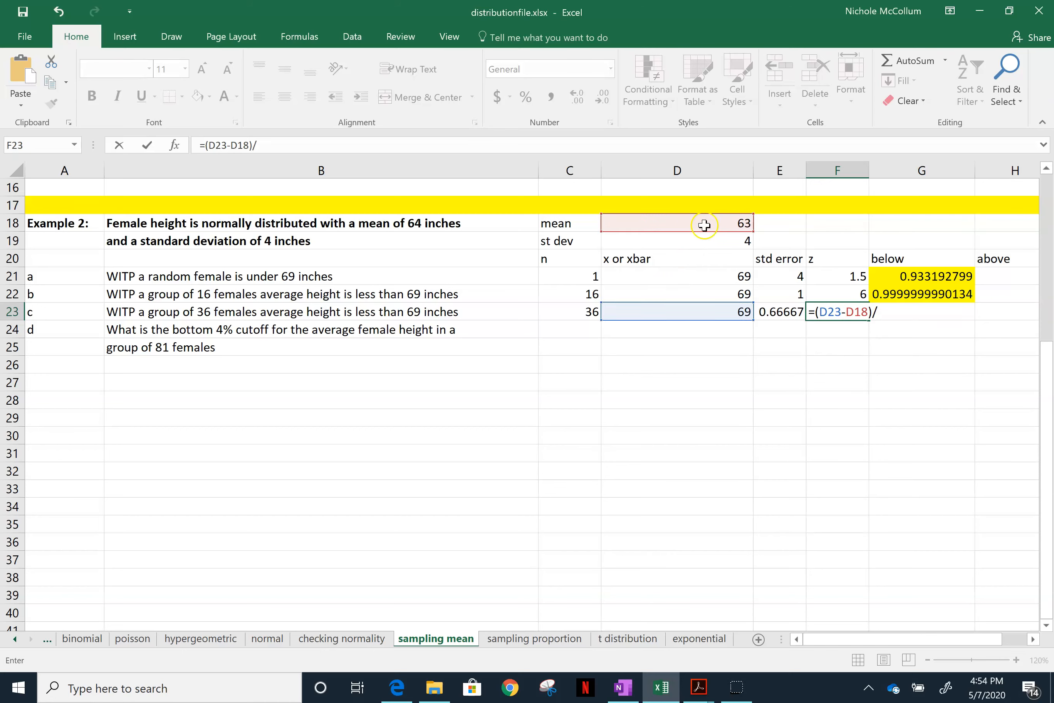
click(767, 311)
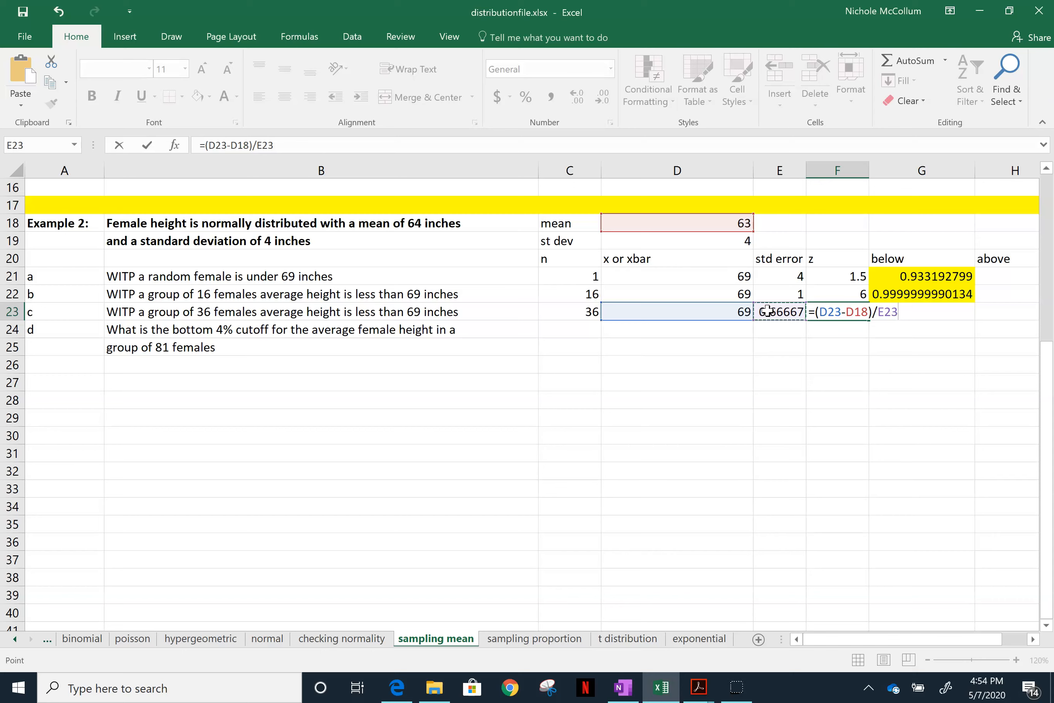
key(Return)
key(Up)
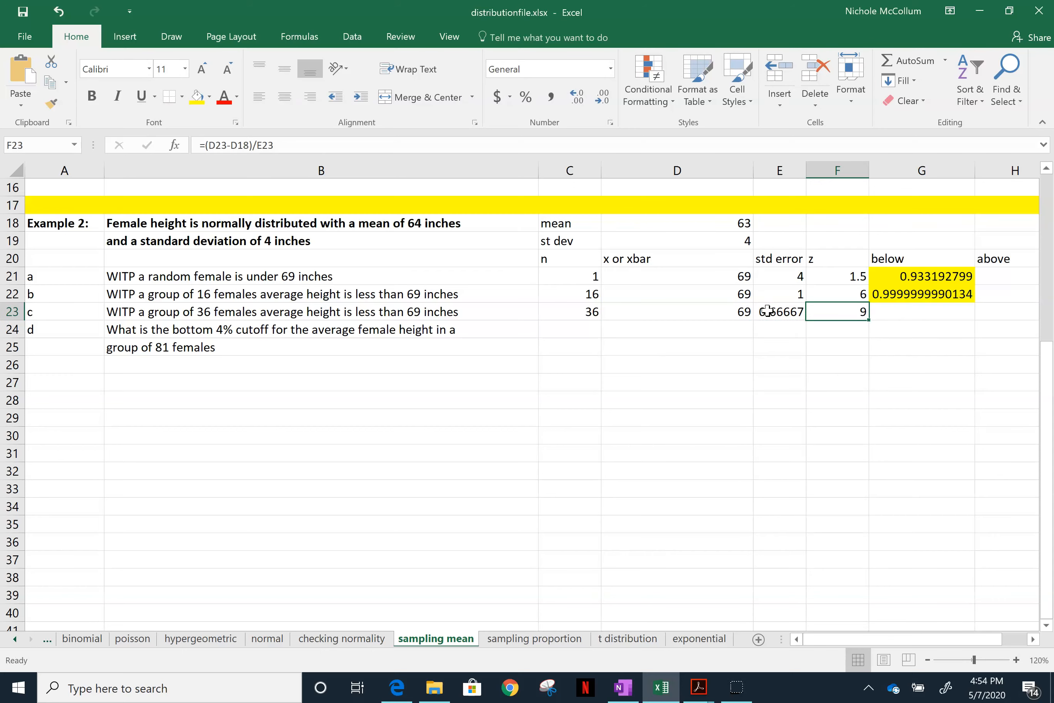
Calculate part c's below probability in G23 with =NORM.S.DIST(F23,1) and highlight the cell yellow.
key(Right)
key(Left)
key(Left)
key(Left)
key(Left)
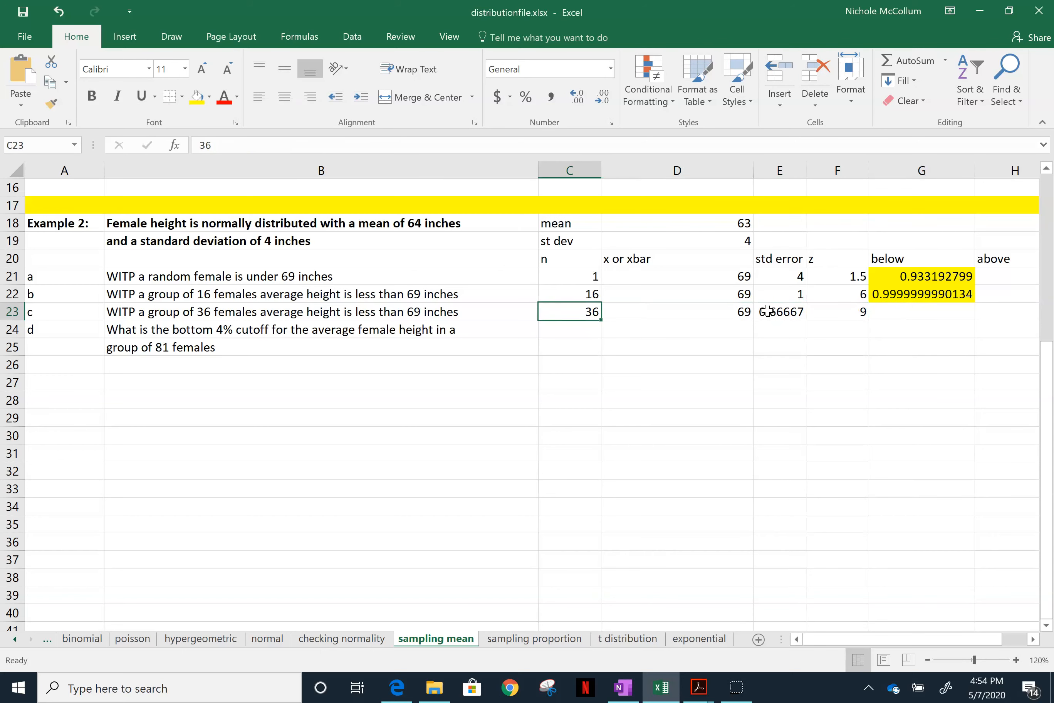
key(Right)
key(Right)
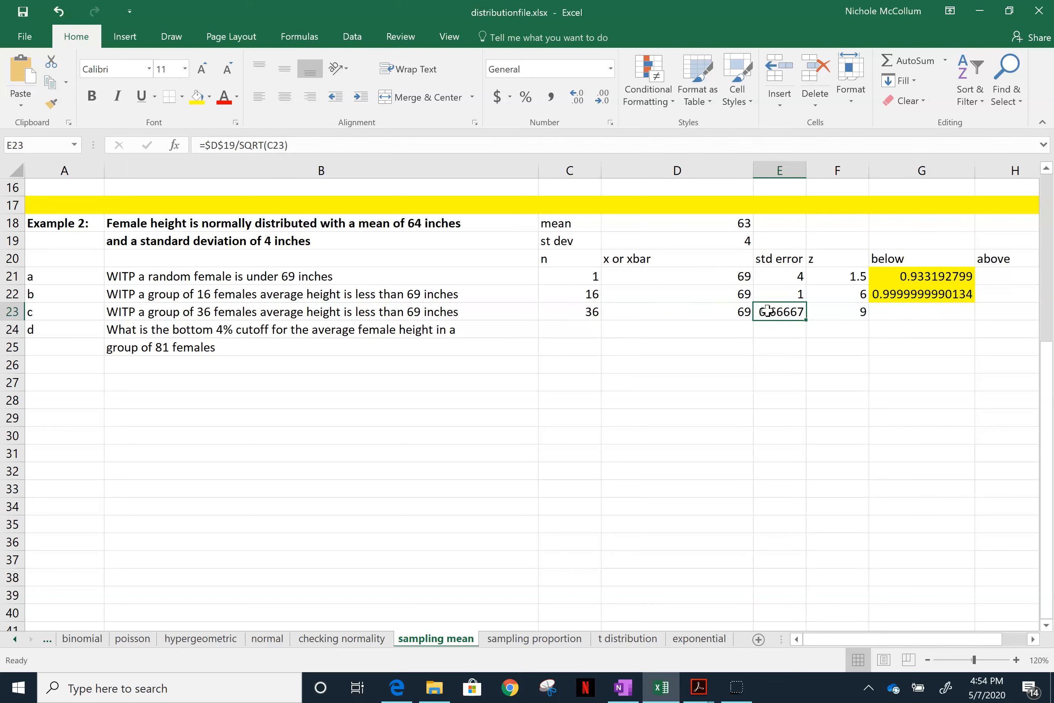
key(Right)
key(Right)
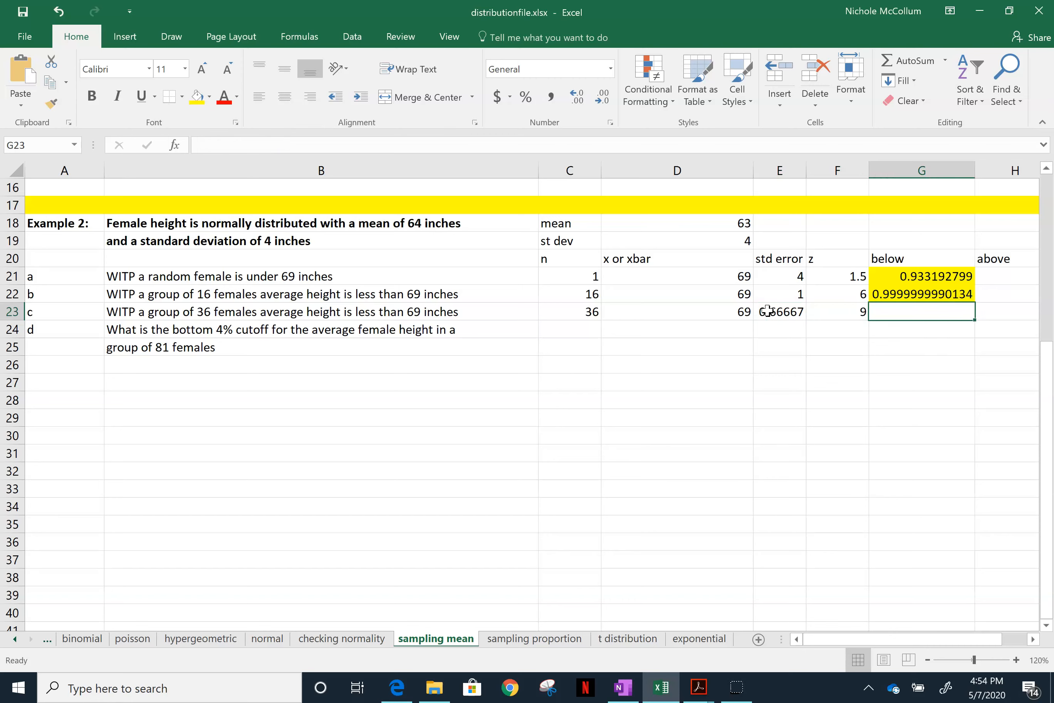
text(=no)
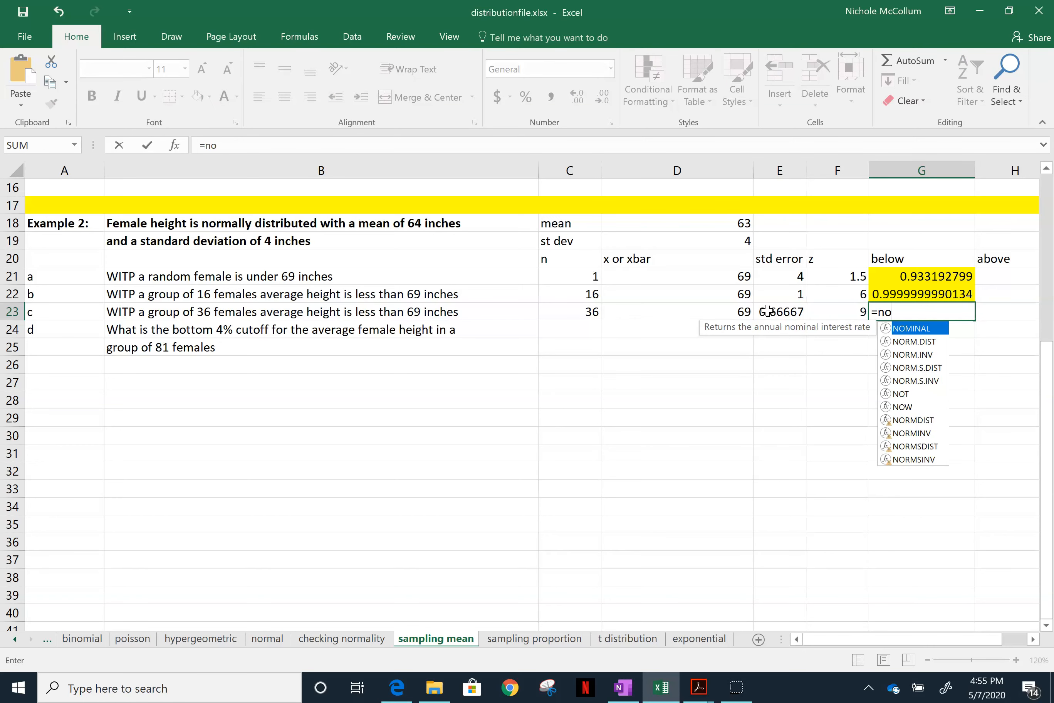
text(r)
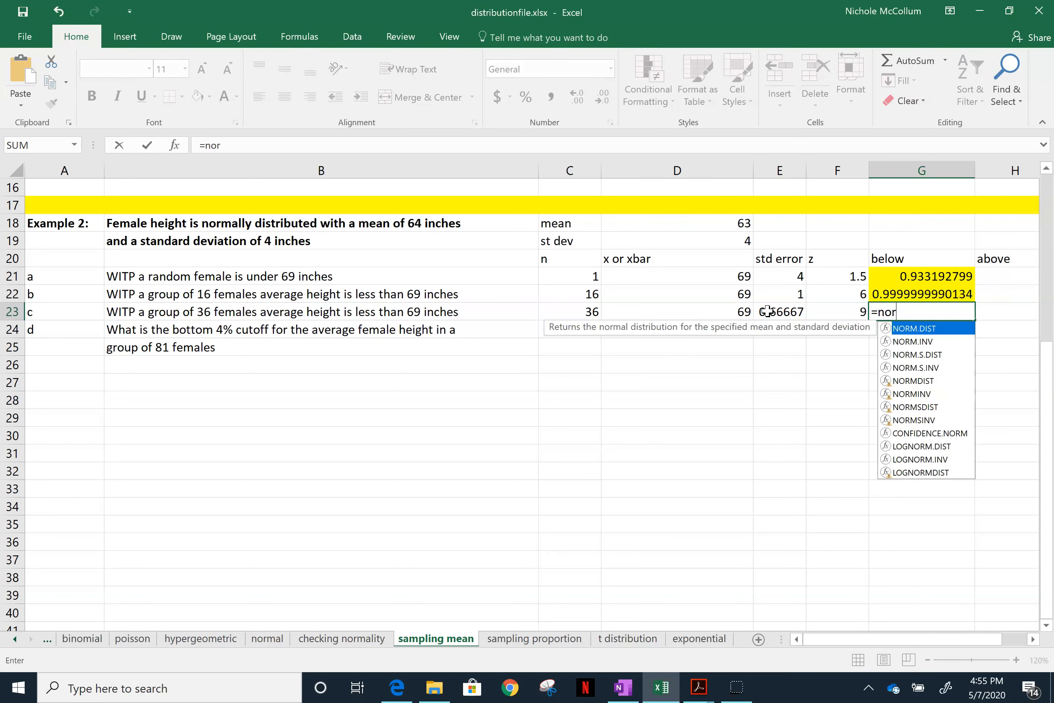
double_click(928, 359)
click(859, 312)
text(,1))
key(Return)
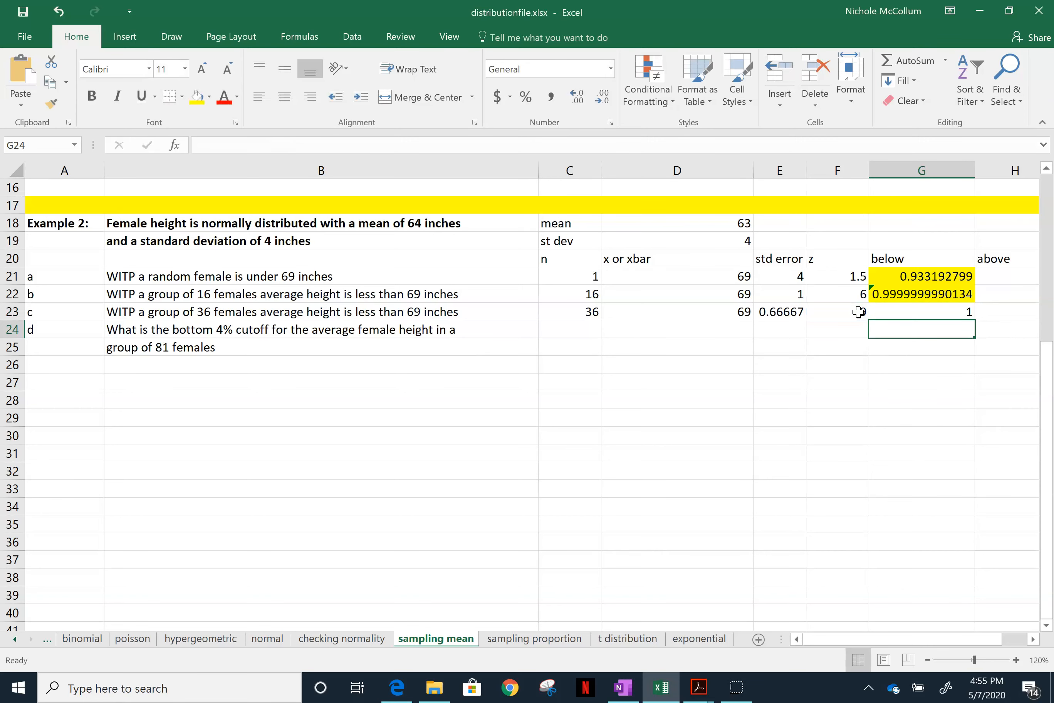
click(913, 313)
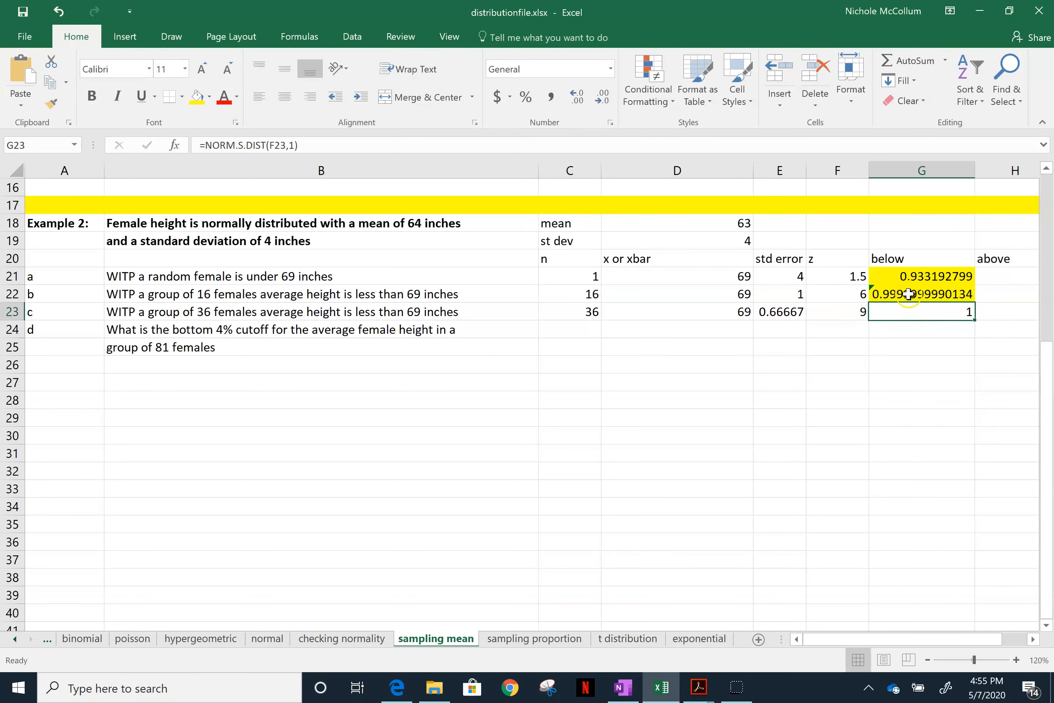
click(200, 98)
Enter part d's sample size of 81 in C24.
click(722, 334)
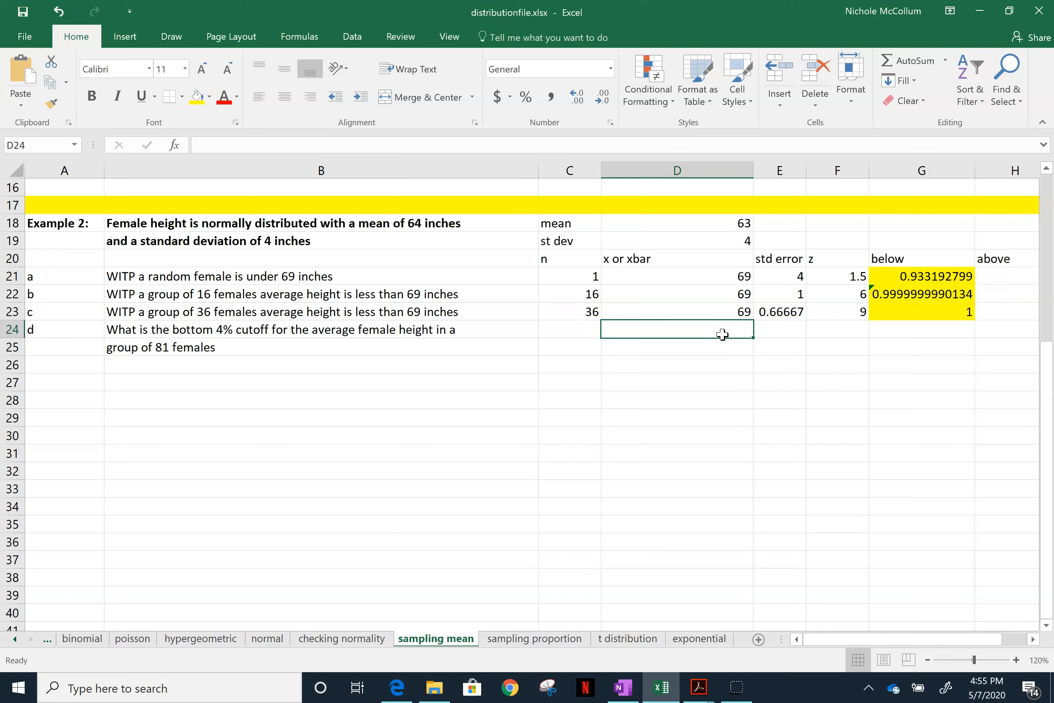
click(830, 316)
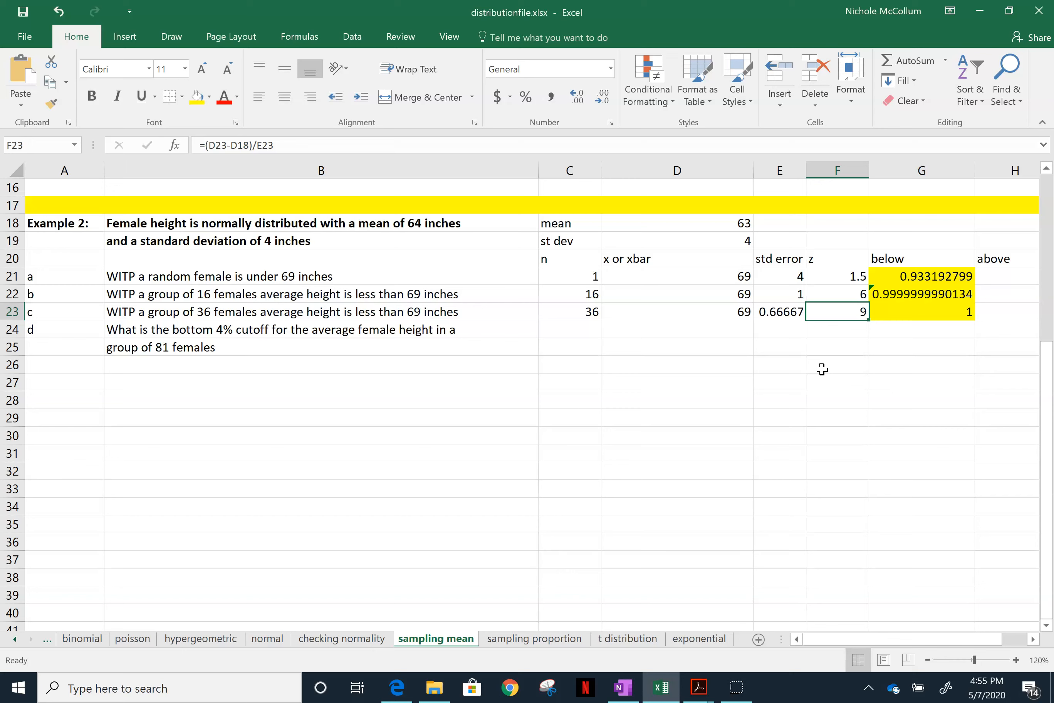
key(Up)
key(Down)
key(Down)
key(Left)
key(Left)
key(Left)
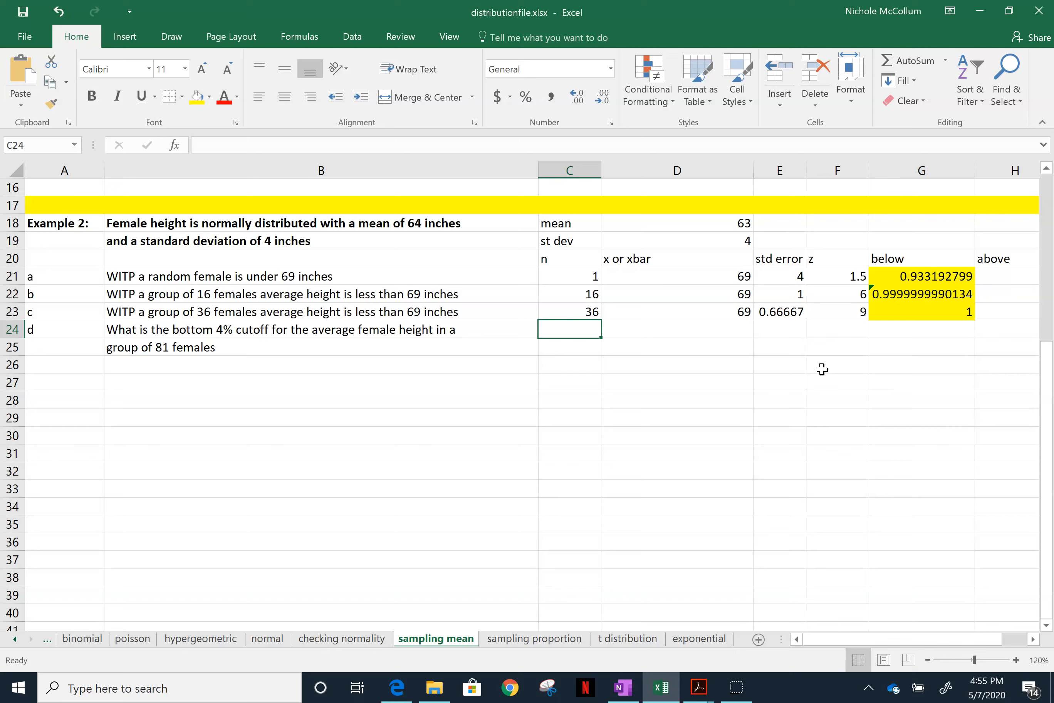
key(Right)
key(Left)
text(81)
key(Right)
Fill the standard error formula from E23 down to part d's cell E24.
key(Right)
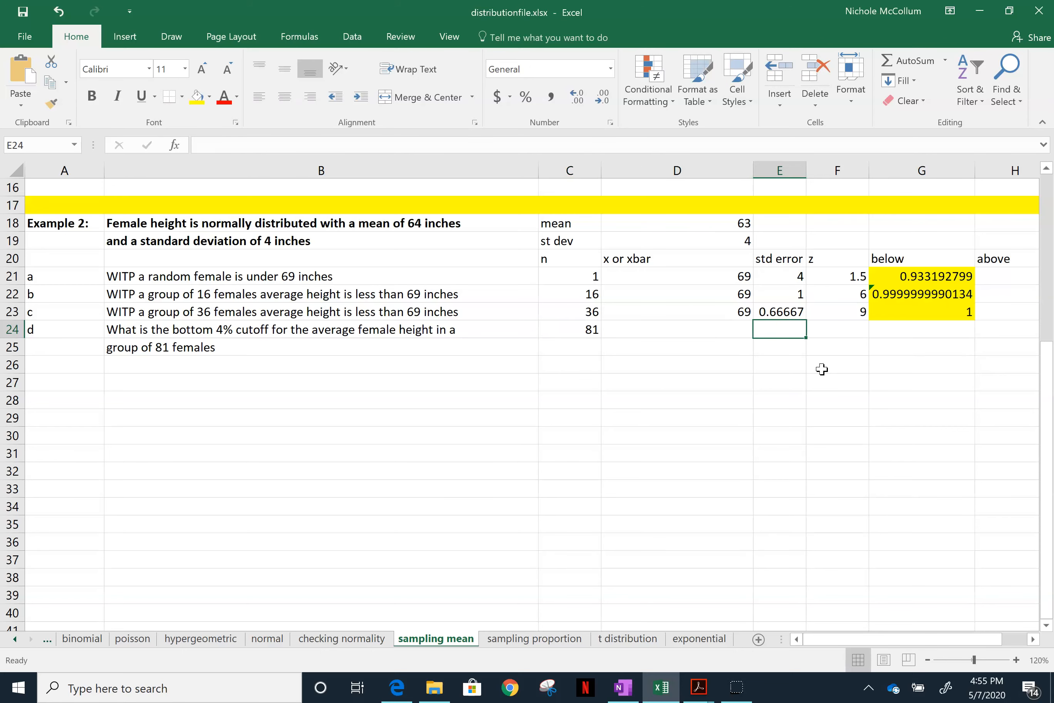
click(784, 318)
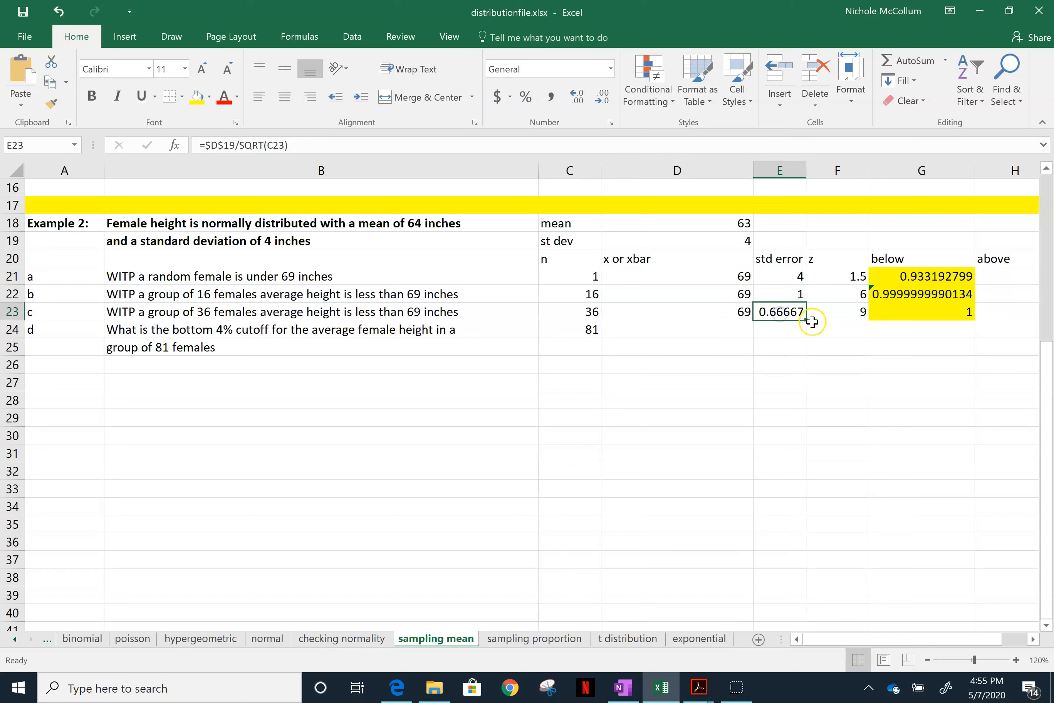
drag(811, 320, 810, 337)
click(781, 362)
click(784, 330)
Compare the sample sizes in C22:C24 with the corresponding standard errors in E22:E24.
click(579, 295)
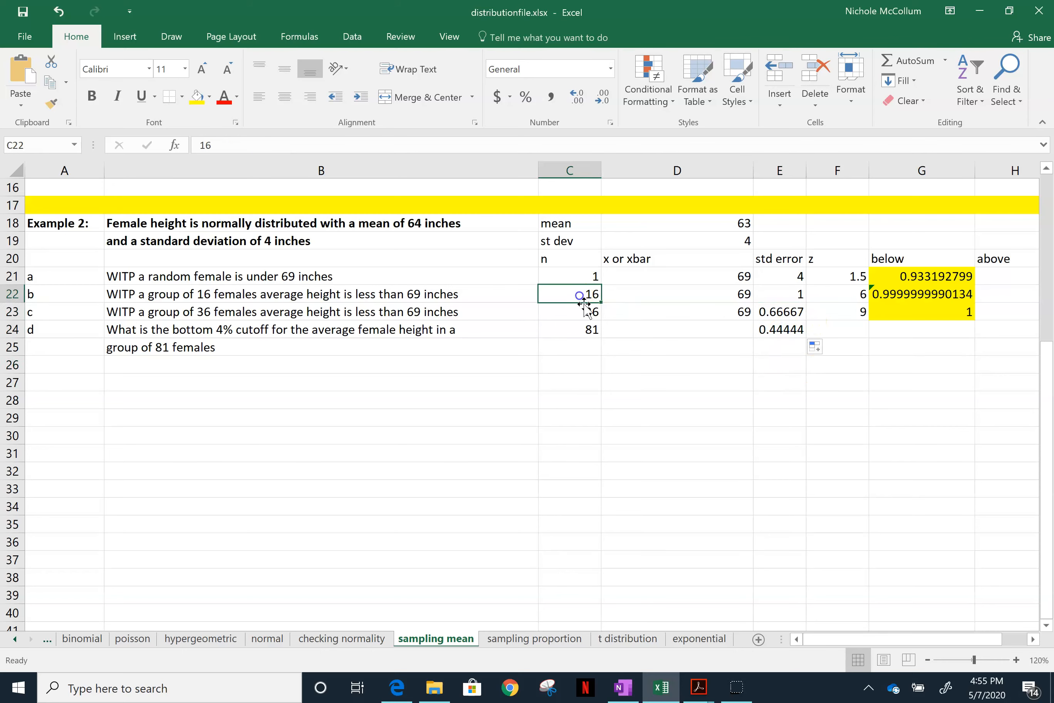
key(Down)
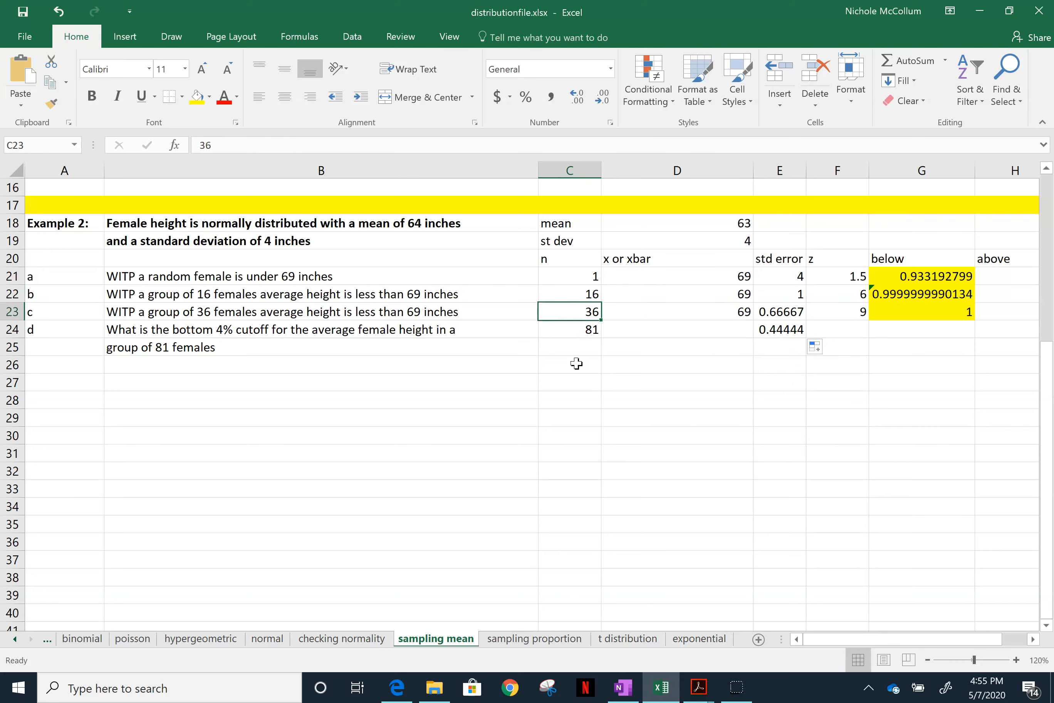
key(Down)
key(Right)
key(Right)
key(Up)
key(Up)
key(Down)
key(Down)
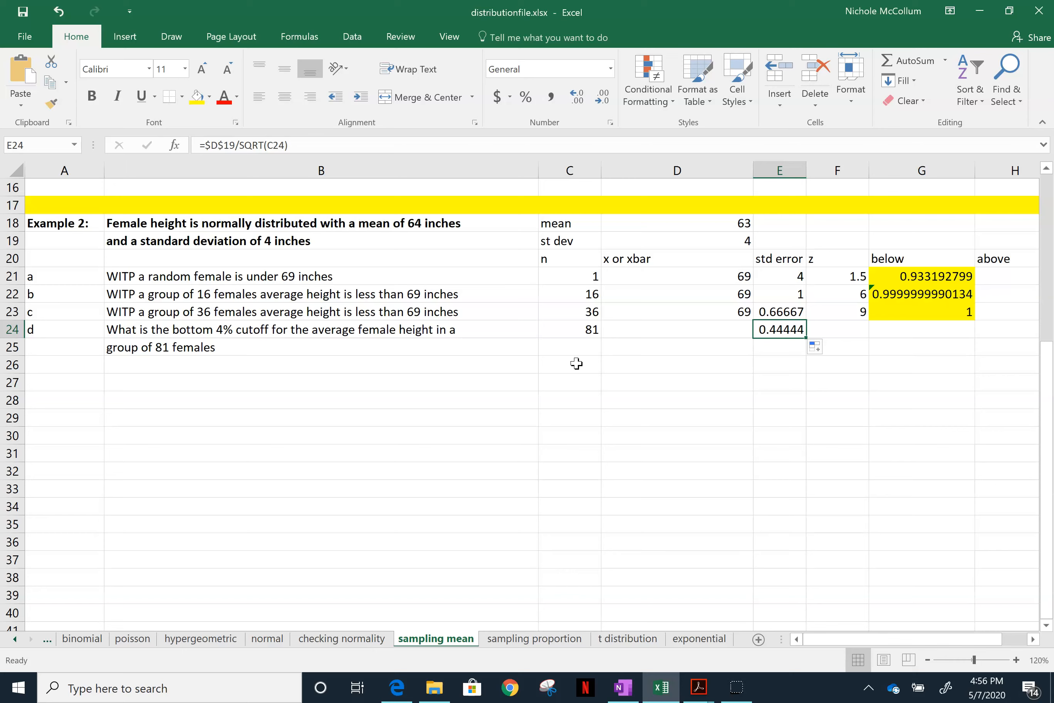
Calculate part d's z-score for the bottom 4% in F24 with =NORM.S.INV(.04).
key(Down)
key(Up)
key(Right)
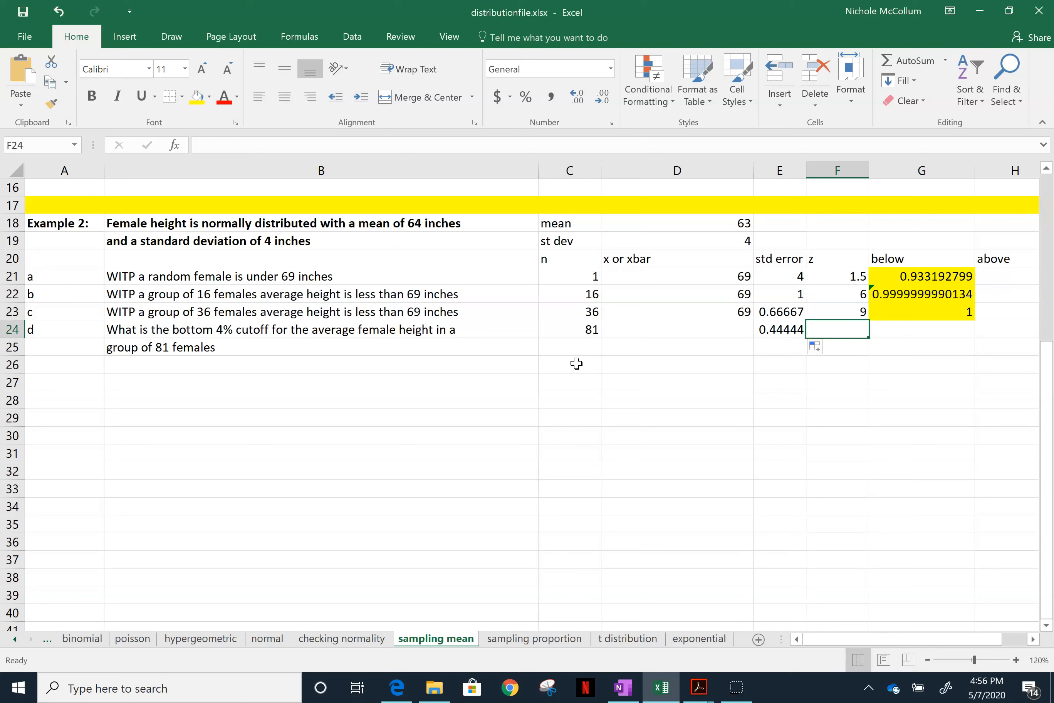
text(=)
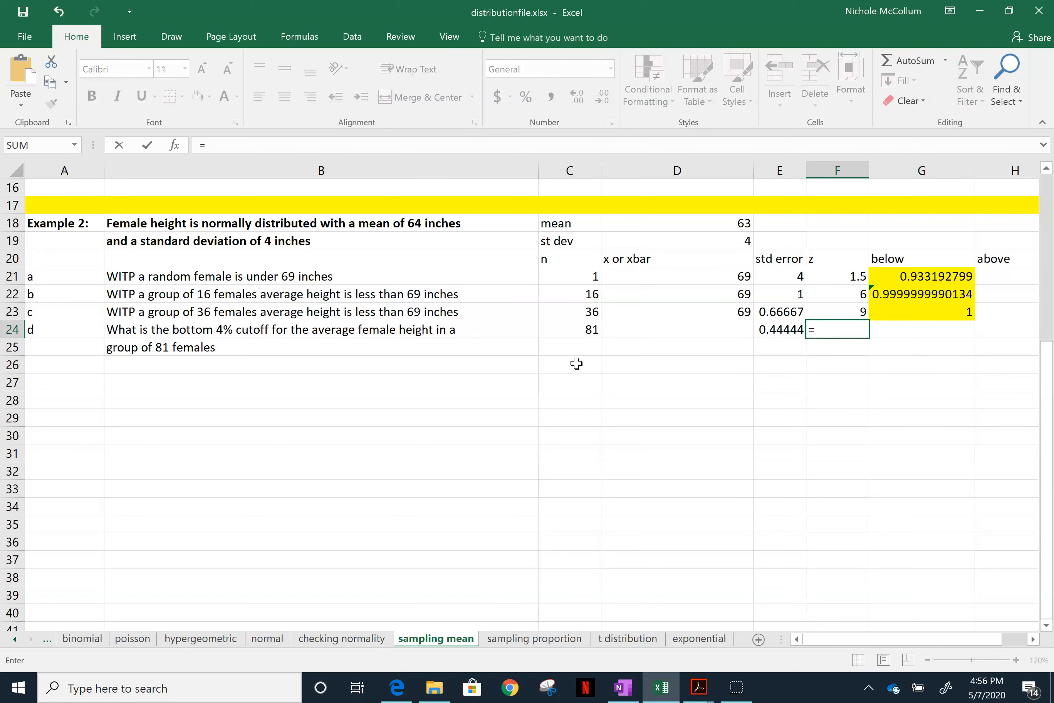
text(nor)
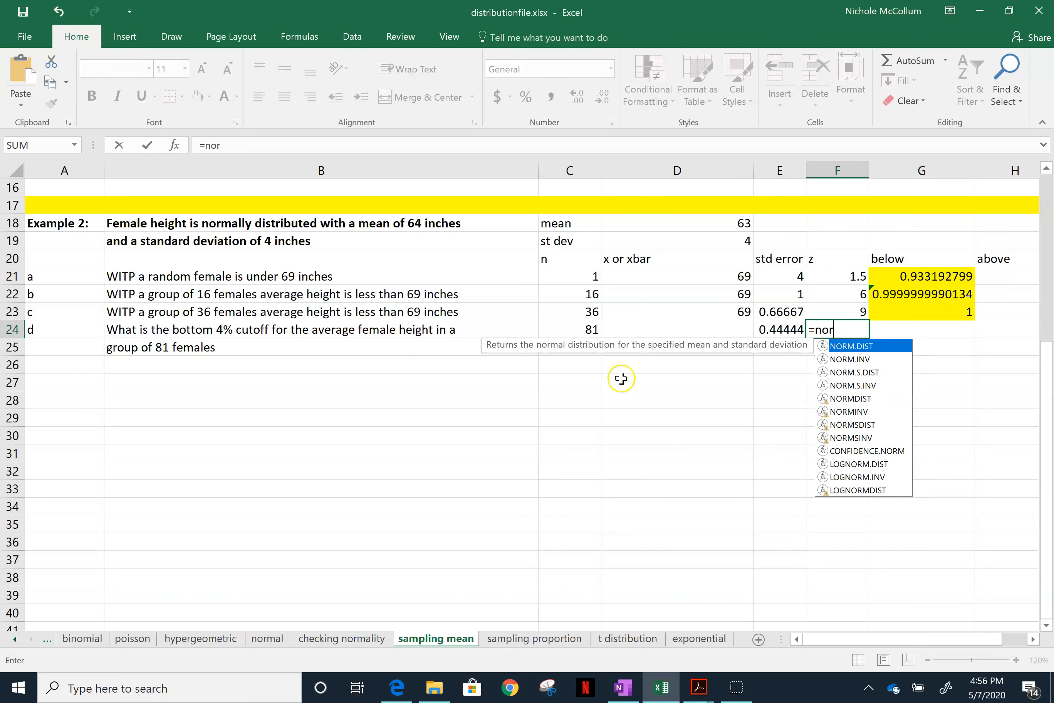
double_click(842, 385)
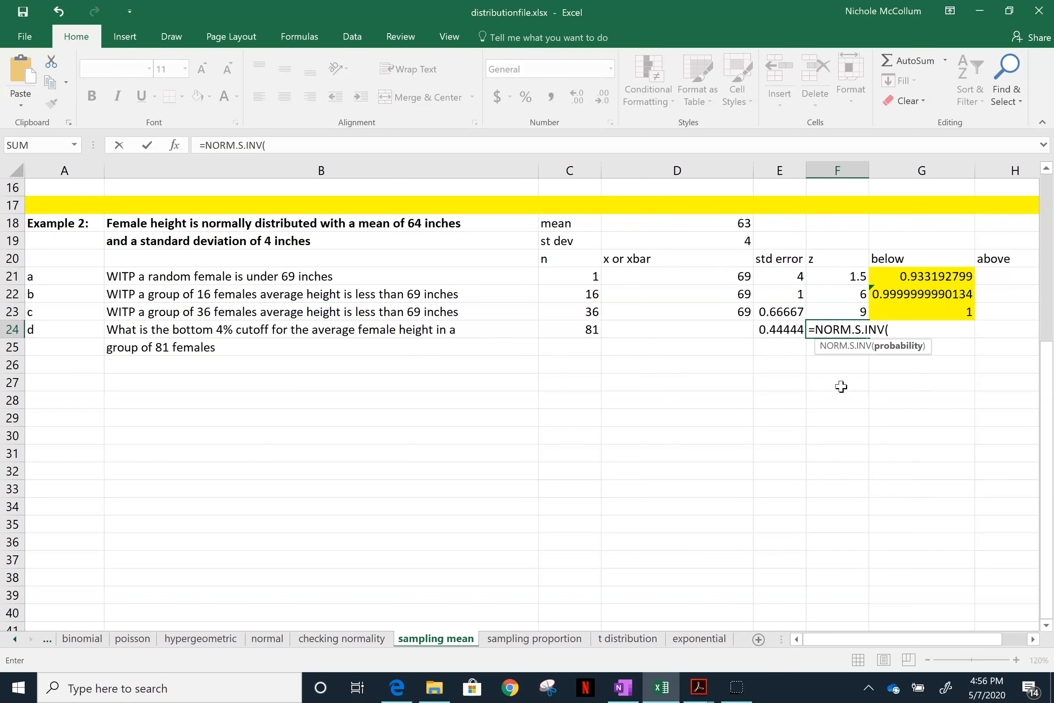
text(.04))
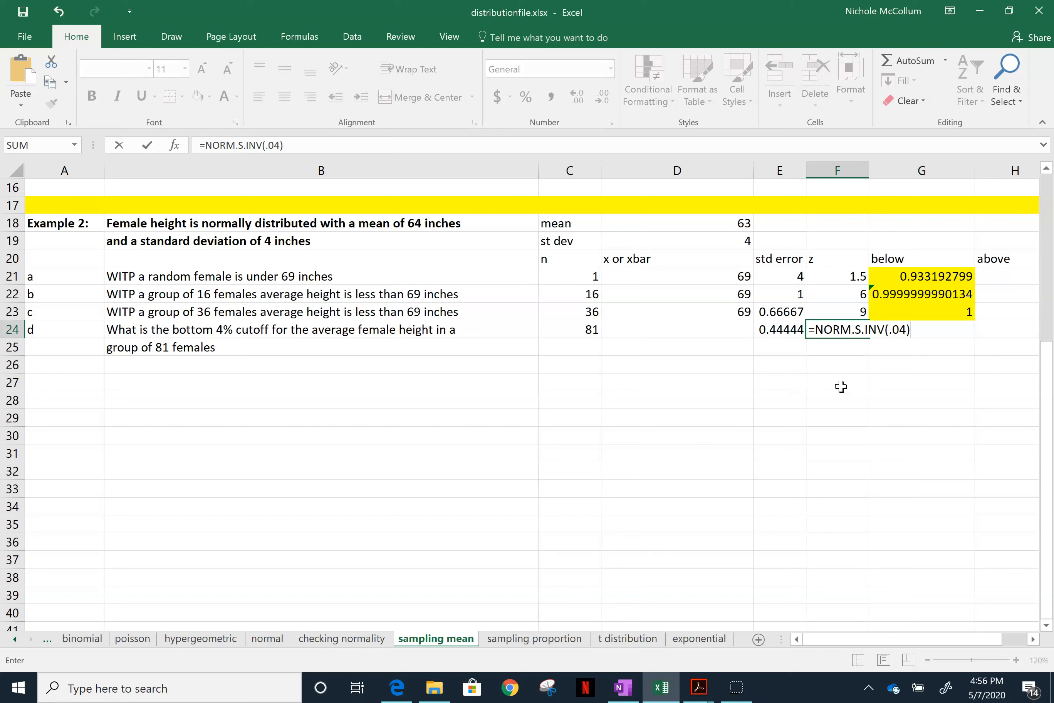
key(Return)
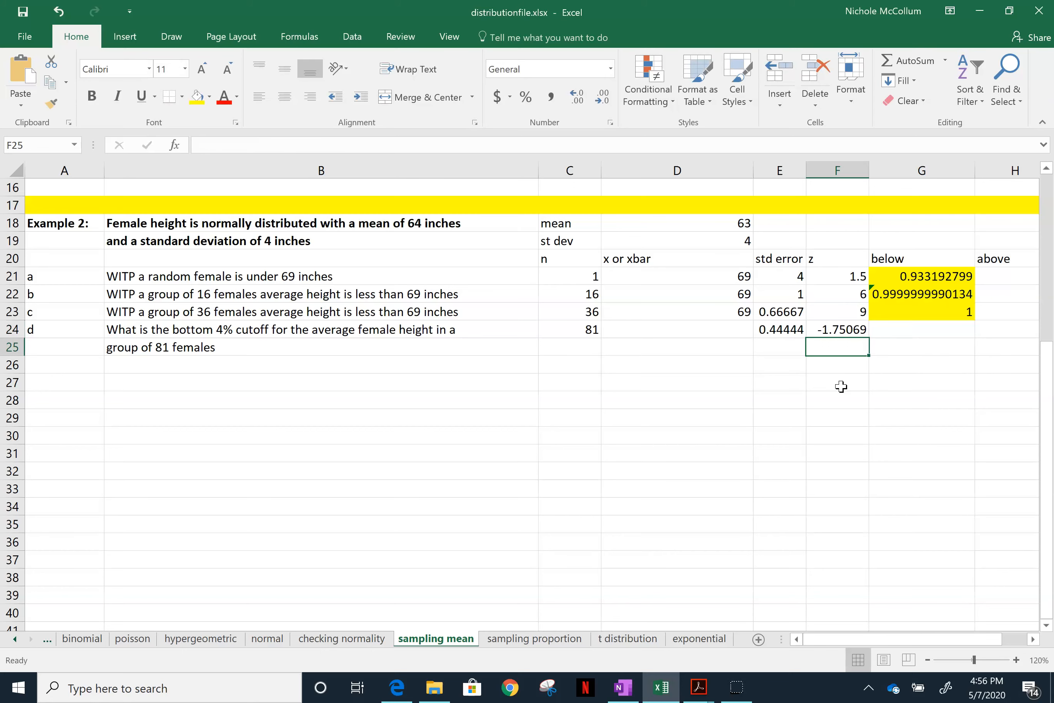
Enter 0.04 as part d's below probability in G24.
key(Up)
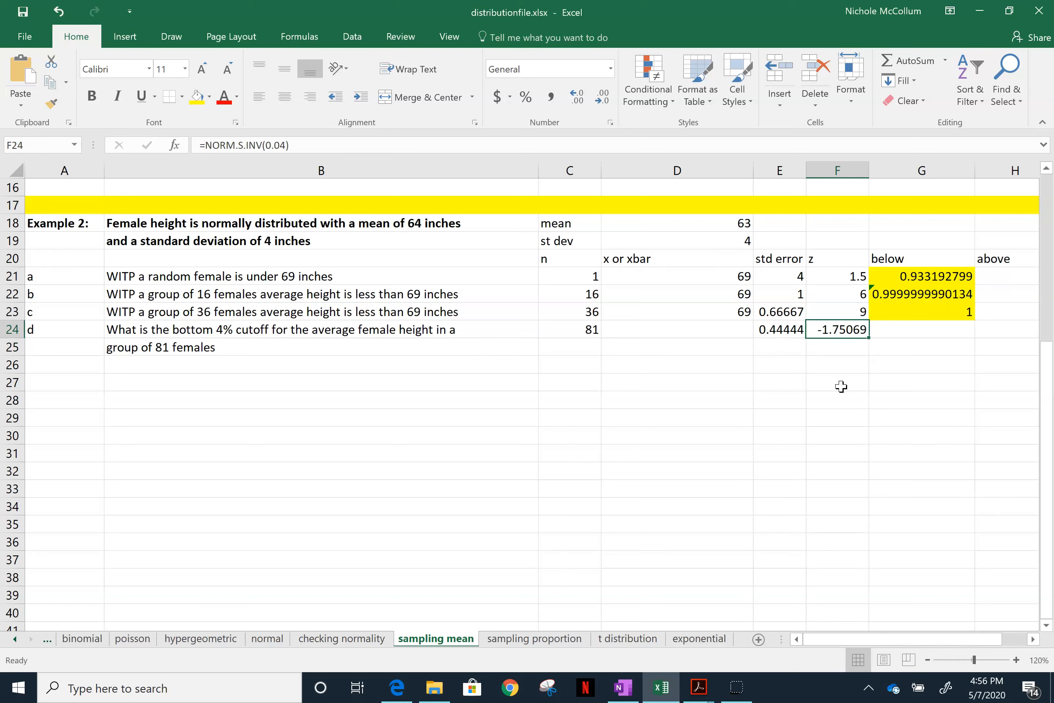
key(Right)
text(0.04)
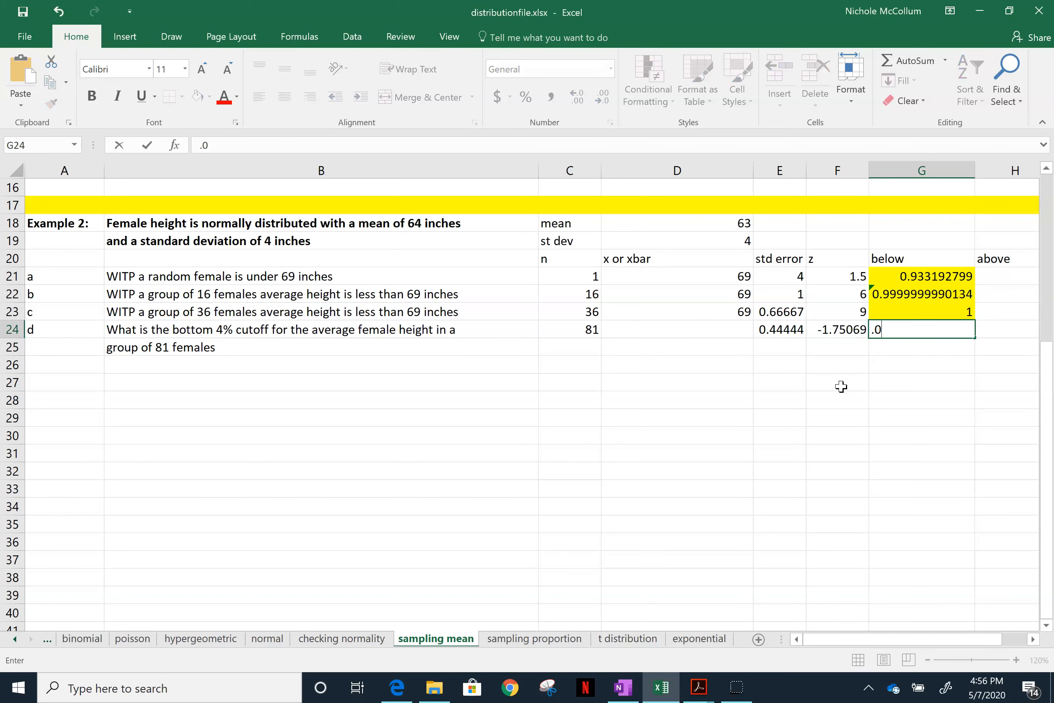
key(Left)
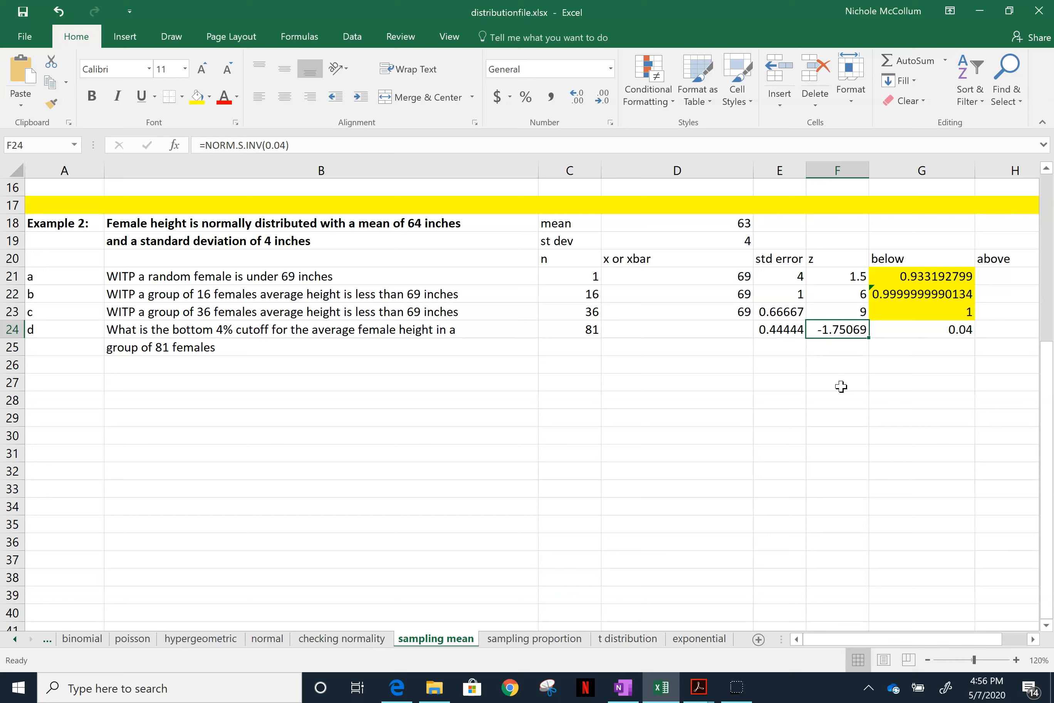
Calculate part d's average height cutoff in D24 with =D18+E24*F24 and highlight the cell yellow.
key(Left)
key(Left)
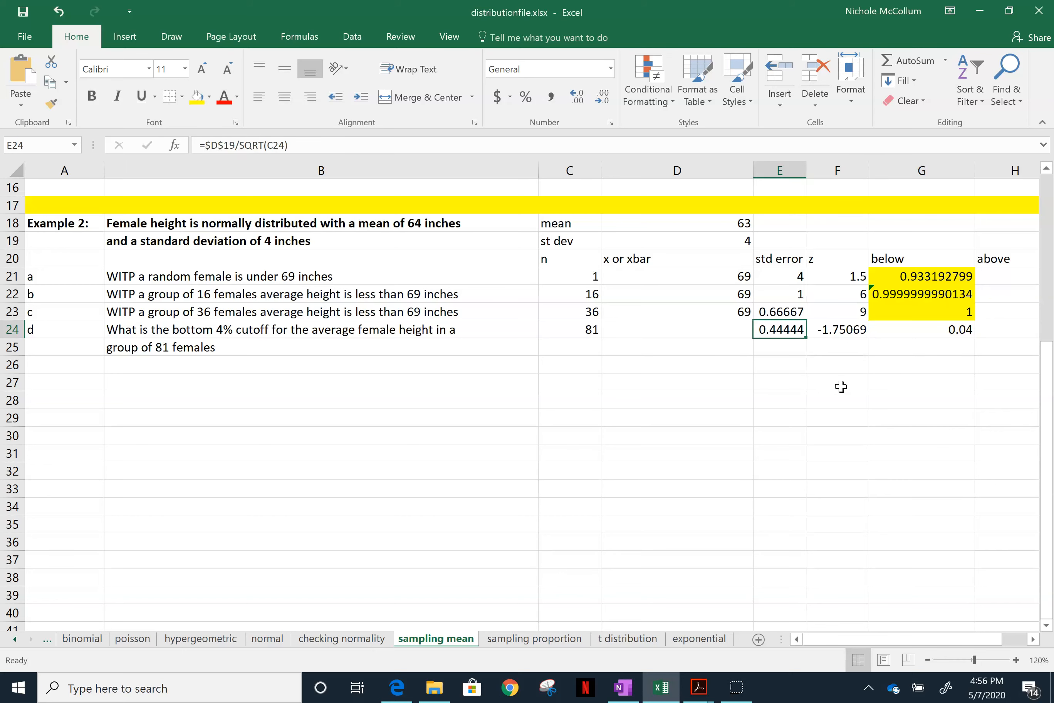
text(=)
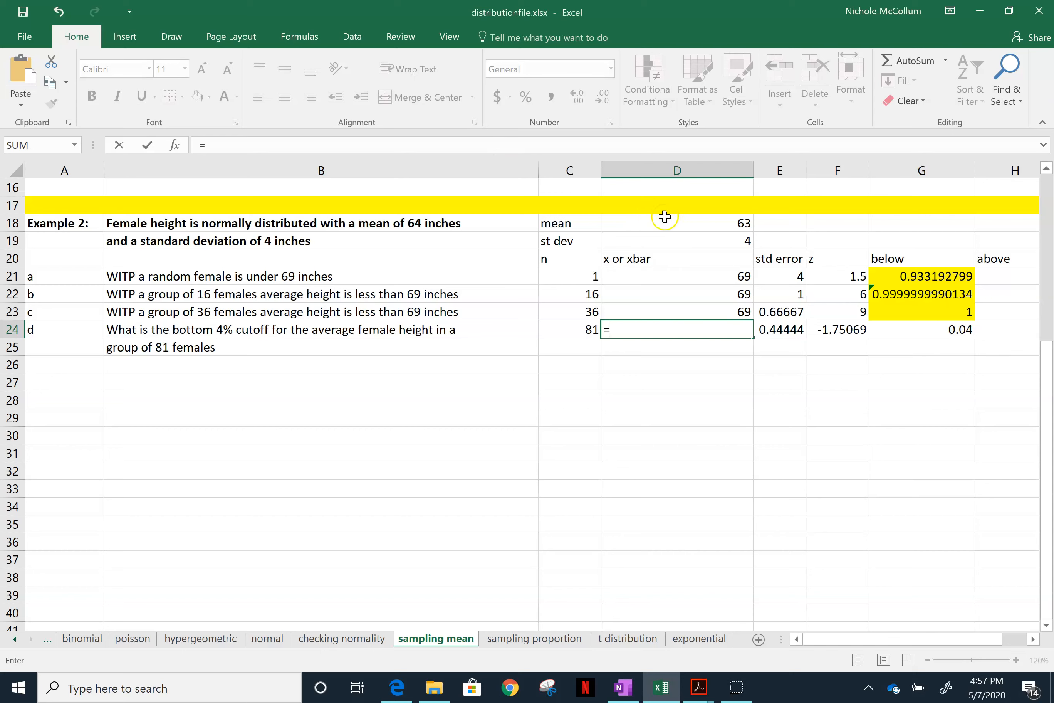
click(676, 224)
text(+)
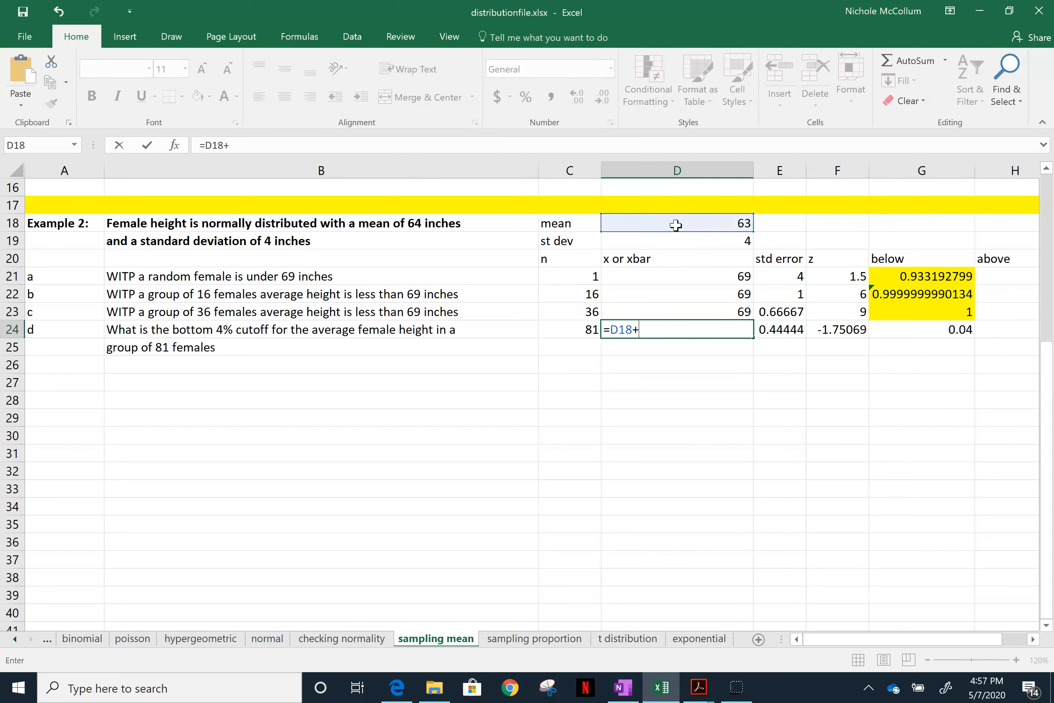
click(788, 331)
text(*)
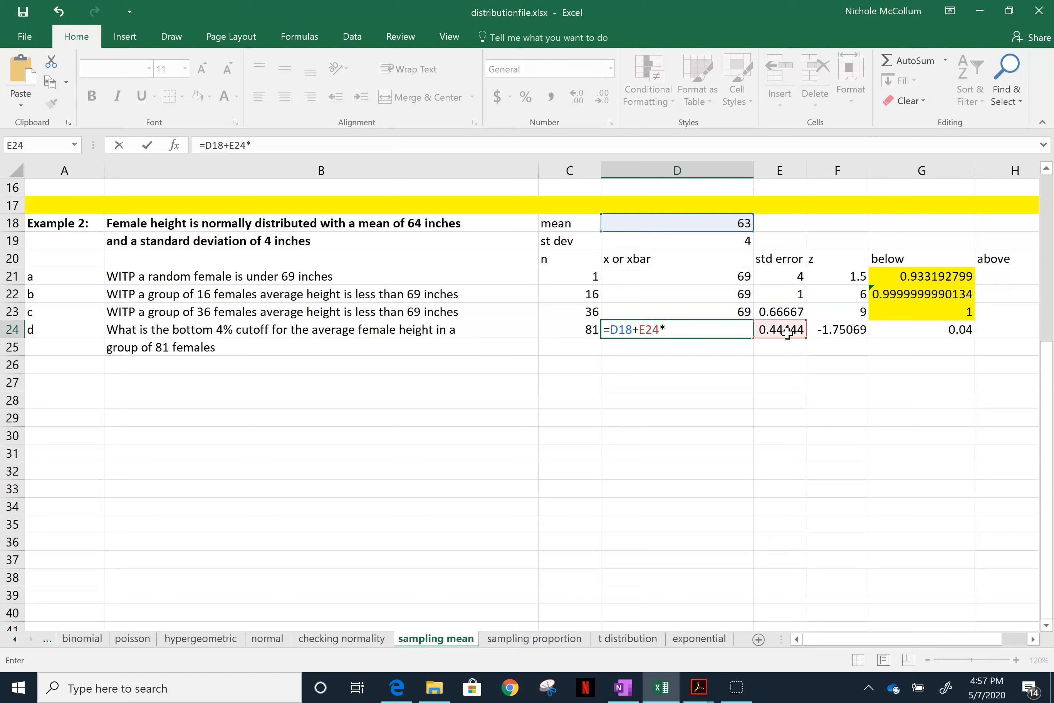
click(840, 331)
key(Return)
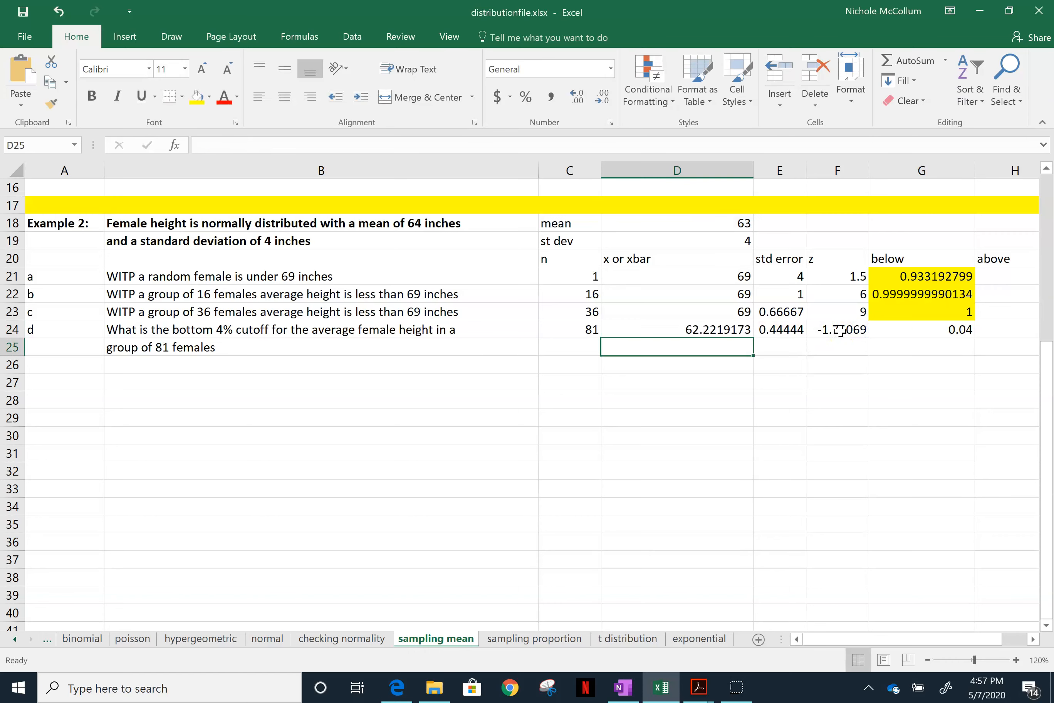
key(Up)
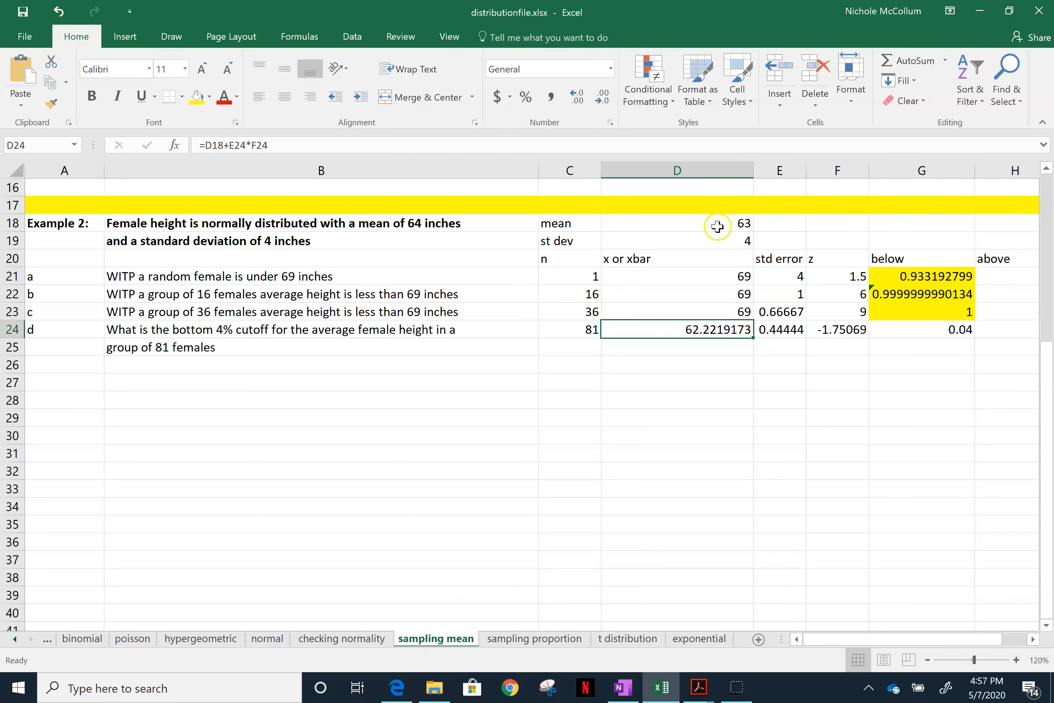
click(195, 96)
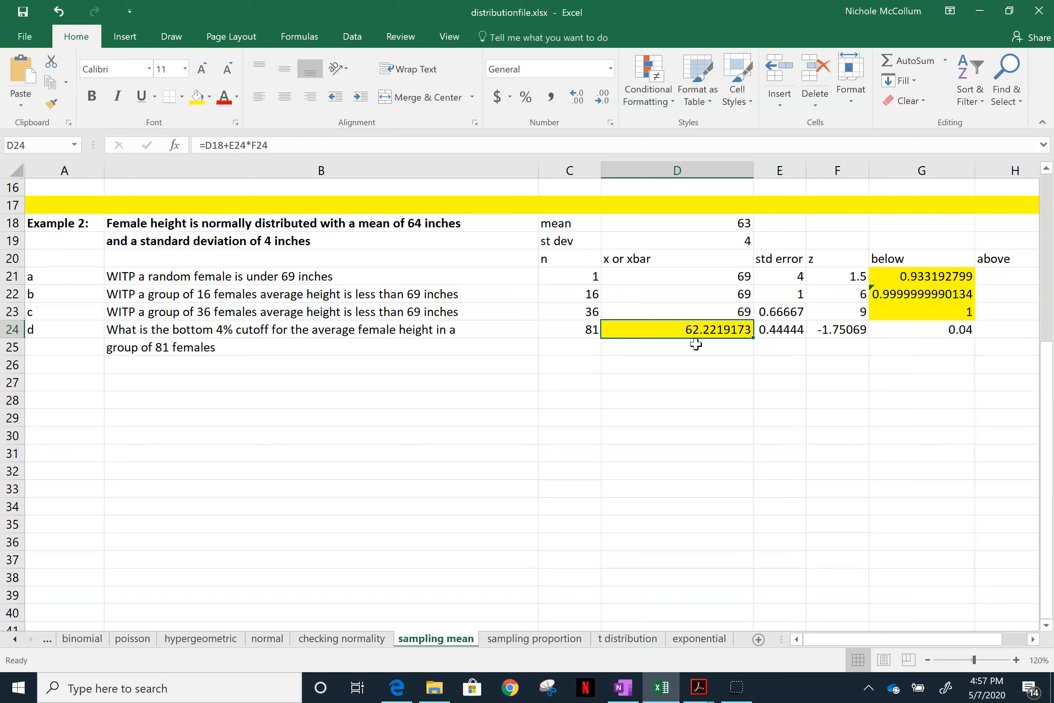
key(Left)
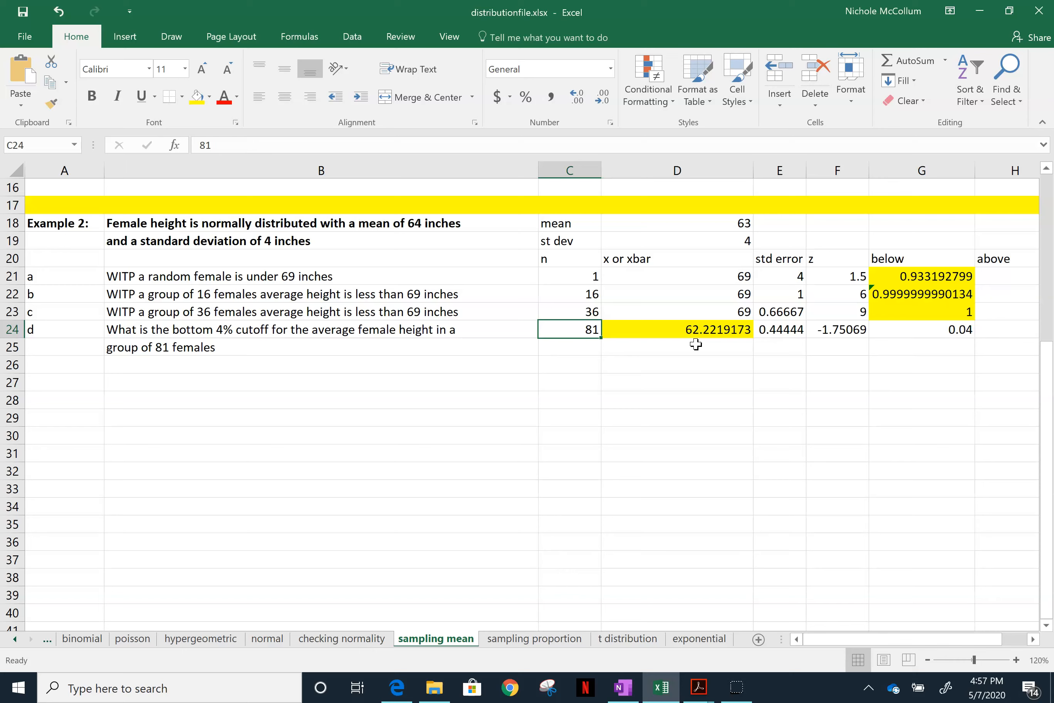
key(Right)
key(Right)
key(Right)
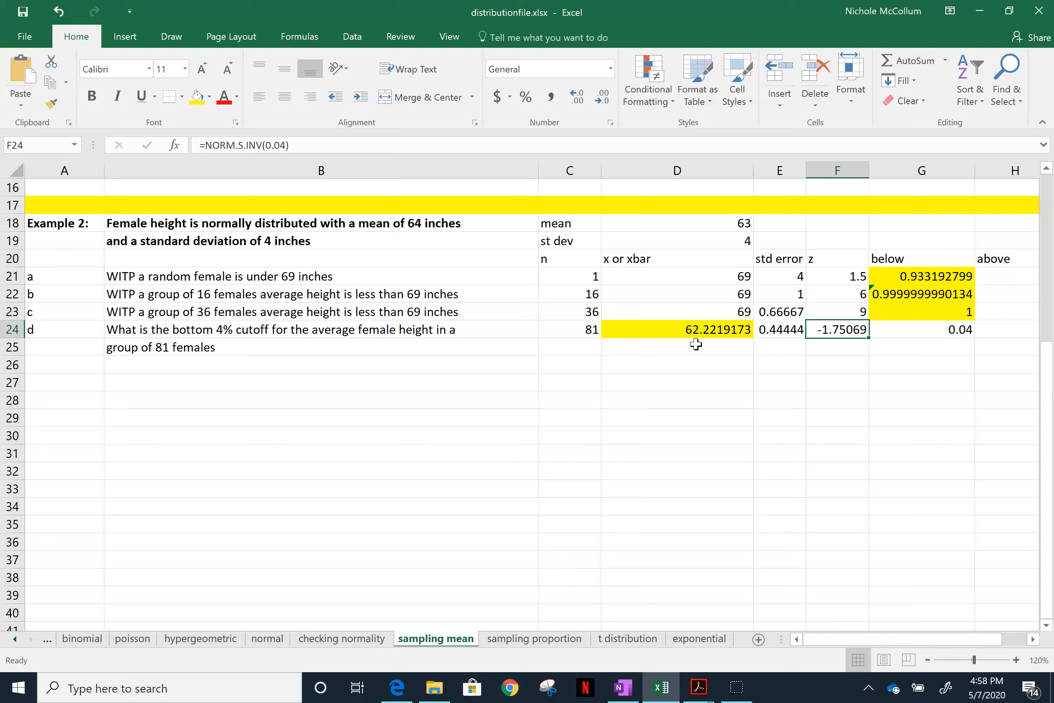
key(Left)
key(Left)
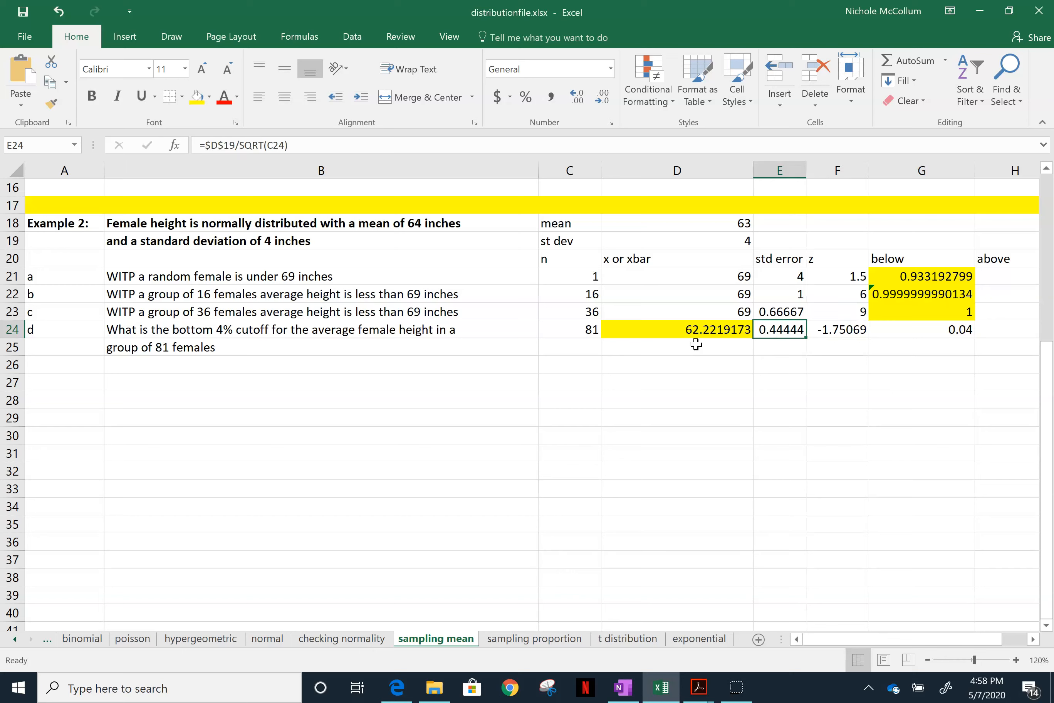